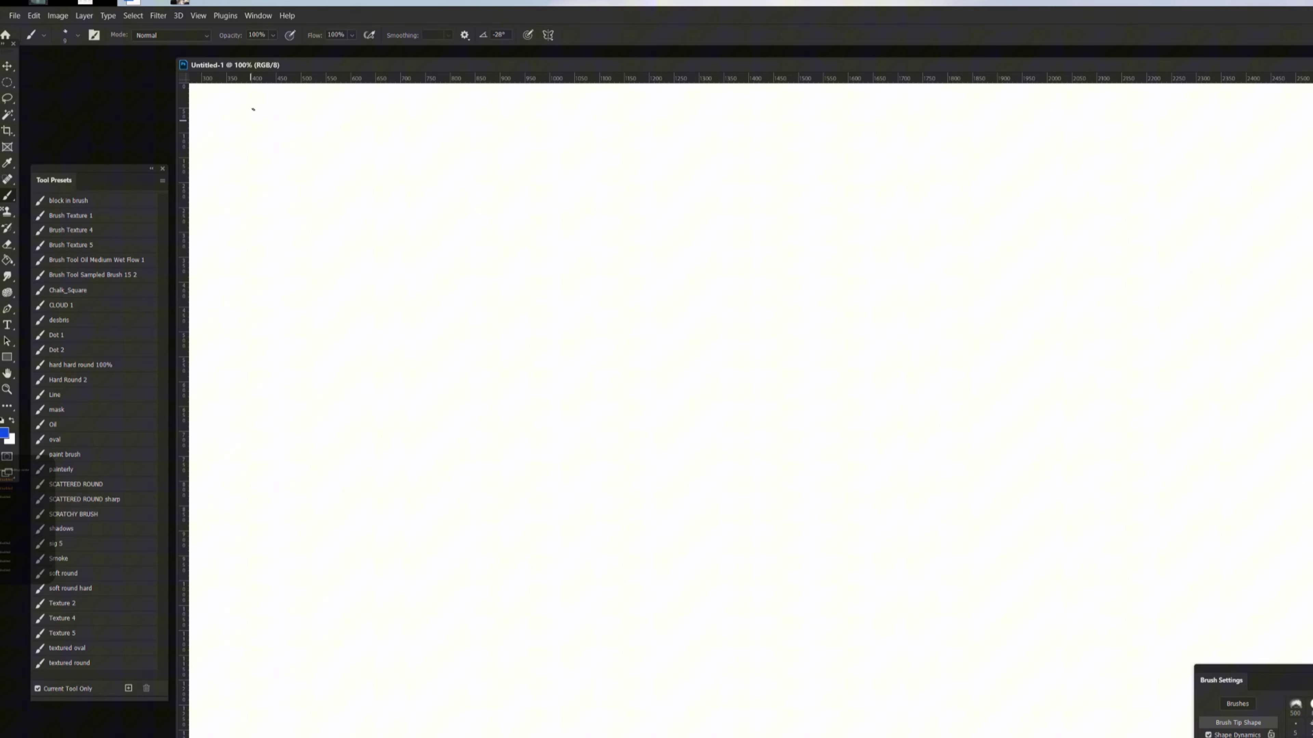
Step: Handwrite a blue "1." in the canvas's upper-left area, and set the foreground color to black
{"action": "left_click_drag", "start_coordinate": [253, 107], "coordinate": [253, 144]}
{"action": "left_click", "coordinate": [263, 137]}
{"action": "left_click", "coordinate": [3, 431]}
{"action": "left_click", "coordinate": [1120, 584]}
{"action": "key", "text": "Return"}
Step: Handwrite the heading "DRAWING TOOL" beside the number and underline it just below the lettering
{"action": "left_click_drag", "start_coordinate": [315, 109], "coordinate": [321, 141]}
{"action": "mouse_move", "coordinate": [337, 123]}
{"action": "left_mouse_down"}
{"action": "mouse_move", "coordinate": [347, 138]}
{"action": "mouse_move", "coordinate": [379, 138]}
{"action": "left_mouse_up"}
{"action": "mouse_move", "coordinate": [381, 124]}
{"action": "left_mouse_down"}
{"action": "mouse_move", "coordinate": [381, 139]}
{"action": "mouse_move", "coordinate": [417, 132]}
{"action": "left_mouse_up"}
{"action": "left_click_drag", "start_coordinate": [530, 140], "coordinate": [189, 141]}
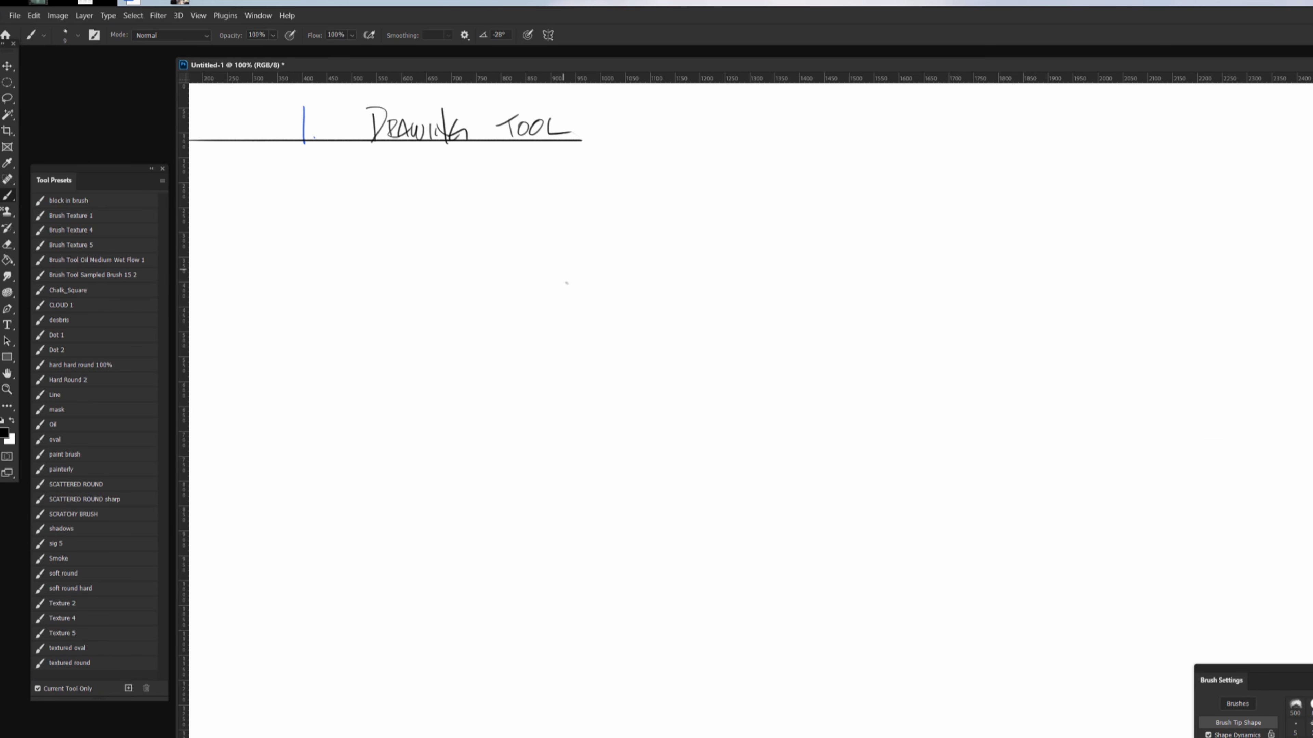
{"action": "key", "text": "ctrl+z"}
{"action": "left_click_drag", "start_coordinate": [586, 152], "coordinate": [286, 153]}
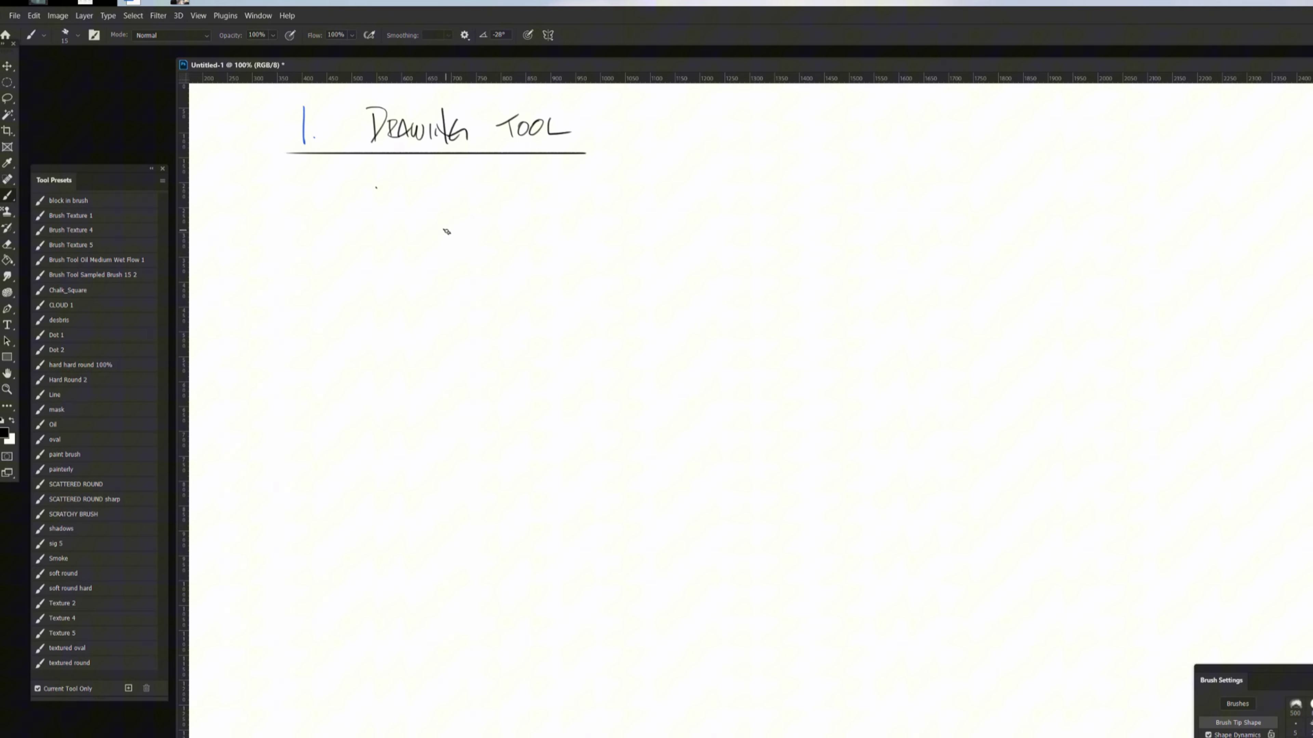
Step: Enlarge the brush and paint a thick diagonal stroke with a short dab beside it below the Drawing Tool heading
{"action": "key", "text": "bracketright"}
{"action": "key", "text": "bracketright"}
{"action": "key", "text": "bracketright"}
{"action": "key", "text": "bracketright"}
{"action": "left_click_drag", "start_coordinate": [395, 265], "coordinate": [486, 208]}
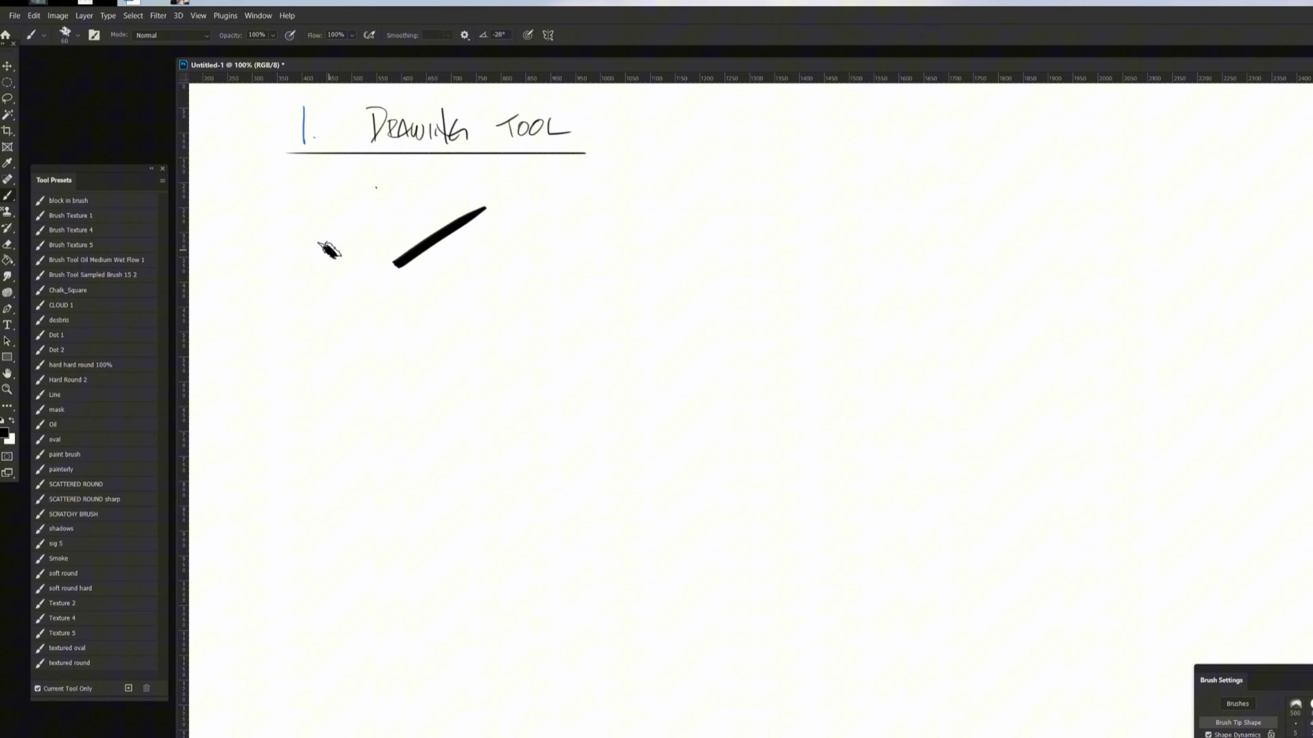
{"action": "left_click", "coordinate": [329, 252]}
Step: Reduce the brush size and draw a zigzag line with two long parallel horizontal lines beneath it
{"action": "key", "text": "bracketleft"}
{"action": "key", "text": "bracketleft"}
{"action": "key", "text": "bracketleft"}
{"action": "key", "text": "bracketleft"}
{"action": "key", "text": "bracketleft"}
{"action": "key", "text": "bracketleft"}
{"action": "mouse_move", "coordinate": [299, 330]}
{"action": "left_mouse_down"}
{"action": "mouse_move", "coordinate": [337, 353]}
{"action": "mouse_move", "coordinate": [561, 275]}
{"action": "left_mouse_up"}
{"action": "left_click_drag", "start_coordinate": [256, 382], "coordinate": [598, 383]}
{"action": "left_click_drag", "start_coordinate": [249, 400], "coordinate": [618, 400]}
Step: Draw two parallel vertical lines and a row of five circles with two horizontal lines beneath the row
{"action": "mouse_move", "coordinate": [424, 423]}
{"action": "left_mouse_down"}
{"action": "mouse_move", "coordinate": [425, 650]}
{"action": "mouse_move", "coordinate": [442, 586]}
{"action": "mouse_move", "coordinate": [441, 628]}
{"action": "left_mouse_up"}
{"action": "mouse_move", "coordinate": [573, 505]}
{"action": "left_mouse_down"}
{"action": "mouse_move", "coordinate": [619, 521]}
{"action": "mouse_move", "coordinate": [736, 509]}
{"action": "mouse_move", "coordinate": [754, 524]}
{"action": "left_mouse_up"}
{"action": "left_click_drag", "start_coordinate": [821, 484], "coordinate": [820, 527]}
{"action": "left_click", "coordinate": [510, 538]}
{"action": "mouse_move", "coordinate": [471, 537]}
{"action": "left_mouse_down"}
{"action": "mouse_move", "coordinate": [866, 537]}
{"action": "mouse_move", "coordinate": [847, 548]}
{"action": "left_mouse_up"}
Step: Draw two wavy parallel curves, two rectangles, and a small circle, triangle and square in a row
{"action": "mouse_move", "coordinate": [440, 618]}
{"action": "left_mouse_down"}
{"action": "mouse_move", "coordinate": [806, 640]}
{"action": "mouse_move", "coordinate": [757, 688]}
{"action": "left_mouse_up"}
{"action": "mouse_move", "coordinate": [726, 611]}
{"action": "left_mouse_down"}
{"action": "mouse_move", "coordinate": [722, 580]}
{"action": "mouse_move", "coordinate": [789, 602]}
{"action": "left_mouse_up"}
{"action": "mouse_move", "coordinate": [726, 610]}
{"action": "left_mouse_down"}
{"action": "mouse_move", "coordinate": [804, 604]}
{"action": "mouse_move", "coordinate": [862, 571]}
{"action": "mouse_move", "coordinate": [863, 605]}
{"action": "mouse_move", "coordinate": [805, 604]}
{"action": "mouse_move", "coordinate": [827, 630]}
{"action": "left_mouse_up"}
{"action": "mouse_move", "coordinate": [907, 626]}
{"action": "left_mouse_down"}
{"action": "mouse_move", "coordinate": [878, 660]}
{"action": "mouse_move", "coordinate": [934, 661]}
{"action": "left_mouse_up"}
{"action": "mouse_move", "coordinate": [907, 627]}
{"action": "left_mouse_down"}
{"action": "mouse_move", "coordinate": [931, 658]}
{"action": "mouse_move", "coordinate": [953, 624]}
{"action": "mouse_move", "coordinate": [997, 628]}
{"action": "mouse_move", "coordinate": [998, 663]}
{"action": "left_mouse_up"}
{"action": "mouse_move", "coordinate": [953, 665]}
{"action": "left_mouse_down"}
{"action": "mouse_move", "coordinate": [999, 664]}
{"action": "mouse_move", "coordinate": [999, 627]}
{"action": "mouse_move", "coordinate": [997, 667]}
{"action": "left_mouse_up"}
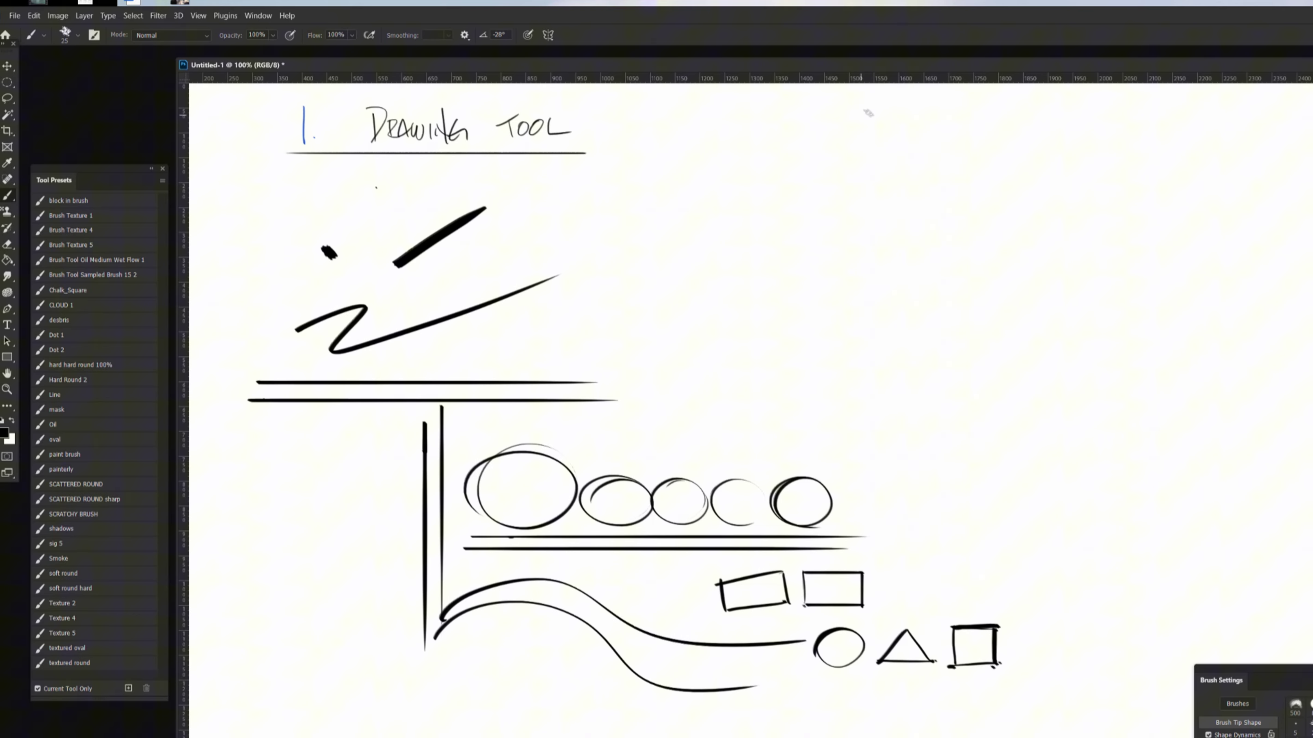
Step: Handwrite the heading "2. PAINTING" on the empty area across from the Drawing Tool heading
{"action": "left_click_drag", "start_coordinate": [859, 111], "coordinate": [884, 143]}
{"action": "left_click", "coordinate": [895, 141]}
{"action": "mouse_move", "coordinate": [997, 106]}
{"action": "left_mouse_down"}
{"action": "mouse_move", "coordinate": [996, 145]}
{"action": "mouse_move", "coordinate": [1003, 131]}
{"action": "left_mouse_up"}
{"action": "left_click_drag", "start_coordinate": [1005, 132], "coordinate": [1022, 138]}
{"action": "left_click_drag", "start_coordinate": [1028, 137], "coordinate": [1056, 118]}
{"action": "mouse_move", "coordinate": [1055, 120]}
{"action": "left_mouse_down"}
{"action": "mouse_move", "coordinate": [1071, 119]}
{"action": "mouse_move", "coordinate": [1092, 149]}
{"action": "left_mouse_up"}
{"action": "mouse_move", "coordinate": [1103, 141]}
{"action": "left_mouse_down"}
{"action": "mouse_move", "coordinate": [1123, 119]}
{"action": "mouse_move", "coordinate": [1135, 147]}
{"action": "left_mouse_up"}
Step: Choose the oval brush preset and paint an oval dab and a broad diagonal stroke under the second heading
{"action": "left_click", "coordinate": [67, 440]}
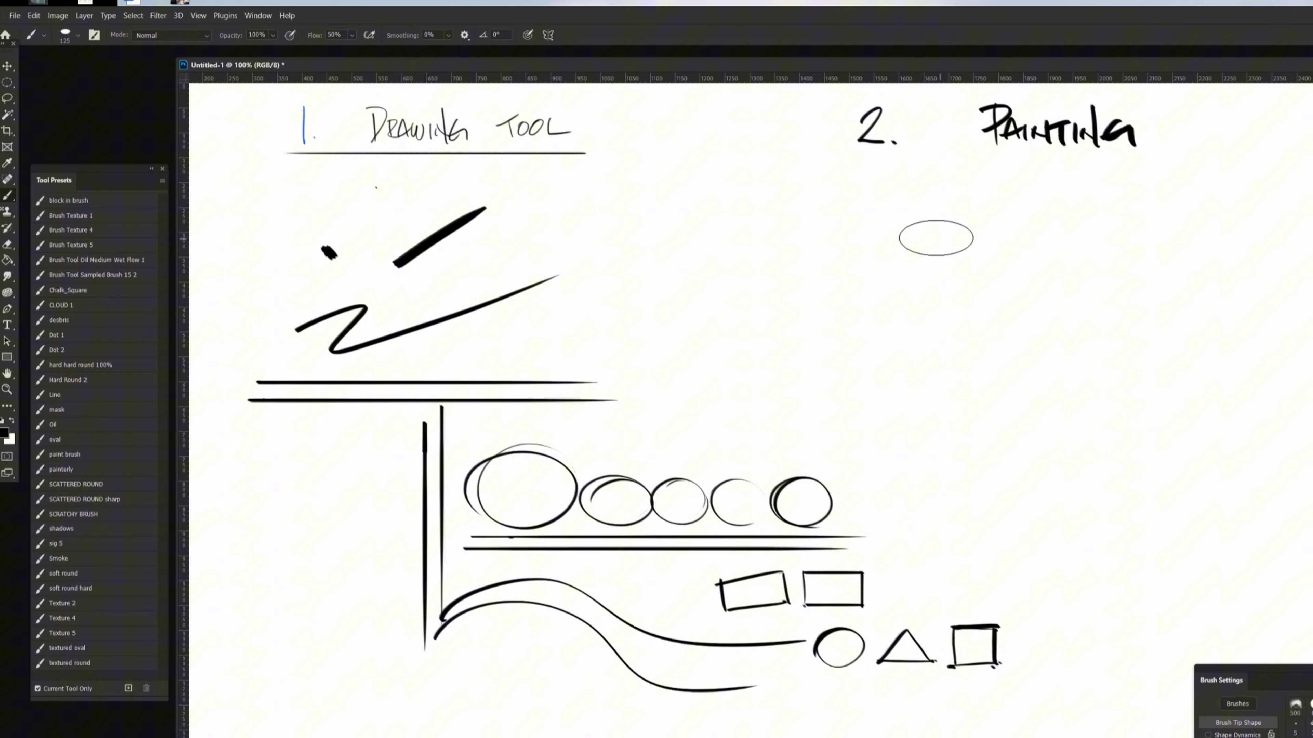
{"action": "left_click", "coordinate": [926, 242]}
{"action": "left_click_drag", "start_coordinate": [1060, 276], "coordinate": [1250, 179]}
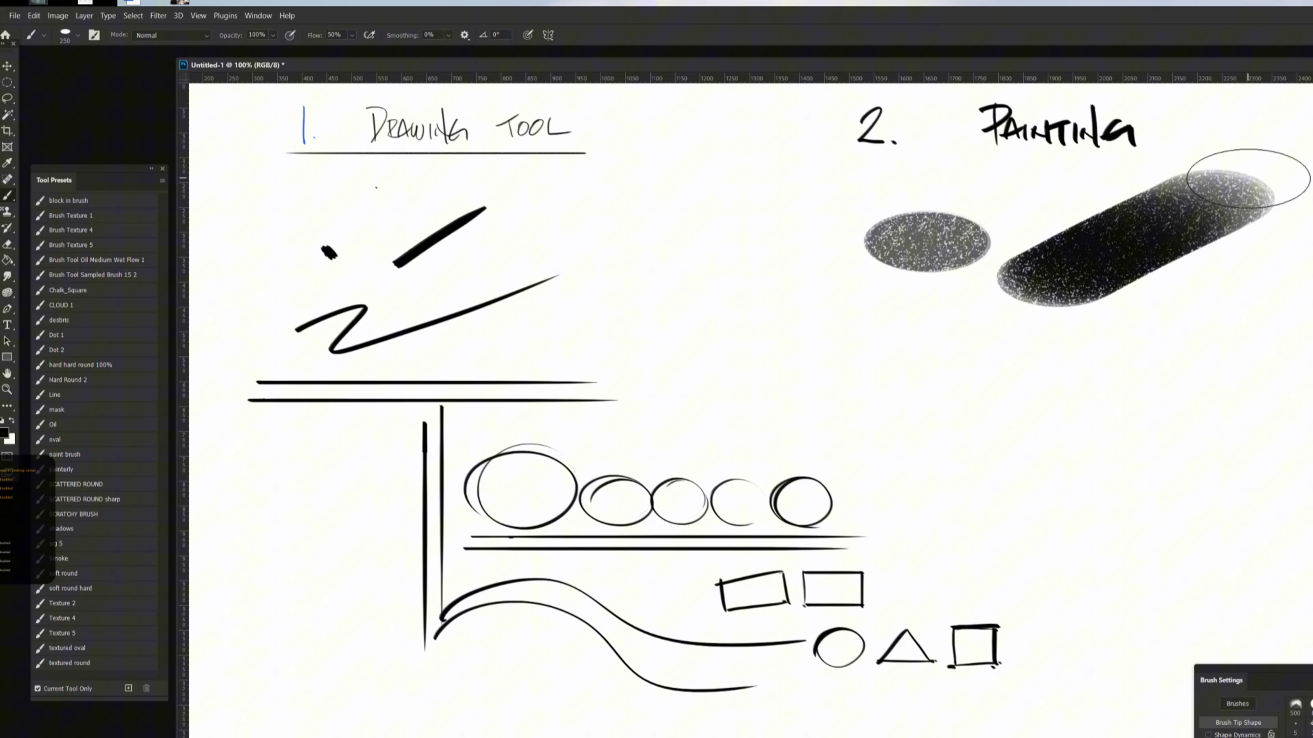
Step: Switch back to a line-drawing brush and label the oval dab "GRAIN or TOOTH." with an arrow pointing to it
{"action": "left_click", "coordinate": [55, 394]}
{"action": "left_click_drag", "start_coordinate": [787, 192], "coordinate": [826, 240]}
{"action": "mouse_move", "coordinate": [812, 237]}
{"action": "left_mouse_down"}
{"action": "mouse_move", "coordinate": [827, 239]}
{"action": "mouse_move", "coordinate": [815, 253]}
{"action": "left_mouse_up"}
{"action": "left_click_drag", "start_coordinate": [813, 181], "coordinate": [820, 207]}
{"action": "mouse_move", "coordinate": [824, 184]}
{"action": "left_mouse_down"}
{"action": "mouse_move", "coordinate": [825, 205]}
{"action": "mouse_move", "coordinate": [836, 202]}
{"action": "left_mouse_up"}
{"action": "left_click_drag", "start_coordinate": [836, 203], "coordinate": [847, 198]}
{"action": "left_click_drag", "start_coordinate": [857, 185], "coordinate": [857, 205]}
{"action": "left_click_drag", "start_coordinate": [861, 205], "coordinate": [875, 165]}
{"action": "mouse_move", "coordinate": [893, 181]}
{"action": "left_mouse_down"}
{"action": "mouse_move", "coordinate": [927, 183]}
{"action": "mouse_move", "coordinate": [945, 165]}
{"action": "left_mouse_up"}
{"action": "left_click_drag", "start_coordinate": [934, 169], "coordinate": [932, 189]}
{"action": "left_click_drag", "start_coordinate": [951, 170], "coordinate": [967, 169]}
{"action": "left_click_drag", "start_coordinate": [965, 167], "coordinate": [987, 161]}
{"action": "mouse_move", "coordinate": [976, 165]}
{"action": "left_mouse_down"}
{"action": "mouse_move", "coordinate": [976, 183]}
{"action": "mouse_move", "coordinate": [985, 180]}
{"action": "left_mouse_up"}
{"action": "left_click_drag", "start_coordinate": [1001, 154], "coordinate": [1005, 180]}
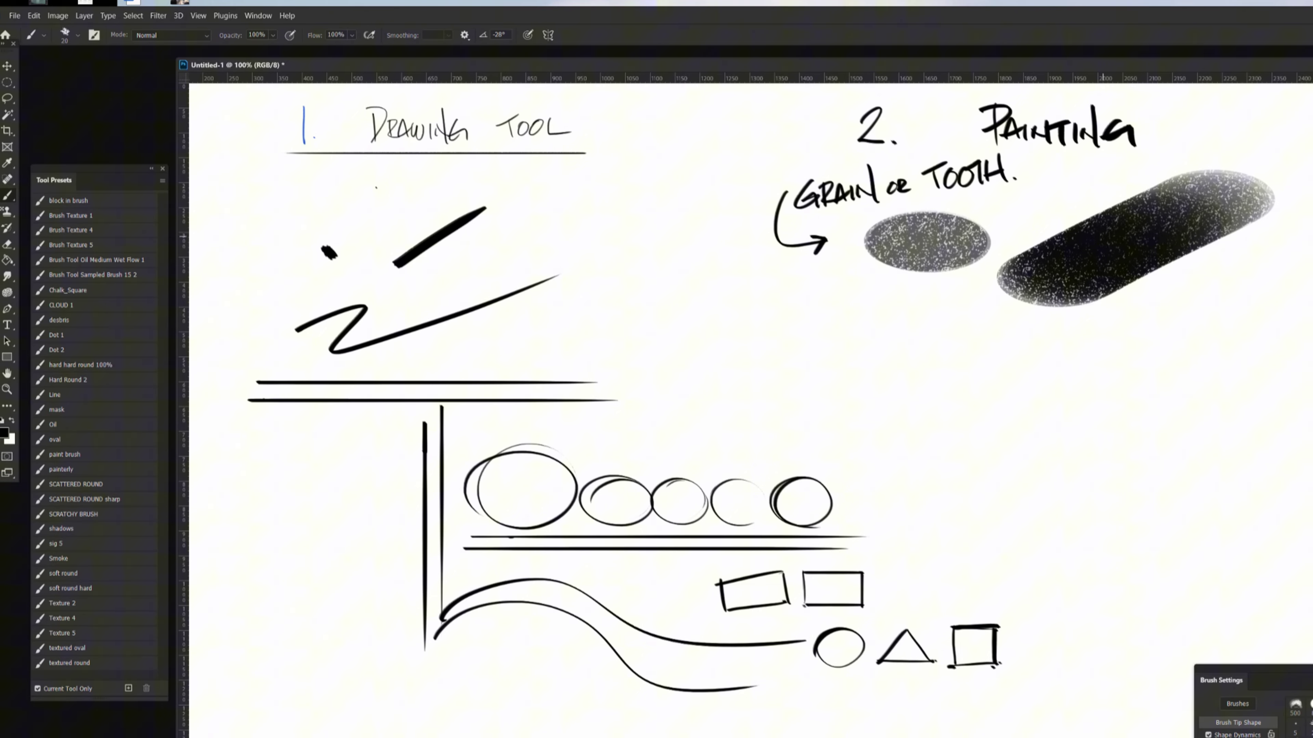
Step: Label the broad stroke "DRY BRUSH" with an arrow, and draw an oval outline captioned "OVAL SHAPE." below the dab
{"action": "left_click_drag", "start_coordinate": [1302, 115], "coordinate": [1288, 178]}
{"action": "mouse_move", "coordinate": [979, 306]}
{"action": "left_mouse_down"}
{"action": "mouse_move", "coordinate": [873, 345]}
{"action": "mouse_move", "coordinate": [894, 335]}
{"action": "left_mouse_up"}
{"action": "mouse_move", "coordinate": [908, 337]}
{"action": "left_mouse_down"}
{"action": "mouse_move", "coordinate": [946, 354]}
{"action": "mouse_move", "coordinate": [984, 334]}
{"action": "mouse_move", "coordinate": [1027, 346]}
{"action": "left_mouse_up"}
{"action": "left_click_drag", "start_coordinate": [1038, 337], "coordinate": [1053, 334]}
{"action": "left_click_drag", "start_coordinate": [1038, 339], "coordinate": [1053, 350]}
{"action": "left_click", "coordinate": [1074, 342]}
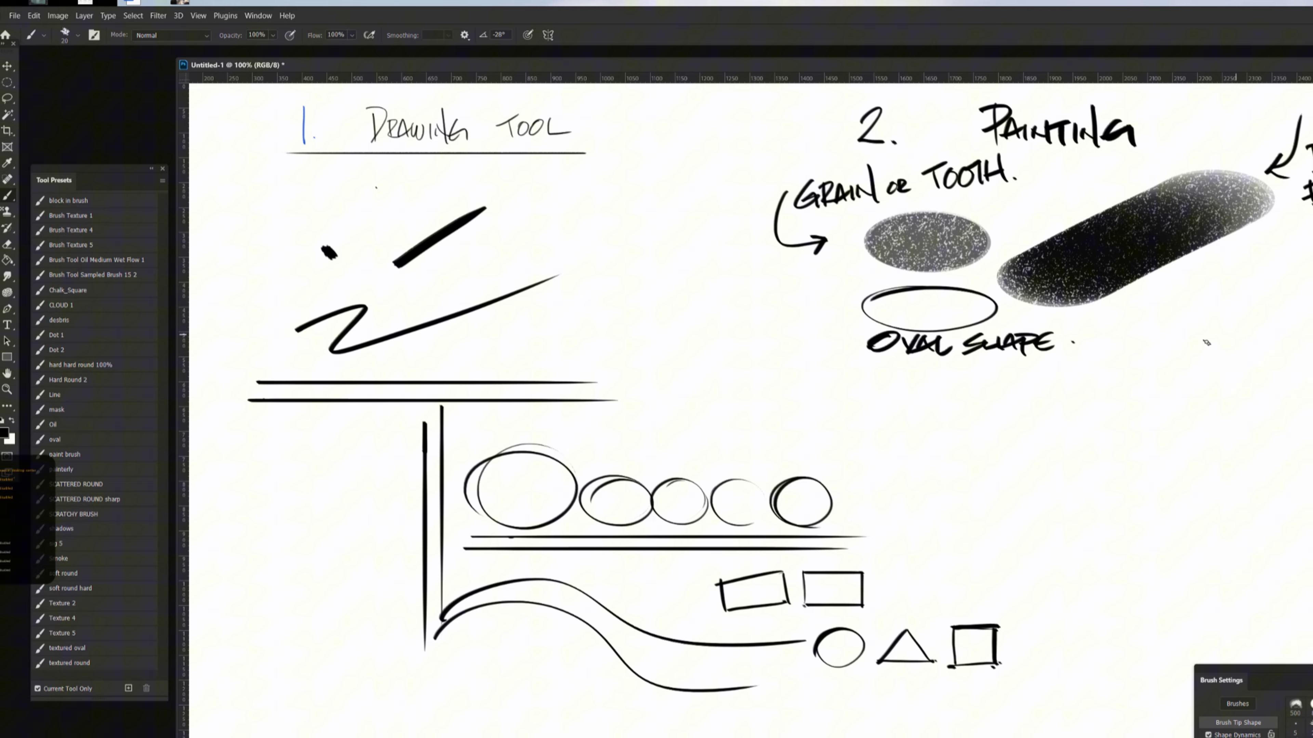
Step: Sketch a paintbrush with a rounded bristle end below the broad stroke and label it "OVAL TIP." with an underline
{"action": "mouse_move", "coordinate": [1202, 346]}
{"action": "left_mouse_down"}
{"action": "mouse_move", "coordinate": [1277, 325]}
{"action": "mouse_move", "coordinate": [1210, 366]}
{"action": "left_mouse_up"}
{"action": "left_click_drag", "start_coordinate": [1285, 316], "coordinate": [1290, 350]}
{"action": "mouse_move", "coordinate": [1210, 364]}
{"action": "left_mouse_down"}
{"action": "mouse_move", "coordinate": [1273, 411]}
{"action": "mouse_move", "coordinate": [1299, 457]}
{"action": "left_mouse_up"}
{"action": "left_click_drag", "start_coordinate": [1293, 325], "coordinate": [1311, 430]}
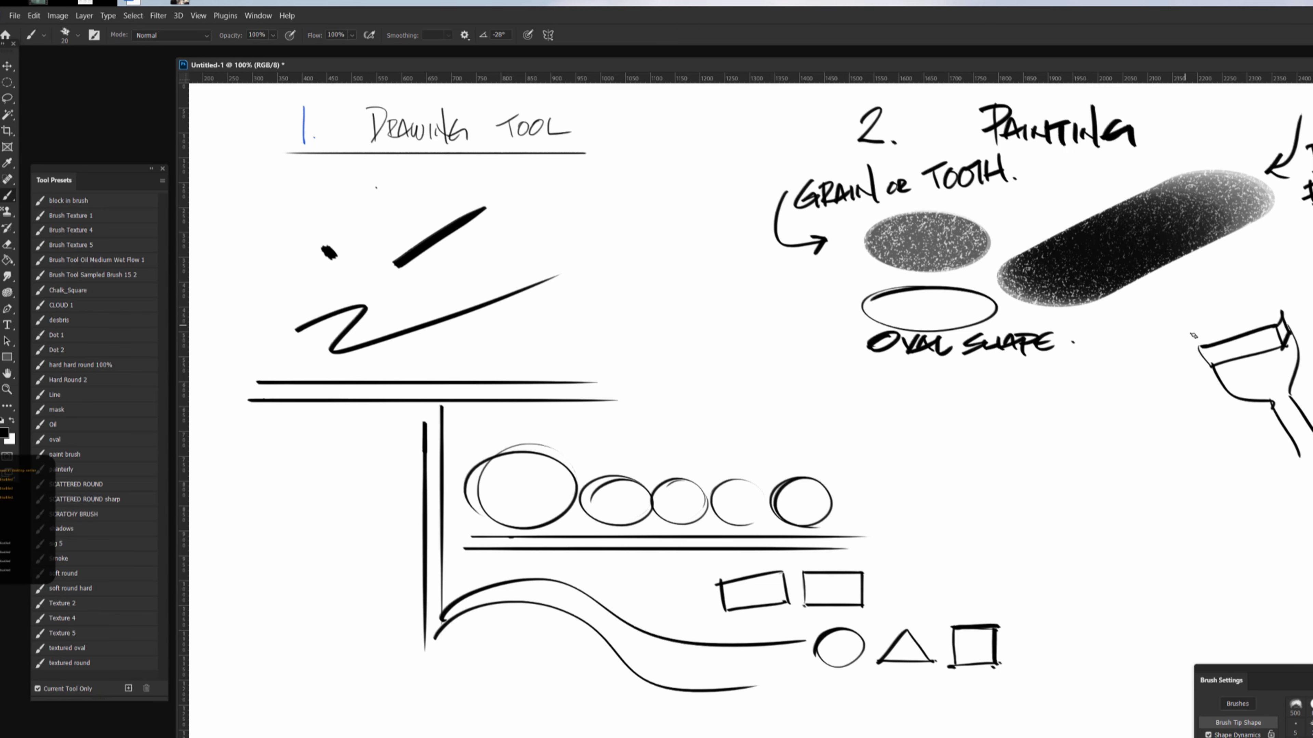
{"action": "mouse_move", "coordinate": [1193, 335]}
{"action": "left_mouse_down"}
{"action": "mouse_move", "coordinate": [1193, 279]}
{"action": "mouse_move", "coordinate": [1219, 264]}
{"action": "mouse_move", "coordinate": [1282, 319]}
{"action": "left_mouse_up"}
{"action": "mouse_move", "coordinate": [1215, 268]}
{"action": "left_mouse_down"}
{"action": "mouse_move", "coordinate": [1188, 281]}
{"action": "mouse_move", "coordinate": [1240, 266]}
{"action": "mouse_move", "coordinate": [1188, 287]}
{"action": "left_mouse_up"}
{"action": "left_click_drag", "start_coordinate": [1276, 261], "coordinate": [1296, 267]}
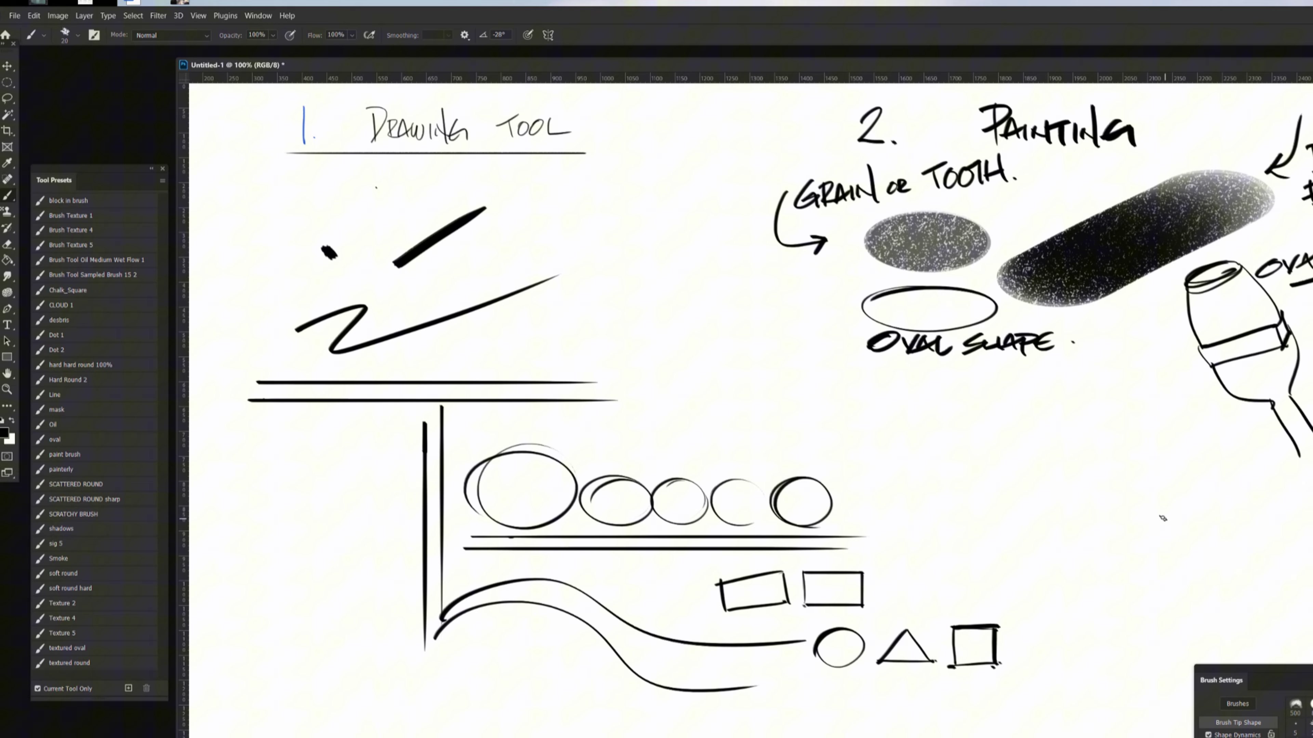
Step: Handwrite the heading "3. PAINTING." on the empty area below the paintbrush sketch
{"action": "mouse_move", "coordinate": [1185, 466]}
{"action": "left_mouse_down"}
{"action": "mouse_move", "coordinate": [904, 464]}
{"action": "mouse_move", "coordinate": [939, 435]}
{"action": "left_mouse_up"}
{"action": "left_click_drag", "start_coordinate": [888, 515], "coordinate": [886, 536]}
{"action": "left_click_drag", "start_coordinate": [908, 537], "coordinate": [912, 540]}
{"action": "mouse_move", "coordinate": [967, 493]}
{"action": "left_mouse_down"}
{"action": "mouse_move", "coordinate": [971, 546]}
{"action": "mouse_move", "coordinate": [1026, 510]}
{"action": "mouse_move", "coordinate": [1044, 533]}
{"action": "mouse_move", "coordinate": [1090, 505]}
{"action": "mouse_move", "coordinate": [1092, 530]}
{"action": "mouse_move", "coordinate": [1063, 527]}
{"action": "left_mouse_up"}
{"action": "mouse_move", "coordinate": [1132, 500]}
{"action": "left_mouse_down"}
{"action": "mouse_move", "coordinate": [1116, 498]}
{"action": "mouse_move", "coordinate": [1131, 539]}
{"action": "left_mouse_up"}
Step: Choose the painterly brush preset and paint a single dab and large overlapping diagonal strokes below the third heading
{"action": "left_click", "coordinate": [58, 469]}
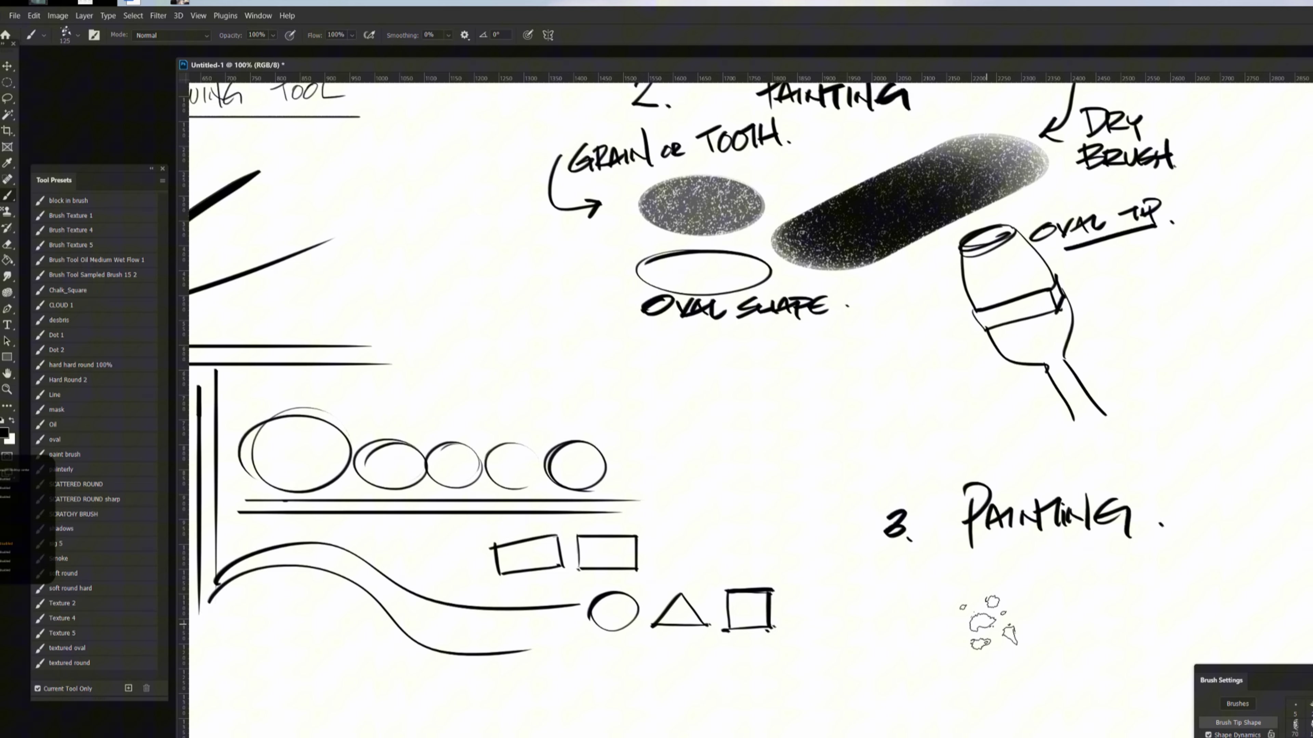
{"action": "left_click", "coordinate": [986, 624]}
{"action": "key", "text": "bracketright"}
{"action": "key", "text": "bracketright"}
{"action": "left_click_drag", "start_coordinate": [1072, 642], "coordinate": [1238, 549]}
{"action": "left_click_drag", "start_coordinate": [1152, 500], "coordinate": [1017, 348]}
{"action": "left_click_drag", "start_coordinate": [1018, 509], "coordinate": [1129, 409]}
Step: Reduce the painterly brush and paint wavy strokes and small scribbles along the canvas's lower edge
{"action": "key", "text": "bracketleft"}
{"action": "key", "text": "bracketleft"}
{"action": "key", "text": "bracketleft"}
{"action": "key", "text": "["}
{"action": "key", "text": "["}
{"action": "key", "text": "["}
{"action": "key", "text": "["}
{"action": "key", "text": "["}
{"action": "key", "text": "["}
{"action": "key", "text": "["}
{"action": "mouse_move", "coordinate": [728, 521]}
{"action": "left_mouse_down"}
{"action": "mouse_move", "coordinate": [888, 535]}
{"action": "mouse_move", "coordinate": [868, 568]}
{"action": "mouse_move", "coordinate": [1126, 537]}
{"action": "left_mouse_up"}
{"action": "key", "text": "["}
{"action": "key", "text": "["}
{"action": "key", "text": "["}
{"action": "key", "text": "["}
{"action": "key", "text": "["}
{"action": "key", "text": "["}
{"action": "mouse_move", "coordinate": [1057, 574]}
{"action": "left_mouse_down"}
{"action": "mouse_move", "coordinate": [1163, 556]}
{"action": "mouse_move", "coordinate": [1174, 571]}
{"action": "left_mouse_up"}
{"action": "key", "text": "]"}
{"action": "key", "text": "]"}
{"action": "key", "text": "]"}
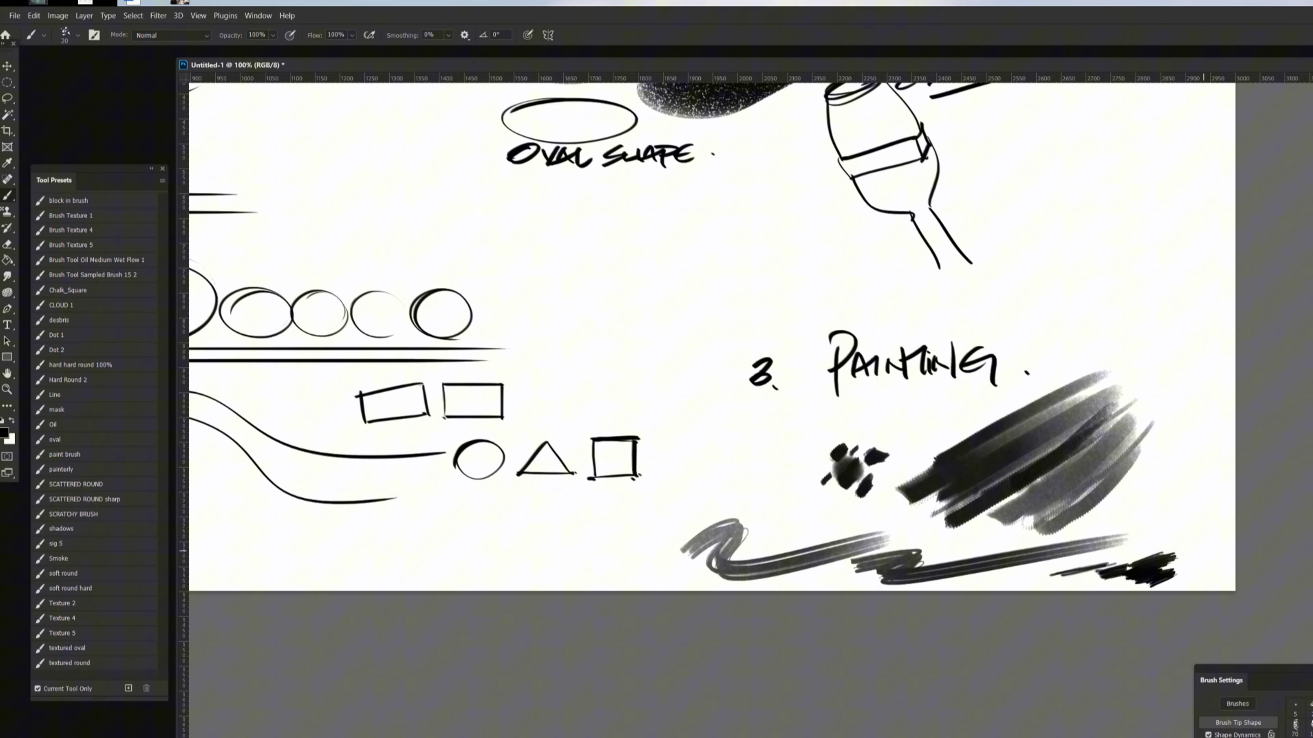
Step: Choose the Oil brush preset, enlarge it, and label the painterly dab "ORGANIC" with an arrow pointing to it
{"action": "left_click", "coordinate": [62, 424]}
{"action": "key", "text": "]"}
{"action": "key", "text": "]"}
{"action": "key", "text": "]"}
{"action": "key", "text": "]"}
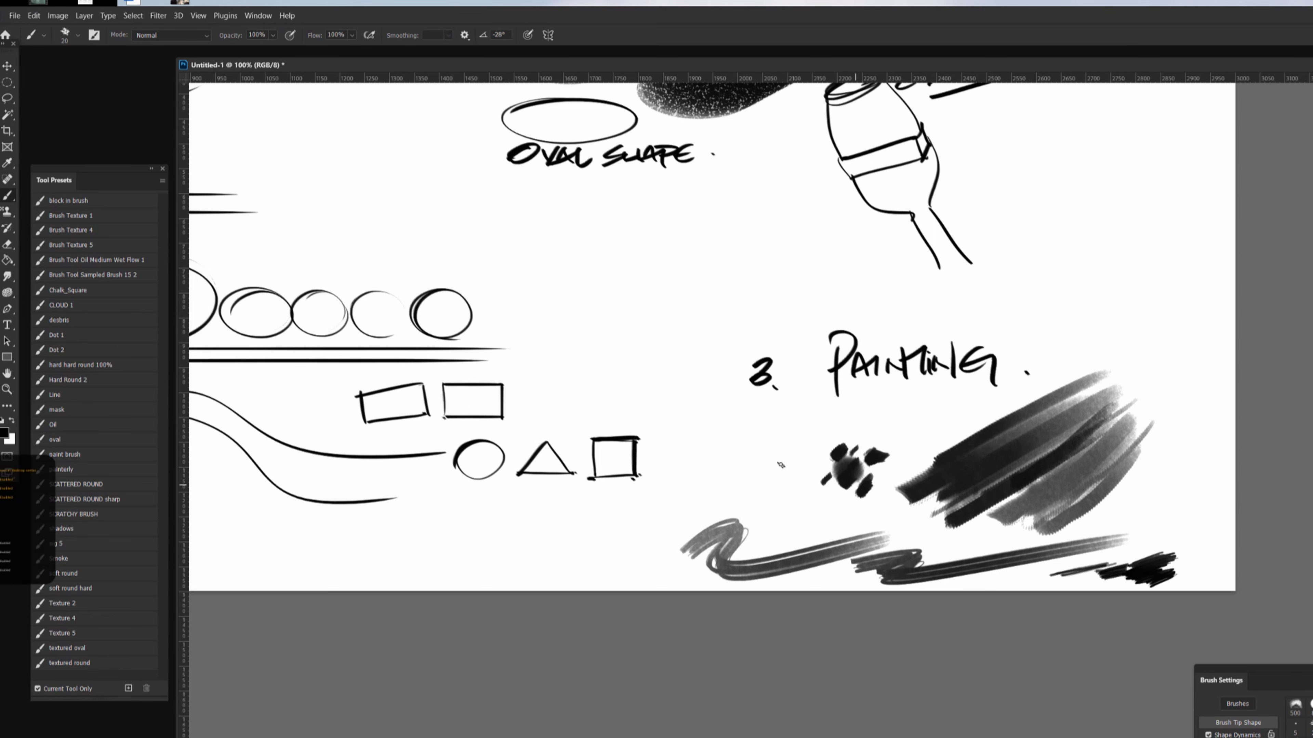
{"action": "mouse_move", "coordinate": [751, 452]}
{"action": "left_mouse_down"}
{"action": "mouse_move", "coordinate": [800, 479]}
{"action": "mouse_move", "coordinate": [786, 494]}
{"action": "left_mouse_up"}
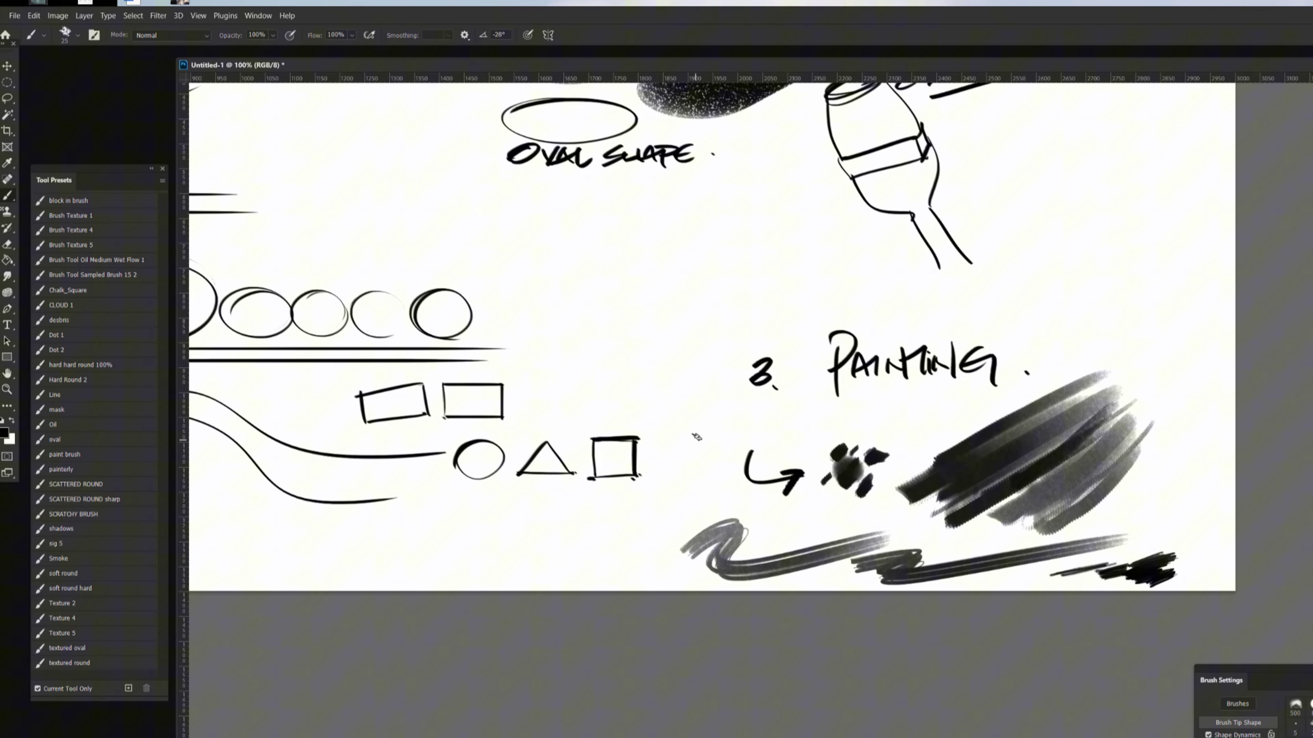
{"action": "left_click_drag", "start_coordinate": [697, 436], "coordinate": [781, 420]}
Step: Annotate the large painterly strokes with "BRUSH", "DRY BRUSH." and "PRESSURE.", adding arrows for the last two
{"action": "mouse_move", "coordinate": [1144, 483]}
{"action": "left_mouse_down"}
{"action": "mouse_move", "coordinate": [1139, 512]}
{"action": "mouse_move", "coordinate": [1157, 504]}
{"action": "mouse_move", "coordinate": [1165, 471]}
{"action": "mouse_move", "coordinate": [1181, 468]}
{"action": "mouse_move", "coordinate": [1181, 489]}
{"action": "mouse_move", "coordinate": [1199, 486]}
{"action": "left_mouse_up"}
{"action": "left_click_drag", "start_coordinate": [1193, 473], "coordinate": [1212, 465]}
{"action": "left_click_drag", "start_coordinate": [1205, 458], "coordinate": [1214, 481]}
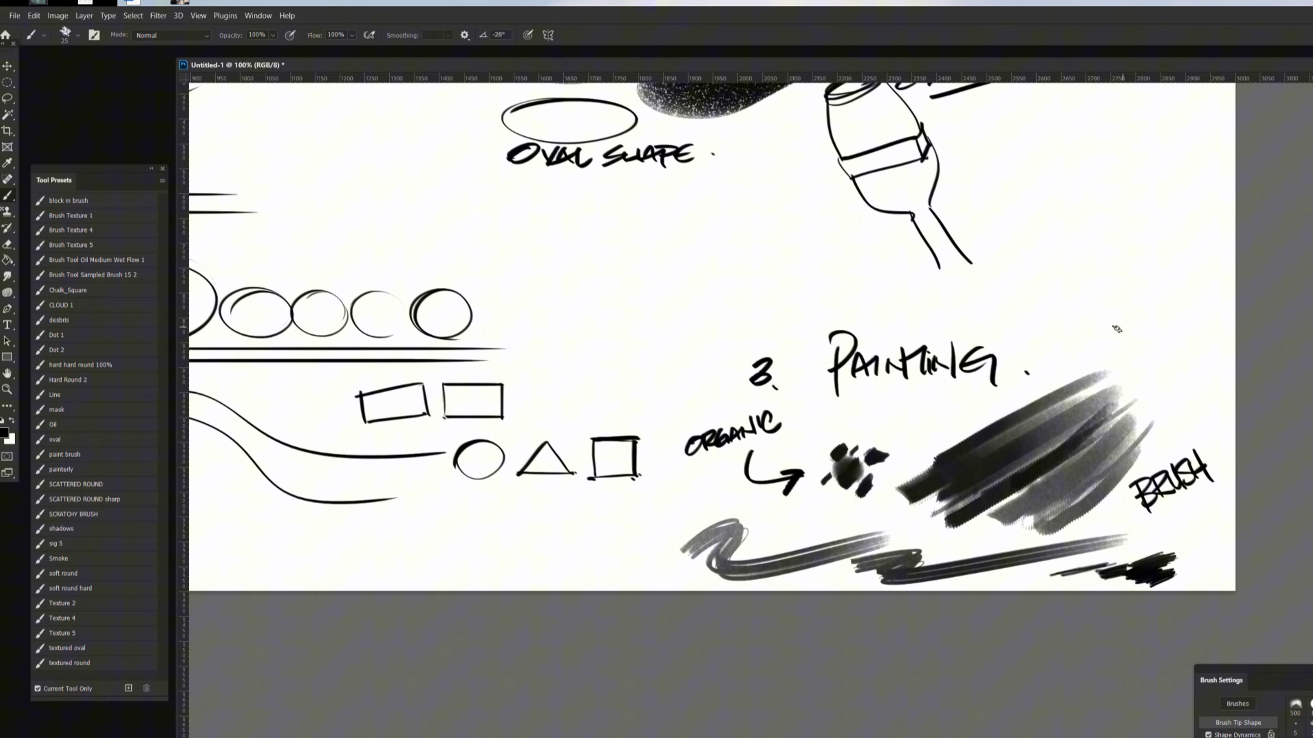
{"action": "mouse_move", "coordinate": [1136, 304]}
{"action": "left_mouse_down"}
{"action": "mouse_move", "coordinate": [1120, 382]}
{"action": "mouse_move", "coordinate": [1135, 378]}
{"action": "left_mouse_up"}
{"action": "mouse_move", "coordinate": [1071, 273]}
{"action": "left_mouse_down"}
{"action": "mouse_move", "coordinate": [1105, 312]}
{"action": "mouse_move", "coordinate": [1201, 241]}
{"action": "mouse_move", "coordinate": [1219, 234]}
{"action": "mouse_move", "coordinate": [1224, 247]}
{"action": "left_mouse_up"}
{"action": "left_click", "coordinate": [1232, 233]}
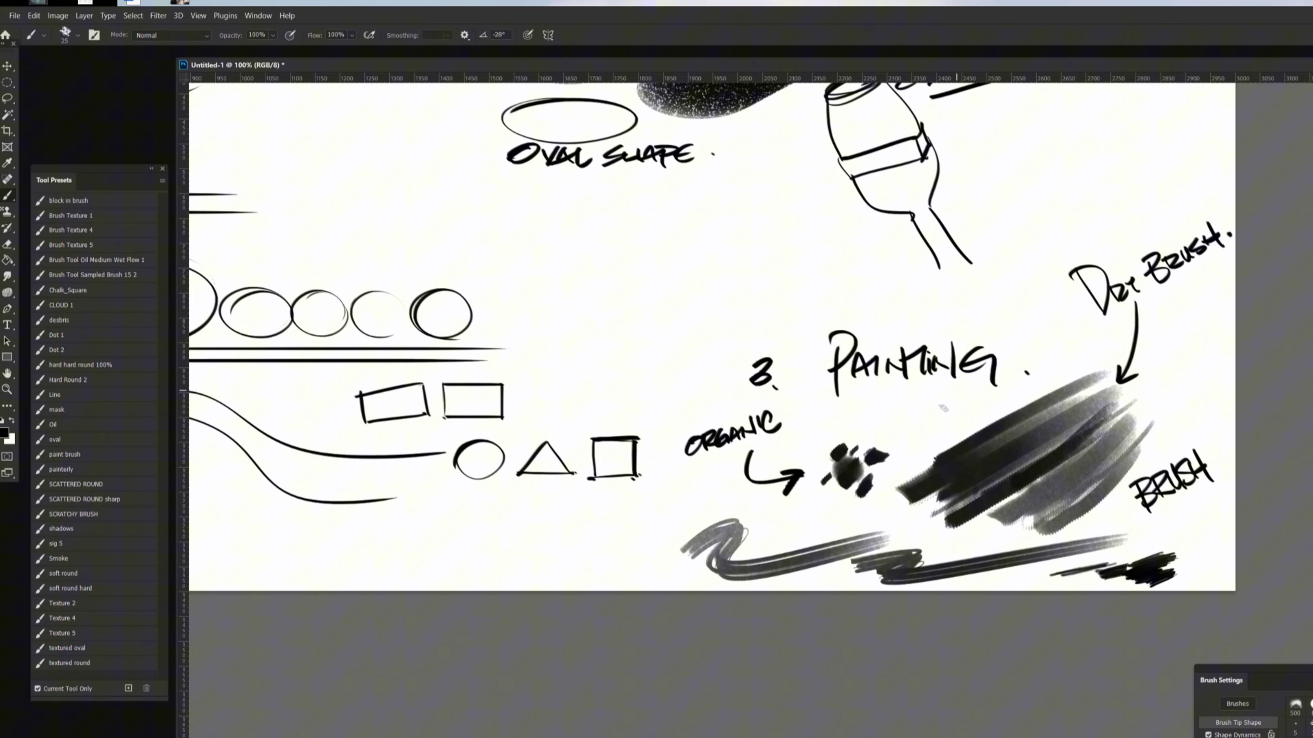
{"action": "mouse_move", "coordinate": [907, 457]}
{"action": "left_mouse_down"}
{"action": "mouse_move", "coordinate": [1056, 371]}
{"action": "mouse_move", "coordinate": [1054, 386]}
{"action": "left_mouse_up"}
{"action": "mouse_move", "coordinate": [890, 419]}
{"action": "left_mouse_down"}
{"action": "mouse_move", "coordinate": [905, 447]}
{"action": "mouse_move", "coordinate": [970, 397]}
{"action": "mouse_move", "coordinate": [980, 407]}
{"action": "left_mouse_up"}
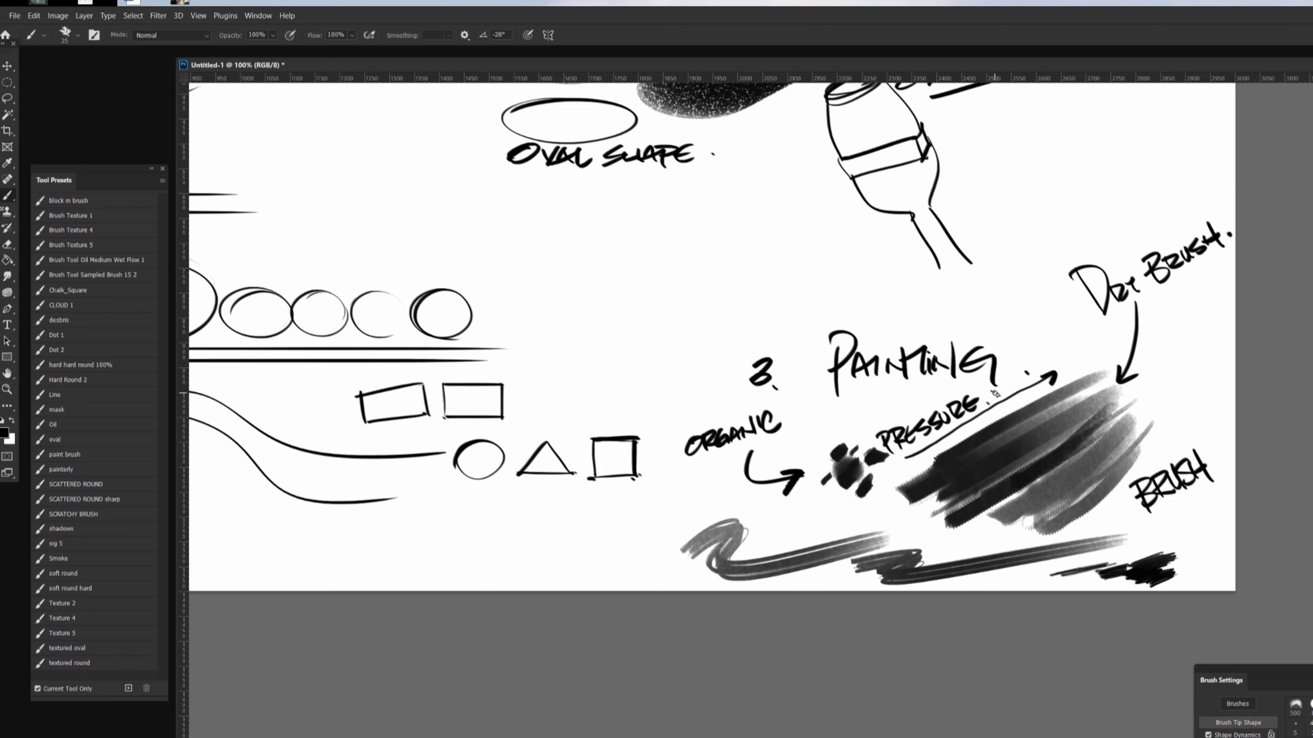
Step: Bring the full Brush Settings into view and examine the Oil brush's Shape Dynamics, Dual Brush and Transfer options
{"action": "left_click", "coordinate": [258, 19]}
{"action": "mouse_move", "coordinate": [198, 16]}
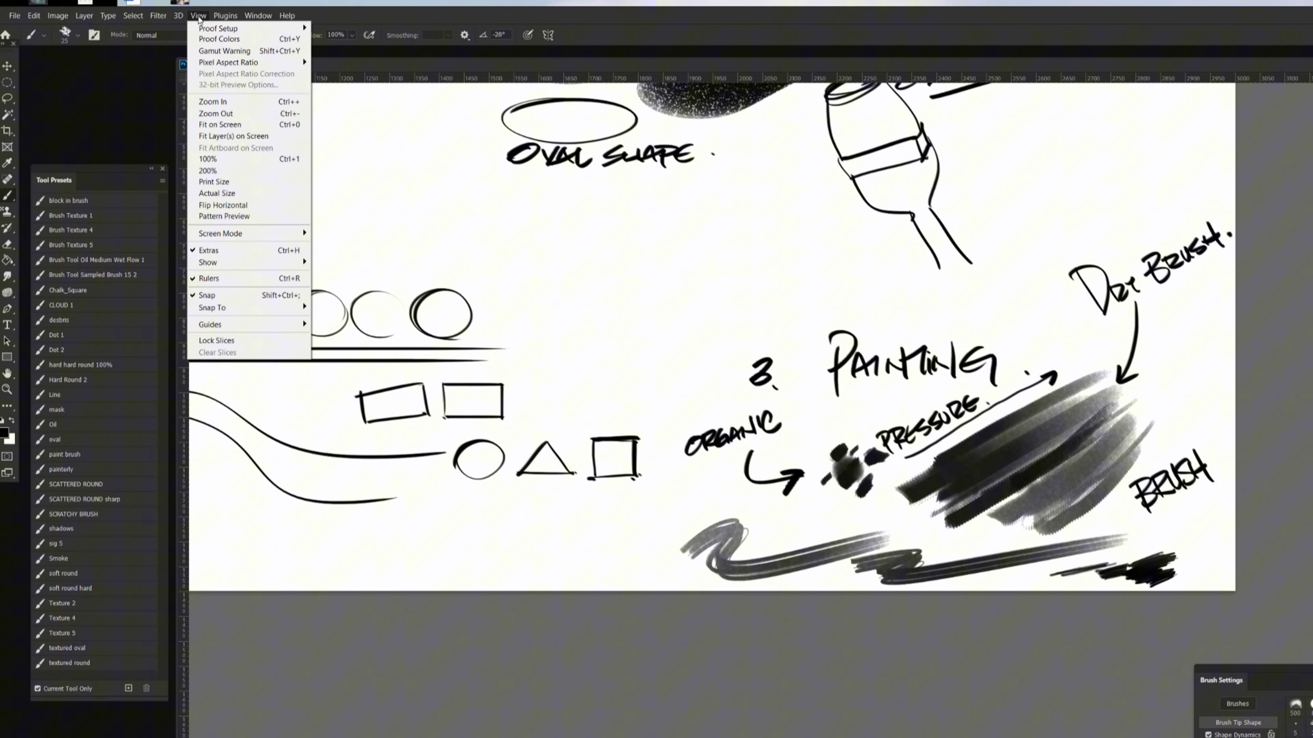
{"action": "left_click_drag", "start_coordinate": [1247, 672], "coordinate": [460, 271]}
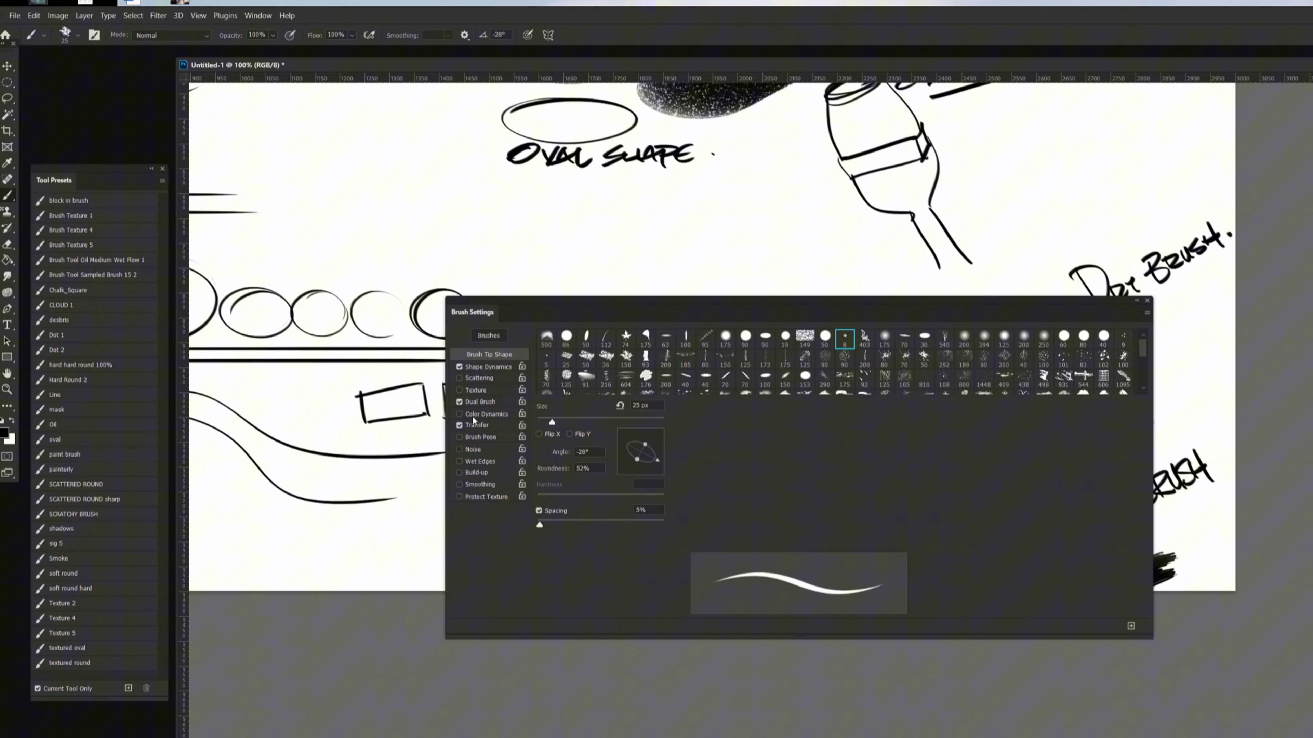
{"action": "left_click", "coordinate": [488, 367]}
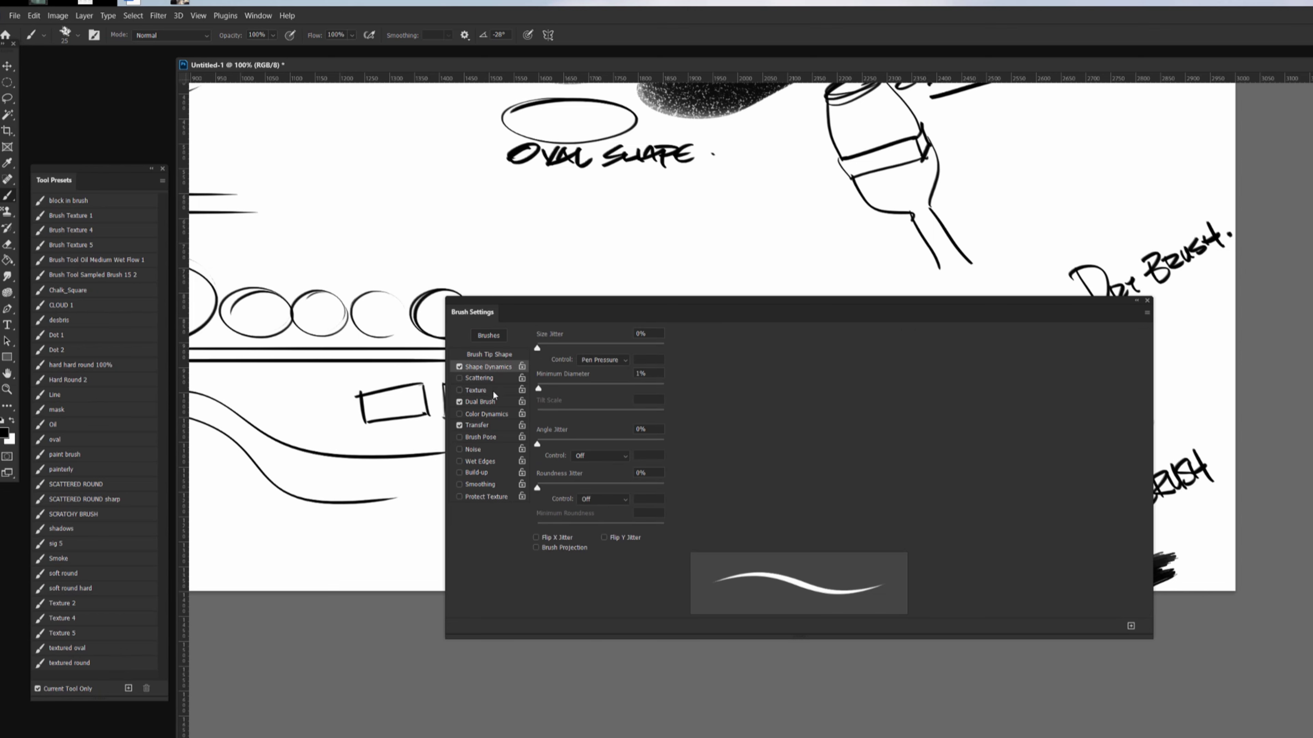
{"action": "left_click", "coordinate": [479, 401]}
{"action": "left_click", "coordinate": [477, 426]}
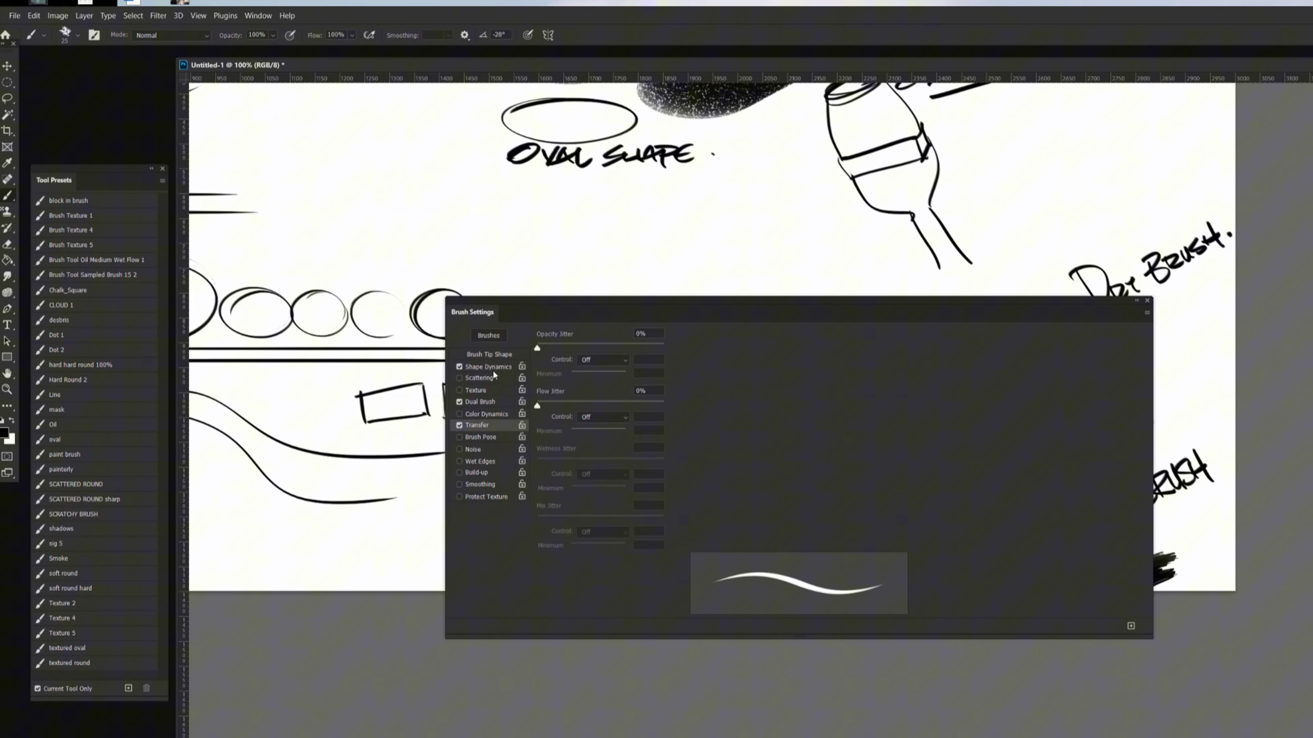
{"action": "left_click", "coordinate": [491, 368]}
{"action": "left_click", "coordinate": [479, 402]}
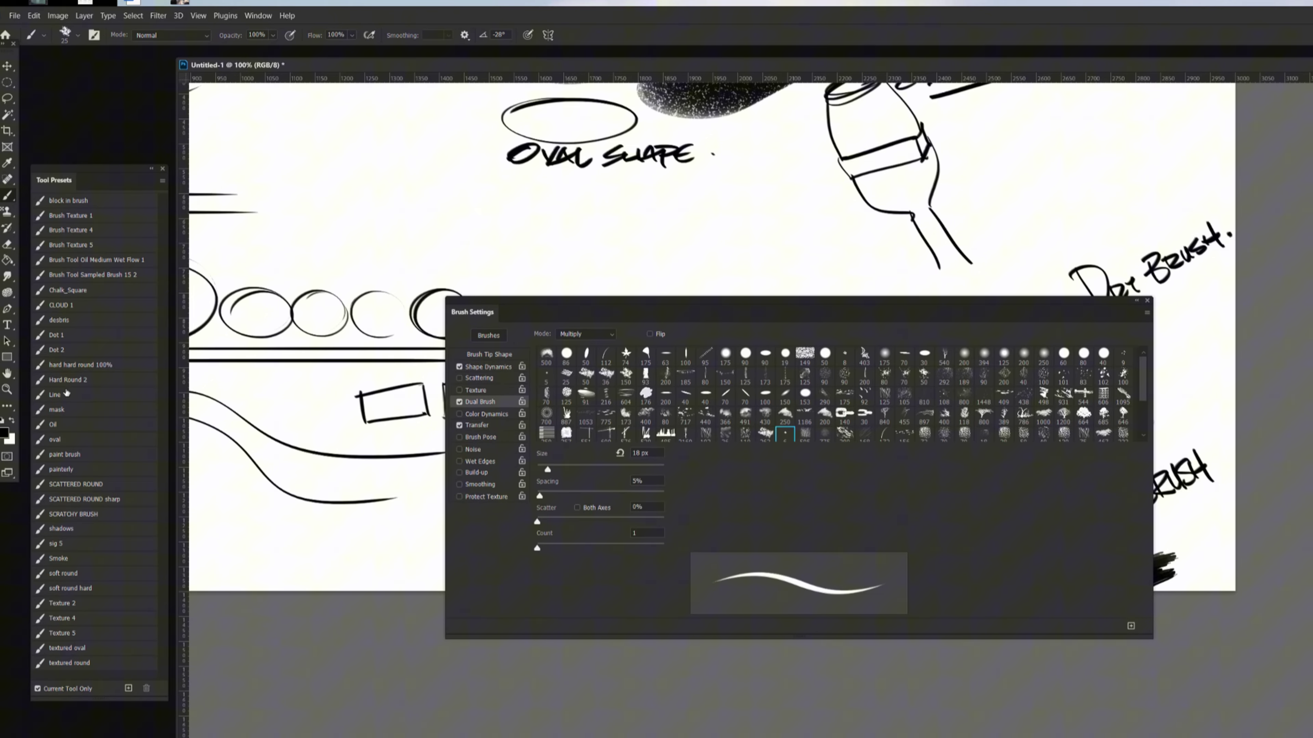
{"action": "left_click", "coordinate": [103, 430]}
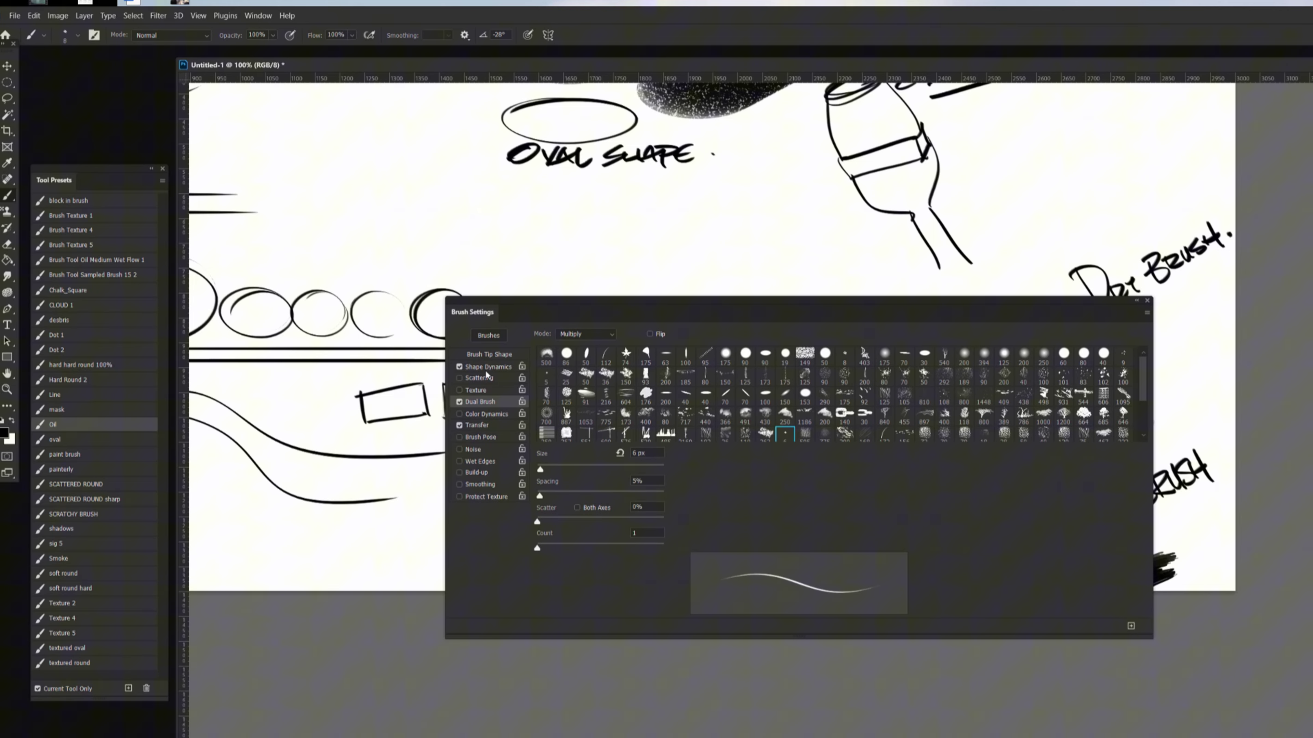
{"action": "left_click", "coordinate": [489, 367]}
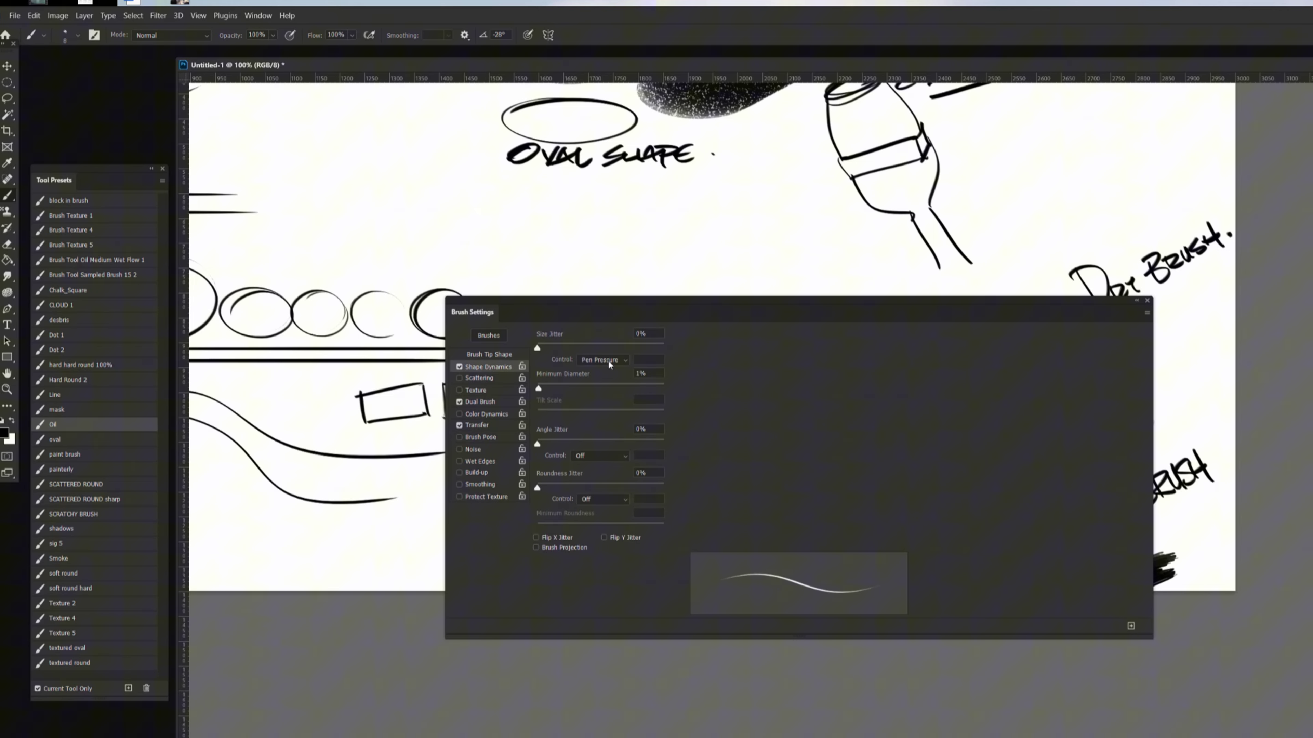
Step: Choose the oval preset, enable Shape Dynamics with pen pressure, and paint test strokes below the "OVAL SHAPE" caption
{"action": "left_click", "coordinate": [104, 440]}
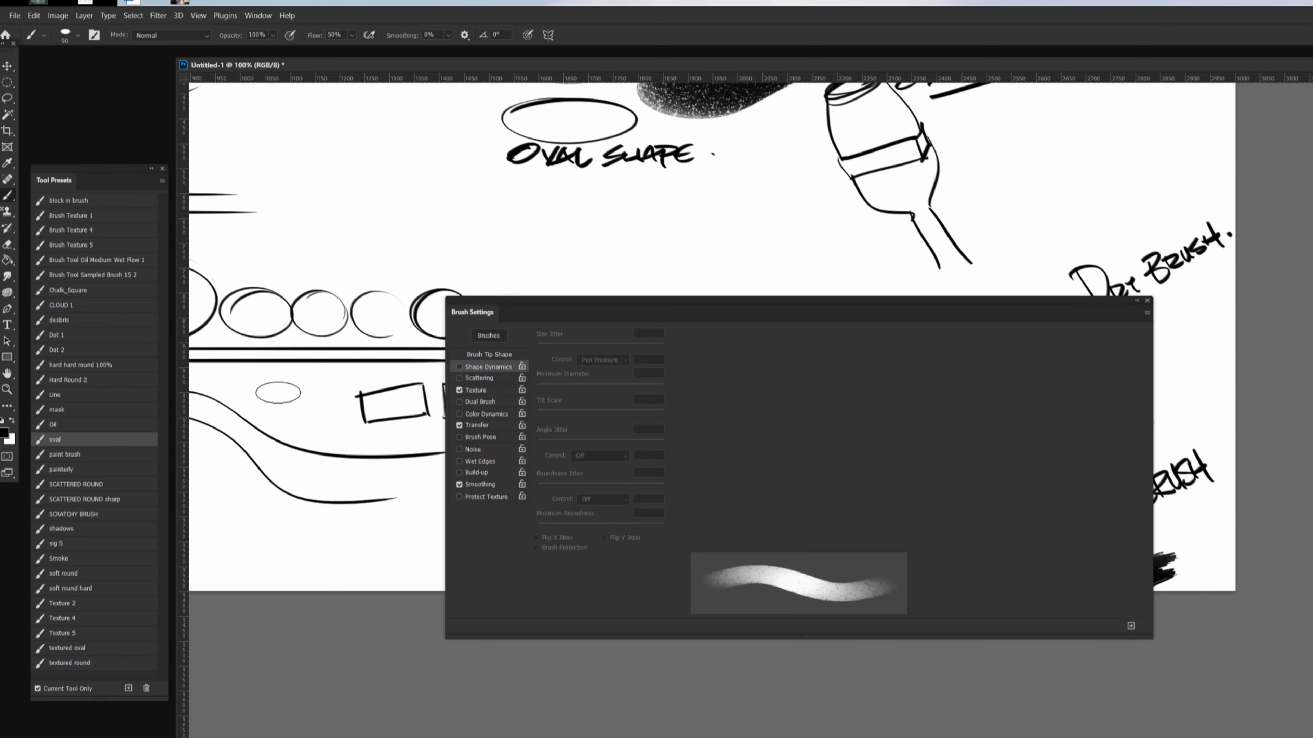
{"action": "left_click", "coordinate": [481, 390]}
{"action": "left_click", "coordinate": [488, 367]}
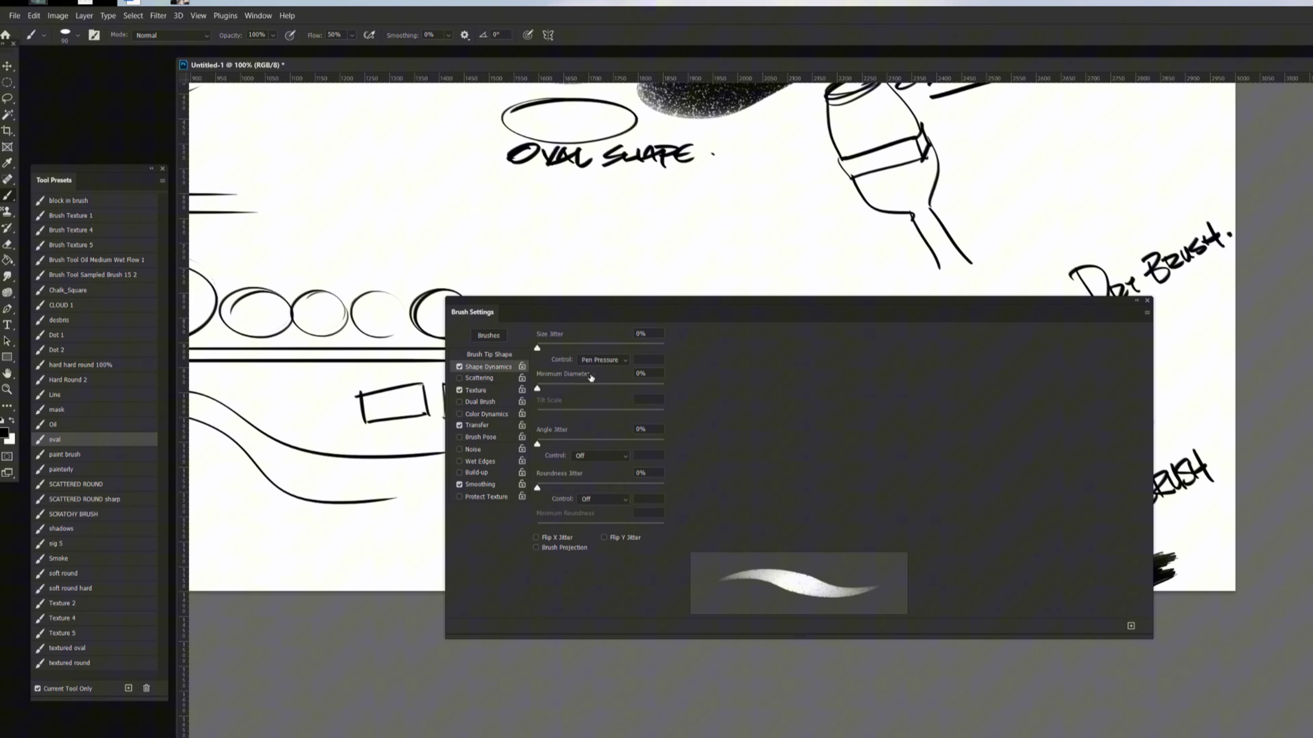
{"action": "left_click_drag", "start_coordinate": [716, 273], "coordinate": [780, 228]}
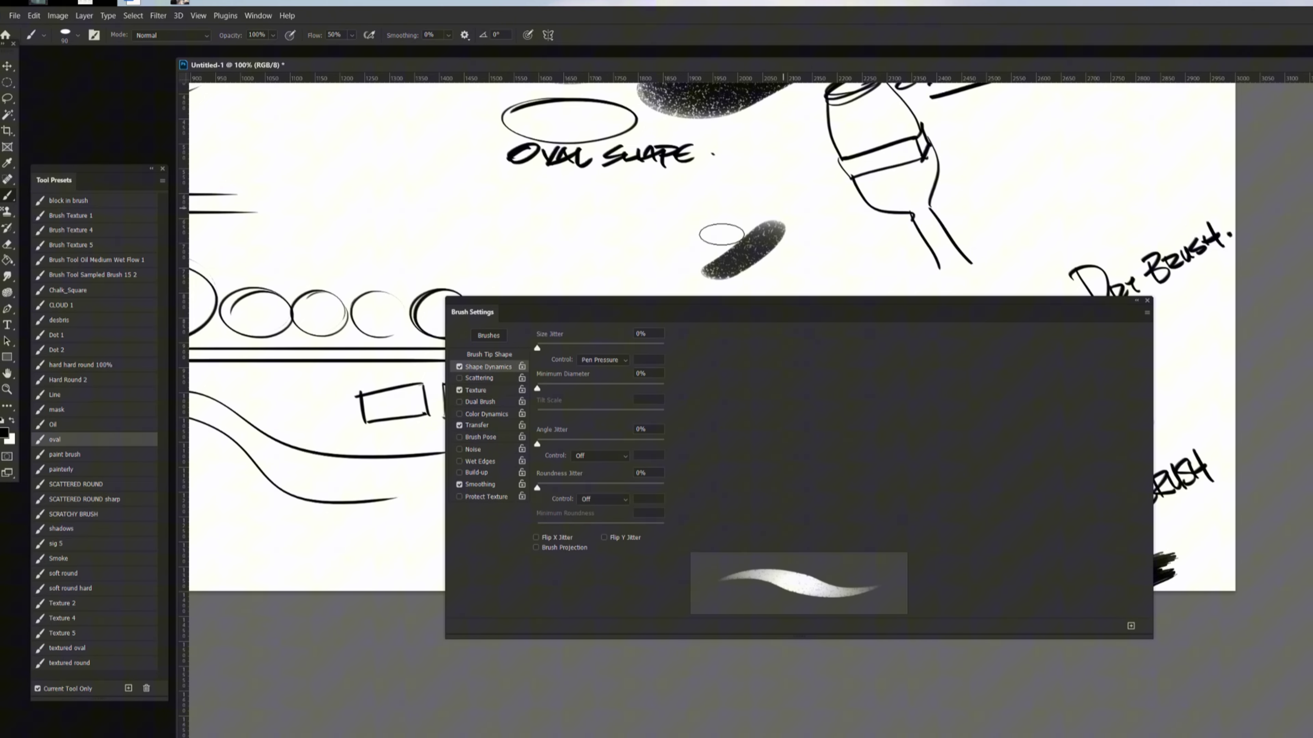
{"action": "left_click_drag", "start_coordinate": [661, 267], "coordinate": [770, 204]}
Step: Disable Shape Dynamics for the oval brush and paint two more diagonal strokes beside the test strokes
{"action": "left_click", "coordinate": [459, 366]}
{"action": "mouse_move", "coordinate": [636, 233]}
{"action": "left_mouse_down"}
{"action": "mouse_move", "coordinate": [569, 266]}
{"action": "mouse_move", "coordinate": [728, 173]}
{"action": "left_mouse_up"}
{"action": "left_click_drag", "start_coordinate": [507, 251], "coordinate": [654, 179]}
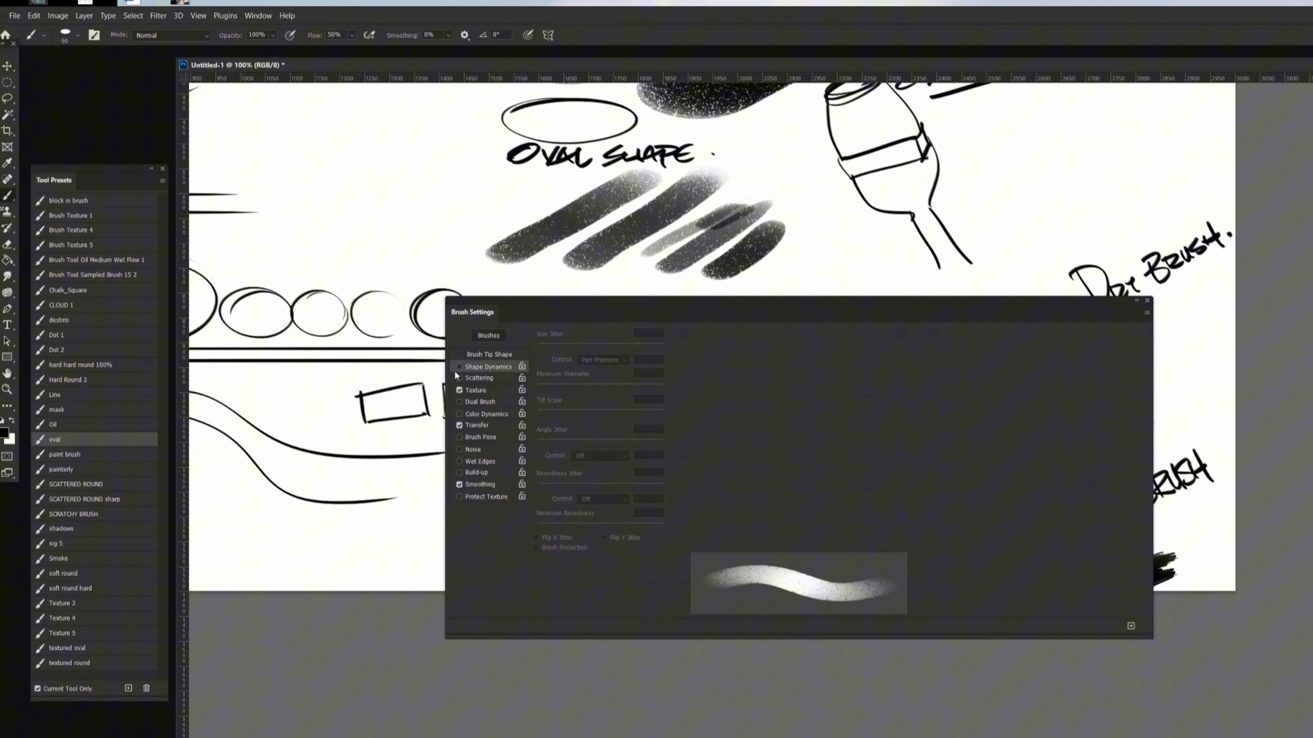
Step: Using the Oil preset, label the full-width strokes "RETAIN SHAPE" and the pressure-varied strokes "TAPERS" with an underline
{"action": "left_click", "coordinate": [77, 395]}
{"action": "left_click", "coordinate": [80, 424]}
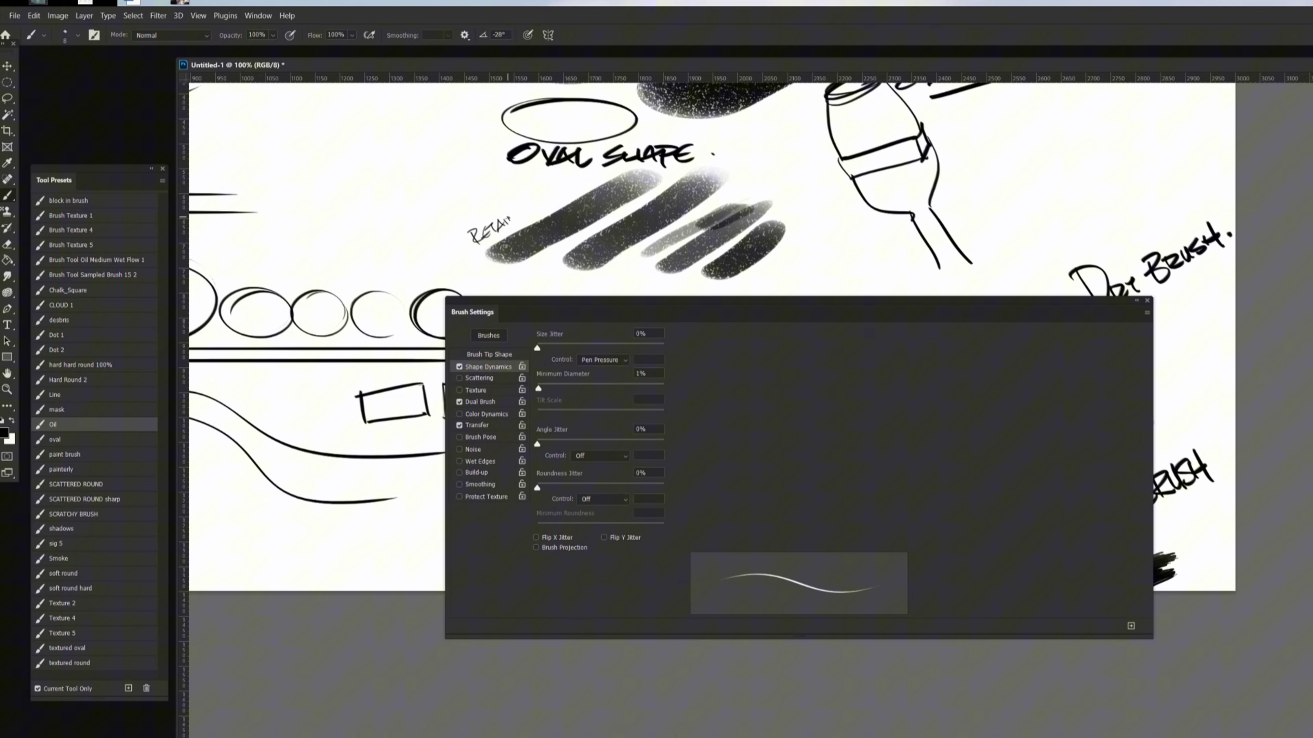
{"action": "left_click_drag", "start_coordinate": [544, 205], "coordinate": [553, 204]}
{"action": "left_click_drag", "start_coordinate": [549, 190], "coordinate": [562, 187]}
{"action": "left_click_drag", "start_coordinate": [556, 189], "coordinate": [557, 202]}
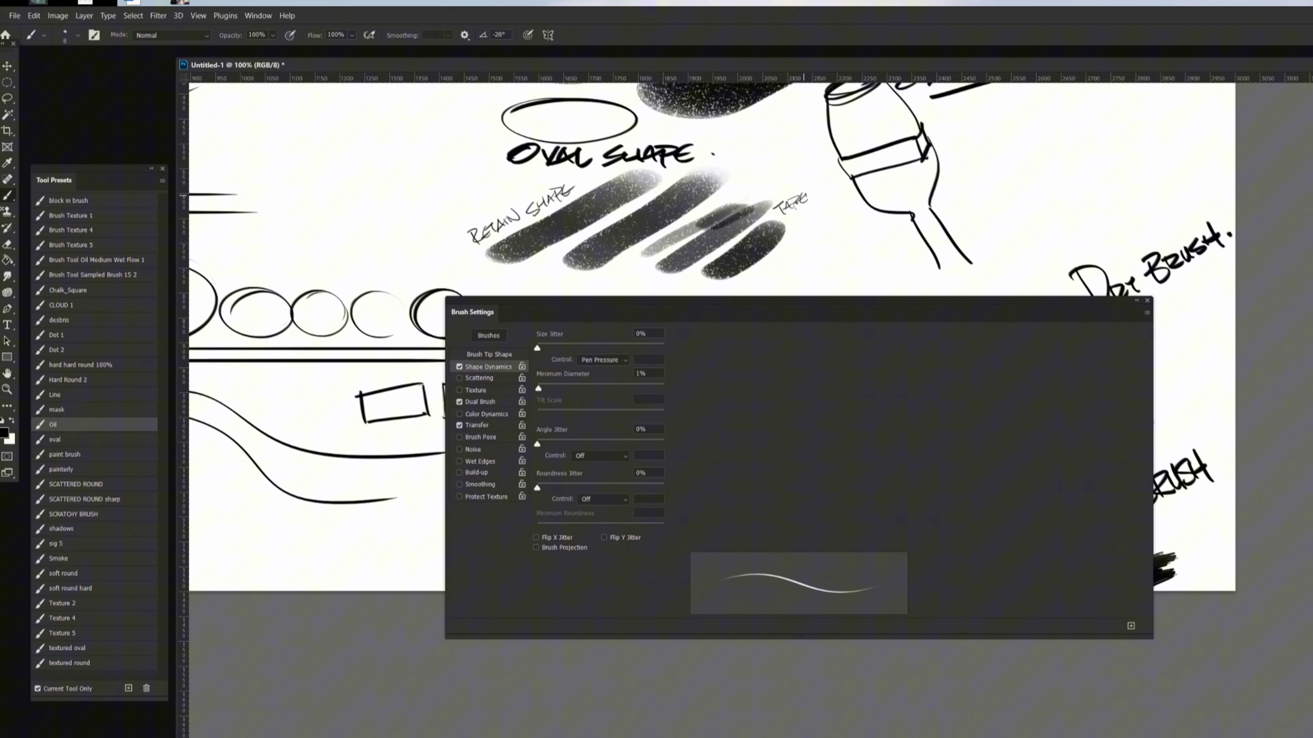
{"action": "left_click", "coordinate": [798, 215]}
{"action": "left_click_drag", "start_coordinate": [782, 216], "coordinate": [829, 195]}
Step: Zoom out to 50%, enlarge the document window, and extend the canvas to the right with the Crop tool
{"action": "left_click_drag", "start_coordinate": [990, 313], "coordinate": [1235, 602]}
{"action": "key", "text": "ctrl+minus"}
{"action": "key", "text": "ctrl+minus"}
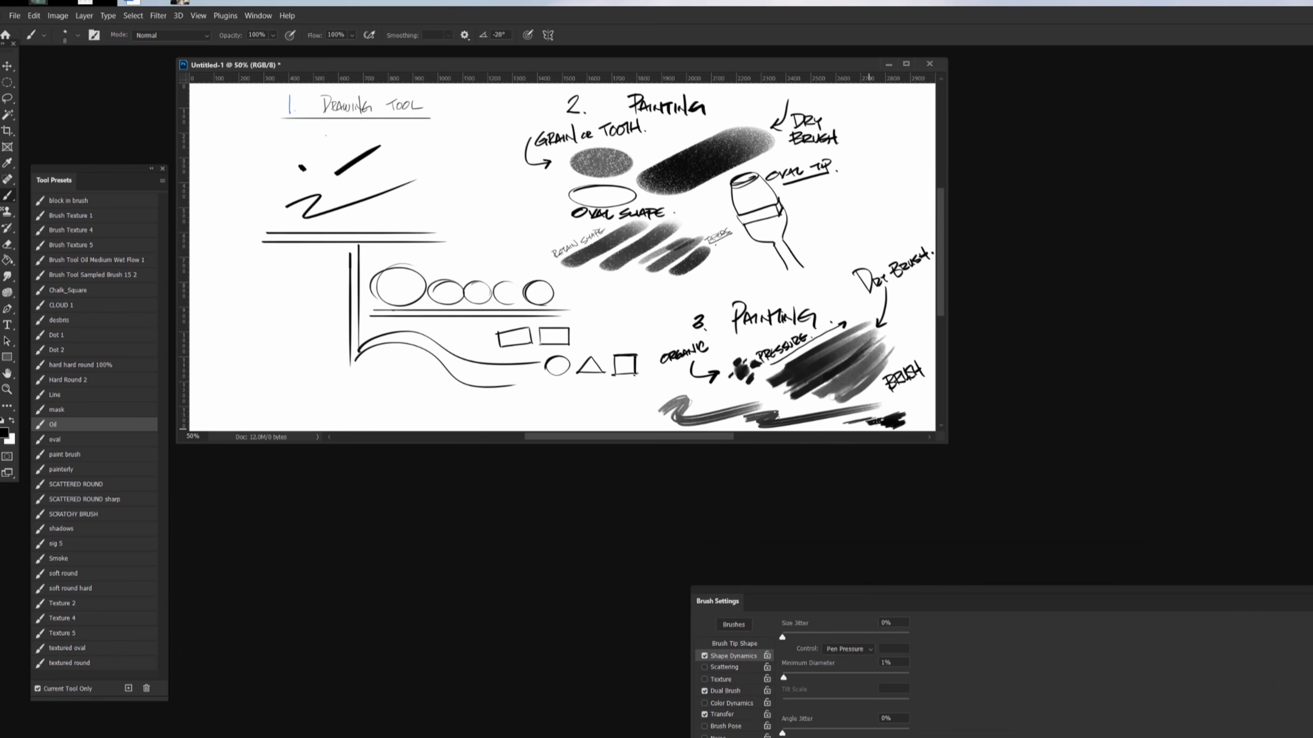
{"action": "left_click_drag", "start_coordinate": [947, 443], "coordinate": [1298, 672]}
{"action": "key", "text": "c"}
{"action": "left_click_drag", "start_coordinate": [1109, 367], "coordinate": [1282, 367]}
{"action": "key", "text": "Return"}
{"action": "key", "text": "b"}
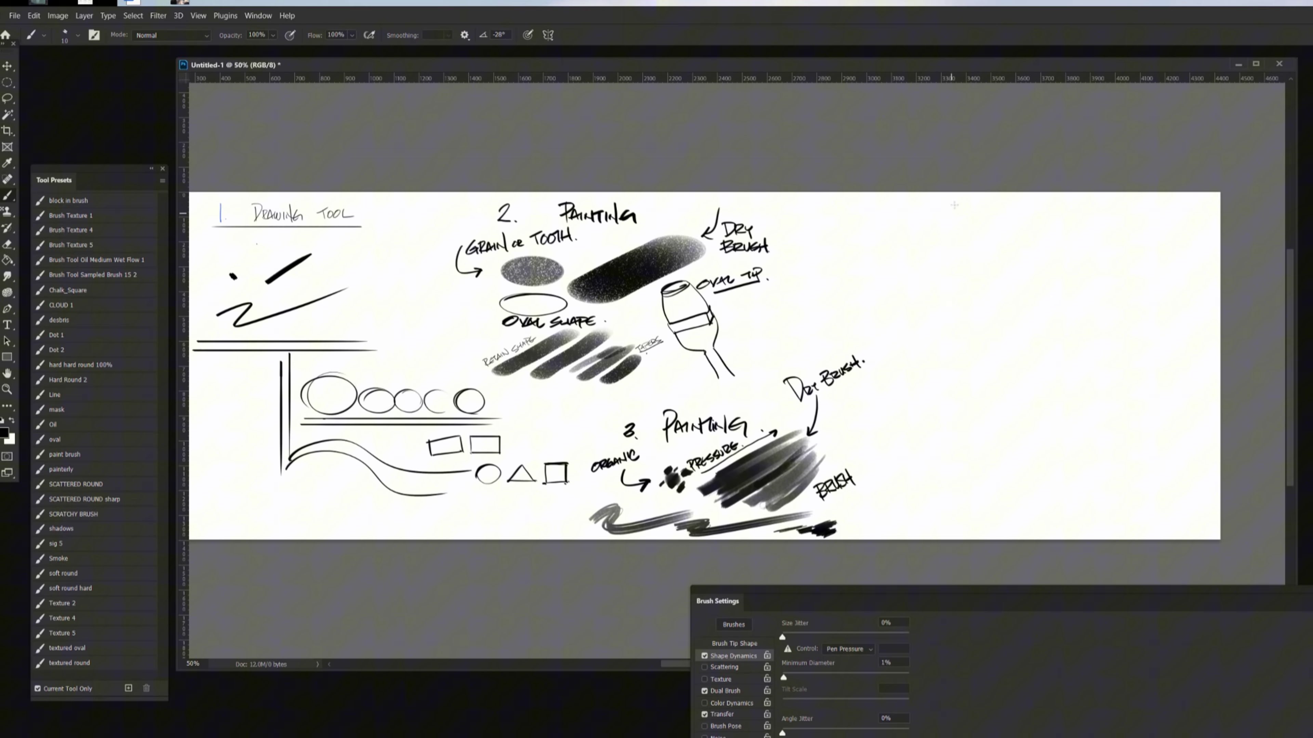
Step: Write the number "4." for a new section and add the word "HARD" after both existing "PAINTING" headings
{"action": "key", "text": "]"}
{"action": "left_click_drag", "start_coordinate": [920, 205], "coordinate": [926, 230]}
{"action": "left_click", "coordinate": [934, 224]}
{"action": "left_click_drag", "start_coordinate": [997, 205], "coordinate": [983, 223]}
{"action": "key", "text": "ctrl+z"}
{"action": "left_click_drag", "start_coordinate": [688, 209], "coordinate": [700, 218]}
{"action": "left_click_drag", "start_coordinate": [695, 202], "coordinate": [696, 220]}
{"action": "left_click_drag", "start_coordinate": [695, 202], "coordinate": [699, 220]}
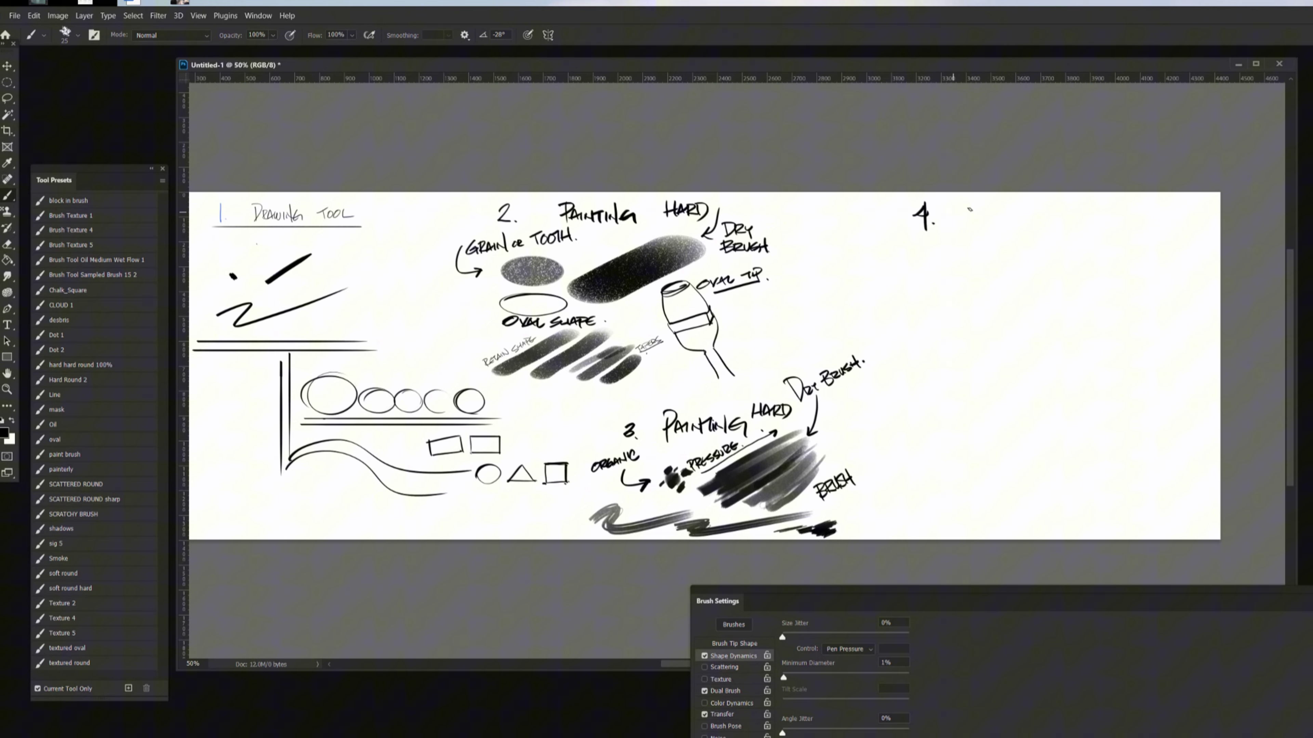
Step: Write the heading "PAINTING SOFT." beside the number 4
{"action": "left_click_drag", "start_coordinate": [967, 208], "coordinate": [967, 232]}
{"action": "left_click_drag", "start_coordinate": [960, 206], "coordinate": [984, 210]}
{"action": "mouse_move", "coordinate": [985, 209]}
{"action": "left_mouse_down"}
{"action": "mouse_move", "coordinate": [999, 223]}
{"action": "mouse_move", "coordinate": [1012, 207]}
{"action": "left_mouse_up"}
{"action": "mouse_move", "coordinate": [1015, 209]}
{"action": "left_mouse_down"}
{"action": "mouse_move", "coordinate": [1018, 228]}
{"action": "mouse_move", "coordinate": [1116, 217]}
{"action": "left_mouse_up"}
{"action": "left_click_drag", "start_coordinate": [1129, 213], "coordinate": [1127, 225]}
{"action": "left_click_drag", "start_coordinate": [1122, 219], "coordinate": [1136, 218]}
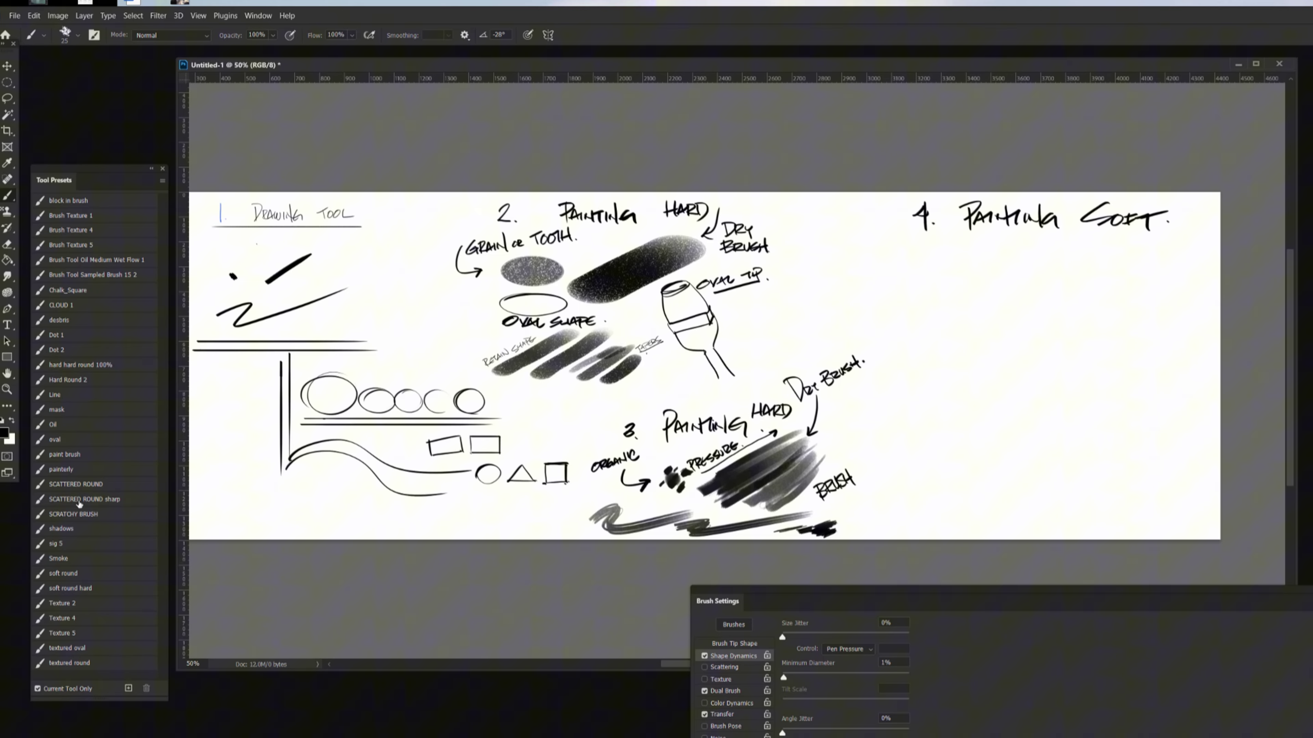
Step: Choose the soft round preset and paint a single soft dab and a wide, dark diagonal stroke below the "PAINTING SOFT" heading
{"action": "left_click", "coordinate": [63, 572]}
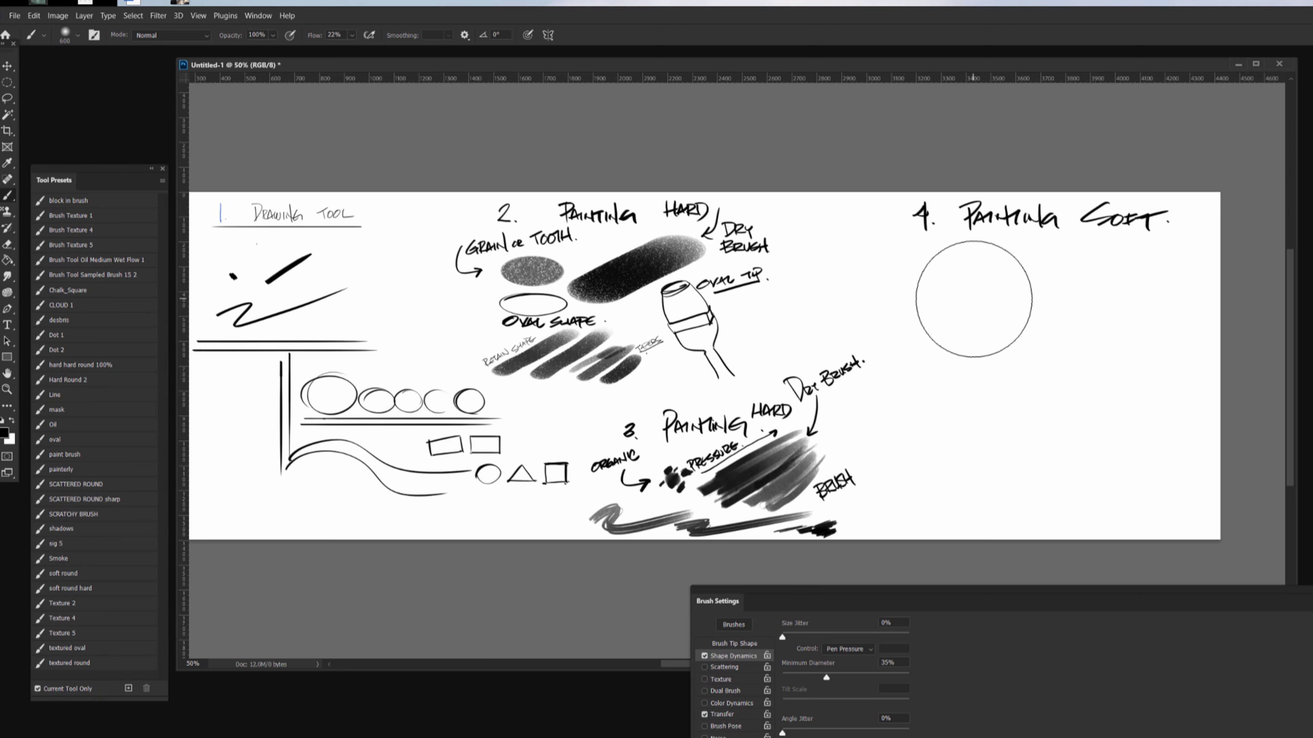
{"action": "left_click", "coordinate": [974, 298]}
{"action": "key", "text": "bracketleft"}
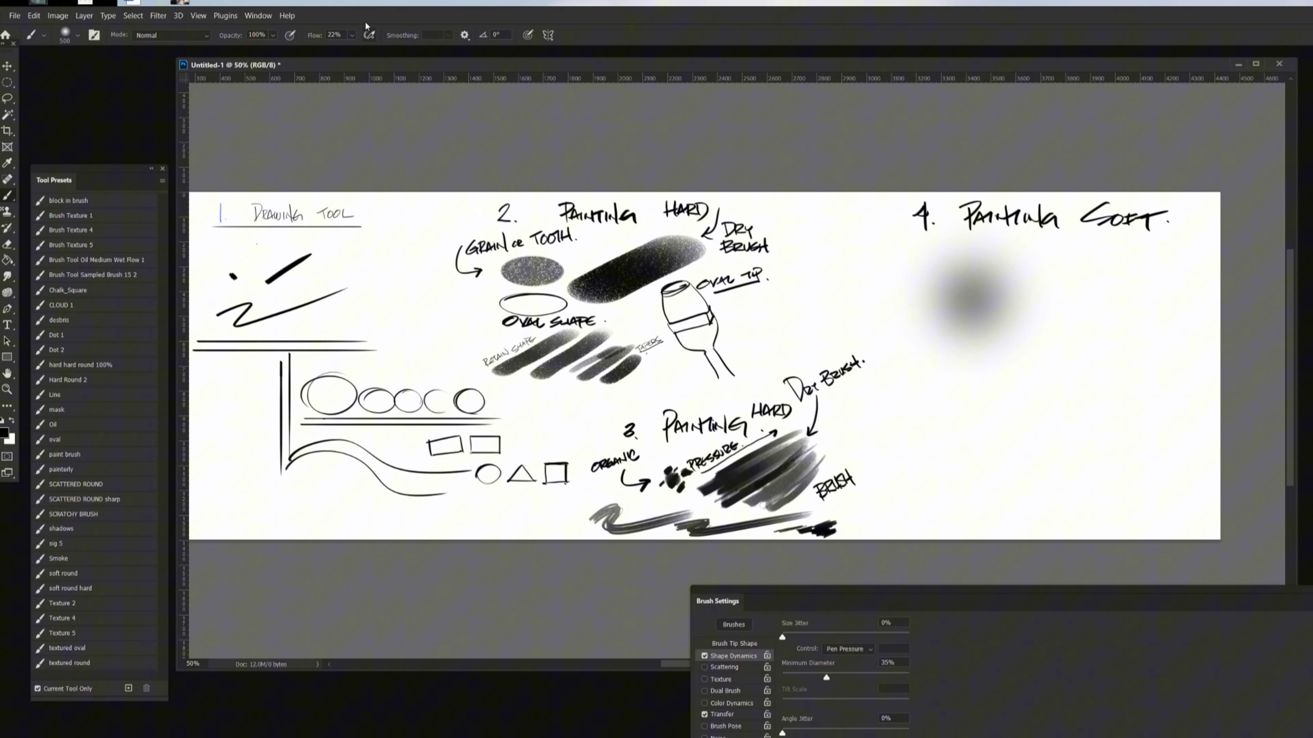
{"action": "mouse_move", "coordinate": [1166, 299]}
{"action": "left_mouse_down"}
{"action": "mouse_move", "coordinate": [1149, 308]}
{"action": "mouse_move", "coordinate": [1255, 234]}
{"action": "mouse_move", "coordinate": [1083, 347]}
{"action": "mouse_move", "coordinate": [1095, 357]}
{"action": "mouse_move", "coordinate": [1158, 294]}
{"action": "mouse_move", "coordinate": [1106, 362]}
{"action": "left_mouse_up"}
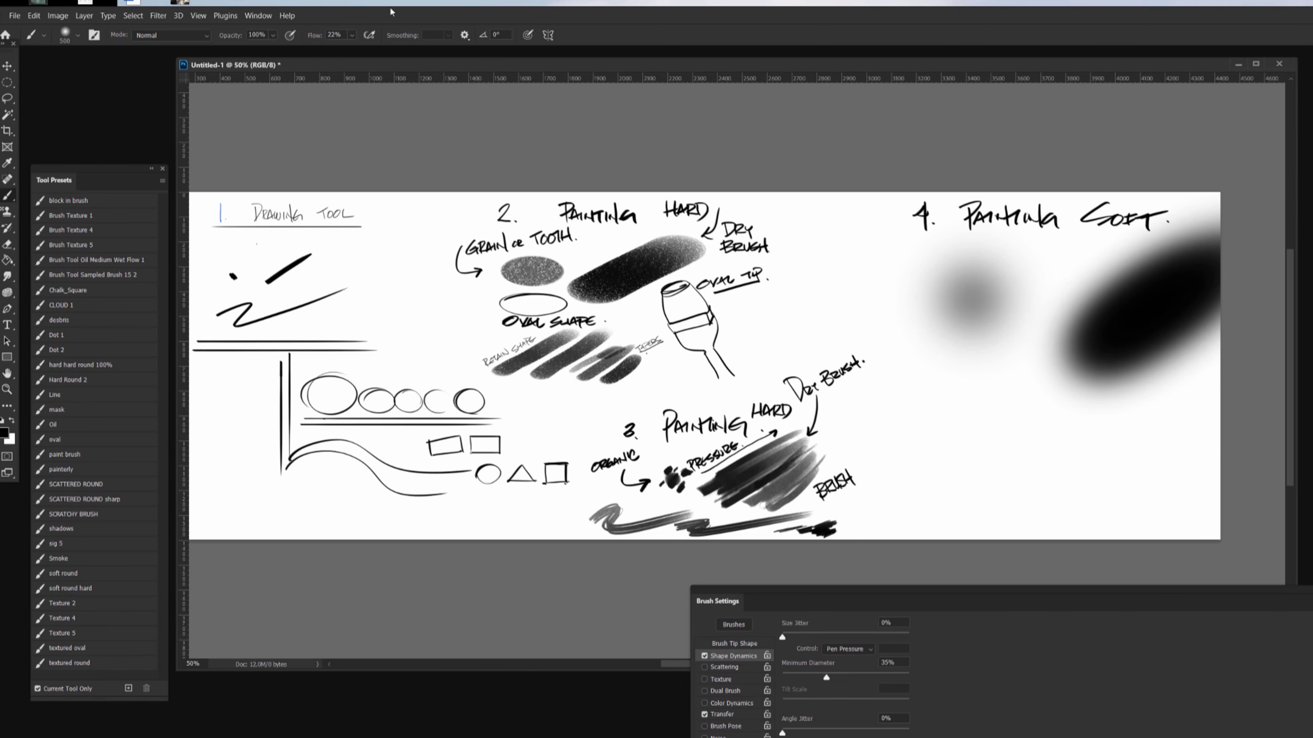
Step: Try the soft round brush at different flow values with test strokes under the soft dab, undoing each one
{"action": "left_click", "coordinate": [352, 36]}
{"action": "left_click_drag", "start_coordinate": [354, 50], "coordinate": [406, 50]}
{"action": "mouse_move", "coordinate": [950, 465]}
{"action": "left_mouse_down"}
{"action": "mouse_move", "coordinate": [1055, 418]}
{"action": "mouse_move", "coordinate": [976, 454]}
{"action": "mouse_move", "coordinate": [999, 437]}
{"action": "left_mouse_up"}
{"action": "key", "text": "ctrl+z"}
{"action": "key", "text": "ctrl+z"}
{"action": "mouse_move", "coordinate": [351, 34]}
{"action": "left_mouse_down"}
{"action": "mouse_move", "coordinate": [367, 50]}
{"action": "mouse_move", "coordinate": [320, 51]}
{"action": "left_mouse_up"}
{"action": "mouse_move", "coordinate": [997, 496]}
{"action": "left_mouse_down"}
{"action": "mouse_move", "coordinate": [983, 519]}
{"action": "mouse_move", "coordinate": [1011, 478]}
{"action": "mouse_move", "coordinate": [982, 513]}
{"action": "left_mouse_up"}
{"action": "key", "text": "ctrl+z"}
Step: Switch to the Oil preset and label the soft dab "AIRBRUSH"
{"action": "left_click", "coordinate": [52, 424]}
{"action": "left_click_drag", "start_coordinate": [936, 373], "coordinate": [946, 369]}
{"action": "left_click_drag", "start_coordinate": [949, 361], "coordinate": [948, 373]}
{"action": "left_click_drag", "start_coordinate": [954, 360], "coordinate": [953, 372]}
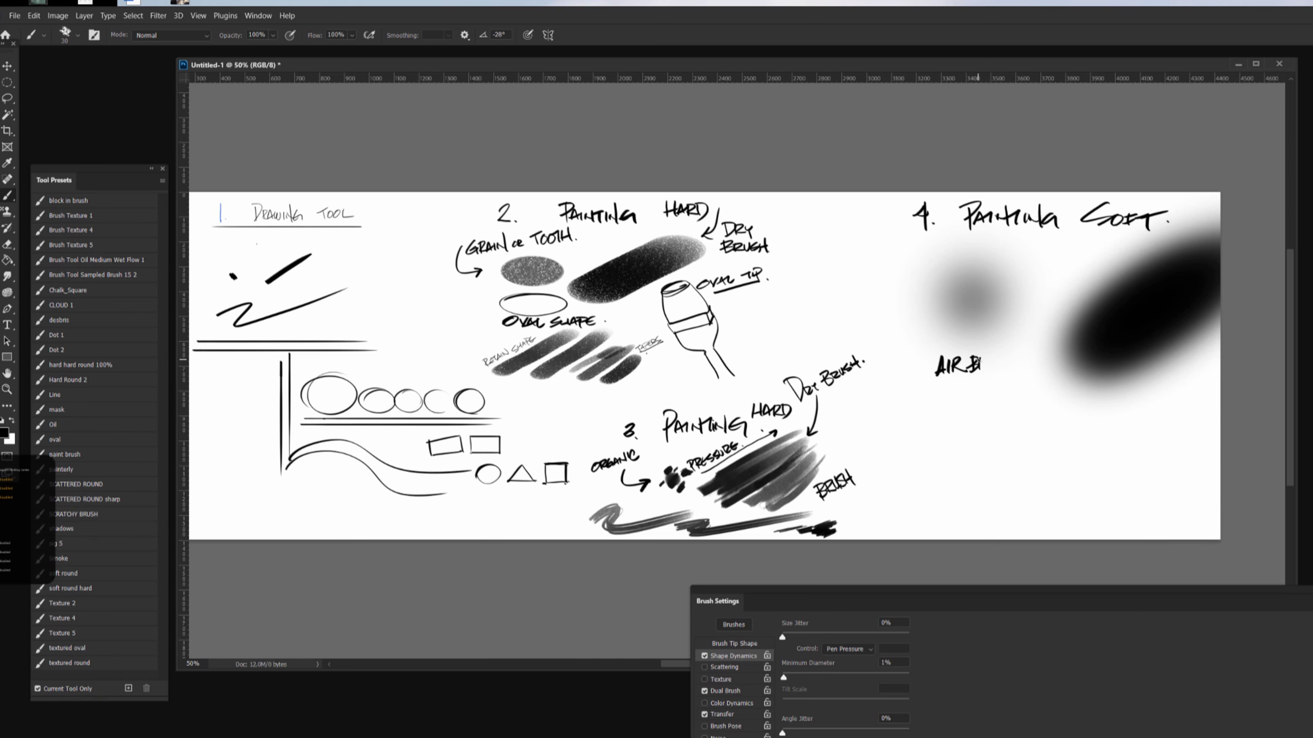
{"action": "mouse_move", "coordinate": [979, 357]}
{"action": "left_mouse_down"}
{"action": "mouse_move", "coordinate": [997, 373]}
{"action": "mouse_move", "coordinate": [1016, 365]}
{"action": "mouse_move", "coordinate": [1013, 377]}
{"action": "left_mouse_up"}
Step: Circle the lower end of the wide soft stroke and label it "SOFT EDGE."
{"action": "left_click_drag", "start_coordinate": [1090, 311], "coordinate": [1073, 320]}
{"action": "mouse_move", "coordinate": [1122, 419]}
{"action": "left_mouse_down"}
{"action": "mouse_move", "coordinate": [1111, 434]}
{"action": "mouse_move", "coordinate": [1132, 420]}
{"action": "left_mouse_up"}
{"action": "mouse_move", "coordinate": [1146, 419]}
{"action": "left_mouse_down"}
{"action": "mouse_move", "coordinate": [1139, 435]}
{"action": "mouse_move", "coordinate": [1145, 426]}
{"action": "left_mouse_up"}
{"action": "left_click_drag", "start_coordinate": [1142, 418], "coordinate": [1157, 419]}
{"action": "mouse_move", "coordinate": [1150, 420]}
{"action": "left_mouse_down"}
{"action": "mouse_move", "coordinate": [1150, 437]}
{"action": "mouse_move", "coordinate": [1209, 435]}
{"action": "mouse_move", "coordinate": [1200, 450]}
{"action": "left_mouse_up"}
{"action": "left_click", "coordinate": [1217, 430]}
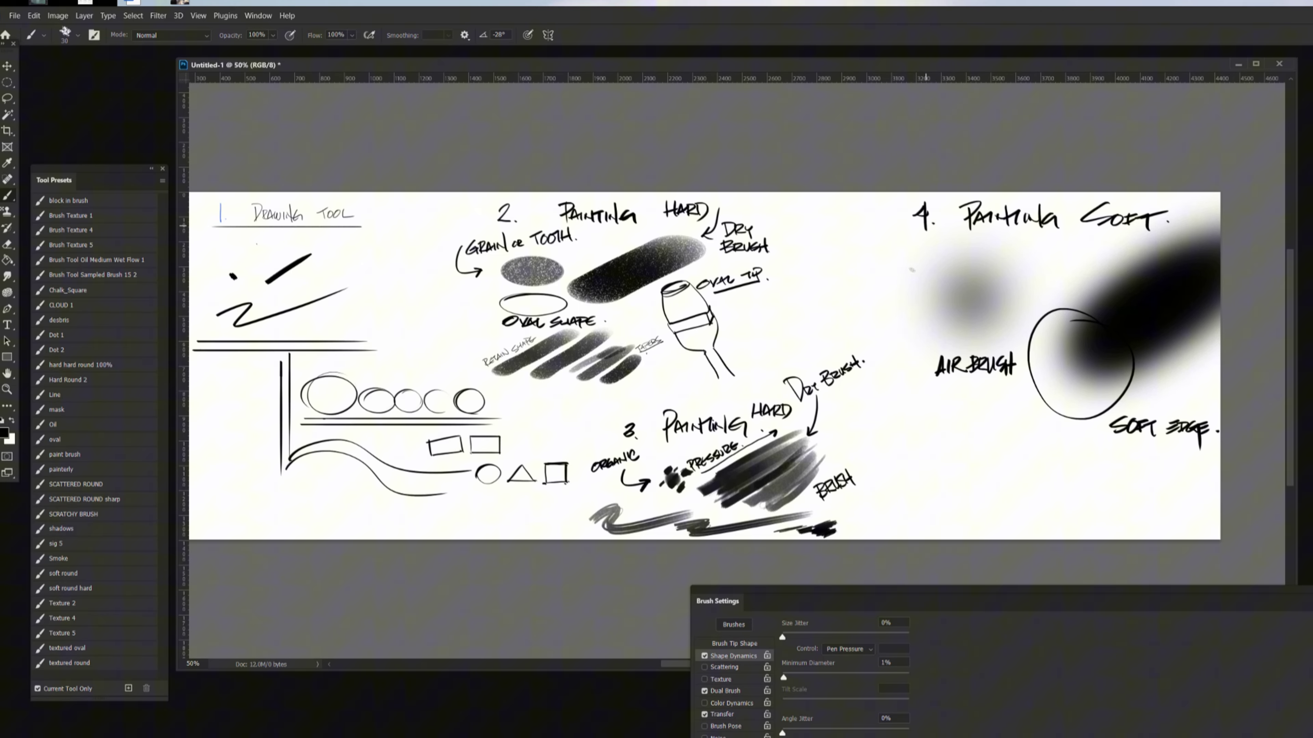
Step: Draw a long downward arrow beside section 4 and paint a scratchy patch at its tip with the enlarged SCATTERED ROUND preset
{"action": "mouse_move", "coordinate": [902, 234]}
{"action": "left_mouse_down"}
{"action": "mouse_move", "coordinate": [901, 483]}
{"action": "mouse_move", "coordinate": [933, 481]}
{"action": "mouse_move", "coordinate": [923, 496]}
{"action": "left_mouse_up"}
{"action": "left_click", "coordinate": [85, 486]}
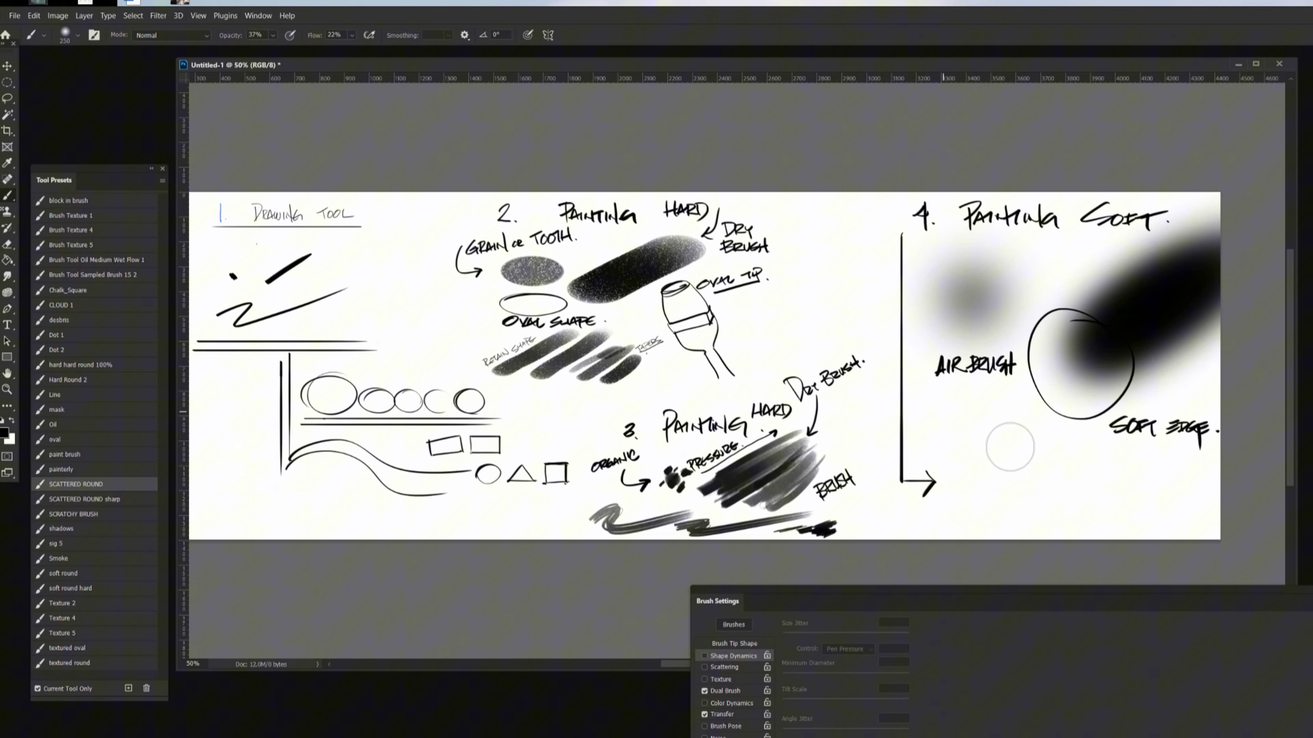
{"action": "key", "text": "bracketright"}
{"action": "key", "text": "bracketright"}
{"action": "key", "text": "bracketright"}
{"action": "key", "text": "bracketright"}
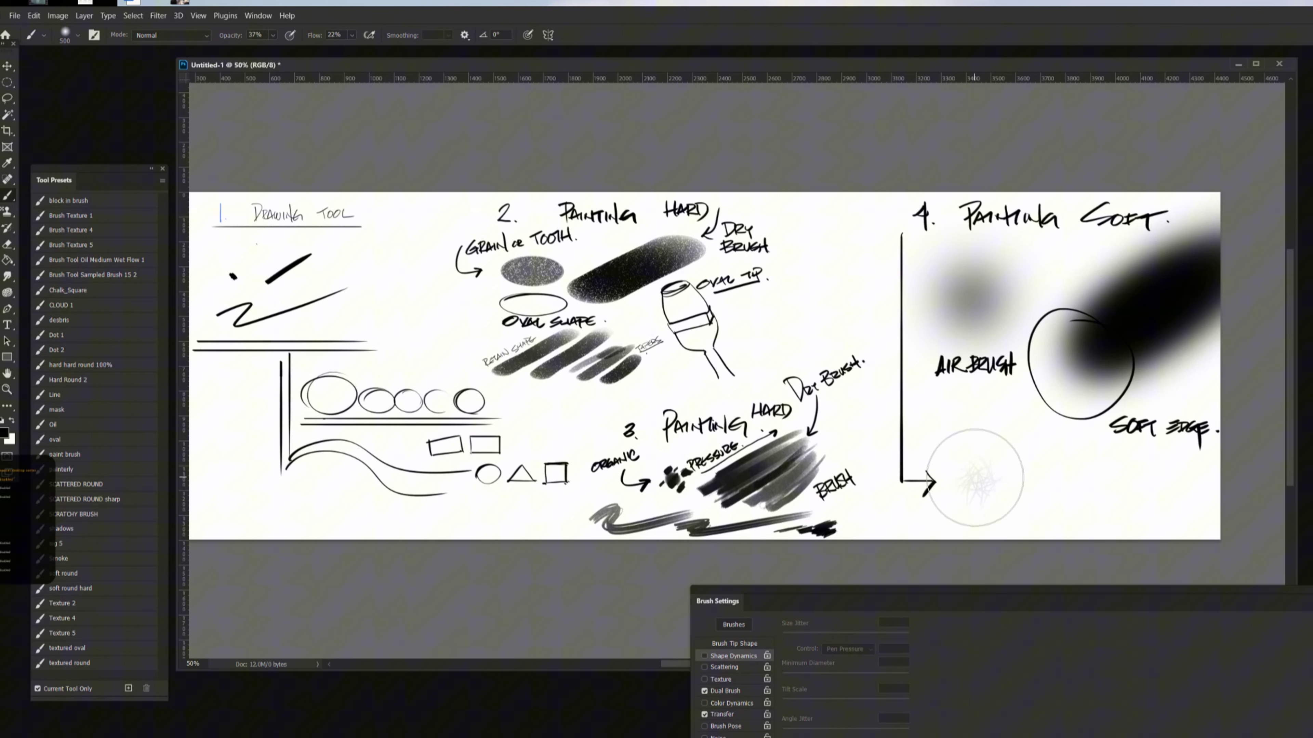
{"action": "left_click", "coordinate": [993, 479]}
{"action": "left_click", "coordinate": [985, 476]}
{"action": "left_click", "coordinate": [987, 476]}
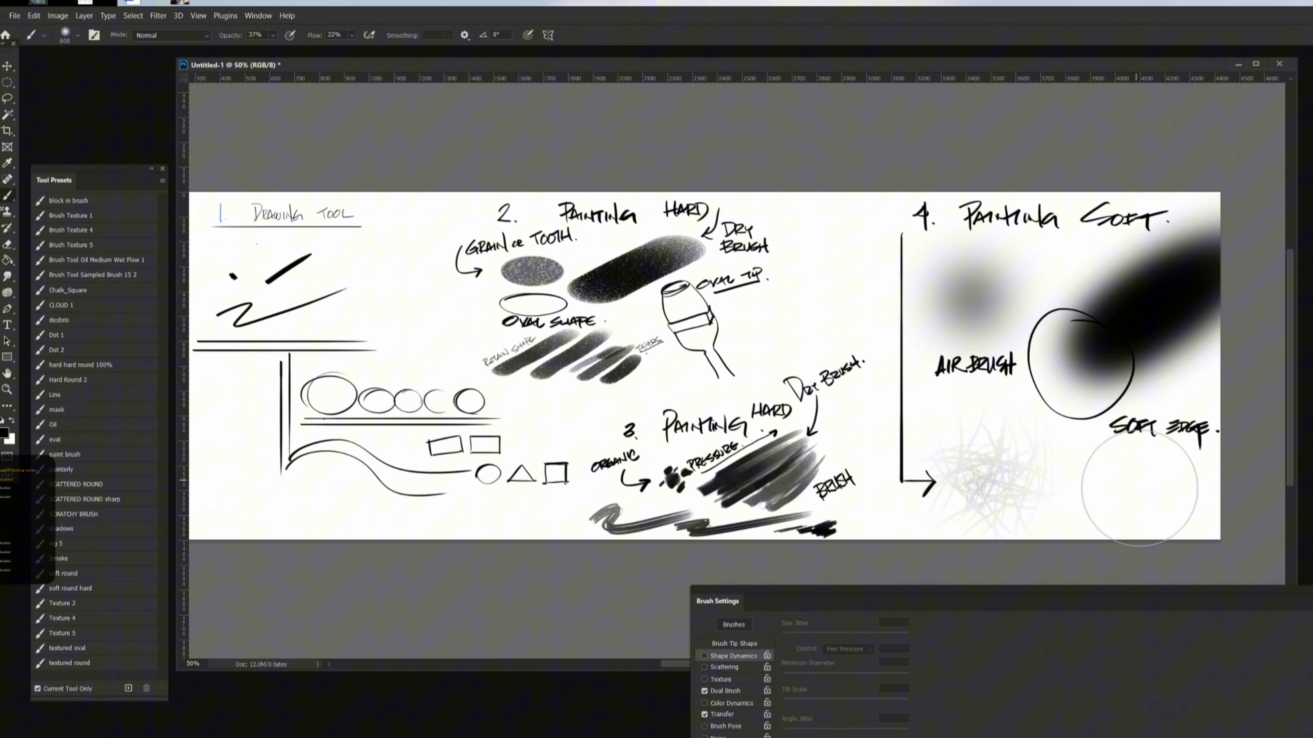
Step: Reduce the brush size and build up a grainy round spot with a dark centre below the "SOFT EDGE" label
{"action": "key", "text": "bracketleft"}
{"action": "key", "text": "bracketleft"}
{"action": "key", "text": "bracketleft"}
{"action": "mouse_move", "coordinate": [1128, 481]}
{"action": "left_mouse_down"}
{"action": "mouse_move", "coordinate": [1157, 481]}
{"action": "mouse_move", "coordinate": [1134, 478]}
{"action": "left_mouse_up"}
{"action": "key", "text": "bracketleft"}
{"action": "key", "text": "bracketleft"}
{"action": "key", "text": "bracketleft"}
{"action": "key", "text": "bracketleft"}
{"action": "key", "text": "bracketright"}
Step: Using a smaller Oil preset brush, write "GRAINY. DUSTY" above the scratchy patch
{"action": "left_click", "coordinate": [72, 396]}
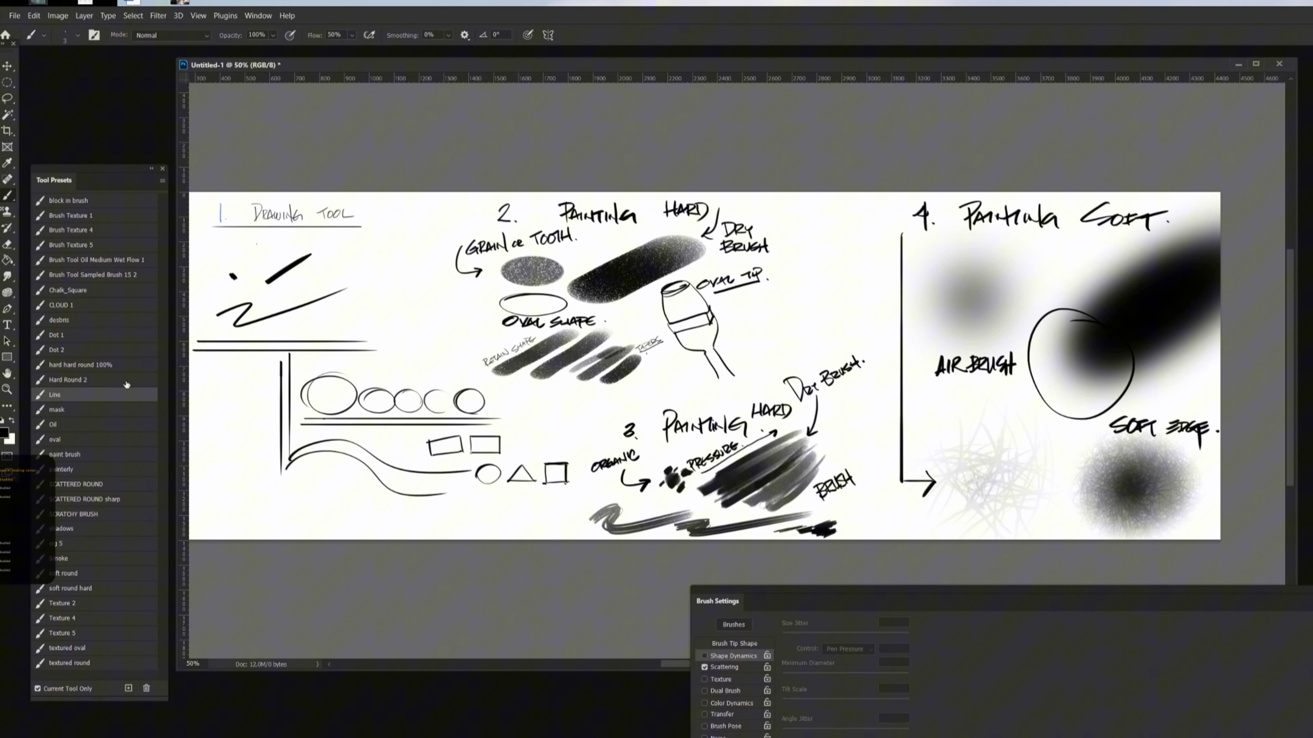
{"action": "left_click", "coordinate": [98, 424]}
{"action": "key", "text": "bracketleft"}
{"action": "key", "text": "bracketleft"}
{"action": "mouse_move", "coordinate": [940, 420]}
{"action": "left_mouse_down"}
{"action": "mouse_move", "coordinate": [927, 429]}
{"action": "mouse_move", "coordinate": [938, 431]}
{"action": "left_mouse_up"}
{"action": "mouse_move", "coordinate": [932, 426]}
{"action": "left_mouse_down"}
{"action": "mouse_move", "coordinate": [972, 431]}
{"action": "mouse_move", "coordinate": [961, 448]}
{"action": "mouse_move", "coordinate": [978, 439]}
{"action": "left_mouse_up"}
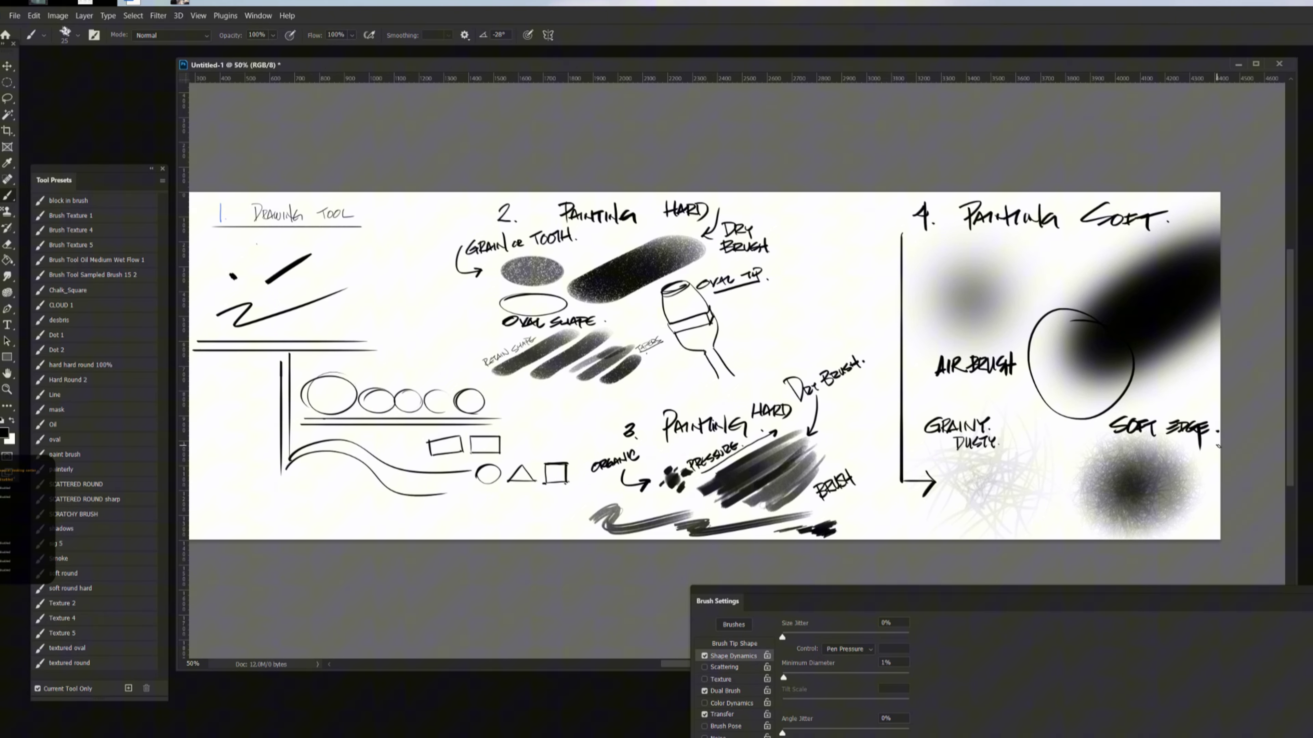
Step: Annotate the grainy spot with arrows and the labels "TEXTURE" and "GRADATION"
{"action": "left_click_drag", "start_coordinate": [1217, 446], "coordinate": [1196, 470]}
{"action": "mouse_move", "coordinate": [1199, 458]}
{"action": "left_mouse_down"}
{"action": "mouse_move", "coordinate": [1204, 471]}
{"action": "mouse_move", "coordinate": [1151, 502]}
{"action": "left_mouse_up"}
{"action": "left_click_drag", "start_coordinate": [1156, 500], "coordinate": [1188, 499]}
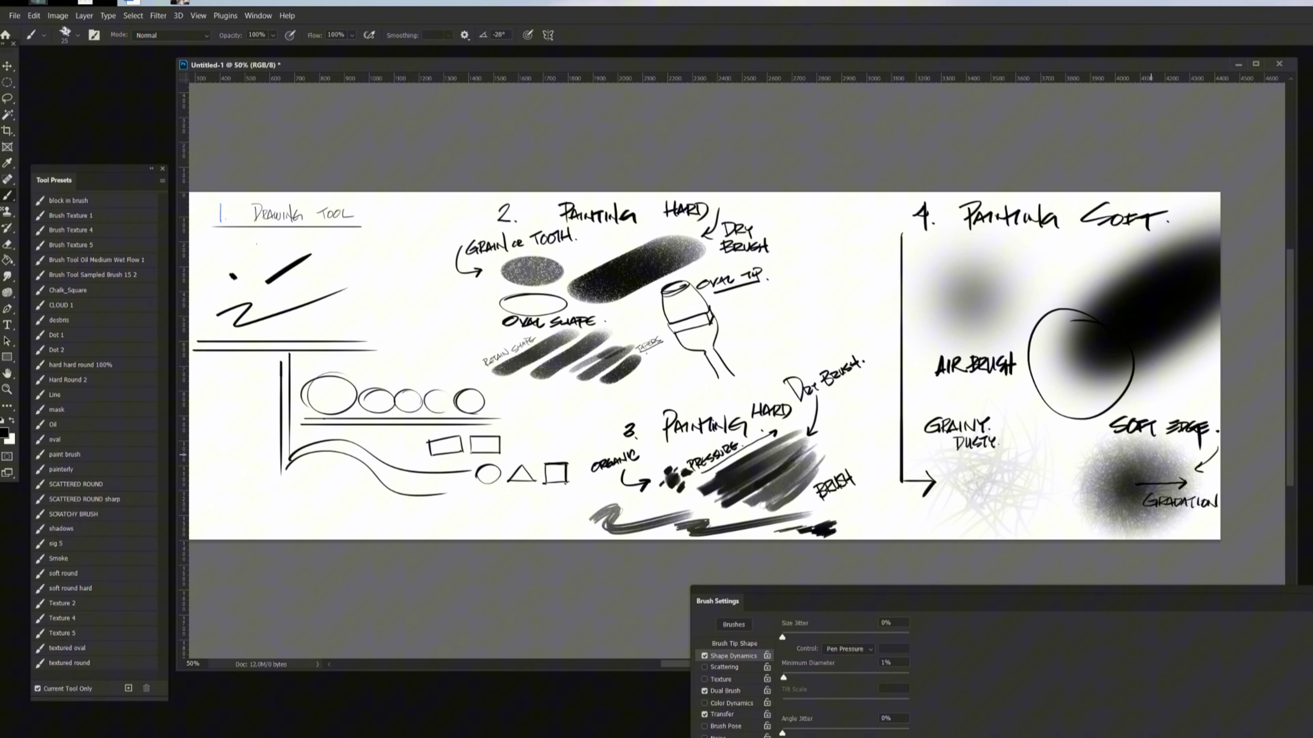
{"action": "left_click_drag", "start_coordinate": [1167, 458], "coordinate": [1206, 452]}
Step: Add the note "FOG?" with an arrow to the airbrush dab and write "DUSTY AIR?" below the scratchy patch
{"action": "mouse_move", "coordinate": [1052, 241]}
{"action": "left_mouse_down"}
{"action": "mouse_move", "coordinate": [1004, 282]}
{"action": "mouse_move", "coordinate": [1094, 250]}
{"action": "left_mouse_up"}
{"action": "left_click", "coordinate": [1100, 247]}
{"action": "left_click_drag", "start_coordinate": [933, 516], "coordinate": [934, 531]}
{"action": "left_click_drag", "start_coordinate": [941, 520], "coordinate": [976, 532]}
{"action": "left_click", "coordinate": [981, 528]}
{"action": "left_click_drag", "start_coordinate": [992, 530], "coordinate": [1003, 523]}
{"action": "left_click_drag", "start_coordinate": [1008, 519], "coordinate": [1009, 528]}
{"action": "left_click_drag", "start_coordinate": [1014, 528], "coordinate": [1022, 528]}
{"action": "left_click", "coordinate": [1029, 526]}
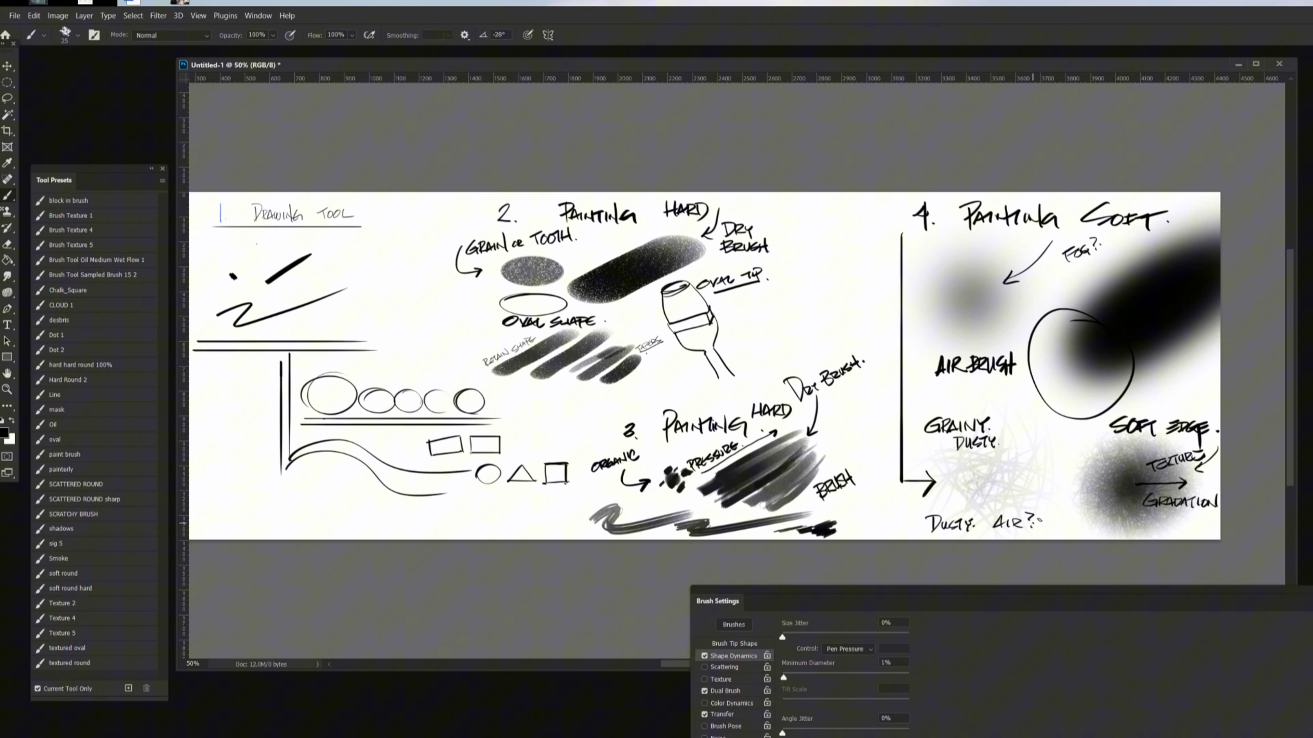
Step: With a smaller black brush, sketch long, overlapping horizon and shoreline lines across the full width of the blank white layer
{"action": "key", "text": "ctrl+minus"}
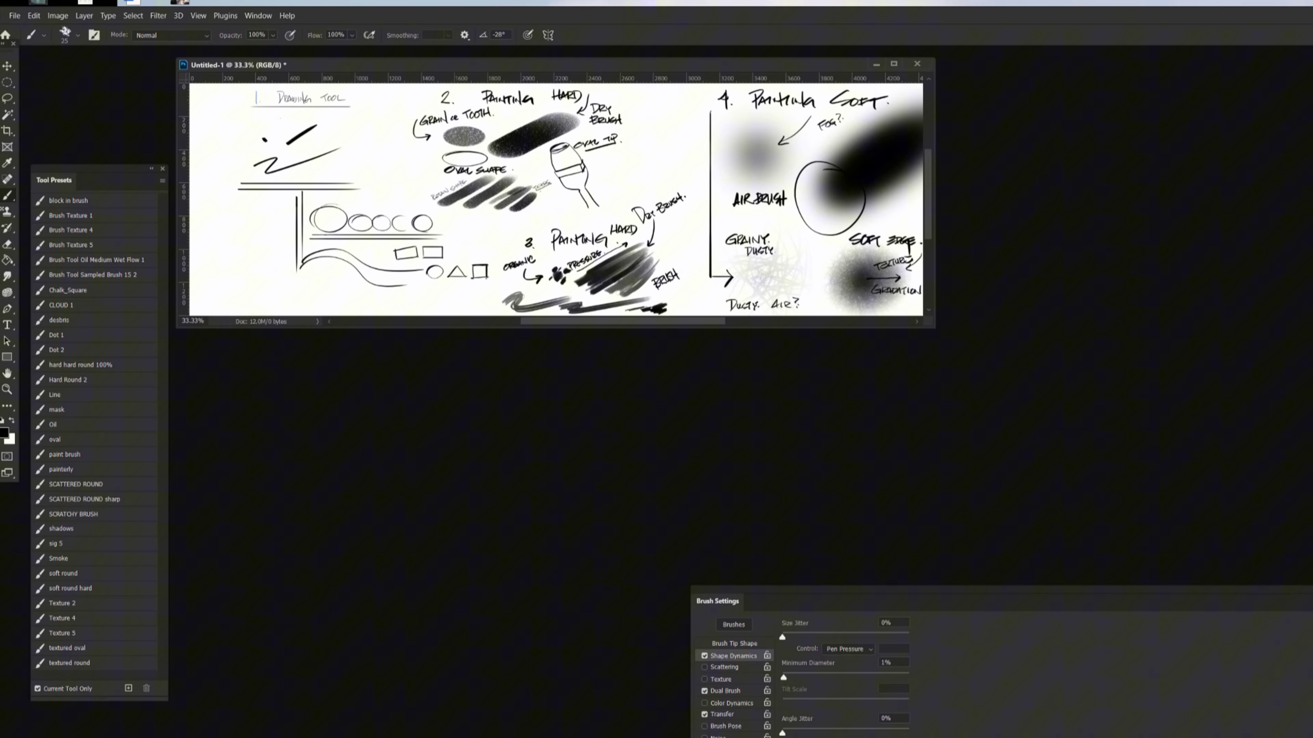
{"action": "key", "text": "ctrl+plus"}
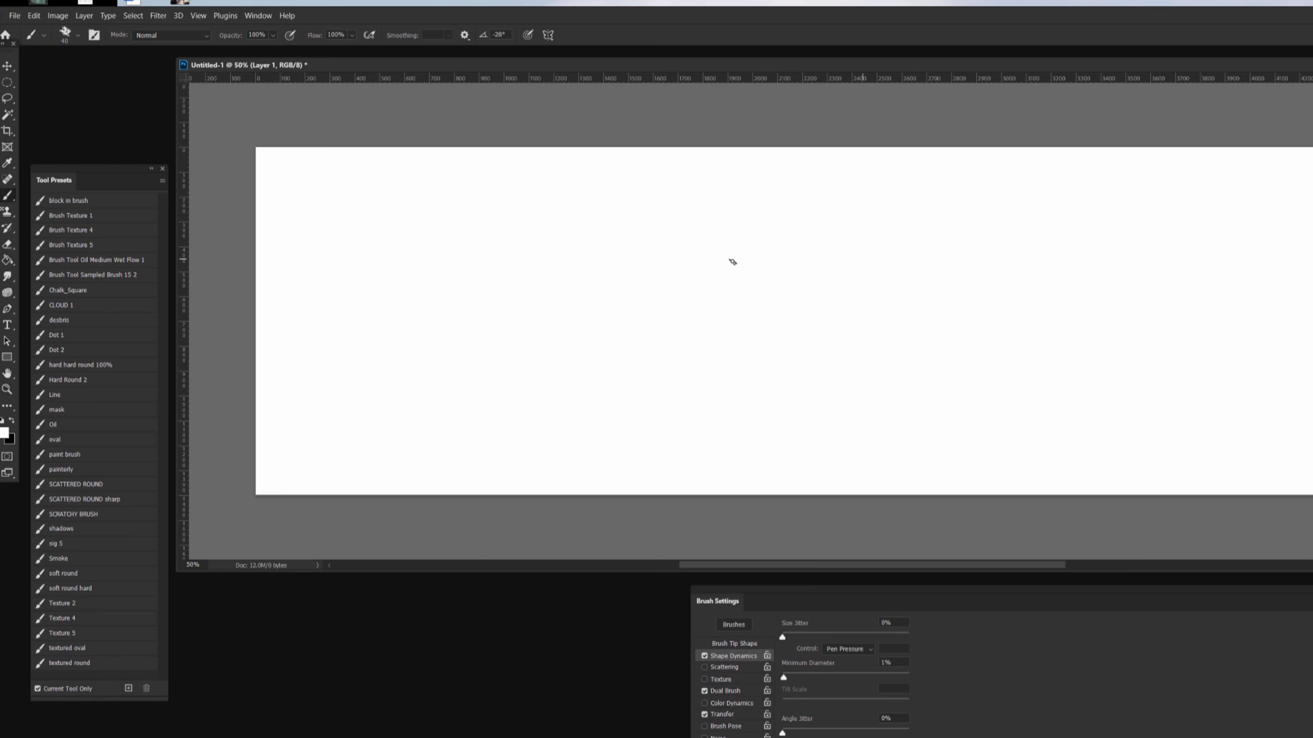
{"action": "key", "text": "bracketleft"}
{"action": "key", "text": "bracketleft"}
{"action": "key", "text": "bracketleft"}
{"action": "key", "text": "x"}
{"action": "left_click_drag", "start_coordinate": [344, 381], "coordinate": [256, 389]}
{"action": "left_click_drag", "start_coordinate": [257, 392], "coordinate": [799, 413]}
{"action": "left_click_drag", "start_coordinate": [321, 391], "coordinate": [660, 390]}
{"action": "left_click_drag", "start_coordinate": [517, 393], "coordinate": [994, 427]}
{"action": "left_click_drag", "start_coordinate": [657, 406], "coordinate": [1312, 408]}
{"action": "left_click_drag", "start_coordinate": [930, 399], "coordinate": [1312, 397]}
{"action": "left_click_drag", "start_coordinate": [798, 405], "coordinate": [1312, 380]}
{"action": "mouse_move", "coordinate": [1312, 379]}
{"action": "left_mouse_down"}
{"action": "mouse_move", "coordinate": [1065, 375]}
{"action": "mouse_move", "coordinate": [786, 396]}
{"action": "left_mouse_up"}
Step: Sketch a tall dome-shaped rock with low boulders on the horizon and loose ground lines in front of it
{"action": "left_click_drag", "start_coordinate": [598, 397], "coordinate": [760, 371]}
{"action": "mouse_move", "coordinate": [876, 215]}
{"action": "left_mouse_down"}
{"action": "mouse_move", "coordinate": [752, 359]}
{"action": "mouse_move", "coordinate": [654, 399]}
{"action": "mouse_move", "coordinate": [949, 299]}
{"action": "mouse_move", "coordinate": [969, 345]}
{"action": "mouse_move", "coordinate": [1079, 349]}
{"action": "mouse_move", "coordinate": [1121, 407]}
{"action": "mouse_move", "coordinate": [1207, 397]}
{"action": "left_mouse_up"}
{"action": "left_click_drag", "start_coordinate": [1215, 397], "coordinate": [1312, 397]}
{"action": "left_click_drag", "start_coordinate": [1312, 413], "coordinate": [887, 429]}
{"action": "mouse_move", "coordinate": [886, 429]}
{"action": "left_mouse_down"}
{"action": "mouse_move", "coordinate": [1072, 428]}
{"action": "mouse_move", "coordinate": [898, 431]}
{"action": "left_mouse_up"}
Step: Outline large rounded foreground rocks along the lower edge of the canvas and add inner contour lines
{"action": "mouse_move", "coordinate": [827, 458]}
{"action": "left_mouse_down"}
{"action": "mouse_move", "coordinate": [653, 432]}
{"action": "mouse_move", "coordinate": [430, 494]}
{"action": "left_mouse_up"}
{"action": "mouse_move", "coordinate": [852, 495]}
{"action": "left_mouse_down"}
{"action": "mouse_move", "coordinate": [768, 439]}
{"action": "mouse_move", "coordinate": [488, 434]}
{"action": "mouse_move", "coordinate": [402, 495]}
{"action": "left_mouse_up"}
{"action": "left_click_drag", "start_coordinate": [779, 447], "coordinate": [678, 494]}
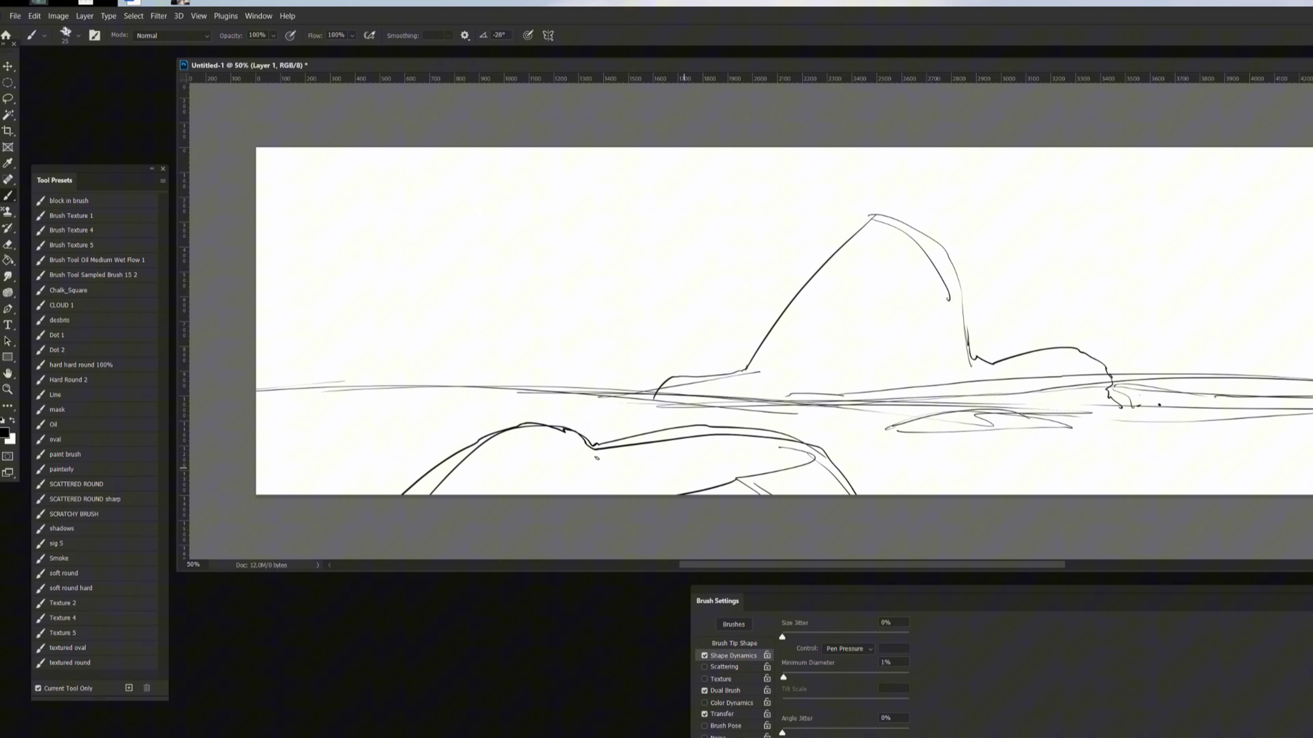
{"action": "mouse_move", "coordinate": [597, 451]}
{"action": "left_mouse_down"}
{"action": "mouse_move", "coordinate": [689, 464]}
{"action": "mouse_move", "coordinate": [637, 496]}
{"action": "left_mouse_up"}
Step: Draw the low rounded rock in the middle ground below the dome and strengthen the ground lines on the opposite side
{"action": "mouse_move", "coordinate": [899, 427]}
{"action": "left_mouse_down"}
{"action": "mouse_move", "coordinate": [881, 454]}
{"action": "mouse_move", "coordinate": [1101, 452]}
{"action": "left_mouse_up"}
{"action": "left_click_drag", "start_coordinate": [886, 428], "coordinate": [1069, 402]}
{"action": "left_click_drag", "start_coordinate": [1095, 411], "coordinate": [1127, 453]}
{"action": "left_click_drag", "start_coordinate": [926, 414], "coordinate": [863, 440]}
{"action": "mouse_move", "coordinate": [878, 455]}
{"action": "left_mouse_down"}
{"action": "mouse_move", "coordinate": [919, 458]}
{"action": "mouse_move", "coordinate": [1026, 457]}
{"action": "left_mouse_up"}
{"action": "left_click_drag", "start_coordinate": [259, 403], "coordinate": [601, 396]}
{"action": "left_click_drag", "start_coordinate": [668, 404], "coordinate": [255, 423]}
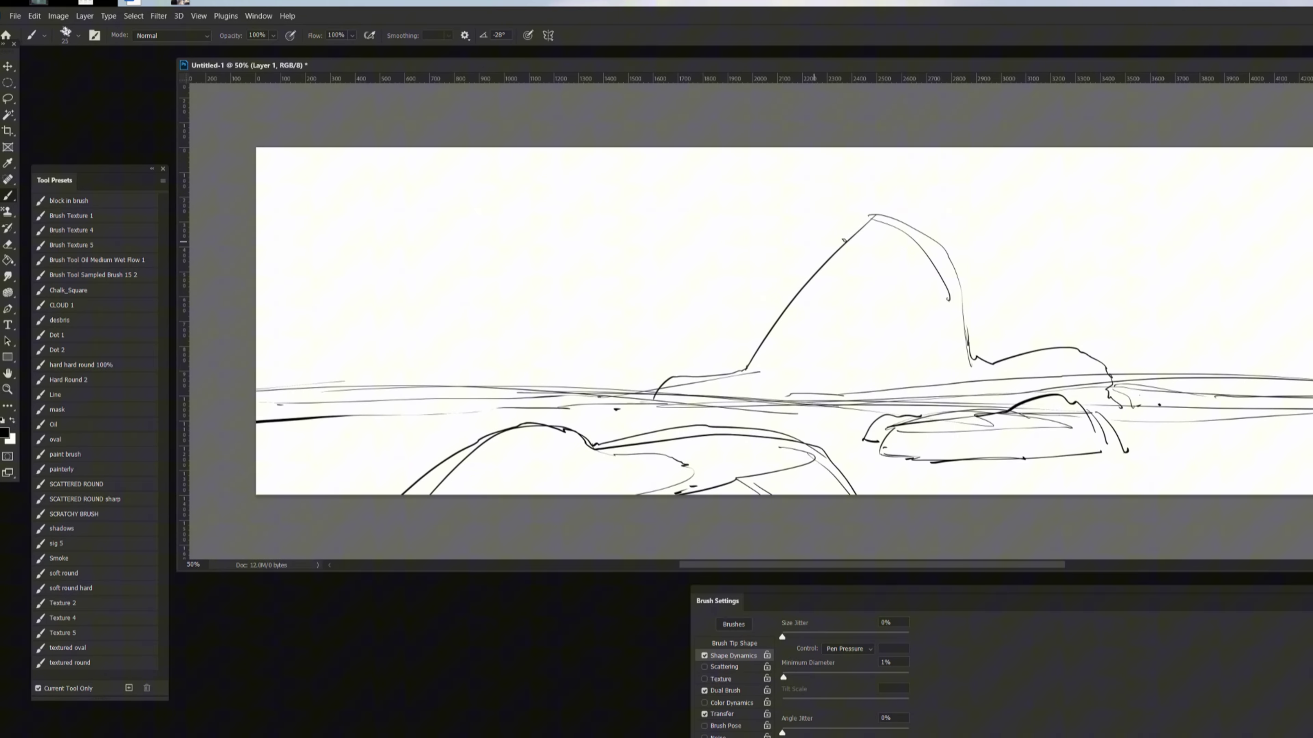
Step: Extend the tall rock with a stepped outer contour and draw low rocks trailing from its base along the horizon
{"action": "left_click_drag", "start_coordinate": [858, 231], "coordinate": [798, 244]}
{"action": "left_click_drag", "start_coordinate": [736, 338], "coordinate": [788, 256]}
{"action": "left_click_drag", "start_coordinate": [715, 364], "coordinate": [788, 256]}
{"action": "left_click_drag", "start_coordinate": [713, 356], "coordinate": [514, 405]}
{"action": "left_click_drag", "start_coordinate": [650, 406], "coordinate": [256, 404]}
Step: Add thick black shadow accents behind the foreground rocks and at their outer base
{"action": "mouse_move", "coordinate": [738, 405]}
{"action": "left_mouse_down"}
{"action": "mouse_move", "coordinate": [796, 413]}
{"action": "mouse_move", "coordinate": [728, 427]}
{"action": "mouse_move", "coordinate": [800, 415]}
{"action": "mouse_move", "coordinate": [750, 404]}
{"action": "left_mouse_up"}
{"action": "left_click_drag", "start_coordinate": [411, 483], "coordinate": [319, 492]}
{"action": "left_click_drag", "start_coordinate": [398, 485], "coordinate": [413, 481]}
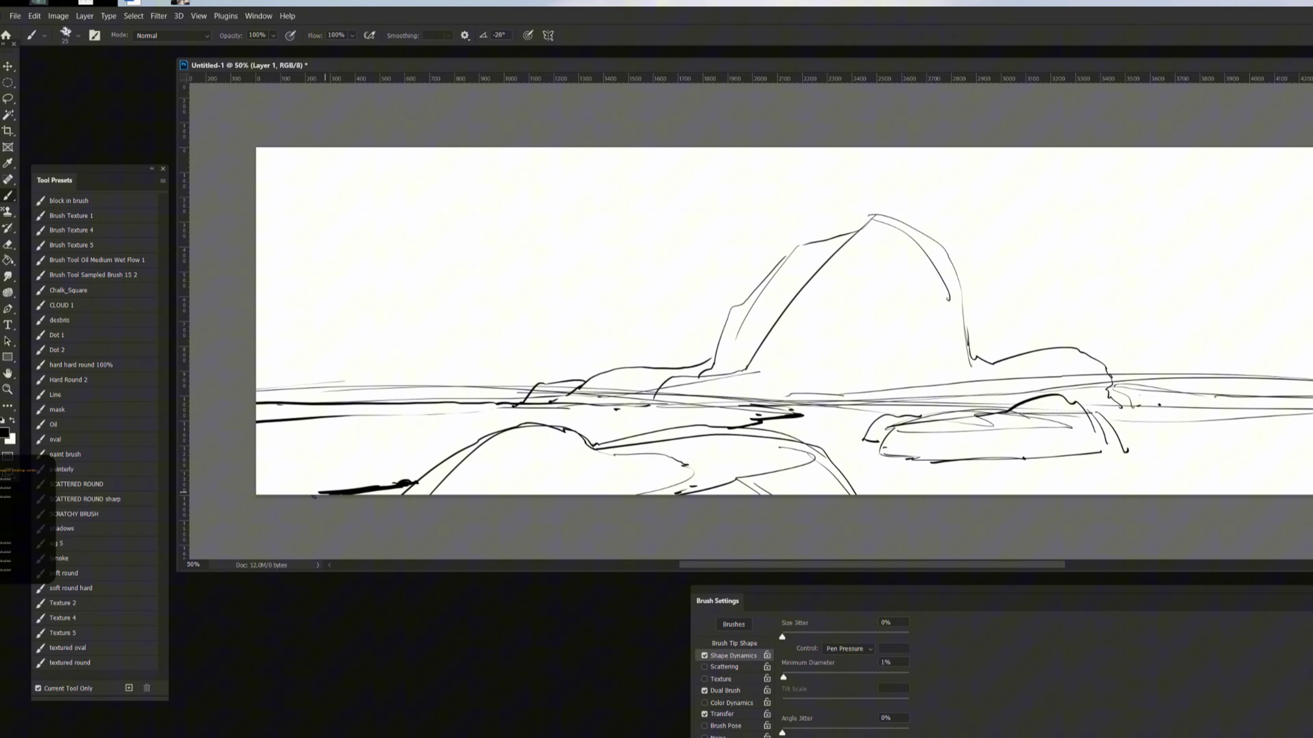
{"action": "left_click_drag", "start_coordinate": [318, 494], "coordinate": [298, 493]}
Step: Add dark shadow shapes and ground accents around the base of the middle-ground rock, plus an overlapping inner contour
{"action": "left_click_drag", "start_coordinate": [827, 420], "coordinate": [949, 462]}
{"action": "left_click_drag", "start_coordinate": [1093, 455], "coordinate": [1107, 457]}
{"action": "left_click_drag", "start_coordinate": [1007, 413], "coordinate": [926, 460]}
{"action": "left_click_drag", "start_coordinate": [954, 456], "coordinate": [946, 460]}
{"action": "left_click_drag", "start_coordinate": [964, 462], "coordinate": [1107, 457]}
{"action": "left_click_drag", "start_coordinate": [1114, 459], "coordinate": [1175, 449]}
{"action": "mouse_move", "coordinate": [1159, 453]}
{"action": "left_mouse_down"}
{"action": "mouse_move", "coordinate": [1312, 463]}
{"action": "mouse_move", "coordinate": [1176, 449]}
{"action": "left_mouse_up"}
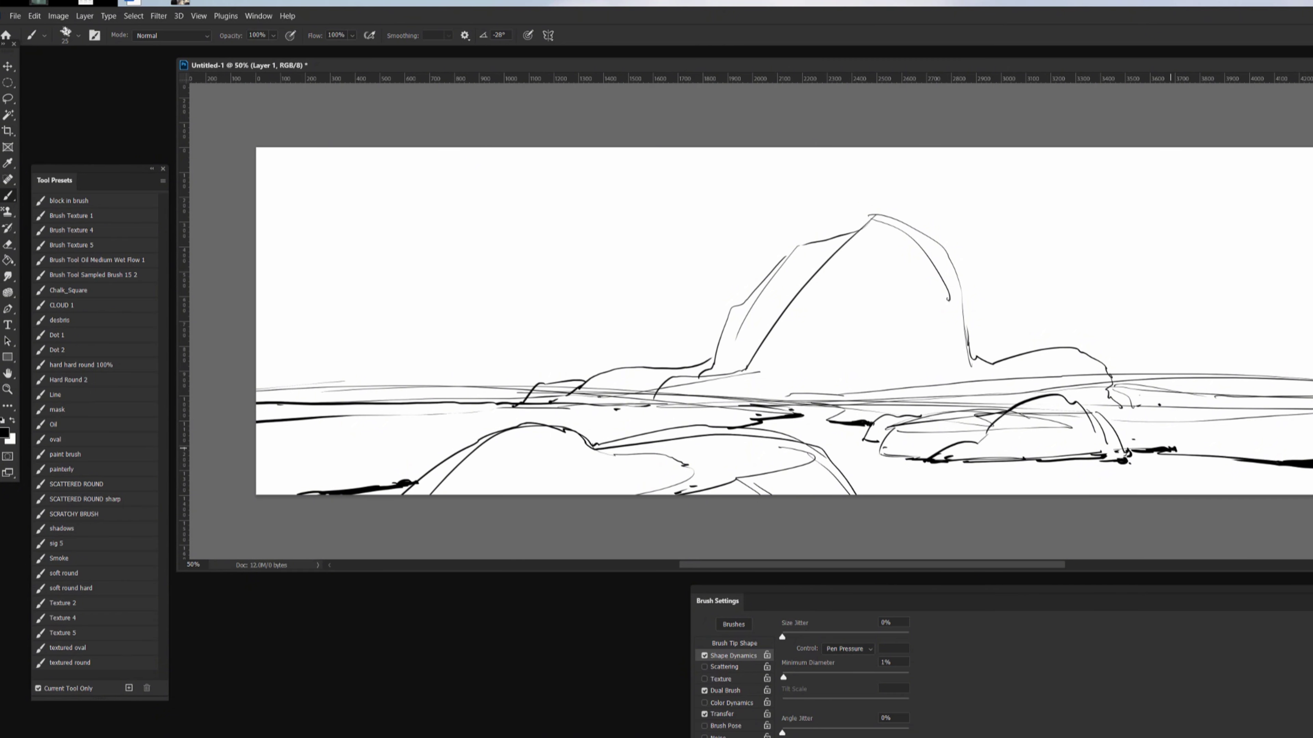
Step: Sketch demonstration points and curved arrows in the sky on a separate layer, and delete that layer
{"action": "left_click", "coordinate": [1144, 188], "text": "shift"}
{"action": "left_click_drag", "start_coordinate": [1193, 217], "coordinate": [1077, 241]}
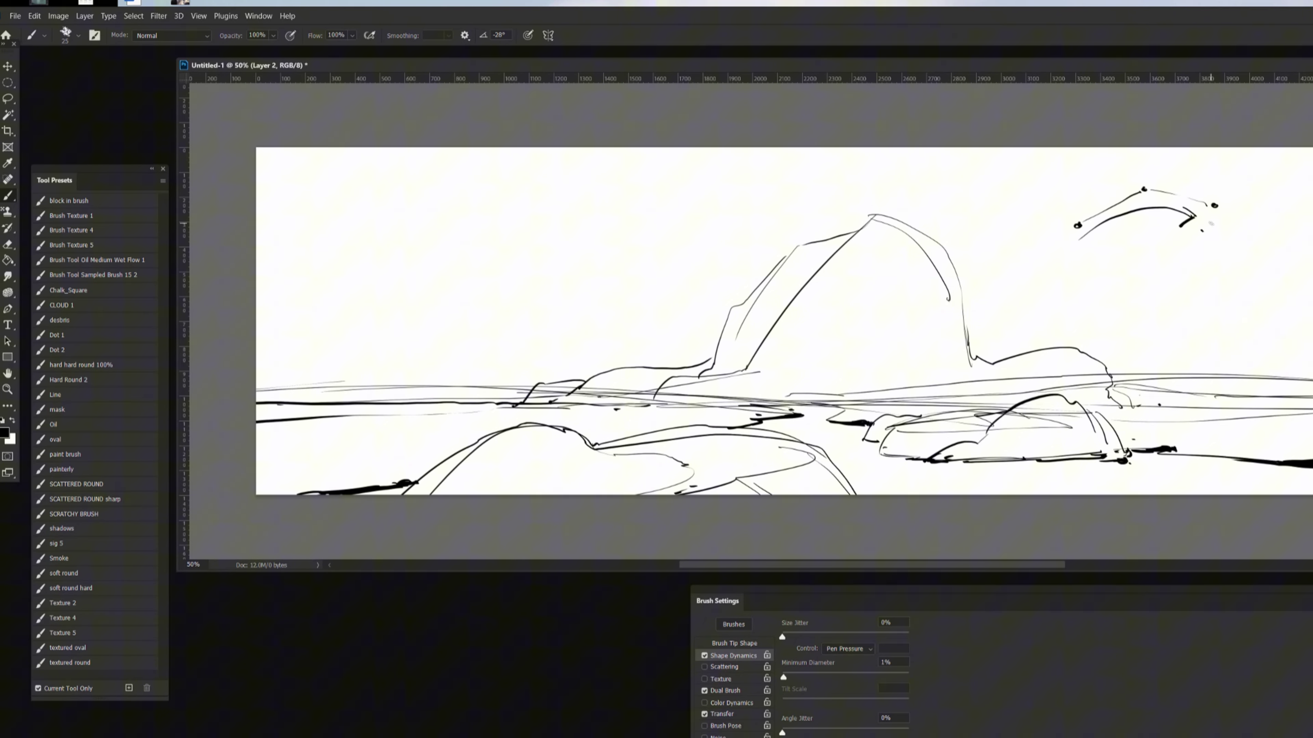
{"action": "left_click", "coordinate": [1130, 312]}
{"action": "left_click", "coordinate": [1199, 291]}
{"action": "left_click_drag", "start_coordinate": [1126, 315], "coordinate": [1176, 278]}
{"action": "left_click_drag", "start_coordinate": [1210, 246], "coordinate": [1212, 263]}
{"action": "left_click", "coordinate": [1211, 279]}
{"action": "left_click", "coordinate": [1217, 268]}
{"action": "key", "text": "Delete"}
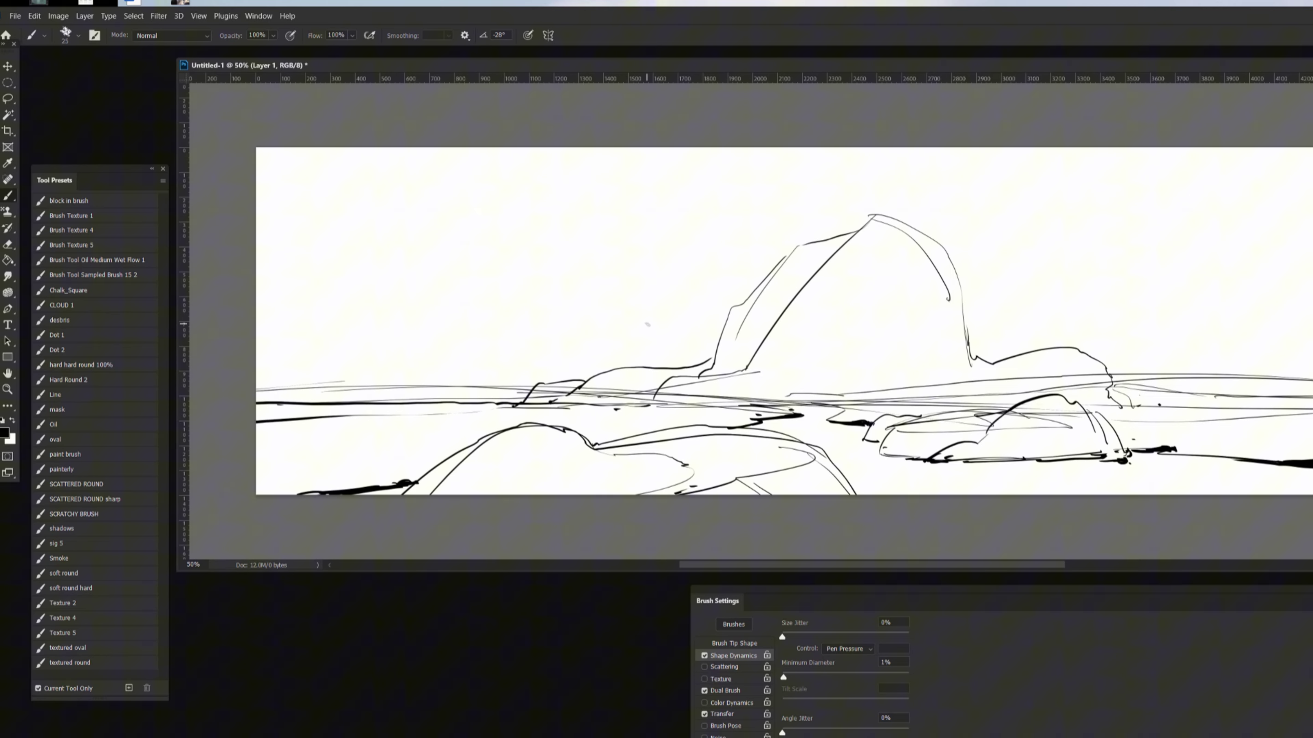
Step: Paint over the inner construction lines of the tall rock with the white brush
{"action": "key", "text": "e"}
{"action": "key", "text": "b"}
{"action": "key", "text": "x"}
{"action": "left_click_drag", "start_coordinate": [795, 300], "coordinate": [864, 227]}
{"action": "left_click_drag", "start_coordinate": [762, 347], "coordinate": [835, 259]}
{"action": "left_click_drag", "start_coordinate": [791, 299], "coordinate": [707, 379]}
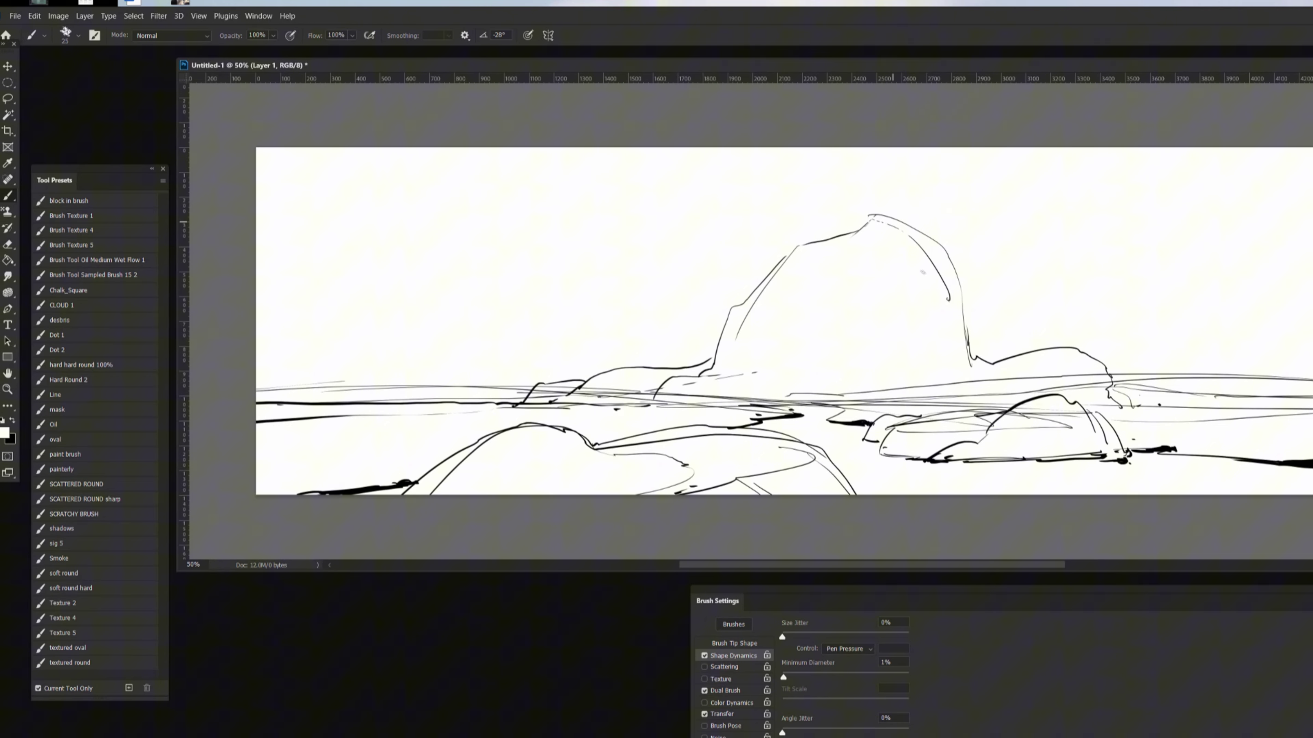
{"action": "left_click_drag", "start_coordinate": [950, 299], "coordinate": [916, 230]}
Step: Switch back to black and redraw the top and far side of the tall rock with a flatter, more angular contour
{"action": "key", "text": "x"}
{"action": "left_click_drag", "start_coordinate": [801, 245], "coordinate": [943, 252]}
{"action": "mouse_move", "coordinate": [850, 227]}
{"action": "left_mouse_down"}
{"action": "mouse_move", "coordinate": [960, 310]}
{"action": "mouse_move", "coordinate": [935, 385]}
{"action": "mouse_move", "coordinate": [864, 393]}
{"action": "mouse_move", "coordinate": [881, 371]}
{"action": "mouse_move", "coordinate": [836, 397]}
{"action": "left_mouse_up"}
Step: Draw a cluster of overlapping boulders with small dark accents along the base of the tall rock
{"action": "mouse_move", "coordinate": [709, 374]}
{"action": "left_mouse_down"}
{"action": "mouse_move", "coordinate": [796, 373]}
{"action": "mouse_move", "coordinate": [802, 393]}
{"action": "left_mouse_up"}
{"action": "left_click_drag", "start_coordinate": [821, 385], "coordinate": [862, 379]}
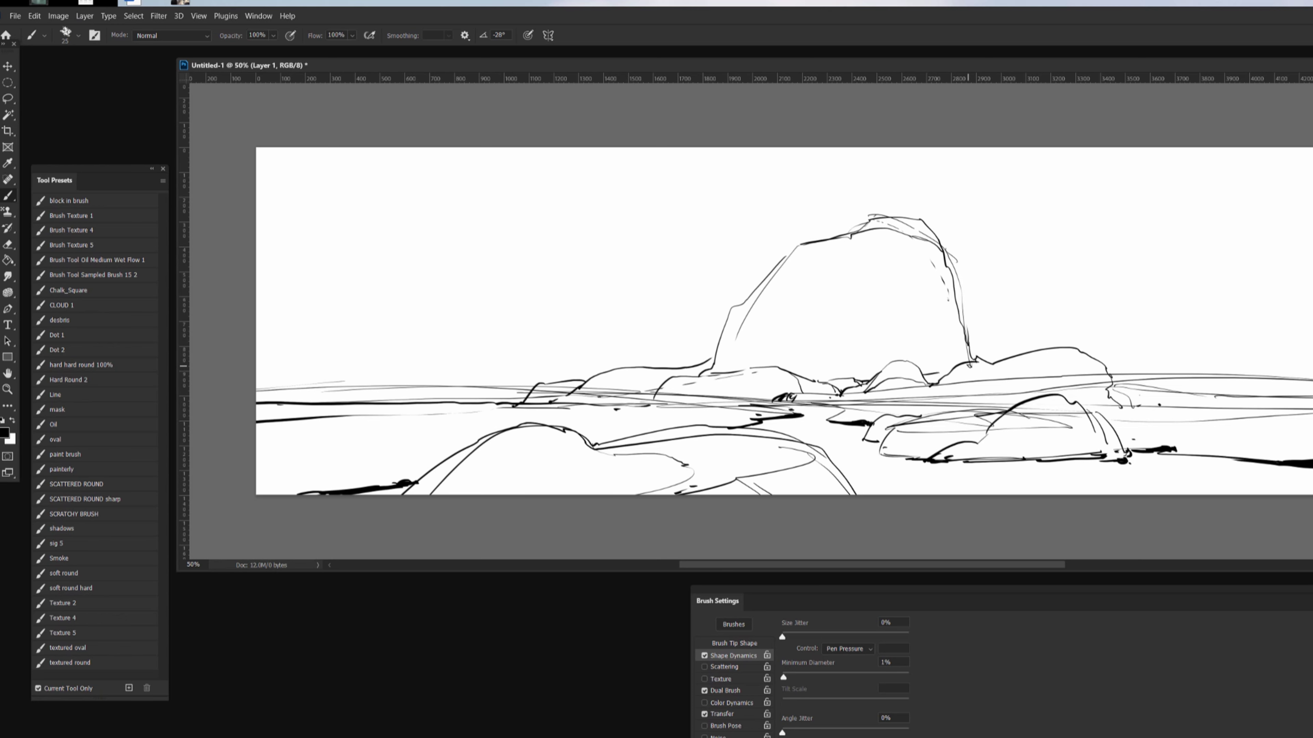
{"action": "mouse_move", "coordinate": [964, 364]}
{"action": "left_mouse_down"}
{"action": "mouse_move", "coordinate": [937, 373]}
{"action": "mouse_move", "coordinate": [777, 329]}
{"action": "mouse_move", "coordinate": [724, 369]}
{"action": "left_mouse_up"}
{"action": "left_click_drag", "start_coordinate": [847, 349], "coordinate": [824, 362]}
{"action": "mouse_move", "coordinate": [824, 363]}
{"action": "left_mouse_down"}
{"action": "mouse_move", "coordinate": [802, 378]}
{"action": "mouse_move", "coordinate": [867, 362]}
{"action": "left_mouse_up"}
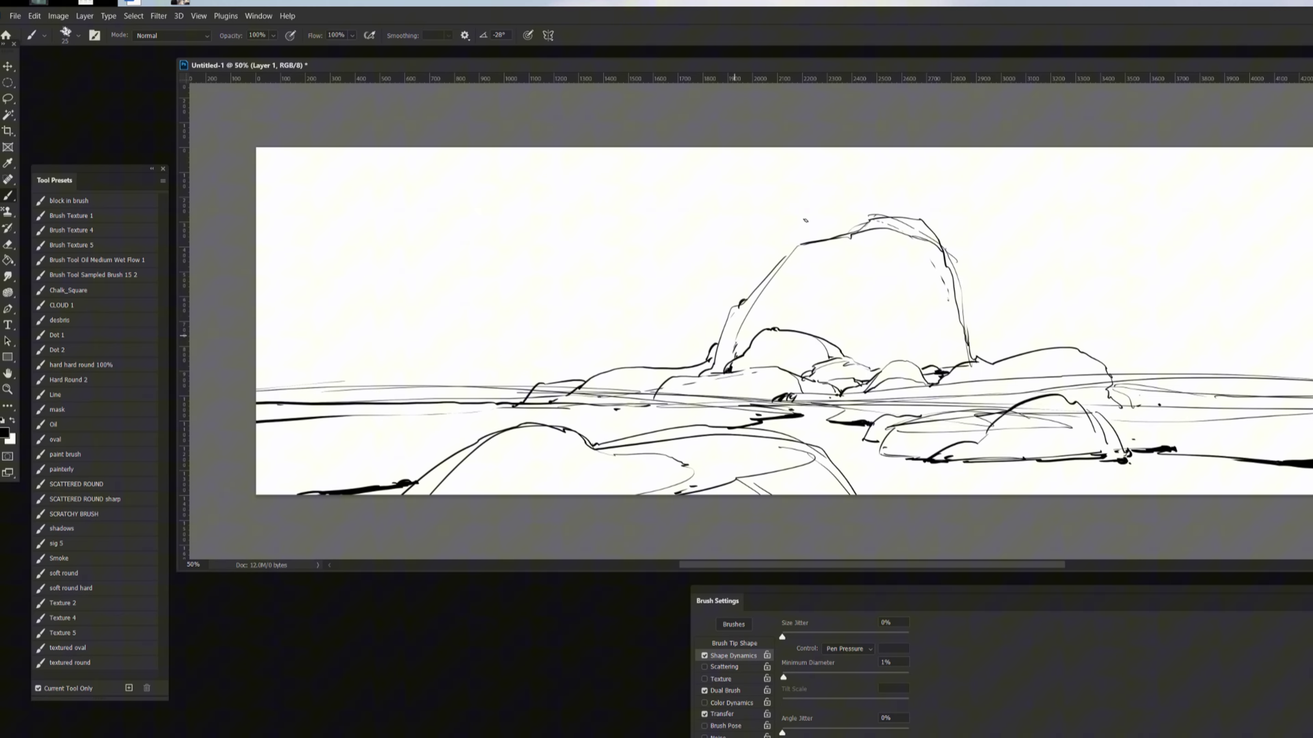
{"action": "left_click_drag", "start_coordinate": [713, 358], "coordinate": [699, 363]}
{"action": "left_click_drag", "start_coordinate": [606, 356], "coordinate": [615, 368]}
{"action": "key", "text": "ctrl+z"}
{"action": "key", "text": "ctrl+z"}
Step: Draw a low distant hill and a row of small rocks along the horizon on the near side of the tall rock
{"action": "left_click_drag", "start_coordinate": [247, 393], "coordinate": [507, 390]}
{"action": "left_click_drag", "start_coordinate": [257, 355], "coordinate": [416, 351]}
{"action": "mouse_move", "coordinate": [294, 352]}
{"action": "left_mouse_down"}
{"action": "mouse_move", "coordinate": [416, 336]}
{"action": "mouse_move", "coordinate": [467, 376]}
{"action": "mouse_move", "coordinate": [563, 367]}
{"action": "left_mouse_up"}
{"action": "mouse_move", "coordinate": [439, 364]}
{"action": "left_mouse_down"}
{"action": "mouse_move", "coordinate": [534, 355]}
{"action": "mouse_move", "coordinate": [565, 376]}
{"action": "left_mouse_up"}
{"action": "left_click_drag", "start_coordinate": [572, 374], "coordinate": [656, 363]}
{"action": "mouse_move", "coordinate": [573, 358]}
{"action": "left_mouse_down"}
{"action": "mouse_move", "coordinate": [490, 357]}
{"action": "mouse_move", "coordinate": [449, 376]}
{"action": "mouse_move", "coordinate": [438, 364]}
{"action": "mouse_move", "coordinate": [464, 367]}
{"action": "left_mouse_up"}
Step: Switch the brush to white and paint over the horizon lines that cross the boulders beside the tall rock
{"action": "key", "text": "e"}
{"action": "key", "text": "b"}
{"action": "key", "text": "x"}
{"action": "key", "text": "x"}
{"action": "key", "text": "x"}
{"action": "left_click_drag", "start_coordinate": [970, 381], "coordinate": [1094, 374]}
{"action": "mouse_move", "coordinate": [873, 393]}
{"action": "left_mouse_down"}
{"action": "mouse_move", "coordinate": [1112, 385]}
{"action": "mouse_move", "coordinate": [1135, 406]}
{"action": "mouse_move", "coordinate": [926, 401]}
{"action": "mouse_move", "coordinate": [925, 383]}
{"action": "left_mouse_up"}
Step: Return to black and draw ground accents under the central boulders and a second rock with cracks beside the foreground mound
{"action": "key", "text": "x"}
{"action": "mouse_move", "coordinate": [833, 404]}
{"action": "left_mouse_down"}
{"action": "mouse_move", "coordinate": [894, 383]}
{"action": "mouse_move", "coordinate": [956, 405]}
{"action": "left_mouse_up"}
{"action": "left_click_drag", "start_coordinate": [959, 397], "coordinate": [977, 409]}
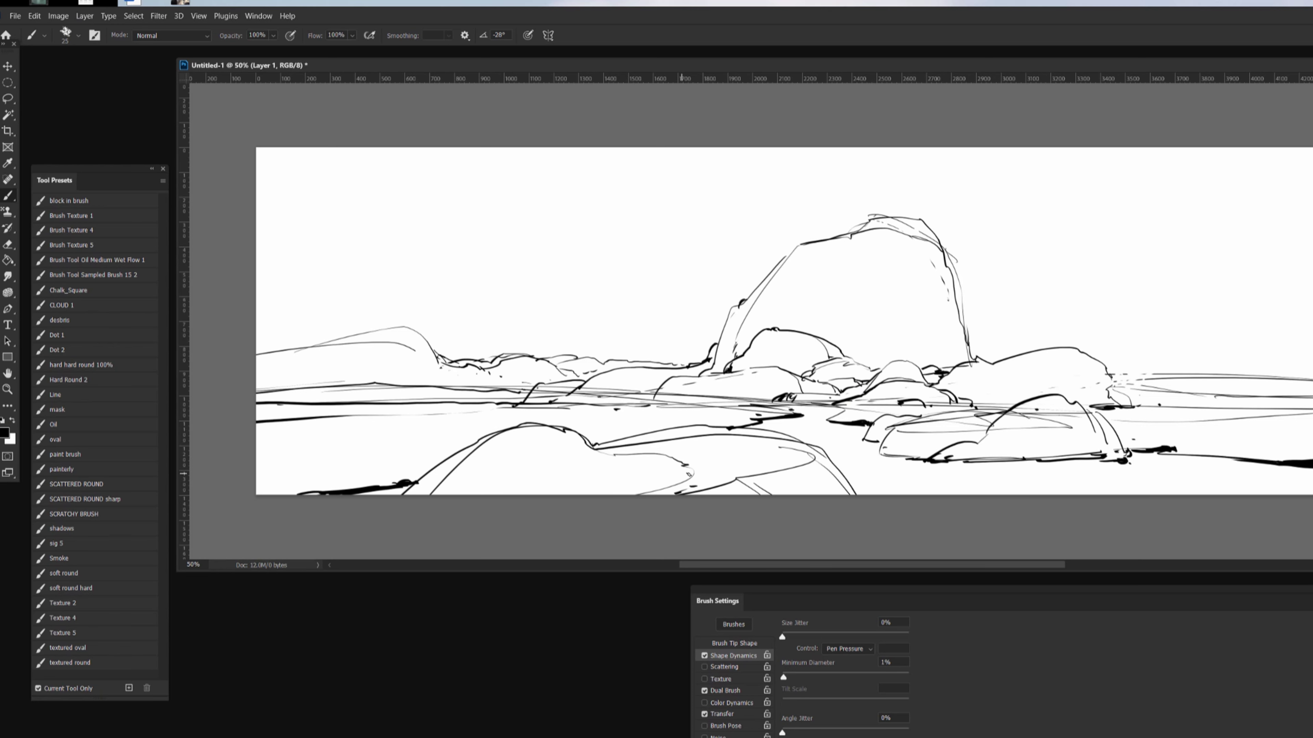
{"action": "left_click_drag", "start_coordinate": [484, 433], "coordinate": [356, 486]}
{"action": "mouse_move", "coordinate": [375, 417]}
{"action": "left_mouse_down"}
{"action": "mouse_move", "coordinate": [309, 432]}
{"action": "mouse_move", "coordinate": [435, 430]}
{"action": "mouse_move", "coordinate": [382, 435]}
{"action": "left_mouse_up"}
{"action": "mouse_move", "coordinate": [366, 437]}
{"action": "left_mouse_down"}
{"action": "mouse_move", "coordinate": [333, 445]}
{"action": "mouse_move", "coordinate": [366, 438]}
{"action": "left_mouse_up"}
Step: Paint over the construction lines inside the domed boulder in front of the tall rock with white
{"action": "key", "text": "x"}
{"action": "left_click_drag", "start_coordinate": [1013, 413], "coordinate": [1069, 415]}
{"action": "left_click_drag", "start_coordinate": [1065, 414], "coordinate": [1085, 414]}
{"action": "left_click_drag", "start_coordinate": [1007, 429], "coordinate": [1021, 429]}
{"action": "left_click_drag", "start_coordinate": [1046, 428], "coordinate": [1068, 428]}
{"action": "left_click_drag", "start_coordinate": [1056, 425], "coordinate": [1070, 423]}
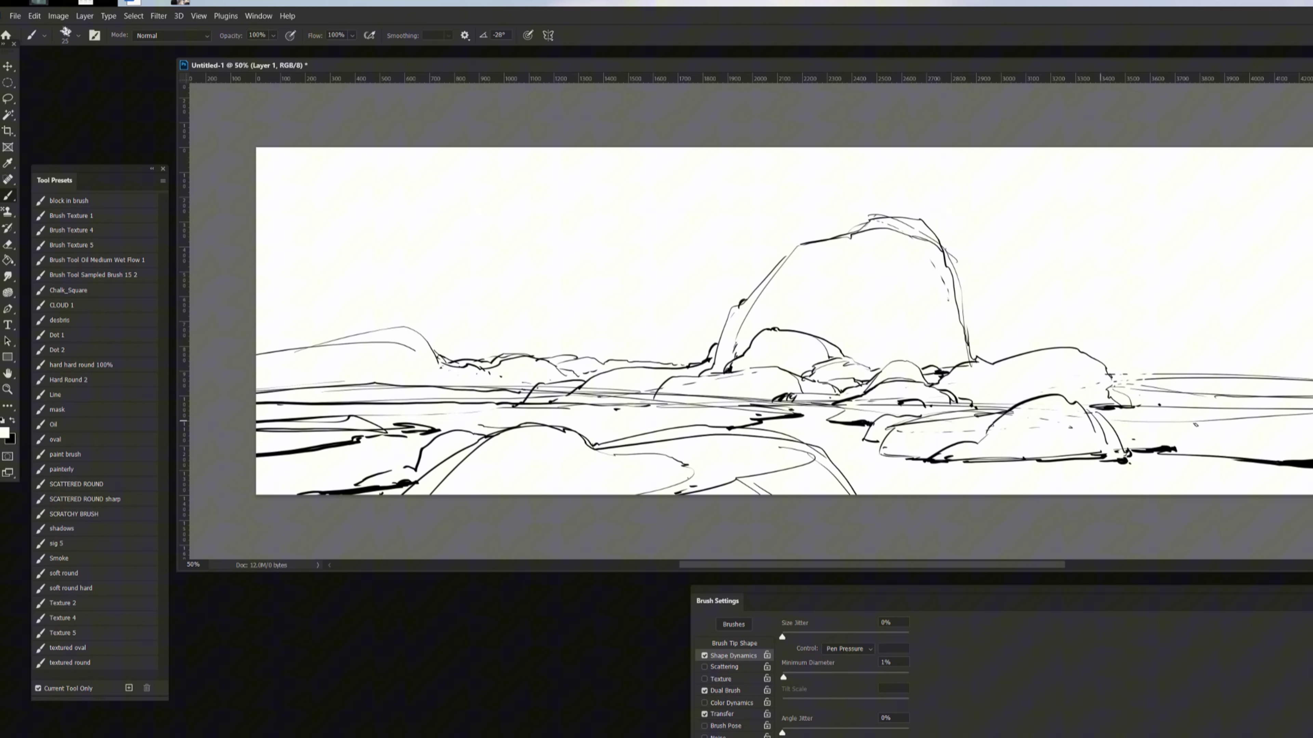
Step: Switch back to black and draw foreground ground contours beyond the large mound, plus a dark accent on the mound
{"action": "key", "text": "x"}
{"action": "left_click_drag", "start_coordinate": [850, 454], "coordinate": [878, 462]}
{"action": "mouse_move", "coordinate": [864, 460]}
{"action": "left_mouse_down"}
{"action": "mouse_move", "coordinate": [952, 468]}
{"action": "mouse_move", "coordinate": [993, 495]}
{"action": "left_mouse_up"}
{"action": "left_click_drag", "start_coordinate": [908, 471], "coordinate": [943, 480]}
{"action": "left_click_drag", "start_coordinate": [915, 472], "coordinate": [846, 464]}
{"action": "left_click_drag", "start_coordinate": [691, 474], "coordinate": [667, 479]}
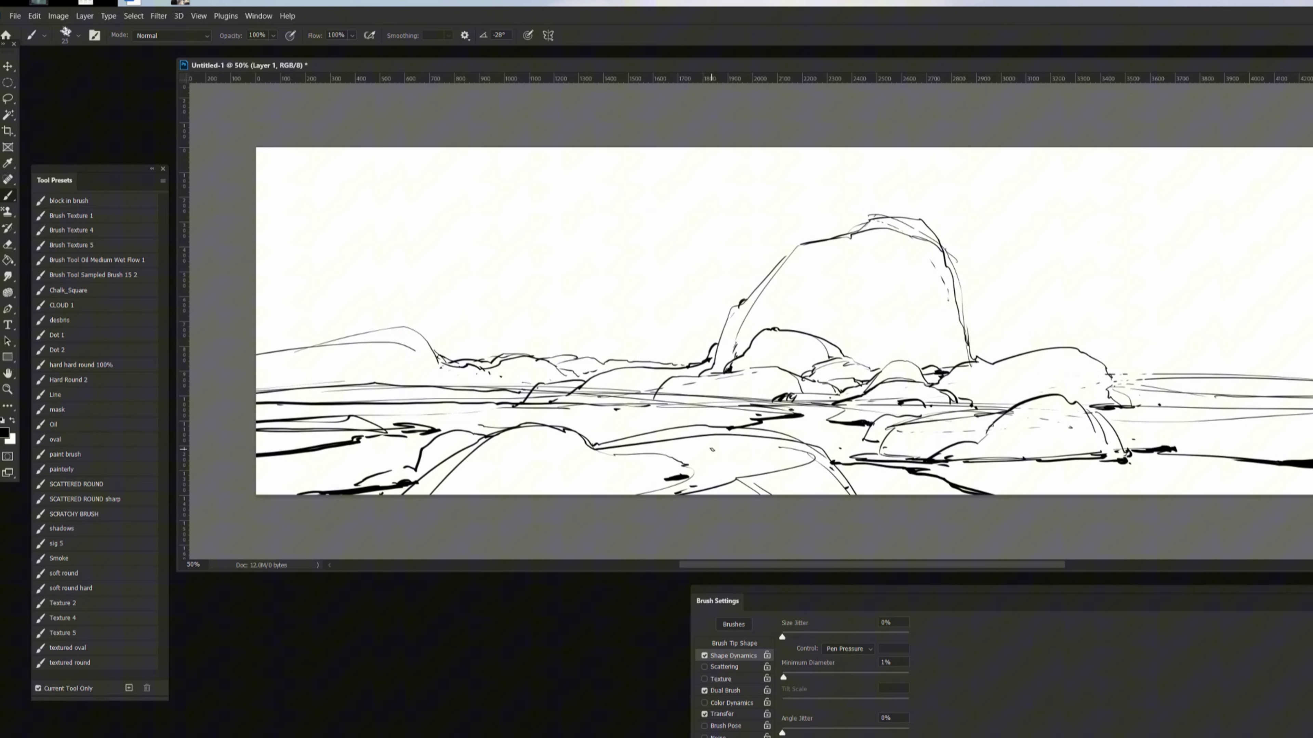
{"action": "mouse_move", "coordinate": [818, 342]}
{"action": "left_mouse_down"}
{"action": "mouse_move", "coordinate": [840, 358]}
{"action": "mouse_move", "coordinate": [821, 346]}
{"action": "left_mouse_up"}
{"action": "key", "text": "ctrl+z"}
{"action": "key", "text": "ctrl+z"}
Step: Add cracks, shadowed edges and small dark accents to the boulders around the base of the tall rock
{"action": "left_click_drag", "start_coordinate": [812, 337], "coordinate": [824, 362]}
{"action": "left_click_drag", "start_coordinate": [828, 353], "coordinate": [832, 356]}
{"action": "left_click_drag", "start_coordinate": [1059, 354], "coordinate": [1090, 388]}
{"action": "mouse_move", "coordinate": [1085, 374]}
{"action": "left_mouse_down"}
{"action": "mouse_move", "coordinate": [1101, 391]}
{"action": "mouse_move", "coordinate": [1080, 405]}
{"action": "mouse_move", "coordinate": [1099, 451]}
{"action": "left_mouse_up"}
{"action": "left_click", "coordinate": [1049, 362]}
{"action": "left_click_drag", "start_coordinate": [1107, 453], "coordinate": [1113, 454]}
{"action": "left_click_drag", "start_coordinate": [975, 416], "coordinate": [988, 427]}
Step: Draw thick dark side edges and an angular crack on the large foreground mound
{"action": "left_click_drag", "start_coordinate": [729, 480], "coordinate": [806, 494]}
{"action": "left_click_drag", "start_coordinate": [780, 490], "coordinate": [803, 492]}
{"action": "left_click_drag", "start_coordinate": [540, 426], "coordinate": [565, 447]}
{"action": "mouse_move", "coordinate": [547, 448]}
{"action": "left_mouse_down"}
{"action": "mouse_move", "coordinate": [588, 495]}
{"action": "mouse_move", "coordinate": [592, 450]}
{"action": "left_mouse_up"}
{"action": "mouse_move", "coordinate": [528, 453]}
{"action": "left_mouse_down"}
{"action": "mouse_move", "coordinate": [503, 465]}
{"action": "mouse_move", "coordinate": [552, 467]}
{"action": "left_mouse_up"}
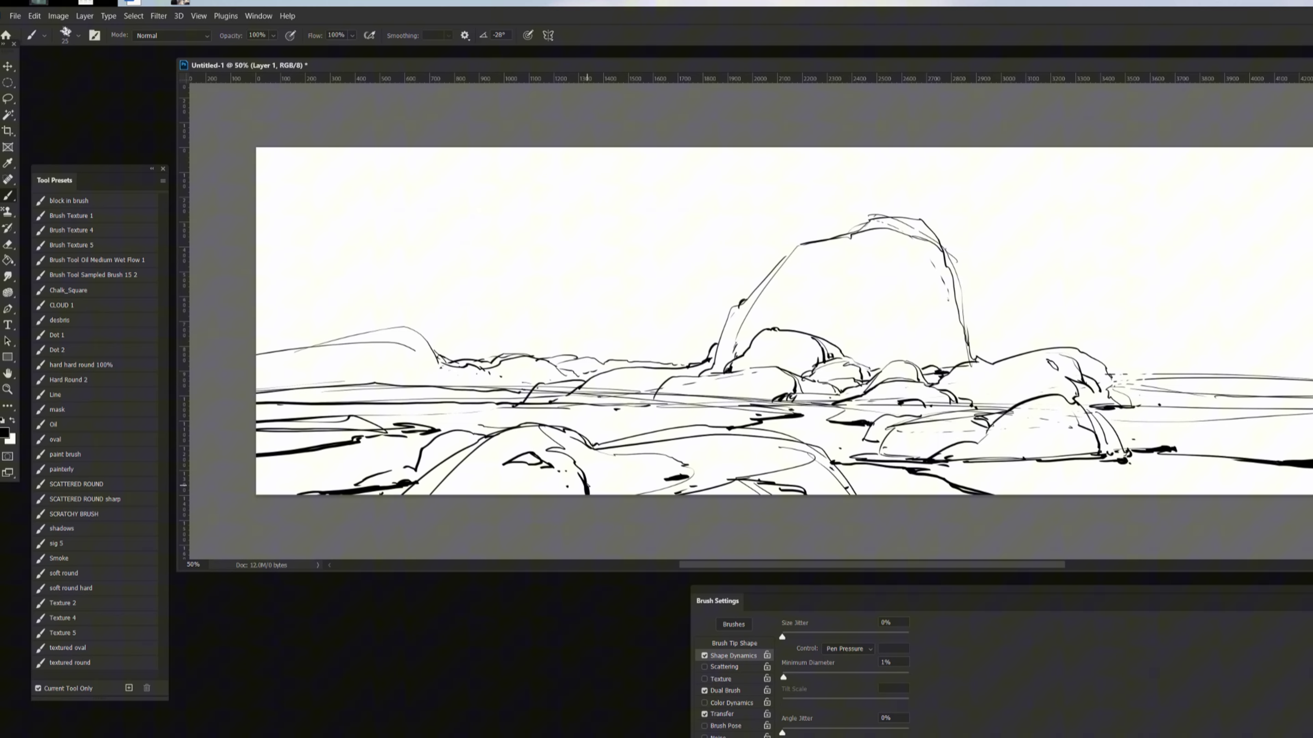
Step: Paint over the lines running through the low boulder before the tall rock in white, and return to black
{"action": "key", "text": "x"}
{"action": "mouse_move", "coordinate": [555, 393]}
{"action": "left_mouse_down"}
{"action": "mouse_move", "coordinate": [767, 401]}
{"action": "mouse_move", "coordinate": [619, 408]}
{"action": "mouse_move", "coordinate": [694, 405]}
{"action": "left_mouse_up"}
{"action": "key", "text": "x"}
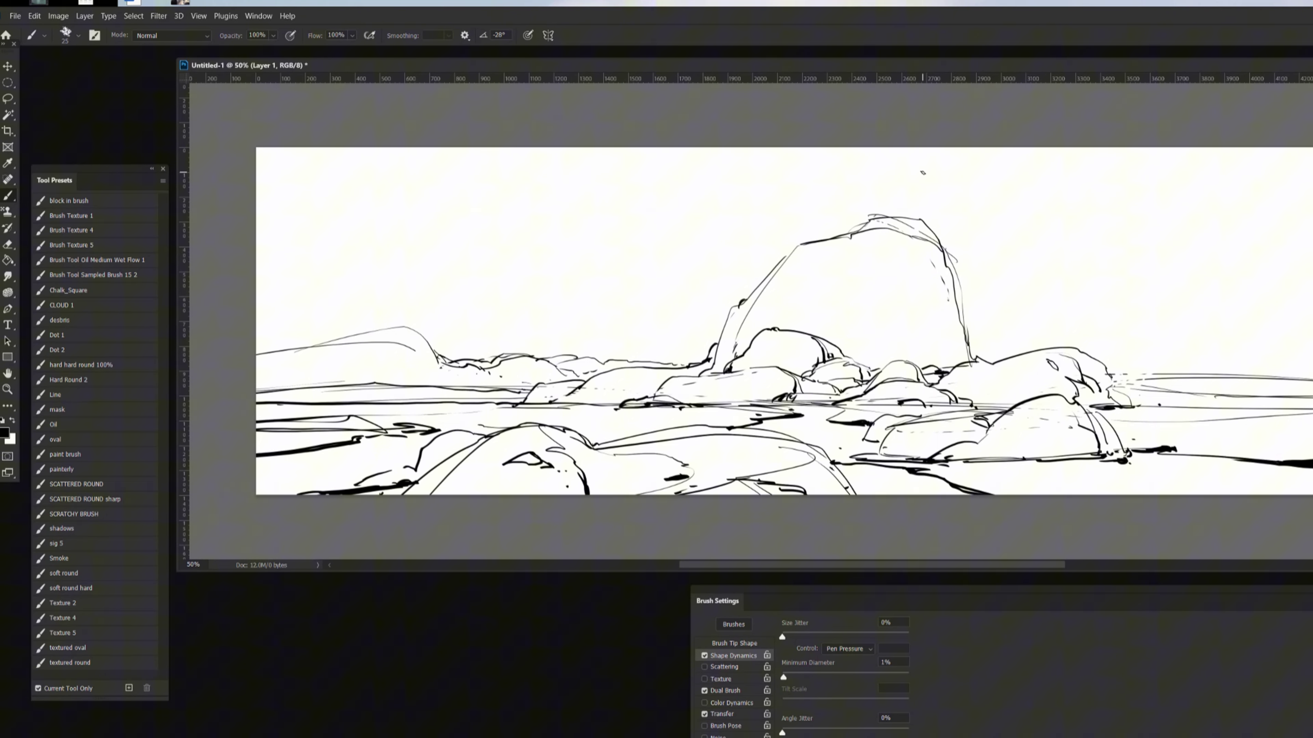
Step: Sketch long guide lines from the canvas edges across the sky toward the tall rock, and check the layer list
{"action": "left_click_drag", "start_coordinate": [724, 291], "coordinate": [257, 269]}
{"action": "left_click_drag", "start_coordinate": [843, 275], "coordinate": [619, 147]}
{"action": "left_click_drag", "start_coordinate": [941, 282], "coordinate": [889, 147]}
{"action": "left_click_drag", "start_coordinate": [946, 294], "coordinate": [1052, 147]}
{"action": "mouse_move", "coordinate": [966, 311]}
{"action": "left_mouse_down"}
{"action": "mouse_move", "coordinate": [1231, 246]}
{"action": "mouse_move", "coordinate": [1312, 306]}
{"action": "left_mouse_up"}
{"action": "left_click_drag", "start_coordinate": [291, 216], "coordinate": [1312, 303]}
{"action": "key", "text": "F7"}
{"action": "left_click", "coordinate": [615, 346]}
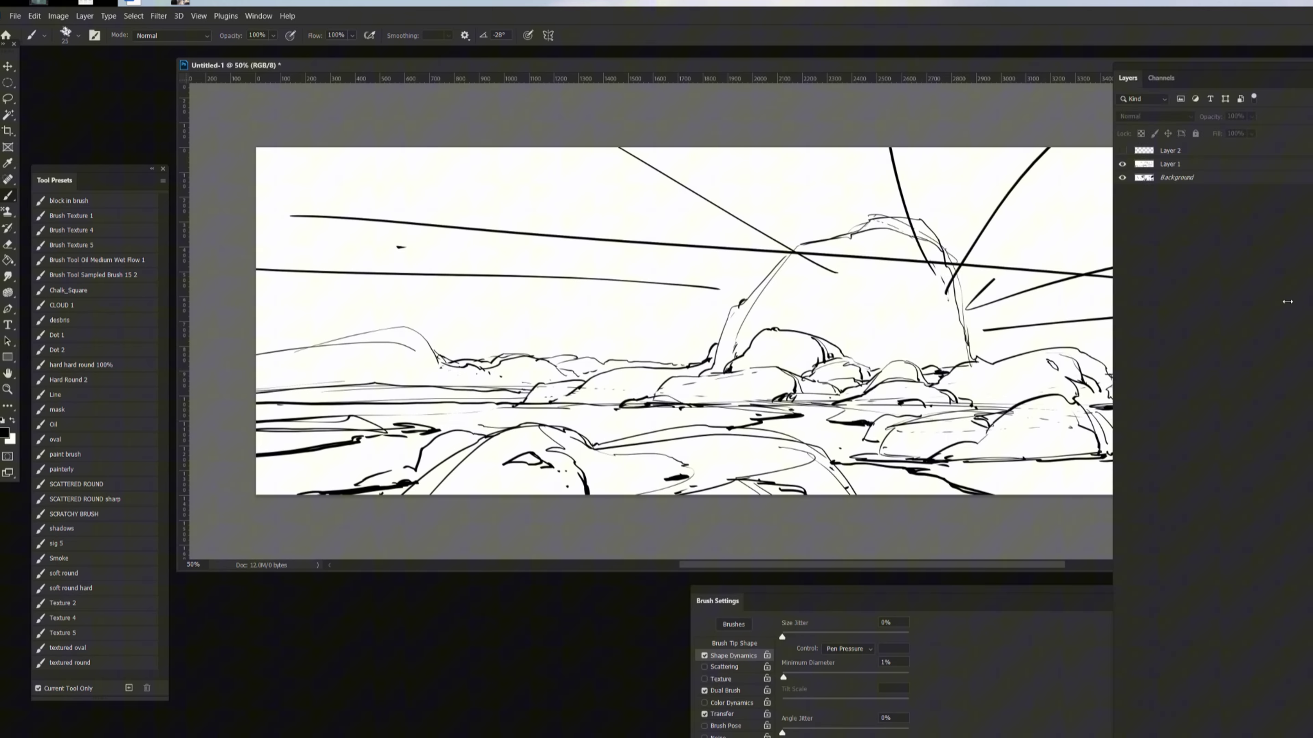
{"action": "key", "text": "F7"}
{"action": "left_click", "coordinate": [836, 334]}
{"action": "key", "text": "Return"}
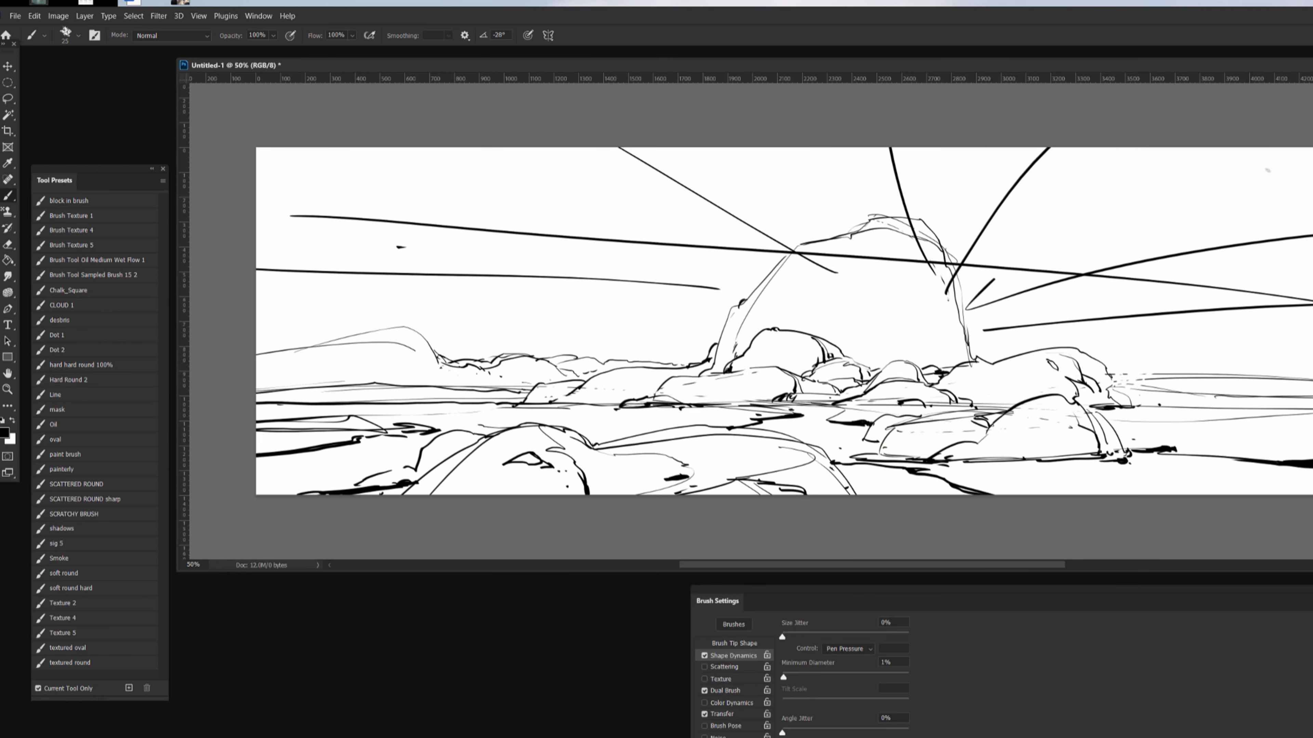
Step: Sketch one more guide line across the sky and undo the lines leading to the tall rock
{"action": "key", "text": "ctrl+z"}
{"action": "left_click_drag", "start_coordinate": [833, 148], "coordinate": [1312, 231]}
{"action": "key", "text": "ctrl+z"}
{"action": "key", "text": "ctrl+z"}
{"action": "key", "text": "ctrl+z"}
{"action": "key", "text": "ctrl+z"}
{"action": "key", "text": "ctrl+z"}
{"action": "key", "text": "ctrl+z"}
{"action": "key", "text": "ctrl+z"}
{"action": "key", "text": "ctrl+z"}
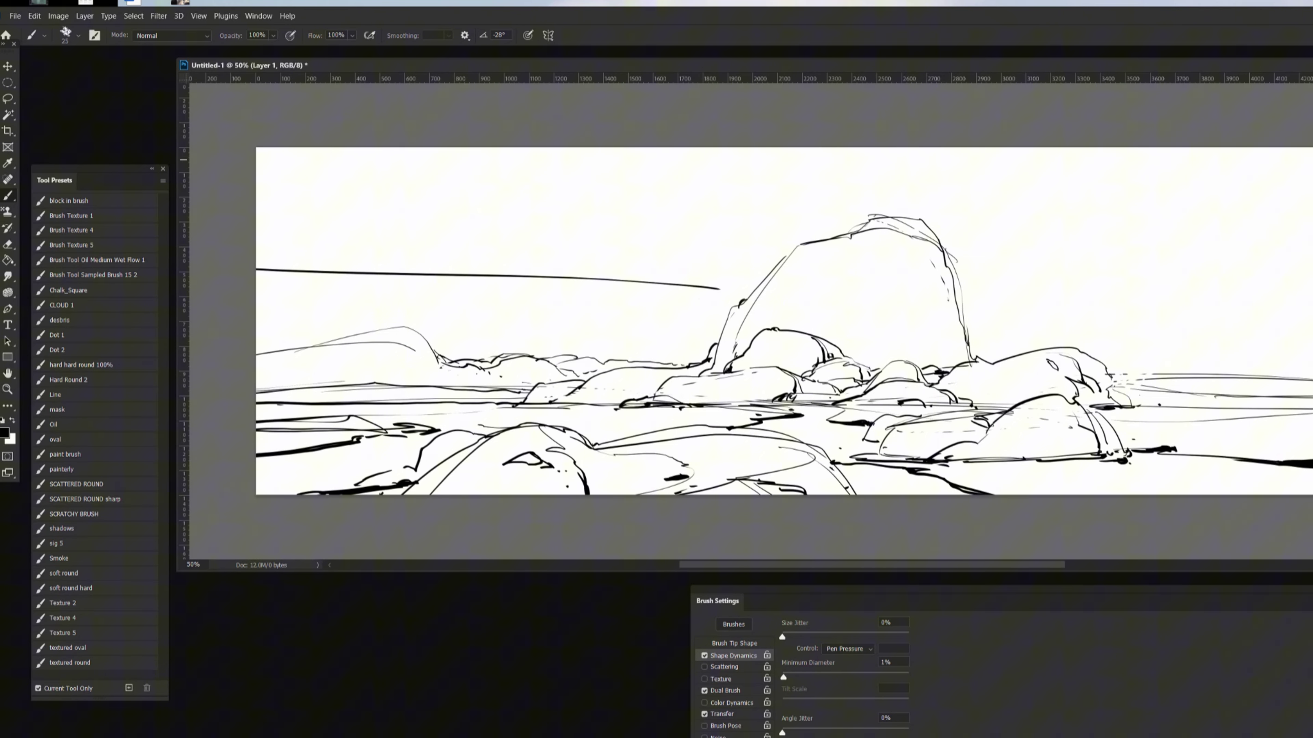
Step: Sketch short horizontal strokes on both sides of the tall rock and a steep stroke in the sky, and undo them all
{"action": "mouse_move", "coordinate": [956, 294]}
{"action": "left_mouse_down"}
{"action": "mouse_move", "coordinate": [1129, 248]}
{"action": "mouse_move", "coordinate": [1185, 309]}
{"action": "left_mouse_up"}
{"action": "left_click_drag", "start_coordinate": [1109, 306], "coordinate": [1228, 309]}
{"action": "left_click_drag", "start_coordinate": [1227, 295], "coordinate": [1312, 297]}
{"action": "left_click_drag", "start_coordinate": [503, 272], "coordinate": [656, 264]}
{"action": "left_click_drag", "start_coordinate": [530, 261], "coordinate": [672, 278]}
{"action": "left_click_drag", "start_coordinate": [319, 242], "coordinate": [450, 244]}
{"action": "left_click_drag", "start_coordinate": [256, 245], "coordinate": [445, 256]}
{"action": "key", "text": "ctrl+z"}
{"action": "key", "text": "ctrl+z"}
{"action": "key", "text": "ctrl+z"}
{"action": "key", "text": "ctrl+z"}
{"action": "key", "text": "ctrl+z"}
{"action": "key", "text": "ctrl+z"}
{"action": "key", "text": "ctrl+z"}
{"action": "key", "text": "ctrl+z"}
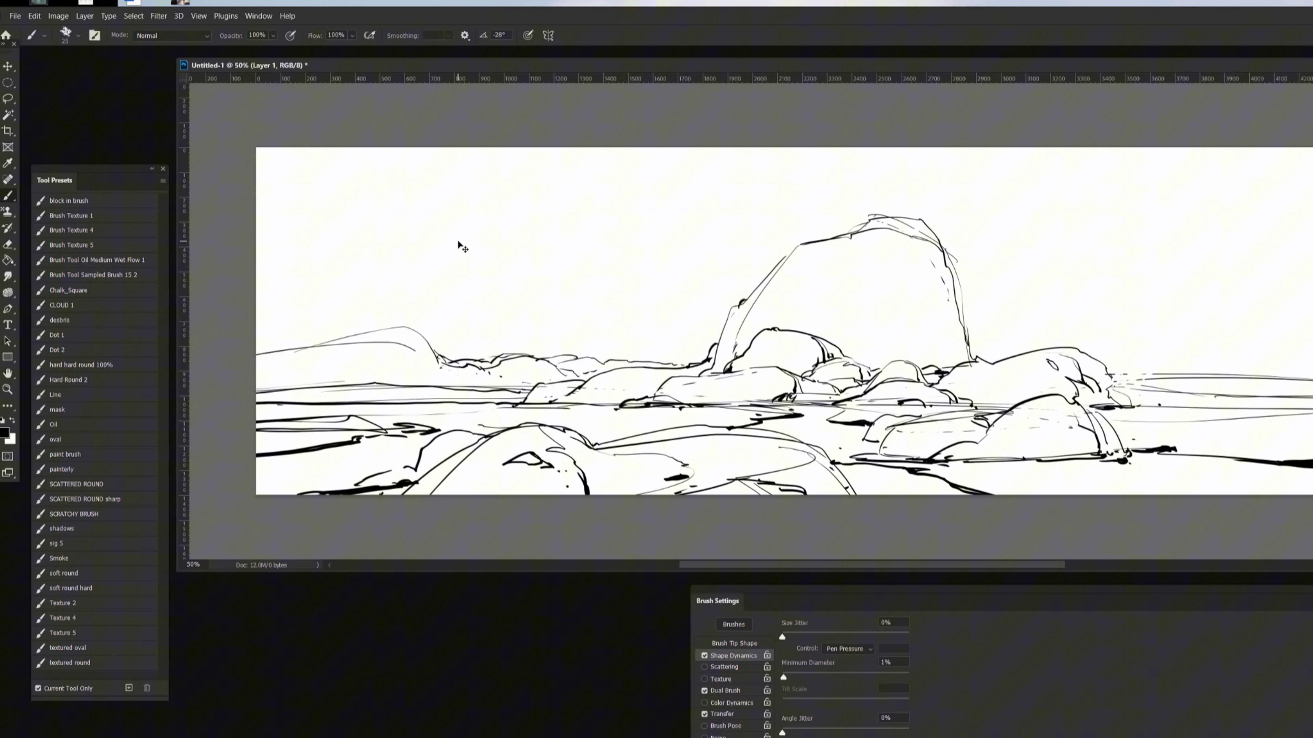
{"action": "mouse_move", "coordinate": [599, 362]}
{"action": "left_mouse_down"}
{"action": "mouse_move", "coordinate": [608, 178]}
{"action": "mouse_move", "coordinate": [622, 199]}
{"action": "left_mouse_up"}
{"action": "key", "text": "ctrl+z"}
{"action": "key", "text": "ctrl+z"}
Step: Test a Magic Wand selection of the sky, clear it and return to the Brush tool with the Oil preset
{"action": "left_click", "coordinate": [56, 439]}
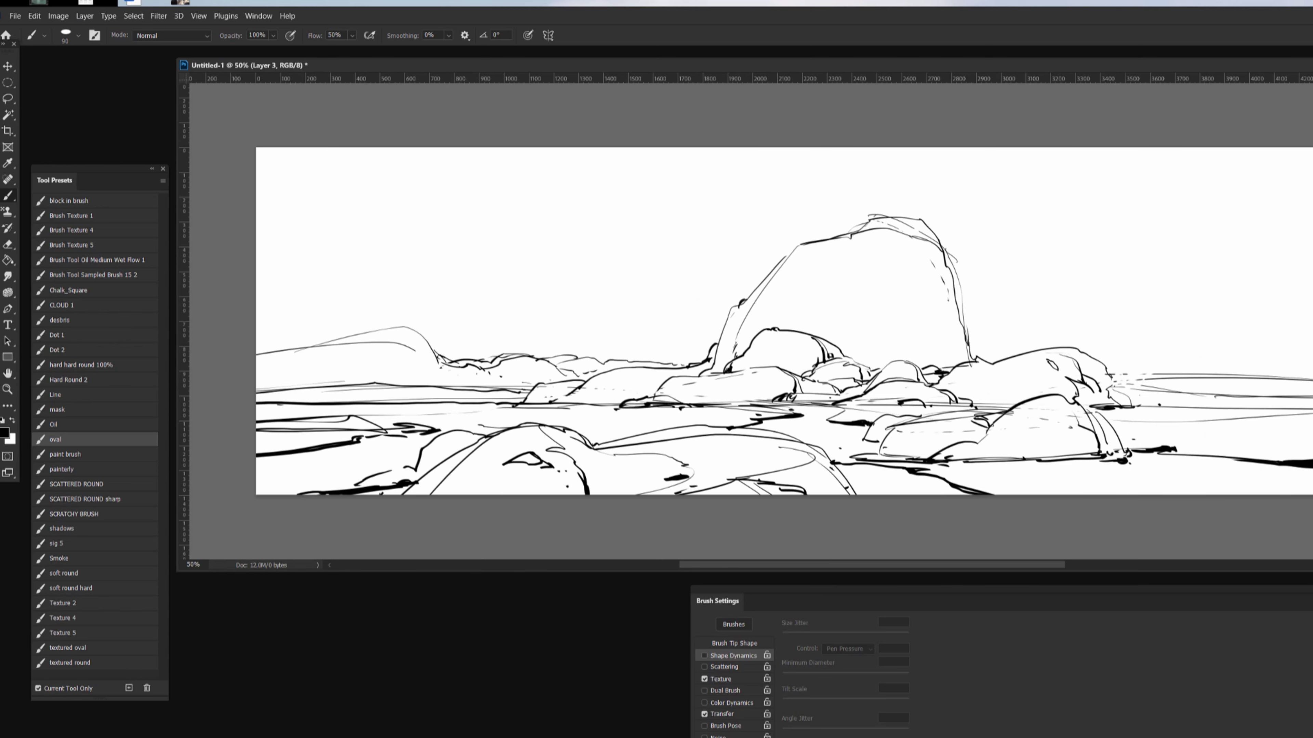
{"action": "key", "text": "w"}
{"action": "left_click", "coordinate": [636, 240]}
{"action": "key", "text": "ctrl+d"}
{"action": "key", "text": "b"}
{"action": "left_click", "coordinate": [54, 424]}
{"action": "key", "text": "x"}
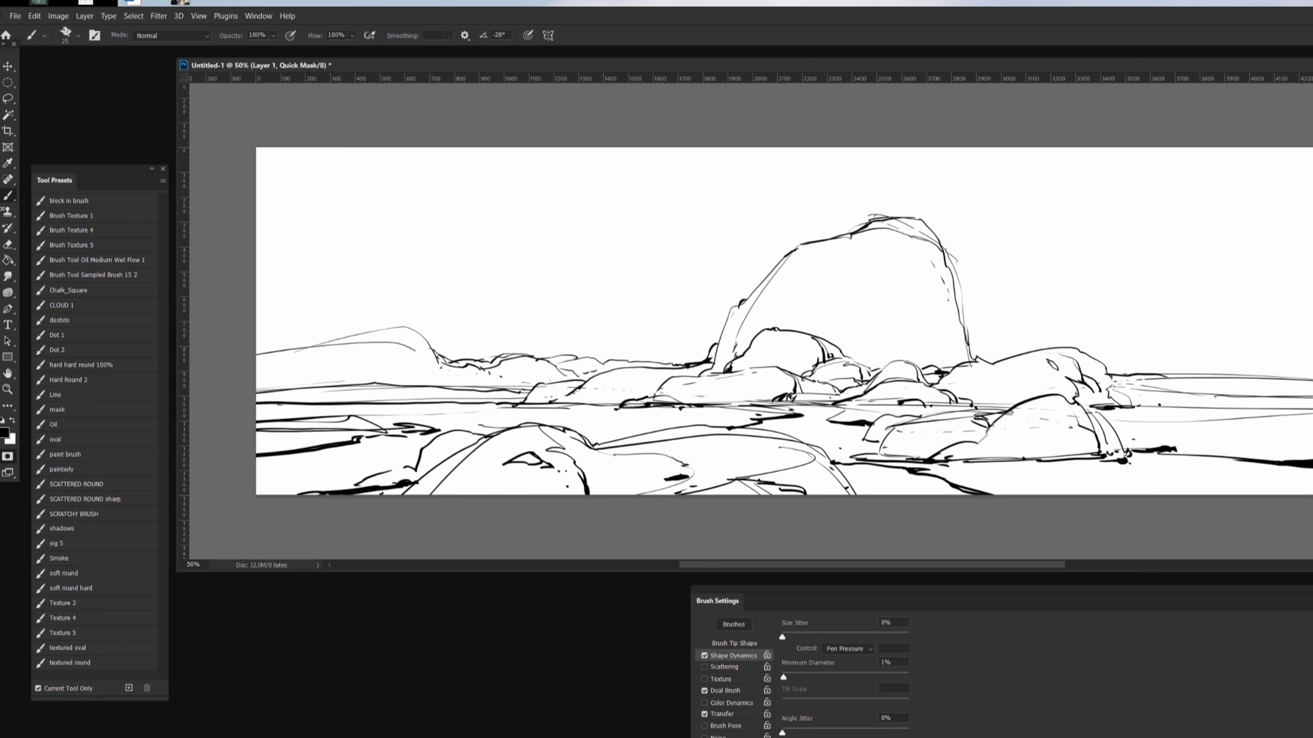
Step: Repeat the Magic Wand test selection of the sky, clear it, glance at the brush library and leave Quick Mask mode
{"action": "key", "text": "w"}
{"action": "left_click", "coordinate": [619, 240]}
{"action": "key", "text": "ctrl+d"}
{"action": "key", "text": "b"}
{"action": "double_click", "coordinate": [1310, 465]}
{"action": "left_click", "coordinate": [1027, 336]}
{"action": "key", "text": "q"}
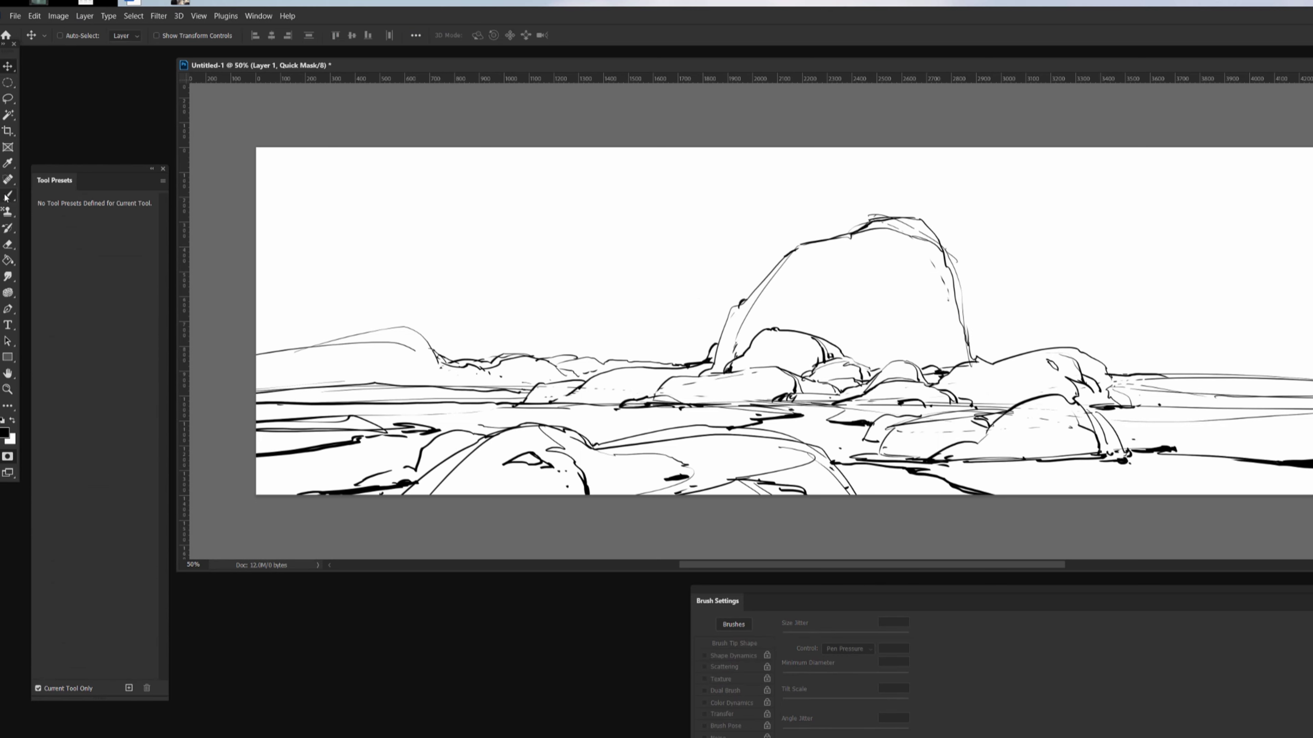
{"action": "left_click", "coordinate": [730, 625]}
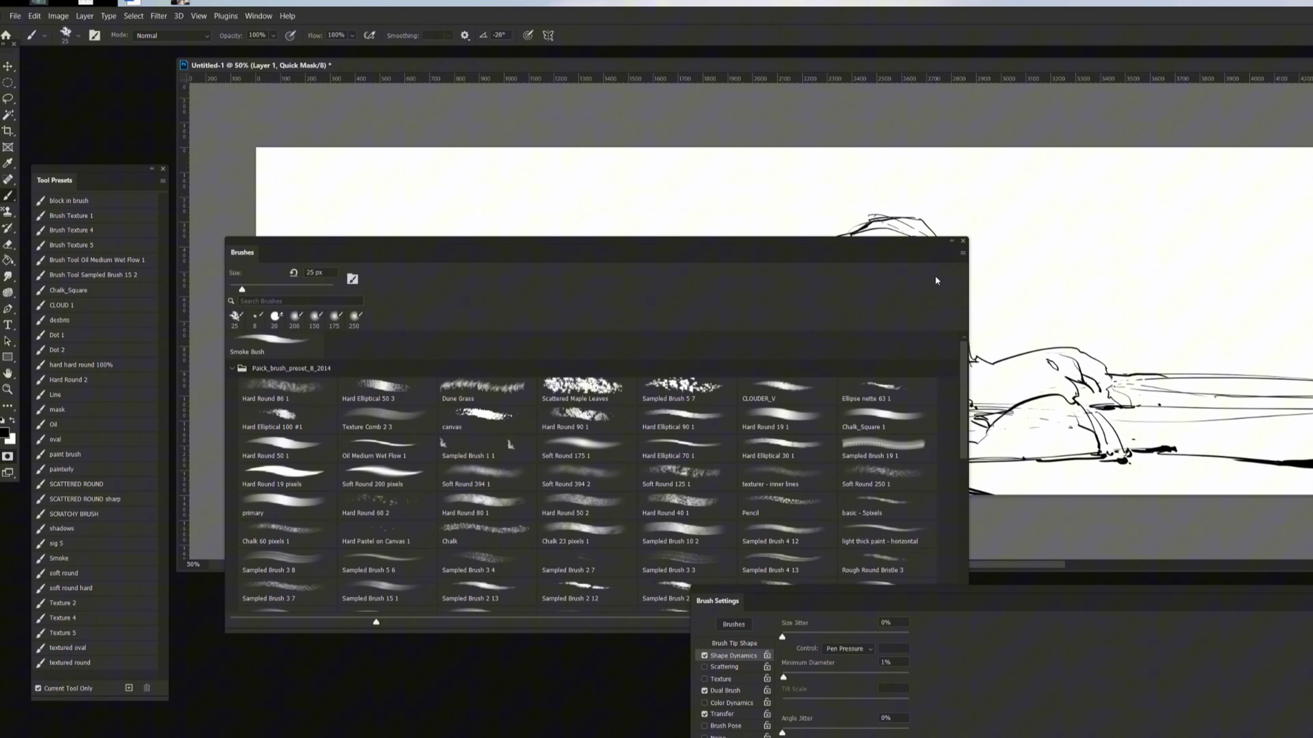
{"action": "left_click", "coordinate": [730, 627]}
{"action": "key", "text": "q"}
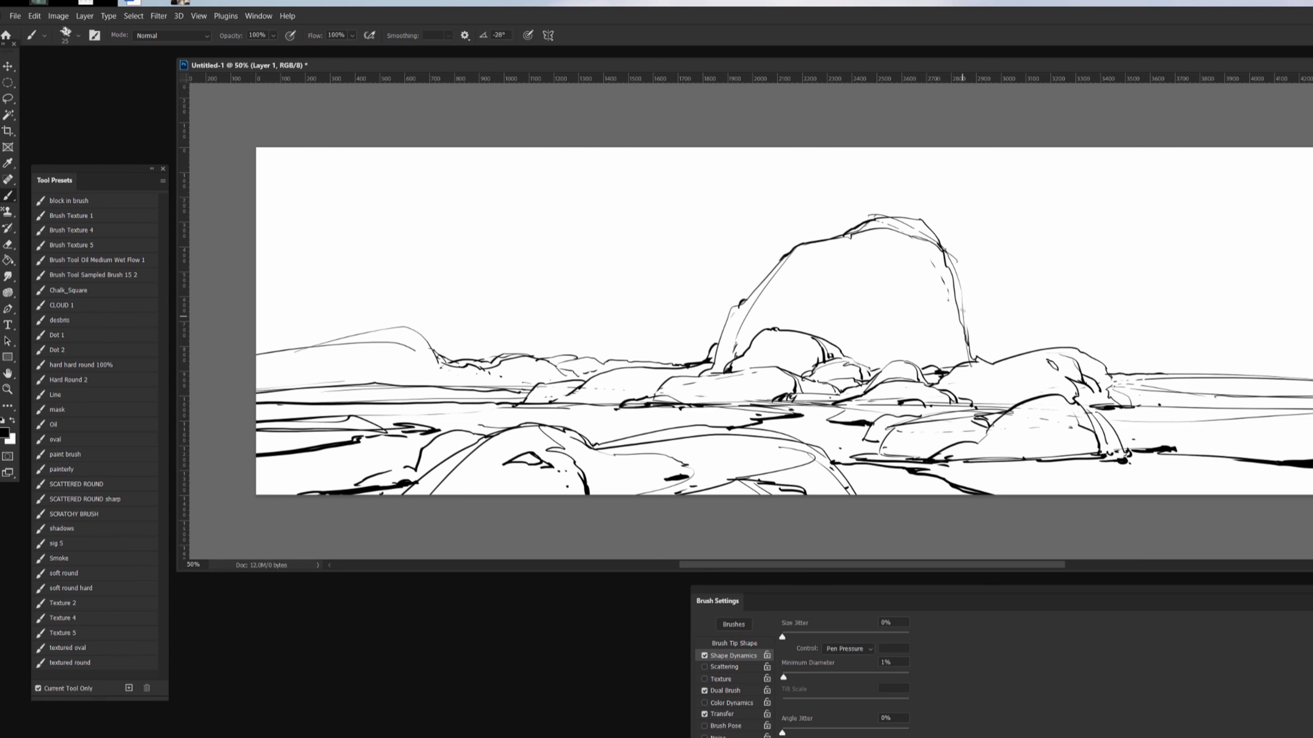
Step: Fill the land below the skyline with black on Layer 3, using an inverted Magic Wand selection of the sky
{"action": "key", "text": "w"}
{"action": "left_click", "coordinate": [1051, 329]}
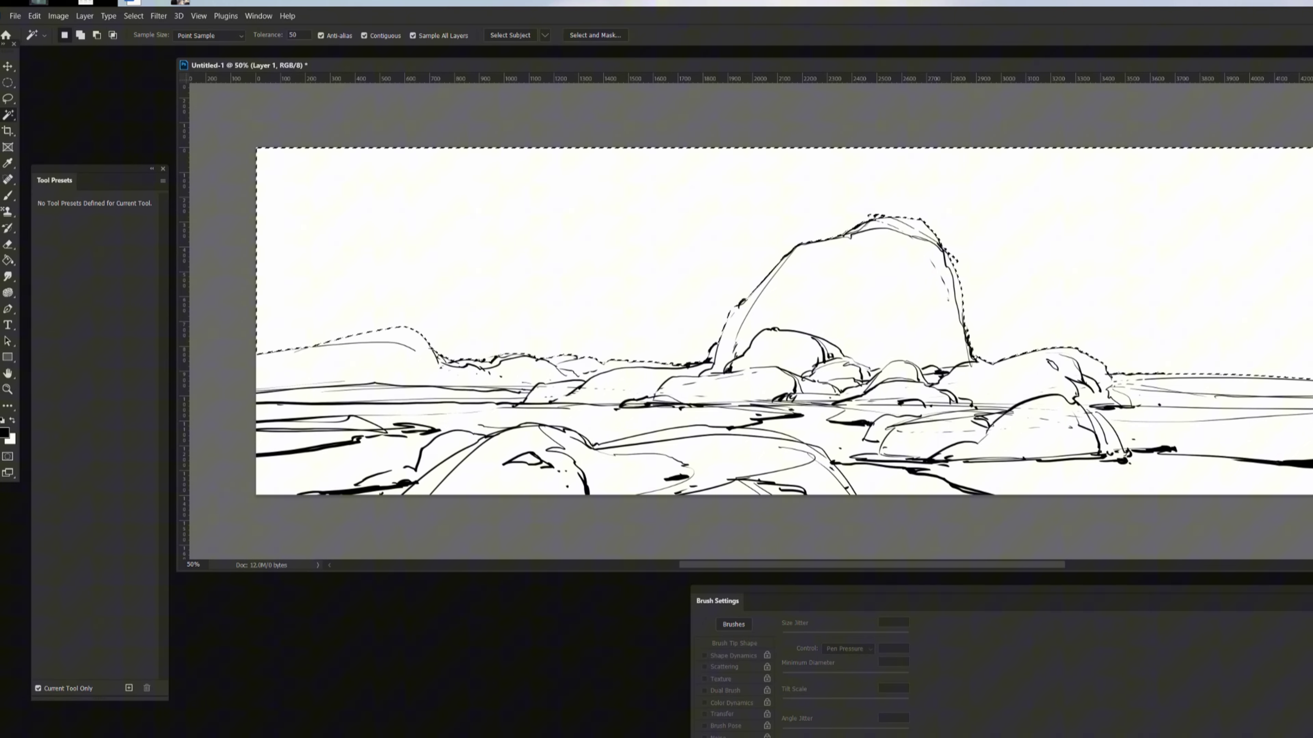
{"action": "key", "text": "ctrl+shift+i"}
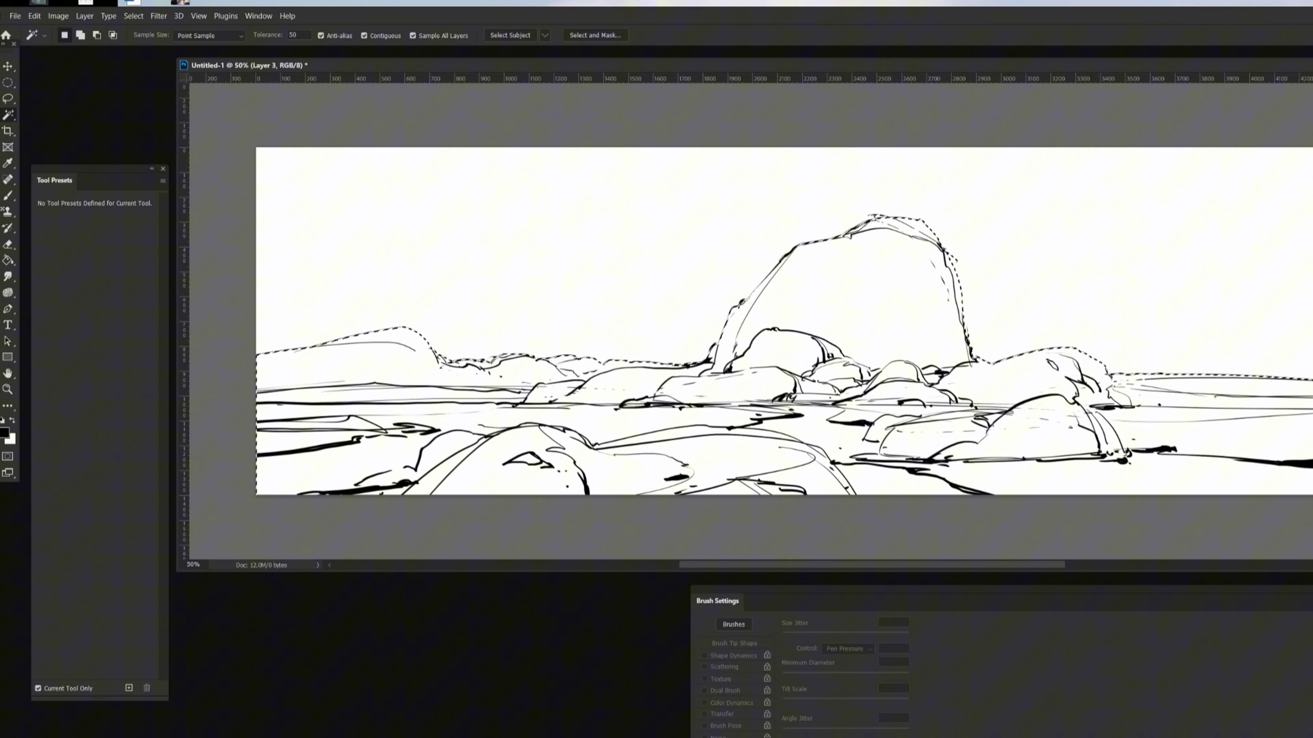
{"action": "key", "text": "g"}
{"action": "left_click", "coordinate": [783, 380]}
{"action": "key", "text": "ctrl+d"}
{"action": "key", "text": "e"}
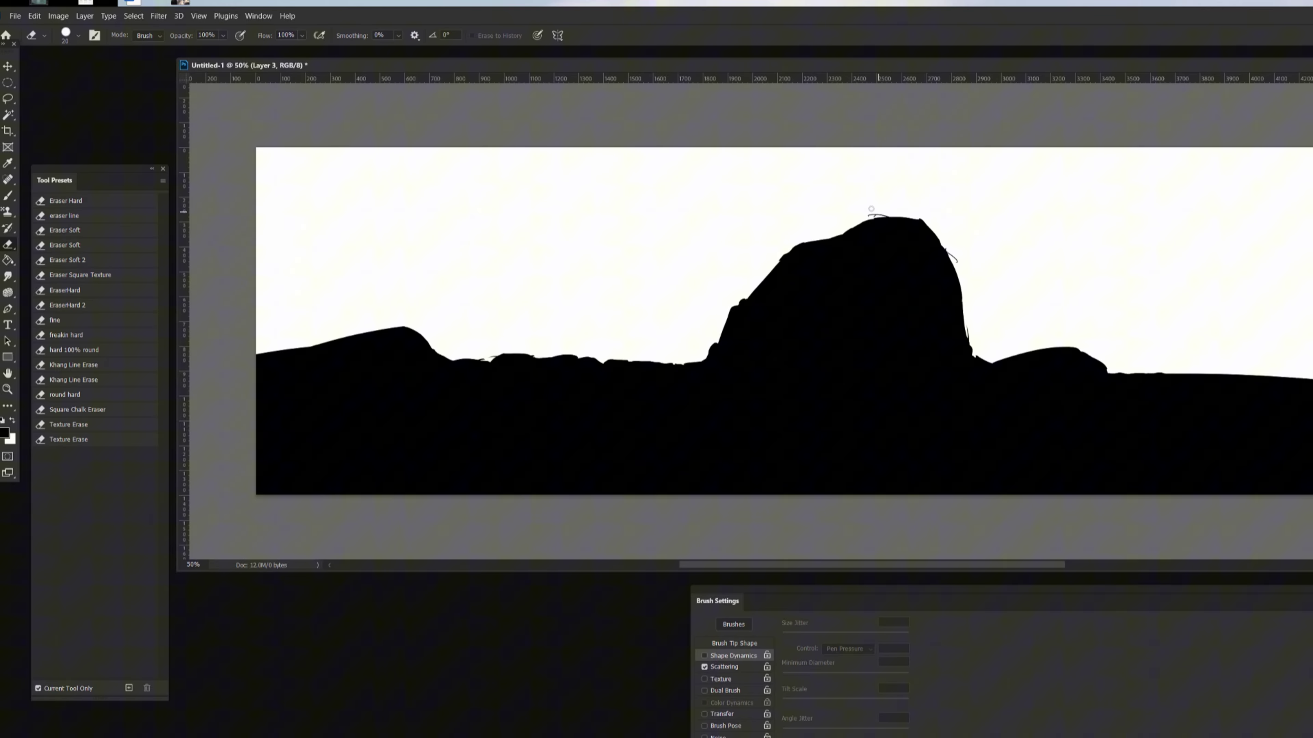
Step: Add a new layer and set the Brush foreground color to a medium grey
{"action": "key", "text": "alt+]"}
{"action": "key", "text": "w"}
{"action": "key", "text": "ctrl+shift+alt+n"}
{"action": "key", "text": "b"}
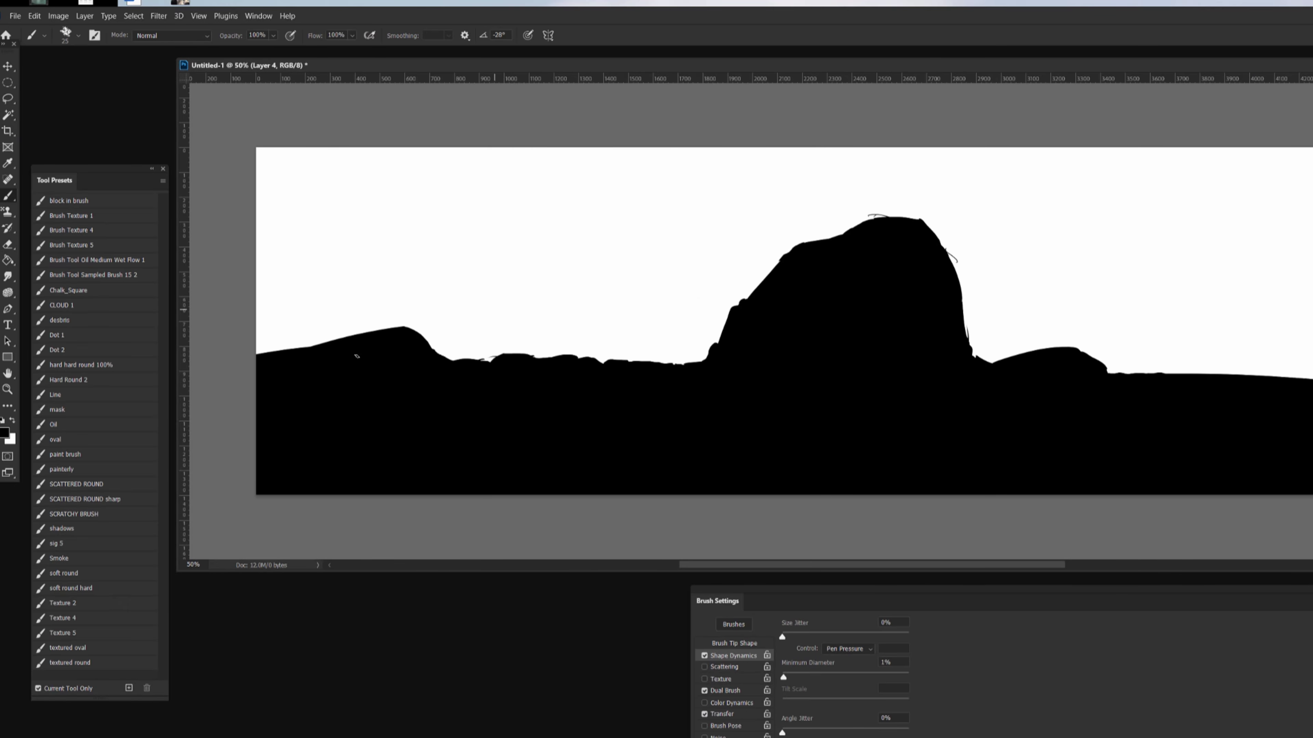
{"action": "left_click", "coordinate": [5, 433]}
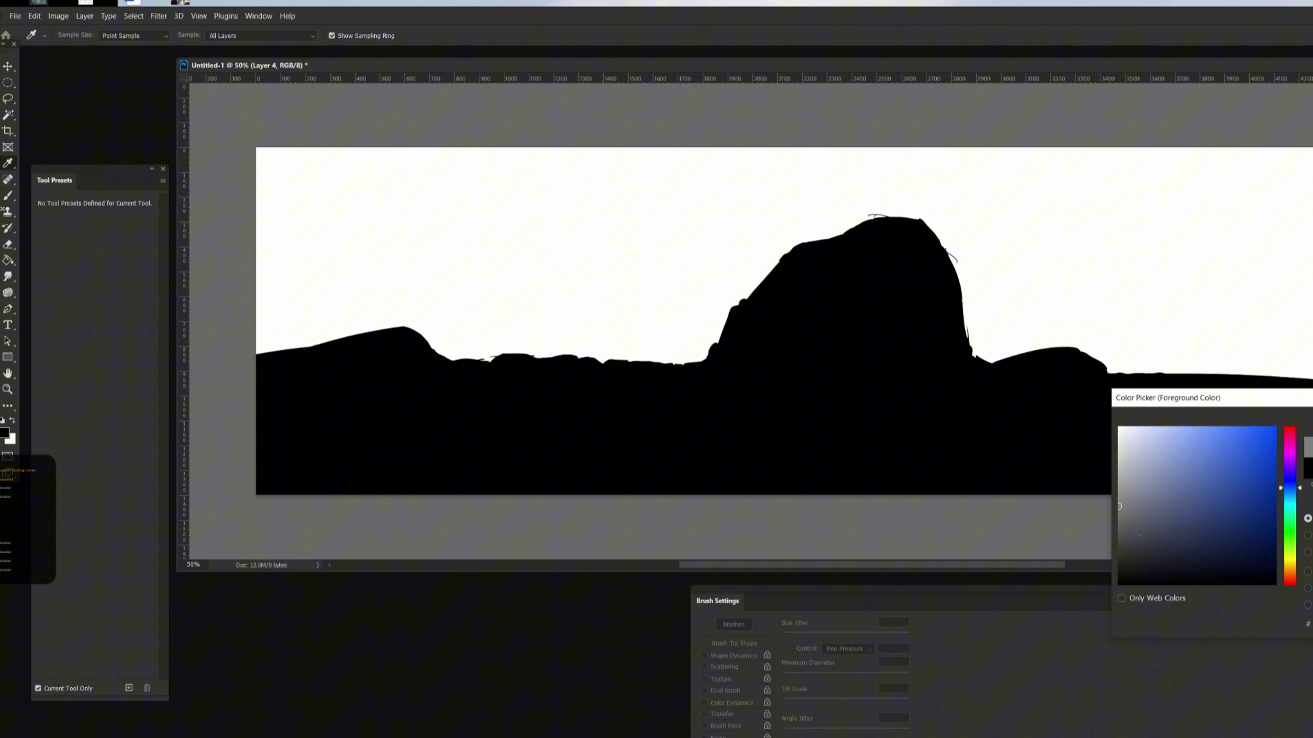
{"action": "key", "text": "Return"}
Step: Enlarge the brush to a very large size and paint a soft grey gradient across the upper sky
{"action": "key", "text": "bracketright"}
{"action": "key", "text": "bracketright"}
{"action": "key", "text": "bracketright"}
{"action": "key", "text": "bracketright"}
{"action": "key", "text": "bracketright"}
{"action": "key", "text": "bracketright"}
{"action": "key", "text": "bracketright"}
{"action": "key", "text": "bracketright"}
{"action": "key", "text": "bracketright"}
{"action": "key", "text": "bracketright"}
{"action": "key", "text": "bracketright"}
{"action": "key", "text": "bracketright"}
{"action": "key", "text": "bracketright"}
{"action": "key", "text": "bracketright"}
{"action": "mouse_move", "coordinate": [455, 138]}
{"action": "left_mouse_down"}
{"action": "mouse_move", "coordinate": [1079, 131]}
{"action": "mouse_move", "coordinate": [1312, 223]}
{"action": "mouse_move", "coordinate": [455, 138]}
{"action": "mouse_move", "coordinate": [1312, 201]}
{"action": "left_mouse_up"}
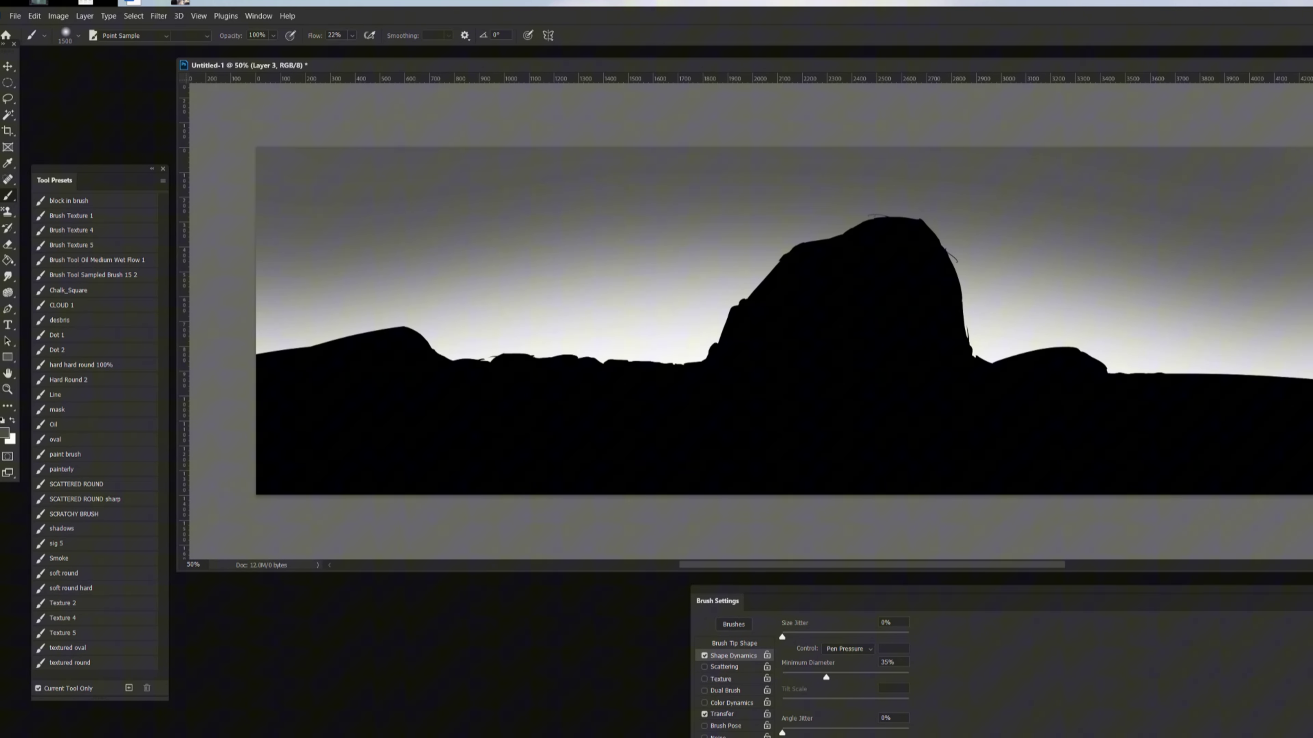
Step: Lighten the black land silhouette on Layer 3 to dark grey with Hue/Saturation
{"action": "key", "text": "ctrl+u"}
{"action": "left_click_drag", "start_coordinate": [1309, 273], "coordinate": [1312, 273]}
{"action": "key", "text": "Return"}
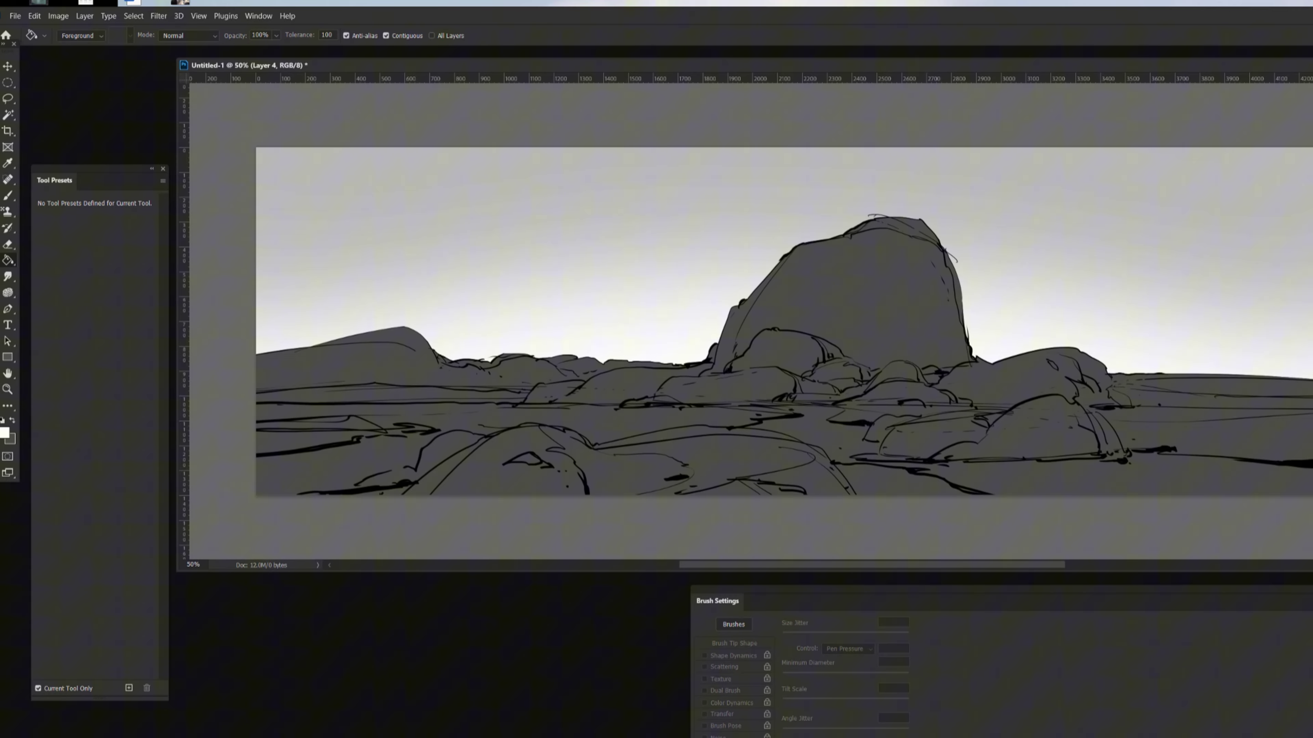
Step: Flip the sky gradient on Layer 4 vertically and shift it upward
{"action": "key", "text": "ctrl+t"}
{"action": "right_click", "coordinate": [981, 576]}
{"action": "left_click", "coordinate": [979, 565]}
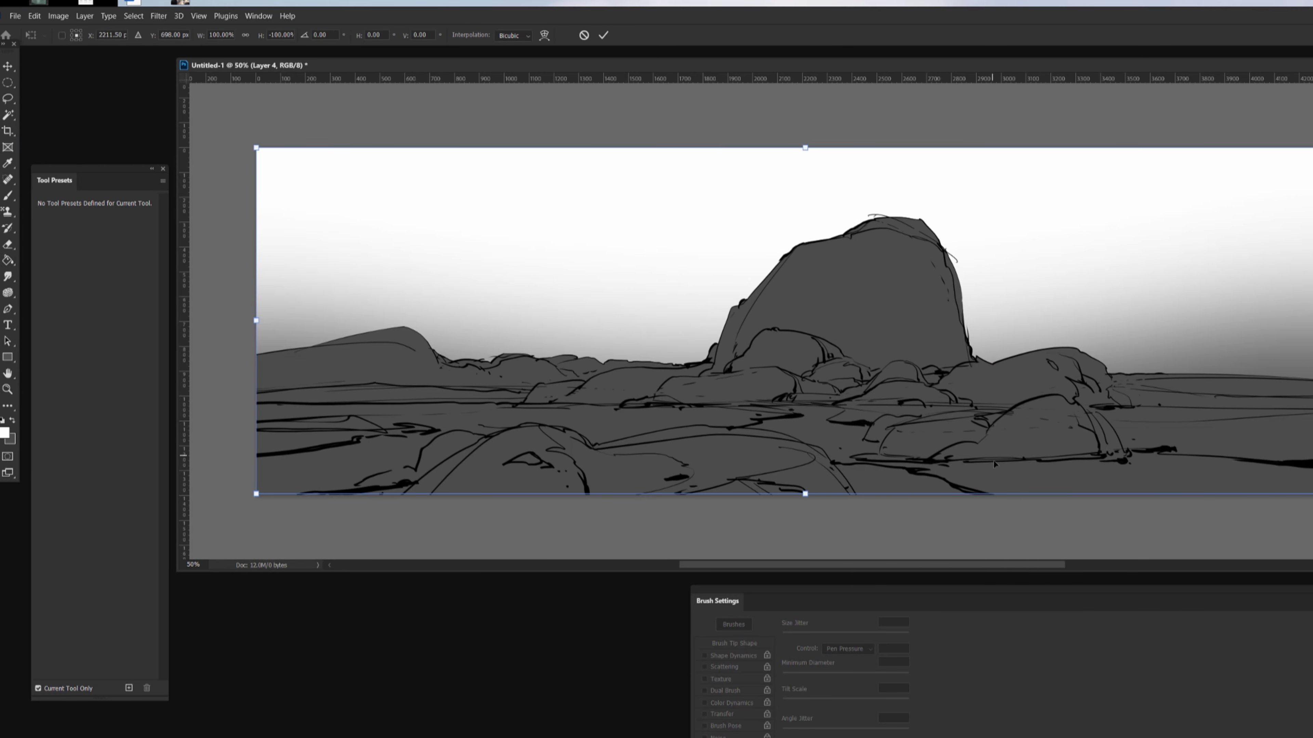
{"action": "left_click_drag", "start_coordinate": [997, 466], "coordinate": [1015, 397]}
{"action": "key", "text": "Return"}
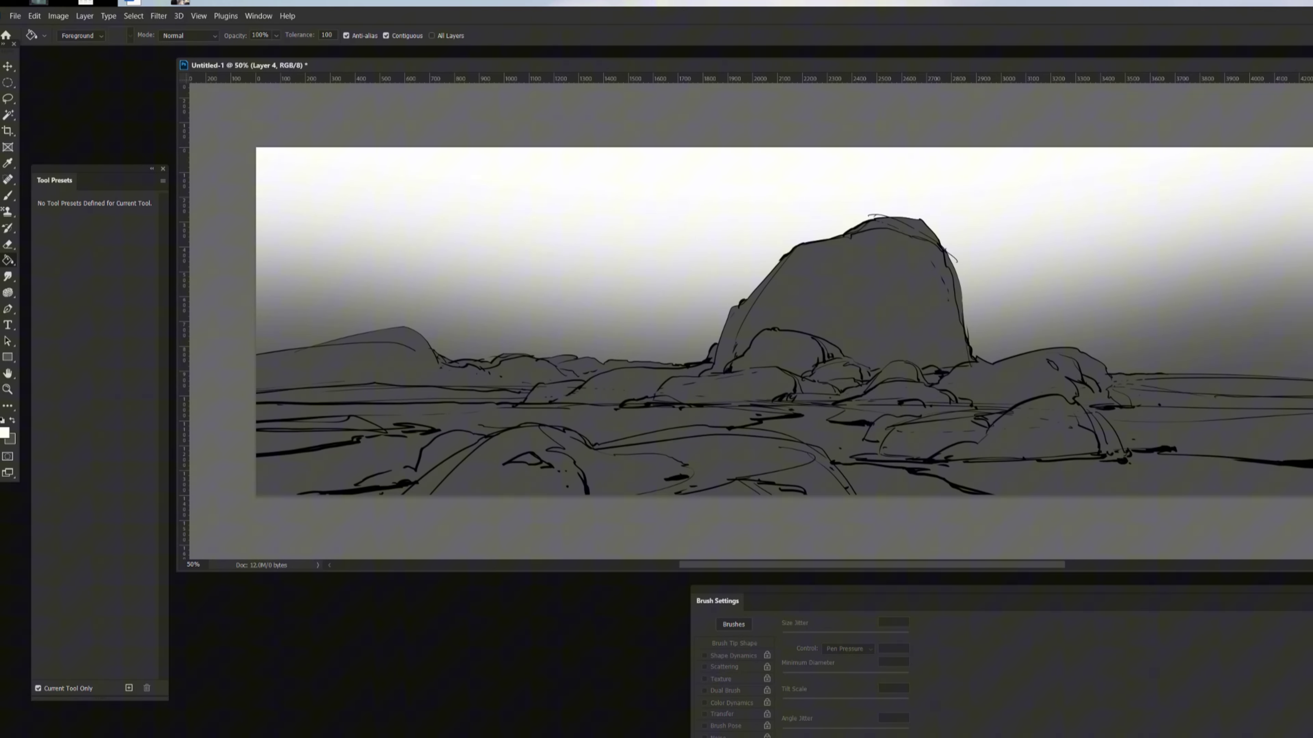
Step: Create a duplicate of the document
{"action": "key", "text": "ctrl+minus"}
{"action": "key", "text": "ctrl+minus"}
{"action": "right_click", "coordinate": [643, 67]}
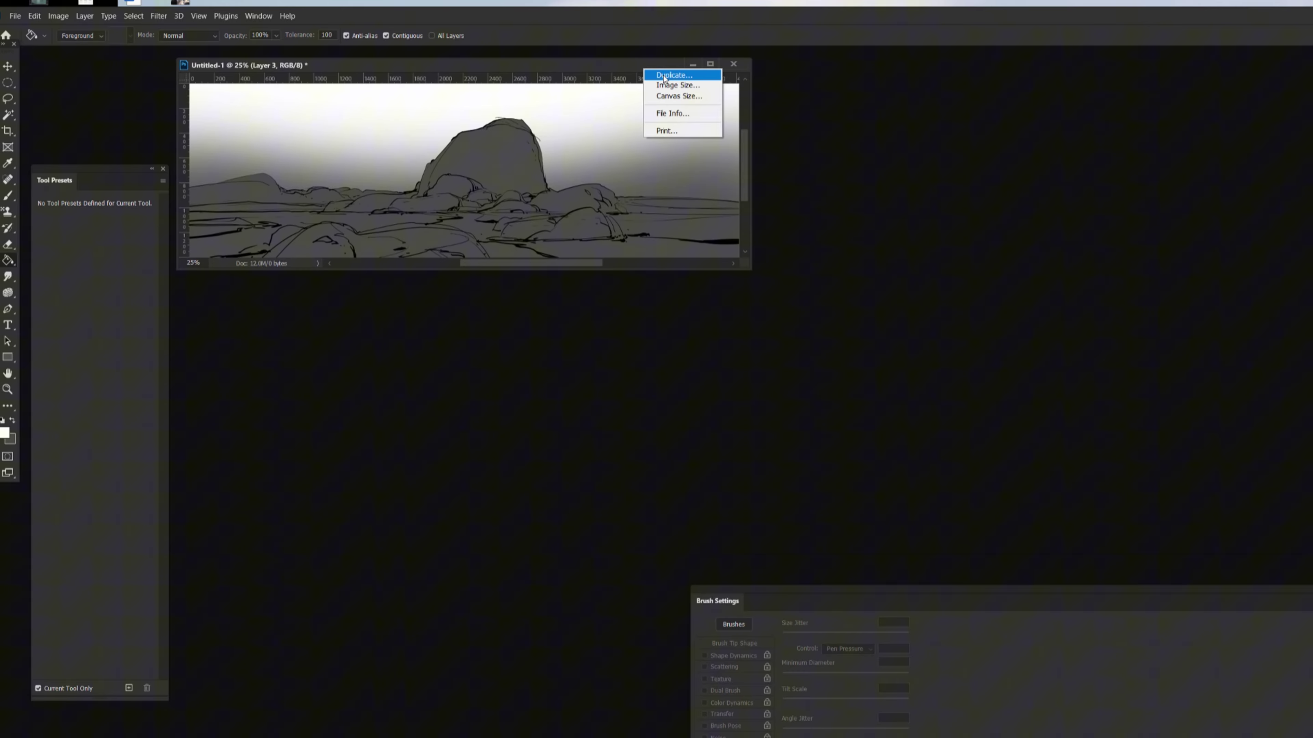
{"action": "left_click", "coordinate": [673, 74]}
{"action": "left_click", "coordinate": [920, 87]}
Step: Try selecting the ground areas between the rocks with the Magic Wand, and clear the selections
{"action": "key", "text": "l"}
{"action": "key", "text": "w"}
{"action": "left_click", "coordinate": [656, 457]}
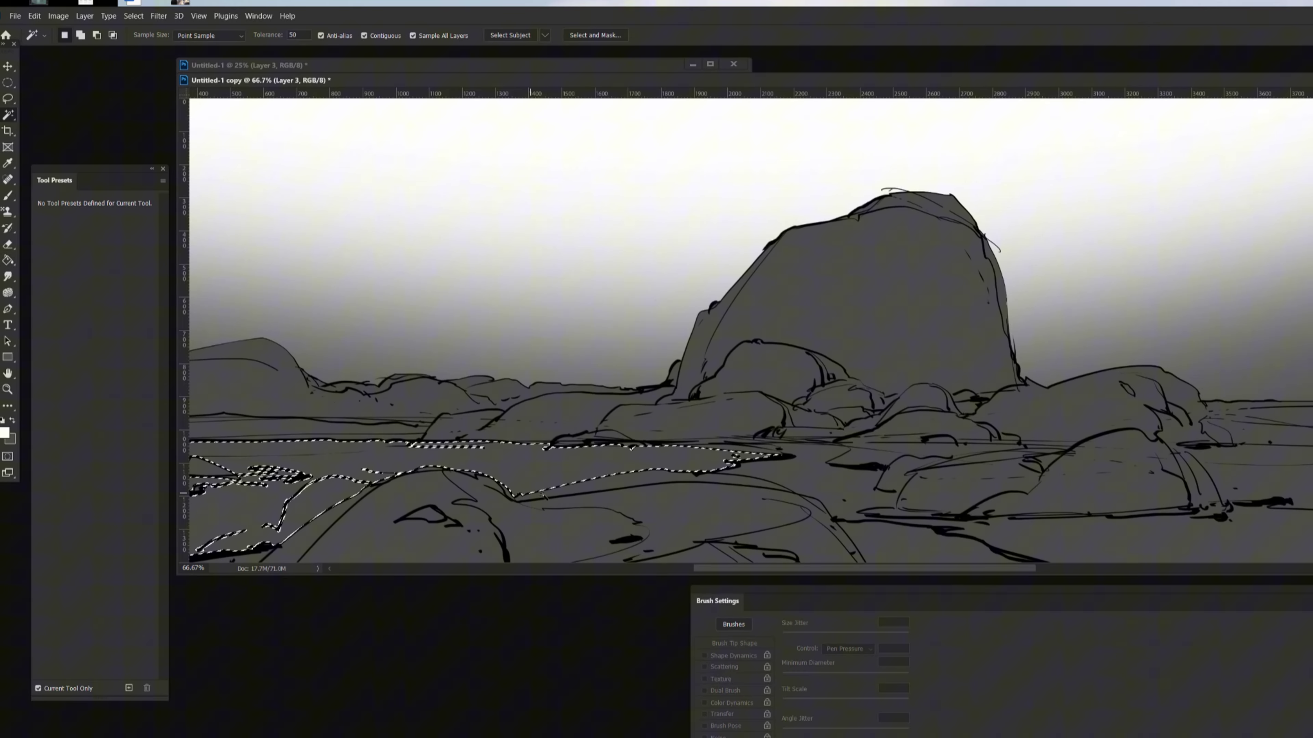
{"action": "left_click", "coordinate": [834, 487], "text": "shift"}
{"action": "key", "text": "ctrl+d"}
{"action": "left_click", "coordinate": [1026, 538]}
{"action": "key", "text": "ctrl+d"}
Step: Select the flat water areas between the foreground and middle-ground rocks using the Lasso and Magic Wand
{"action": "key", "text": "l"}
{"action": "key", "text": "q"}
{"action": "left_click_drag", "start_coordinate": [192, 443], "coordinate": [345, 446]}
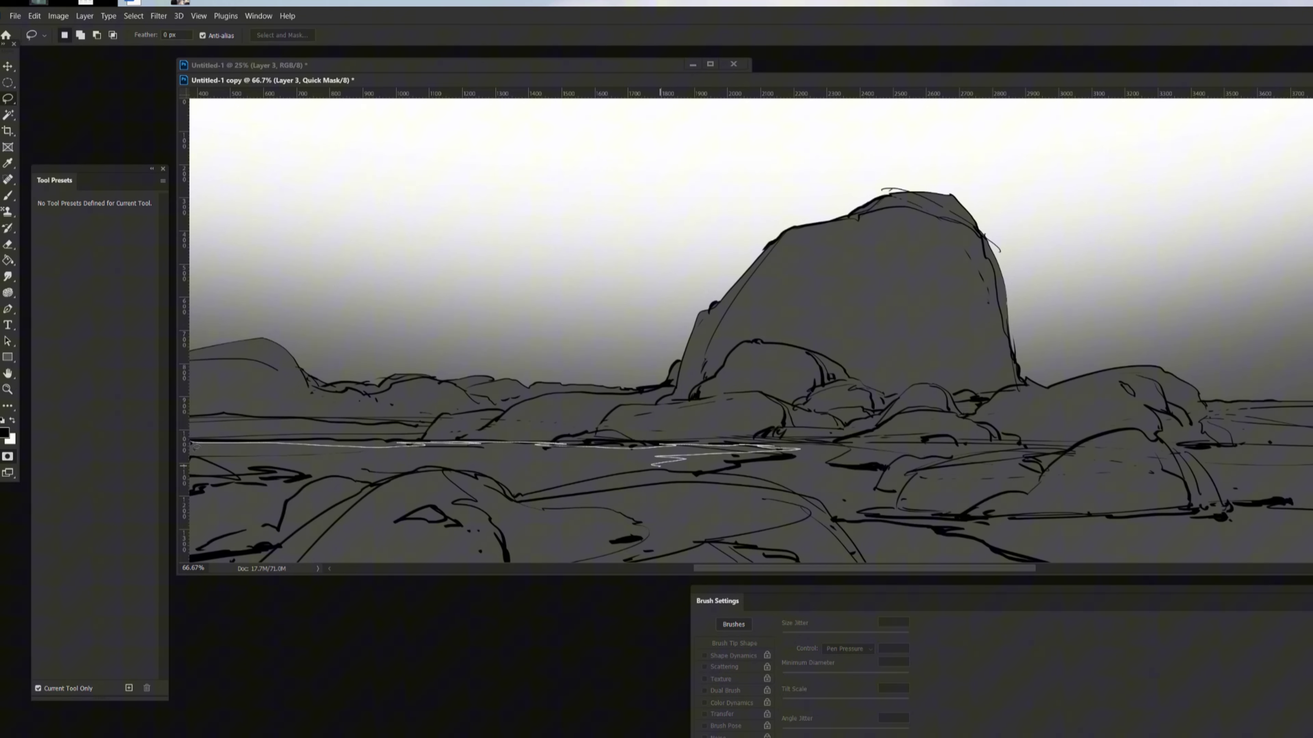
{"action": "left_click_drag", "start_coordinate": [238, 532], "coordinate": [199, 553]}
{"action": "key", "text": "w"}
{"action": "left_click", "coordinate": [357, 504]}
{"action": "key", "text": "ctrl+d"}
{"action": "left_click", "coordinate": [282, 479], "text": "shift"}
{"action": "key", "text": "b"}
{"action": "key", "text": "l"}
{"action": "mouse_move", "coordinate": [777, 447]}
{"action": "left_mouse_down"}
{"action": "mouse_move", "coordinate": [763, 476]}
{"action": "mouse_move", "coordinate": [829, 514]}
{"action": "mouse_move", "coordinate": [997, 545]}
{"action": "mouse_move", "coordinate": [1229, 502]}
{"action": "mouse_move", "coordinate": [860, 510]}
{"action": "mouse_move", "coordinate": [844, 486]}
{"action": "mouse_move", "coordinate": [908, 452]}
{"action": "mouse_move", "coordinate": [982, 451]}
{"action": "mouse_move", "coordinate": [891, 445]}
{"action": "left_mouse_up"}
{"action": "mouse_move", "coordinate": [1173, 446]}
{"action": "left_mouse_down"}
{"action": "mouse_move", "coordinate": [1280, 445]}
{"action": "mouse_move", "coordinate": [1208, 473]}
{"action": "mouse_move", "coordinate": [1174, 446]}
{"action": "left_mouse_up"}
{"action": "left_click", "coordinate": [7, 66]}
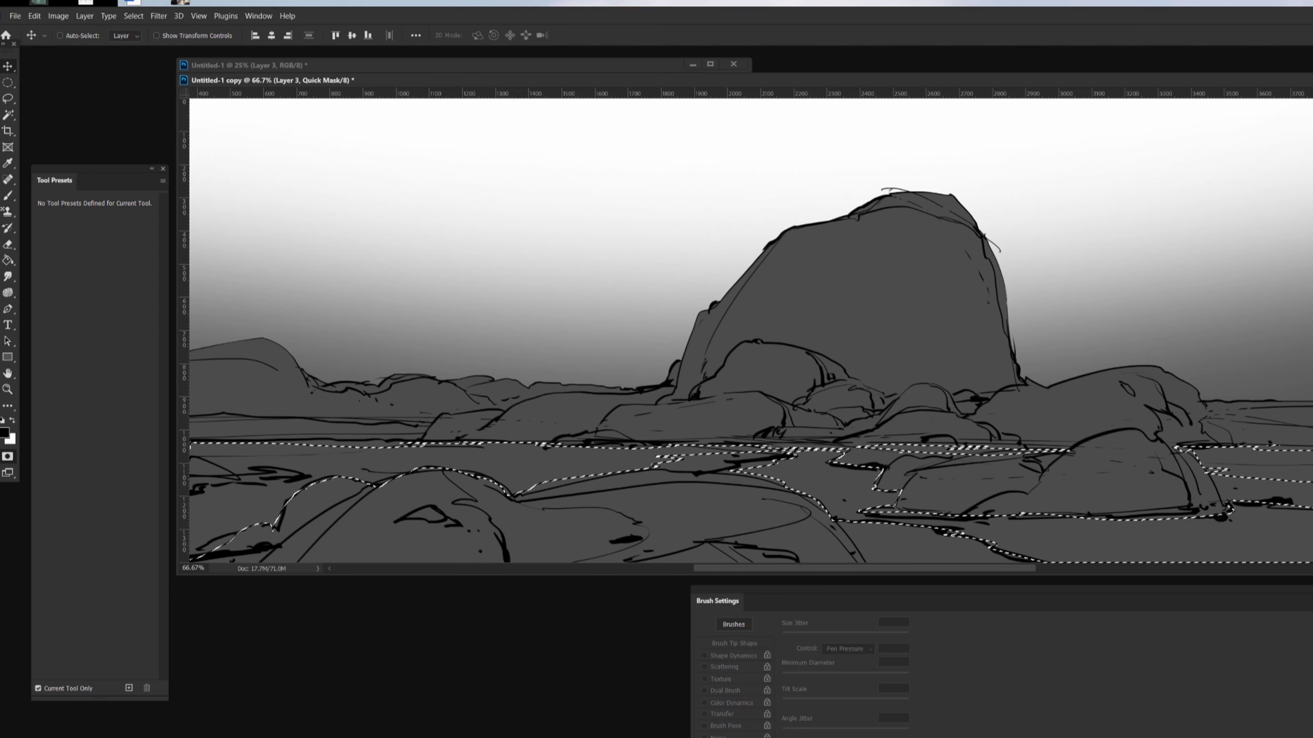
Step: Paint white into the selected water areas with a large soft brush on a new layer, keeping the selection outline hidden
{"action": "key", "text": "g"}
{"action": "key", "text": "b"}
{"action": "key", "text": "alt"}
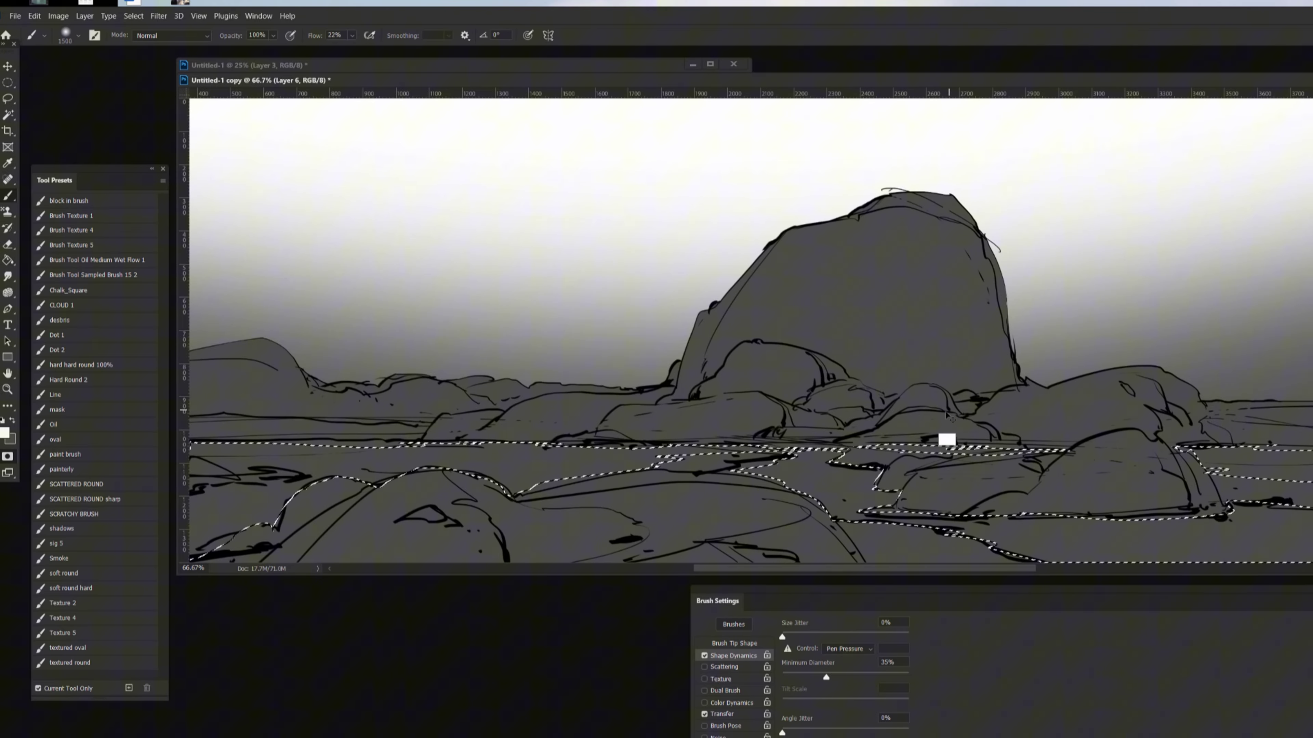
{"action": "key", "text": "ctrl+h"}
{"action": "mouse_move", "coordinate": [1075, 427]}
{"action": "left_mouse_down"}
{"action": "mouse_move", "coordinate": [434, 434]}
{"action": "mouse_move", "coordinate": [1312, 287]}
{"action": "left_mouse_up"}
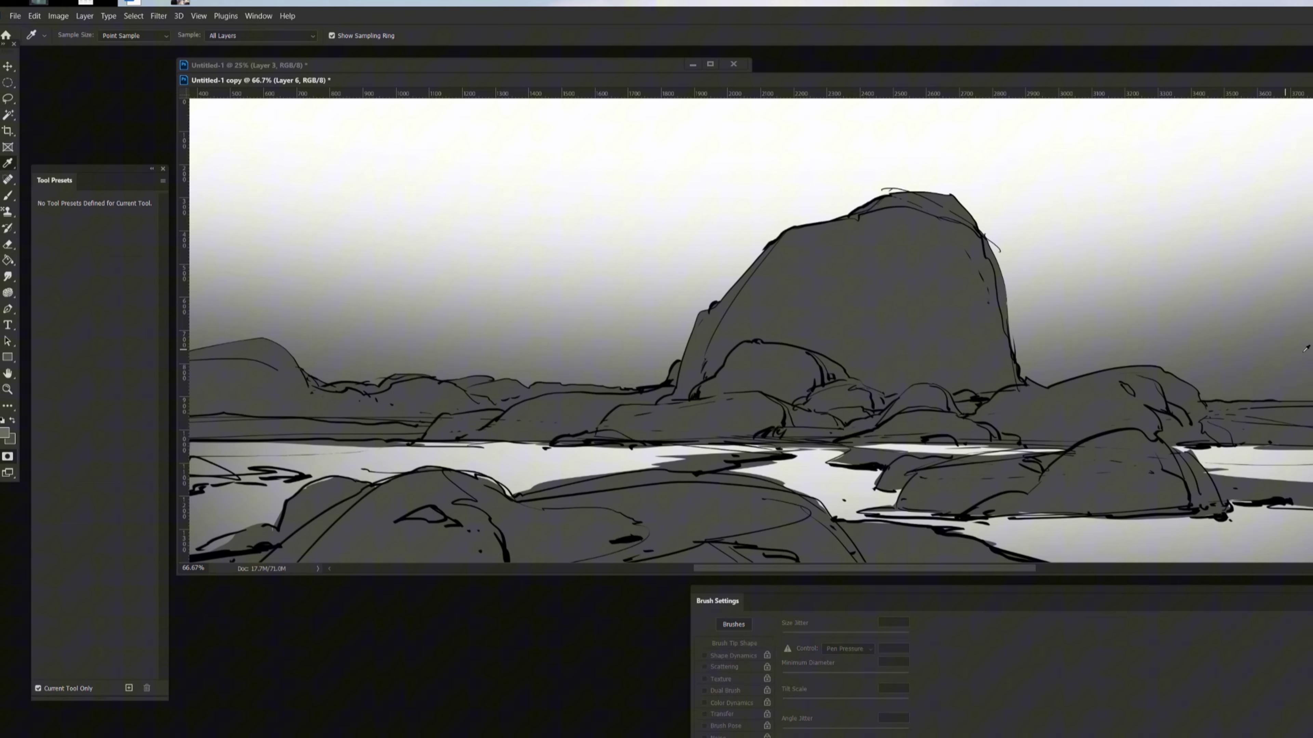
Step: Sample a mid grey from the sky near the horizon and softly tone the water along the far shoreline with a smaller brush
{"action": "left_click", "coordinate": [584, 369], "text": "alt"}
{"action": "key", "text": "bracketleft"}
{"action": "key", "text": "bracketleft"}
{"action": "key", "text": "bracketleft"}
{"action": "key", "text": "bracketleft"}
{"action": "key", "text": "bracketleft"}
{"action": "key", "text": "bracketleft"}
{"action": "key", "text": "bracketleft"}
{"action": "key", "text": "bracketleft"}
{"action": "key", "text": "bracketleft"}
{"action": "left_click_drag", "start_coordinate": [809, 409], "coordinate": [198, 402]}
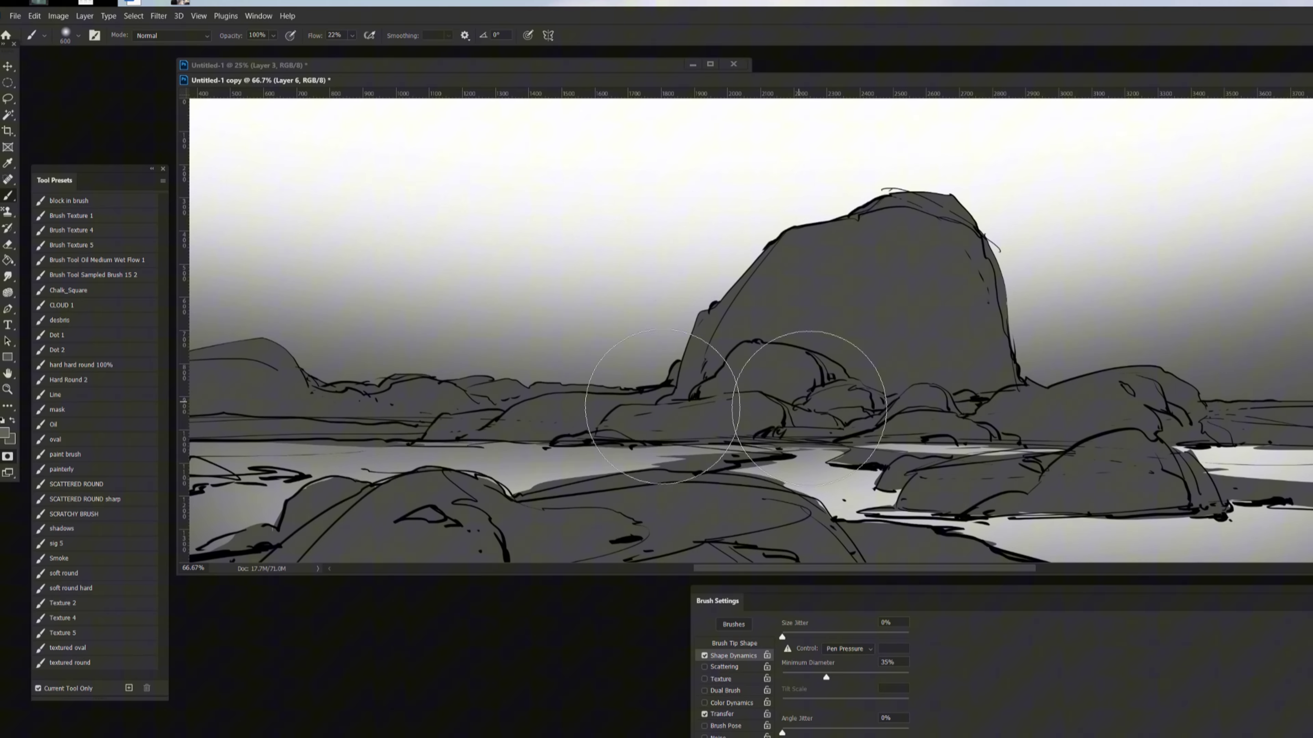
Step: Sample the large rock's dark grey and paint its soft reflection into the water below it
{"action": "key", "text": "i"}
{"action": "left_click", "coordinate": [758, 332], "text": "alt"}
{"action": "key", "text": "bracketleft"}
{"action": "key", "text": "bracketleft"}
{"action": "key", "text": "bracketleft"}
{"action": "right_click", "coordinate": [690, 416]}
{"action": "left_click", "coordinate": [822, 339]}
{"action": "mouse_move", "coordinate": [687, 420]}
{"action": "left_mouse_down"}
{"action": "mouse_move", "coordinate": [866, 502]}
{"action": "mouse_move", "coordinate": [976, 518]}
{"action": "left_mouse_up"}
Step: Add soft dark reflections in the water around the smaller rocks and along the far shoreline, using progressively smaller brush sizes
{"action": "key", "text": "bracketleft"}
{"action": "key", "text": "bracketleft"}
{"action": "mouse_move", "coordinate": [1036, 484]}
{"action": "left_mouse_down"}
{"action": "mouse_move", "coordinate": [1072, 540]}
{"action": "mouse_move", "coordinate": [1196, 540]}
{"action": "mouse_move", "coordinate": [1222, 527]}
{"action": "left_mouse_up"}
{"action": "key", "text": "bracketleft"}
{"action": "key", "text": "bracketleft"}
{"action": "left_click_drag", "start_coordinate": [1196, 413], "coordinate": [1281, 445]}
{"action": "key", "text": "bracketleft"}
{"action": "left_click_drag", "start_coordinate": [1243, 504], "coordinate": [1310, 511]}
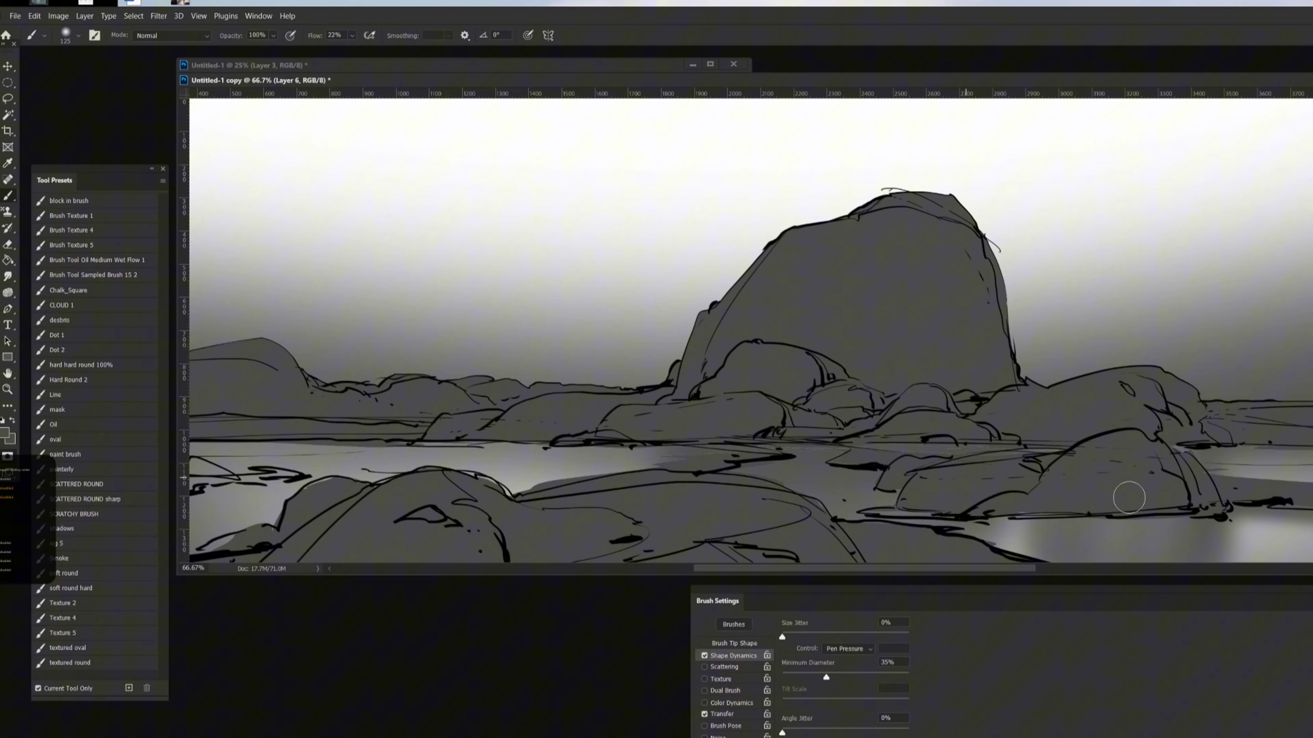
{"action": "left_click_drag", "start_coordinate": [1160, 533], "coordinate": [1084, 535]}
{"action": "key", "text": "bracketright"}
{"action": "left_click_drag", "start_coordinate": [201, 445], "coordinate": [610, 441]}
Step: Crop both sides of the canvas slightly to remove the unfinished edges of the landscape
{"action": "key", "text": "ctrl+minus"}
{"action": "key", "text": "ctrl+minus"}
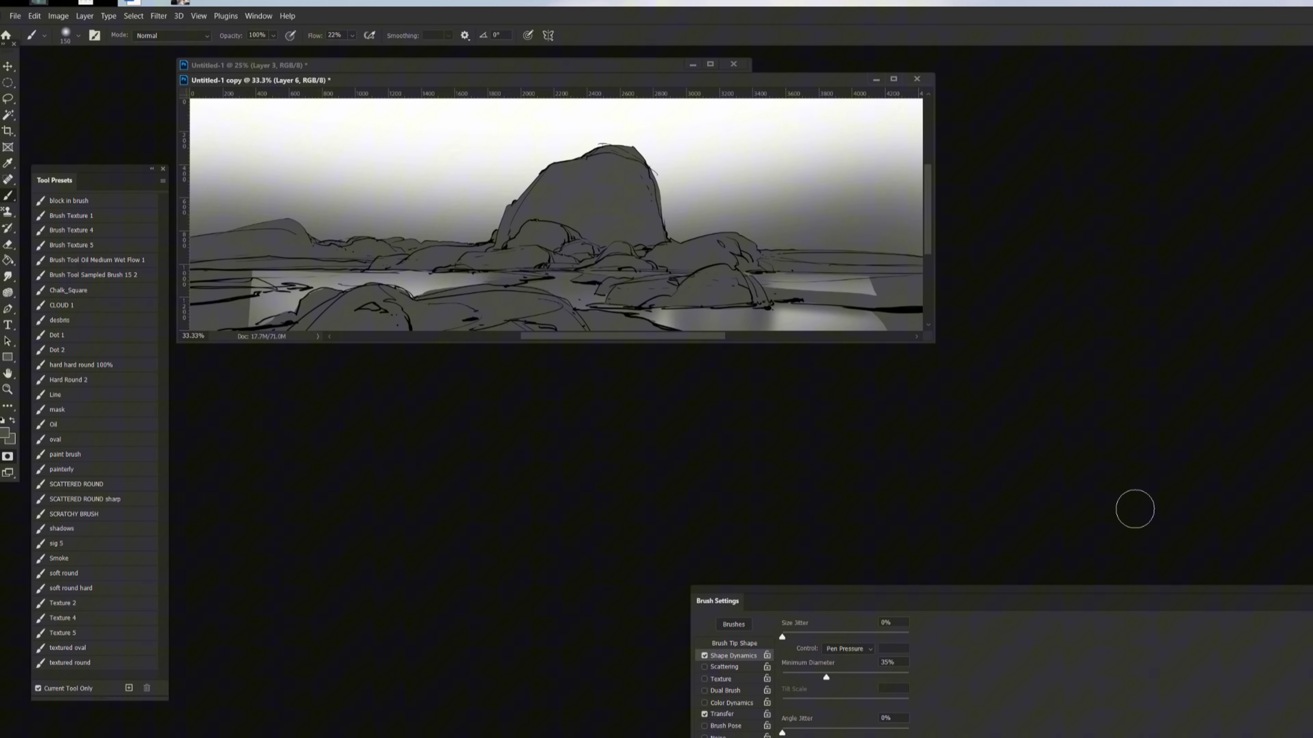
{"action": "key", "text": "ctrl+plus"}
{"action": "key", "text": "c"}
{"action": "left_click_drag", "start_coordinate": [1299, 459], "coordinate": [1312, 551]}
{"action": "key", "text": "Escape"}
{"action": "left_click_drag", "start_coordinate": [214, 317], "coordinate": [264, 317]}
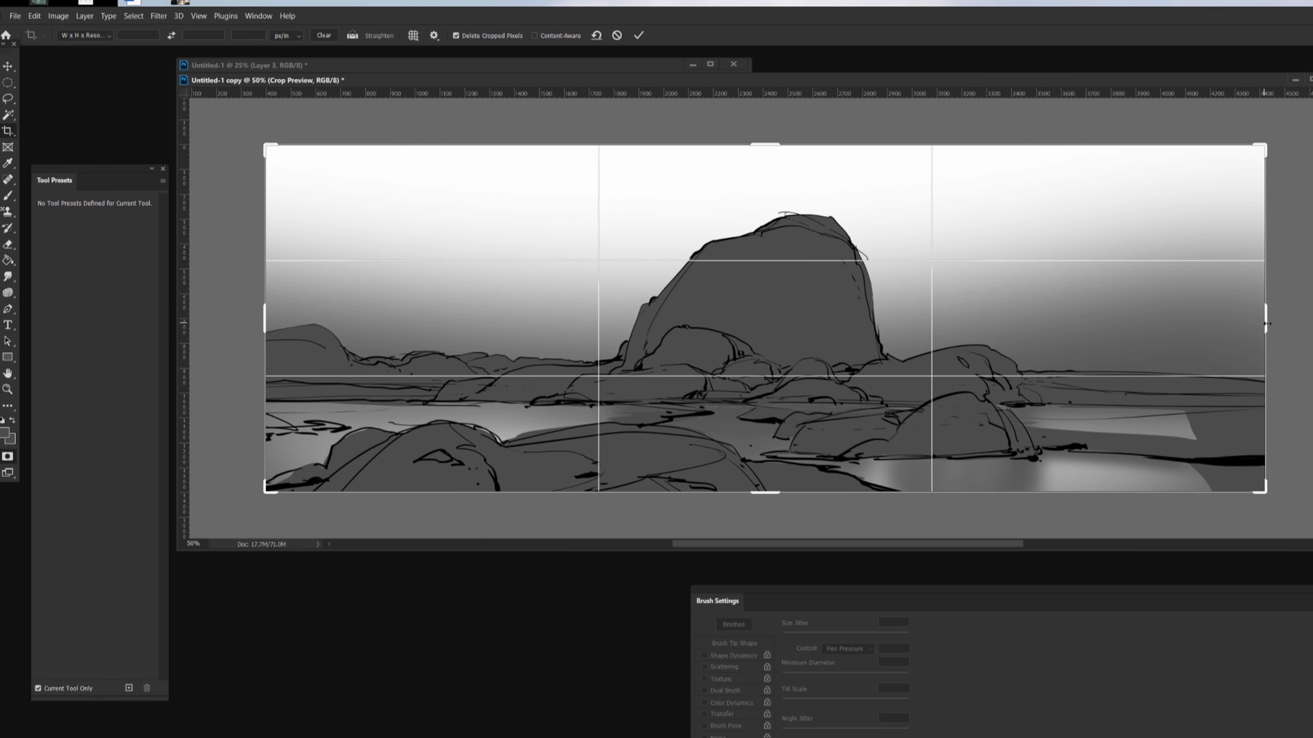
{"action": "left_click_drag", "start_coordinate": [1266, 318], "coordinate": [1219, 318]}
{"action": "key", "text": "Return"}
{"action": "key", "text": "ctrl+minus"}
{"action": "key", "text": "ctrl+minus"}
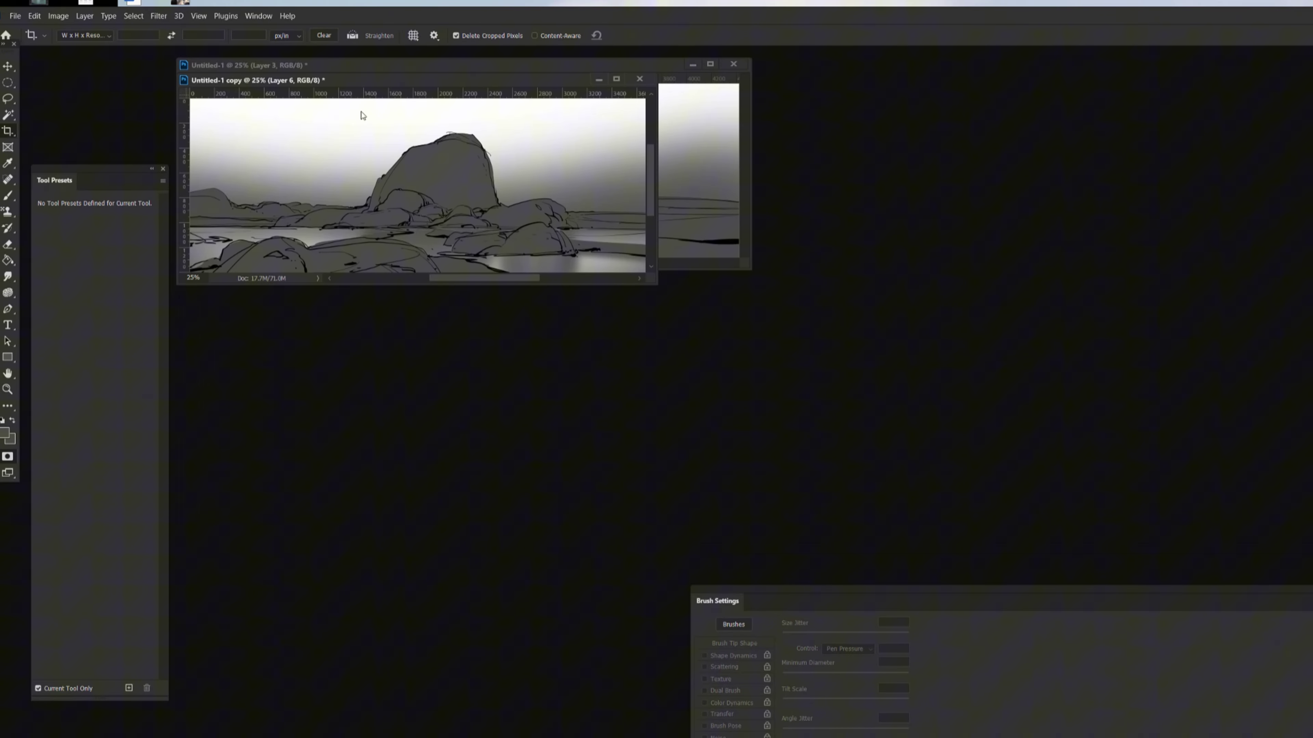
Step: Move the cropped document's window below the original and create a second duplicate of the document
{"action": "left_click_drag", "start_coordinate": [381, 77], "coordinate": [353, 403]}
{"action": "right_click", "coordinate": [353, 402]}
{"action": "left_click", "coordinate": [417, 408]}
{"action": "key", "text": "Return"}
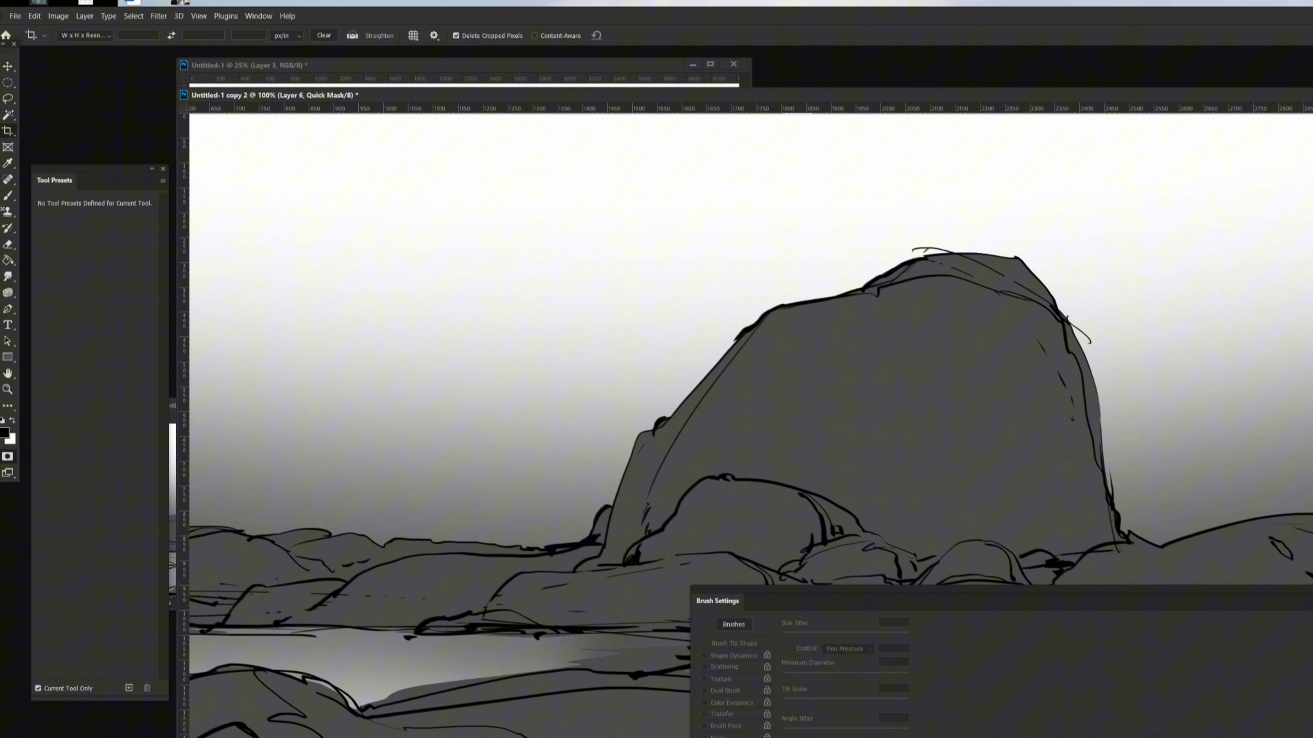
{"action": "key", "text": "ctrl+t"}
{"action": "key", "text": "ctrl+minus"}
{"action": "key", "text": "ctrl+minus"}
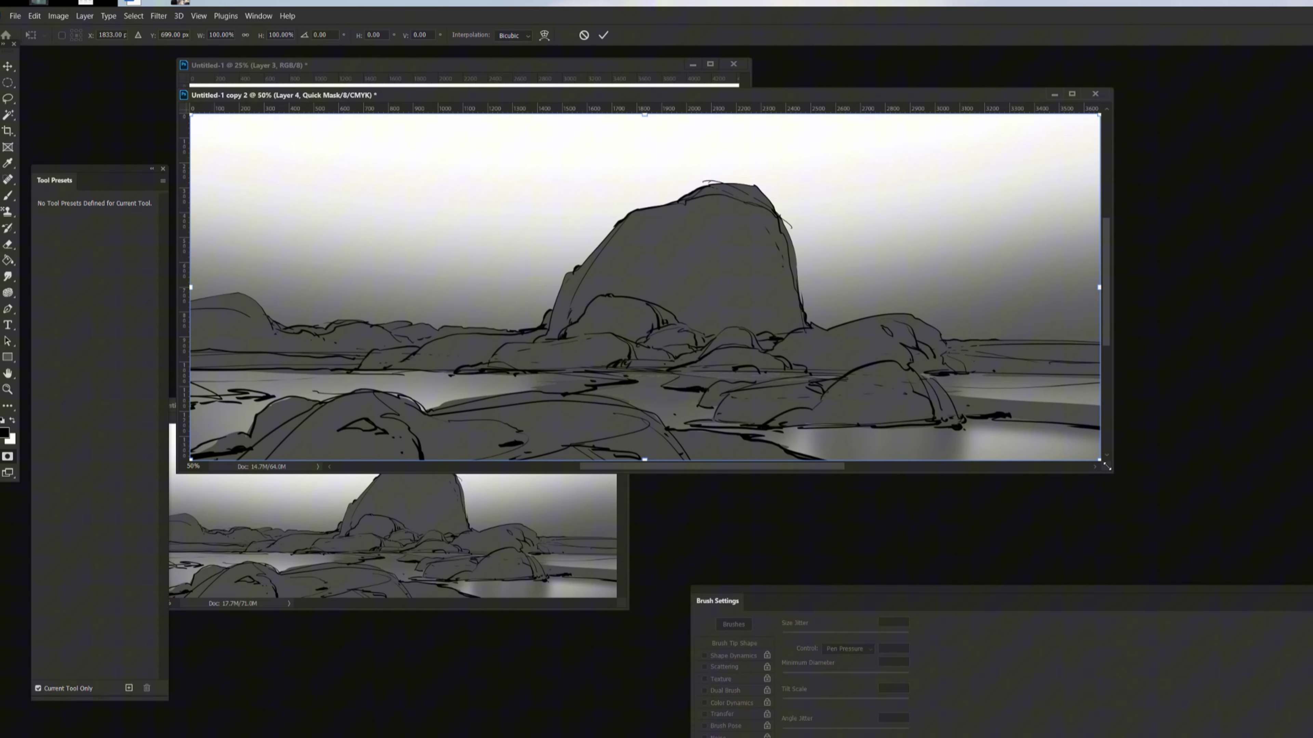
{"action": "left_click_drag", "start_coordinate": [1113, 472], "coordinate": [1312, 737]}
{"action": "left_click_drag", "start_coordinate": [261, 339], "coordinate": [1162, 535]}
{"action": "key", "text": "Return"}
{"action": "left_click_drag", "start_coordinate": [876, 487], "coordinate": [862, 427]}
{"action": "key", "text": "ctrl+z"}
{"action": "left_click_drag", "start_coordinate": [1109, 342], "coordinate": [1125, 251]}
{"action": "key", "text": "ctrl+z"}
{"action": "left_click", "coordinate": [7, 83]}
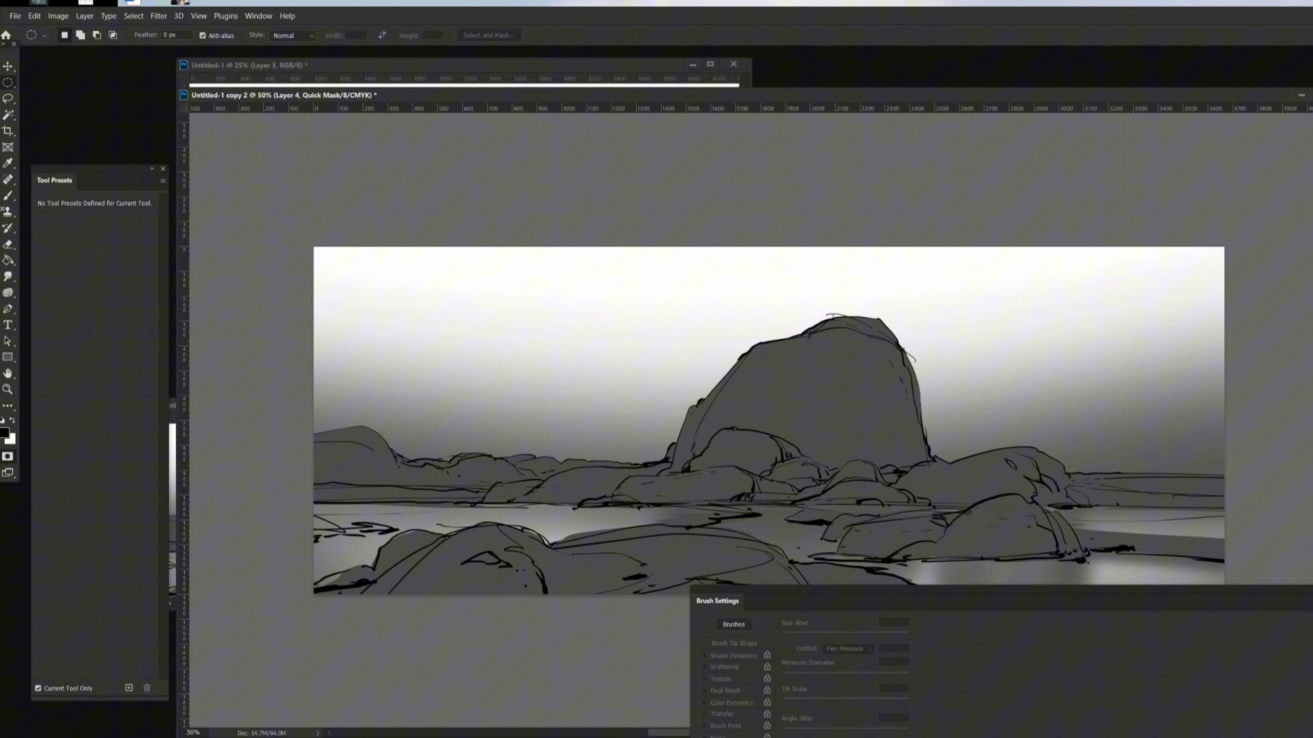
{"action": "key", "text": "Escape"}
{"action": "key", "text": "b"}
{"action": "key", "text": "q"}
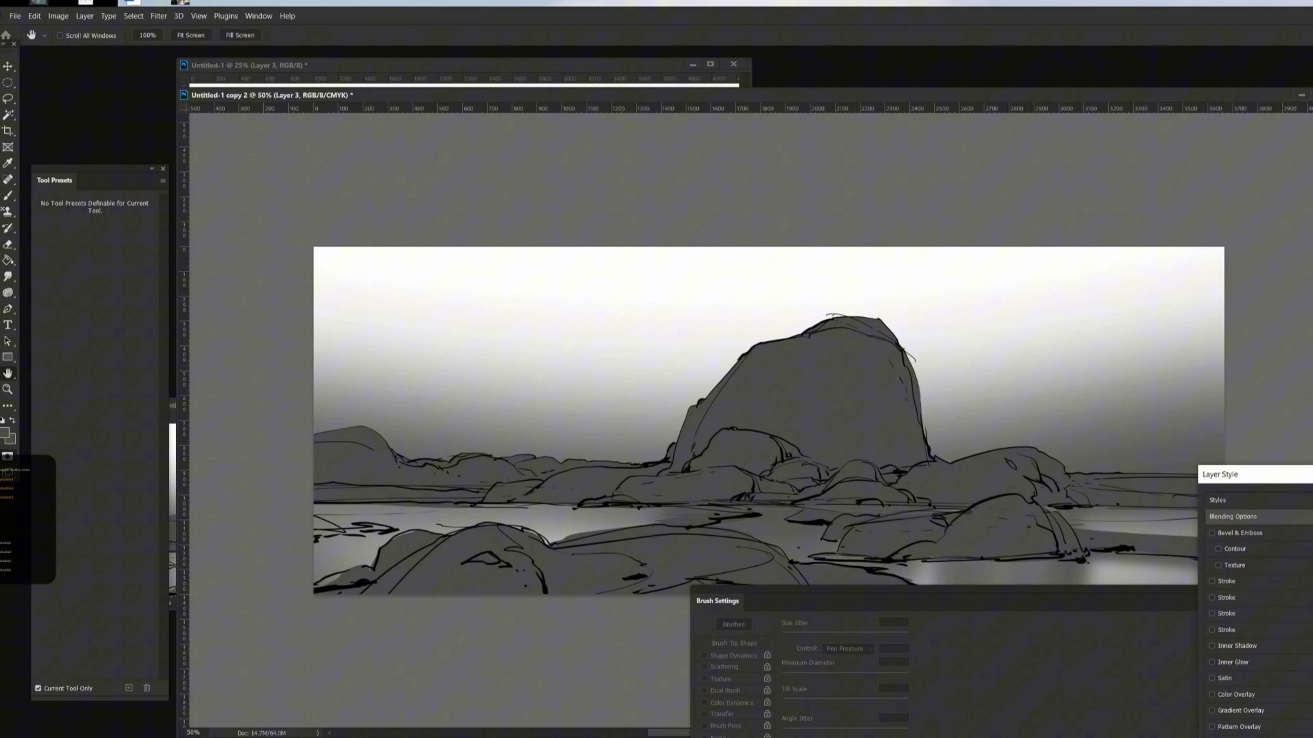
{"action": "key", "text": "alt+bracketright"}
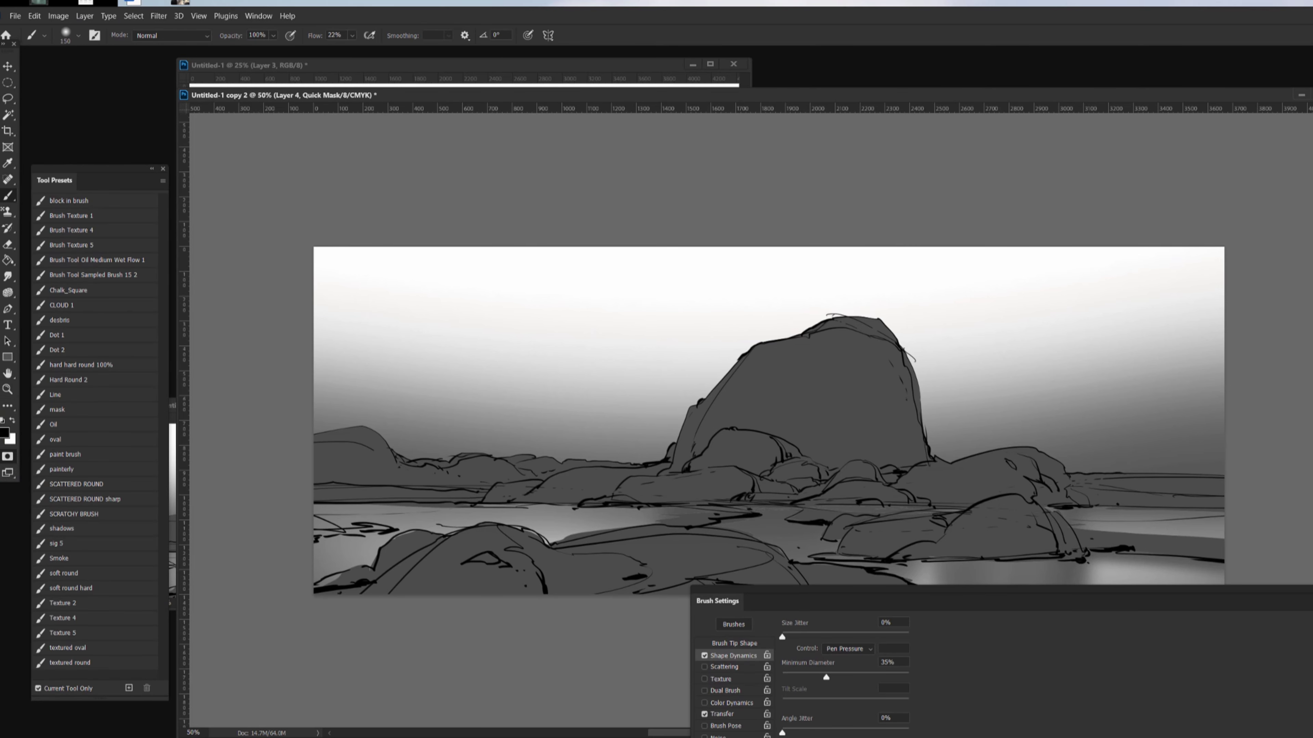
Step: Leave Quick Mask mode, flip the Layer 4 sky gradient vertically, and shift it so the lightest band sits behind the horizon
{"action": "key", "text": "q"}
{"action": "key", "text": "v"}
{"action": "key", "text": "ctrl+t"}
{"action": "right_click", "coordinate": [1033, 391]}
{"action": "left_click", "coordinate": [1062, 645]}
{"action": "key", "text": "Return"}
{"action": "left_click_drag", "start_coordinate": [988, 381], "coordinate": [1011, 246]}
{"action": "left_click_drag", "start_coordinate": [1004, 331], "coordinate": [1001, 361]}
{"action": "left_click_drag", "start_coordinate": [1069, 330], "coordinate": [1068, 377]}
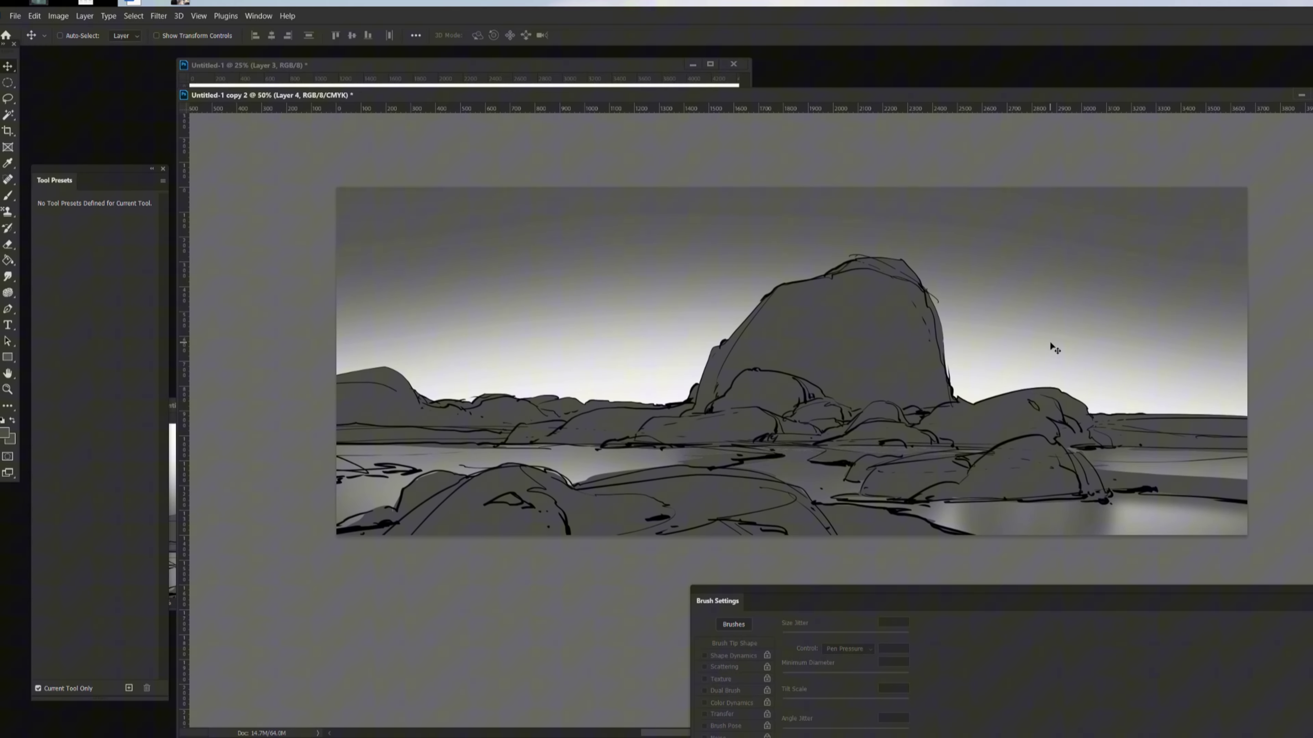
Step: Lighten the water on Layer 6 with an enlarged soft round brush, using a light grey from the sky
{"action": "key", "text": "ctrl+minus"}
{"action": "key", "text": "ctrl+minus"}
{"action": "key", "text": "ctrl+plus"}
{"action": "key", "text": "ctrl+plus"}
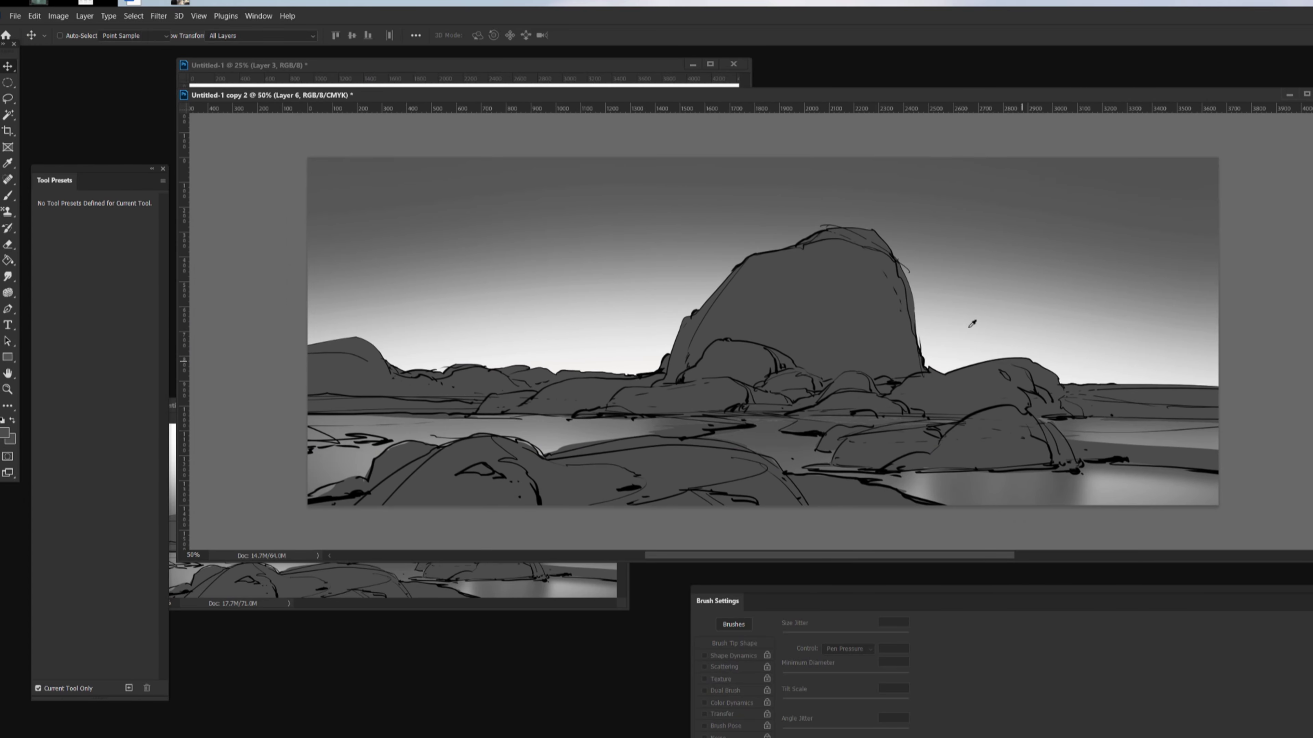
{"action": "key", "text": "b"}
{"action": "left_click", "coordinate": [72, 578]}
{"action": "key", "text": "bracketright"}
{"action": "key", "text": "bracketright"}
{"action": "key", "text": "bracketright"}
{"action": "key", "text": "bracketright"}
{"action": "key", "text": "bracketright"}
{"action": "key", "text": "bracketright"}
{"action": "mouse_move", "coordinate": [1071, 403]}
{"action": "left_mouse_down"}
{"action": "mouse_move", "coordinate": [1088, 392]}
{"action": "mouse_move", "coordinate": [1137, 434]}
{"action": "mouse_move", "coordinate": [956, 481]}
{"action": "mouse_move", "coordinate": [372, 440]}
{"action": "mouse_move", "coordinate": [281, 419]}
{"action": "left_mouse_up"}
Step: Sample the rock's dark grey and paint soft reflections into the water beneath the large rock, far shoreline and foreground rocks
{"action": "key", "text": "bracketleft"}
{"action": "key", "text": "bracketleft"}
{"action": "key", "text": "bracketleft"}
{"action": "left_click", "coordinate": [792, 358], "text": "alt"}
{"action": "mouse_move", "coordinate": [734, 422]}
{"action": "left_mouse_down"}
{"action": "mouse_move", "coordinate": [671, 427]}
{"action": "mouse_move", "coordinate": [796, 436]}
{"action": "mouse_move", "coordinate": [847, 463]}
{"action": "mouse_move", "coordinate": [806, 457]}
{"action": "left_mouse_up"}
{"action": "key", "text": "bracketleft"}
{"action": "key", "text": "bracketleft"}
{"action": "mouse_move", "coordinate": [493, 407]}
{"action": "left_mouse_down"}
{"action": "mouse_move", "coordinate": [651, 420]}
{"action": "mouse_move", "coordinate": [610, 418]}
{"action": "left_mouse_up"}
{"action": "key", "text": "bracketleft"}
{"action": "left_click_drag", "start_coordinate": [465, 411], "coordinate": [331, 413]}
{"action": "mouse_move", "coordinate": [904, 470]}
{"action": "left_mouse_down"}
{"action": "mouse_move", "coordinate": [930, 455]}
{"action": "mouse_move", "coordinate": [1069, 480]}
{"action": "mouse_move", "coordinate": [930, 455]}
{"action": "mouse_move", "coordinate": [1209, 470]}
{"action": "mouse_move", "coordinate": [1063, 445]}
{"action": "left_mouse_up"}
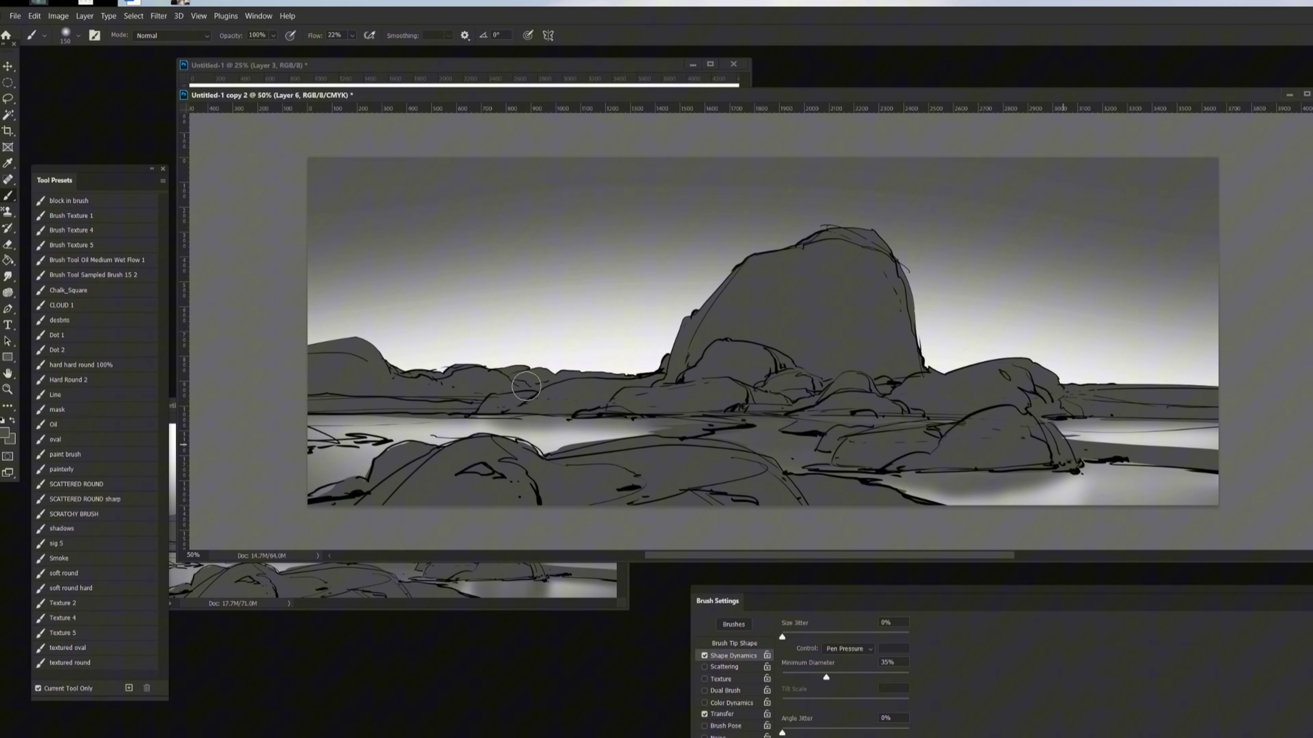
Step: Sample the light water tone and softly brush it over the middle stretch of water with a larger brush
{"action": "left_click", "coordinate": [528, 431], "text": "alt"}
{"action": "key", "text": "bracketright"}
{"action": "key", "text": "bracketright"}
{"action": "key", "text": "bracketright"}
{"action": "key", "text": "bracketright"}
{"action": "key", "text": "bracketright"}
{"action": "key", "text": "bracketright"}
{"action": "mouse_move", "coordinate": [801, 445]}
{"action": "left_mouse_down"}
{"action": "mouse_move", "coordinate": [775, 437]}
{"action": "mouse_move", "coordinate": [879, 419]}
{"action": "left_mouse_up"}
{"action": "left_click_drag", "start_coordinate": [878, 419], "coordinate": [618, 424]}
{"action": "mouse_move", "coordinate": [919, 420]}
{"action": "left_mouse_down"}
{"action": "mouse_move", "coordinate": [827, 420]}
{"action": "mouse_move", "coordinate": [930, 421]}
{"action": "mouse_move", "coordinate": [785, 425]}
{"action": "mouse_move", "coordinate": [749, 449]}
{"action": "left_mouse_up"}
{"action": "key", "text": "bracketleft"}
{"action": "key", "text": "bracketleft"}
{"action": "key", "text": "ctrl+minus"}
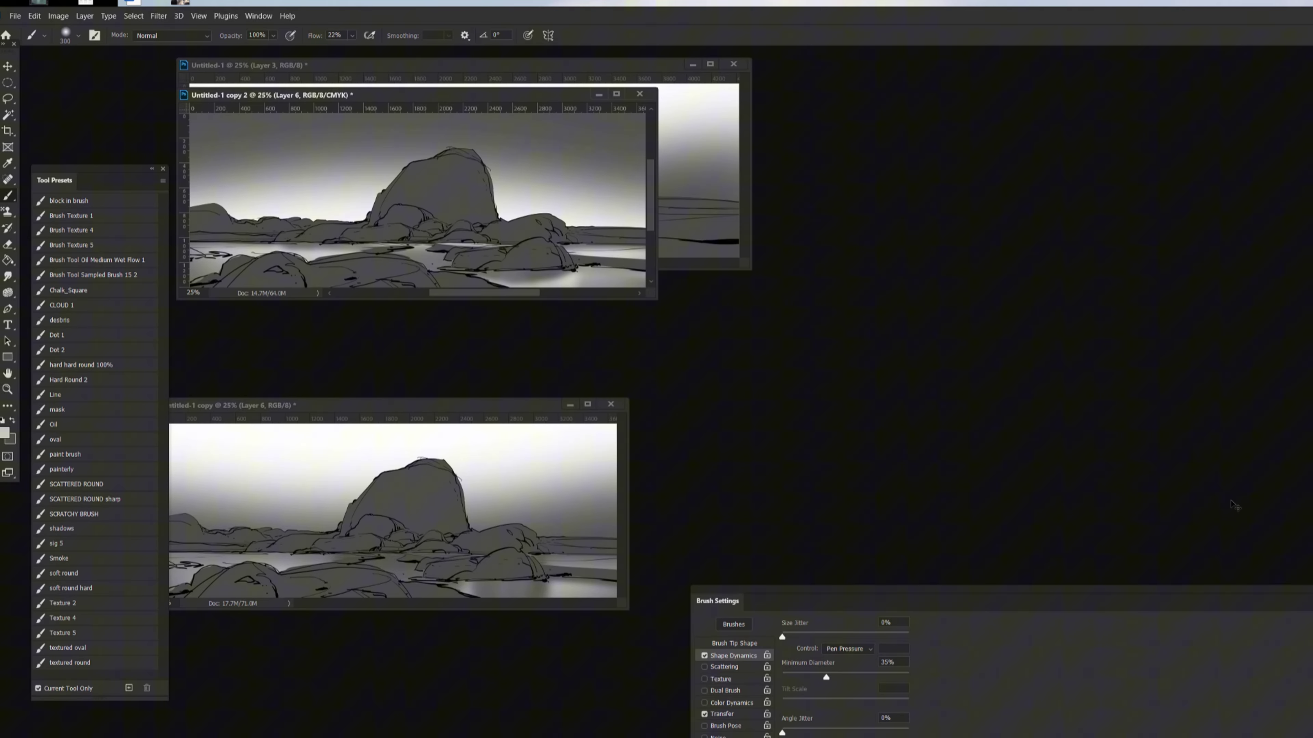
Step: Arrange the windows so the brush notes in the original document show above the enlarged second copy, and activate the copy
{"action": "left_click_drag", "start_coordinate": [409, 95], "coordinate": [897, 197]}
{"action": "key", "text": "ctrl+plus"}
{"action": "key", "text": "ctrl+plus"}
{"action": "key", "text": "ctrl+plus"}
{"action": "left_click", "coordinate": [621, 77]}
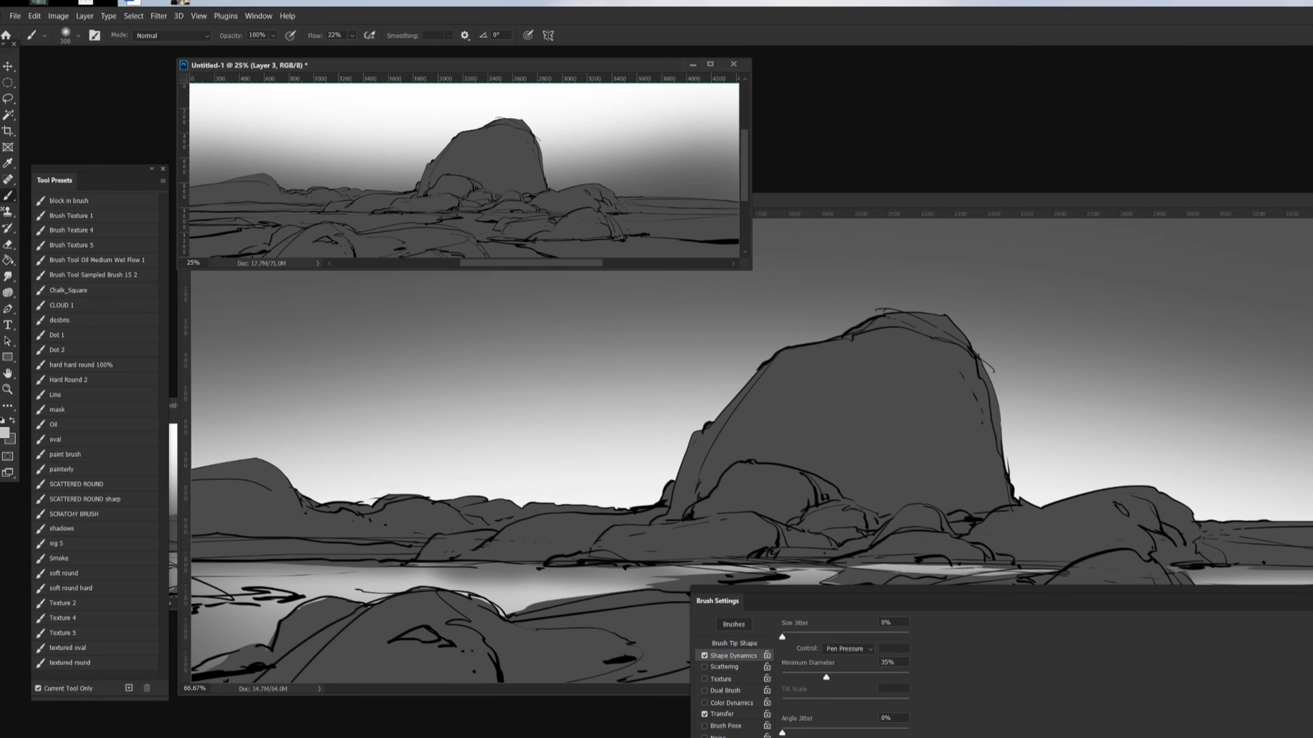
{"action": "key", "text": "ctrl+plus"}
{"action": "left_click", "coordinate": [1142, 361]}
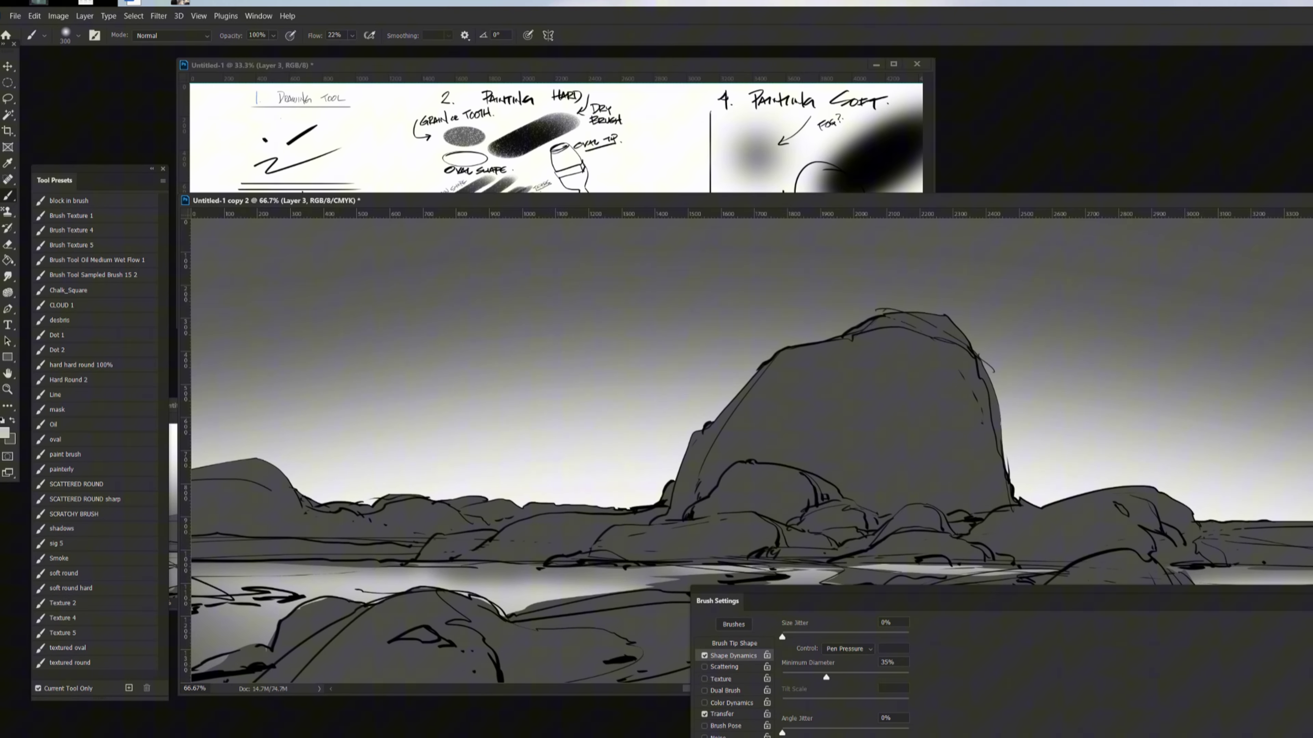
Step: Try the oval and paint brush presets with strokes across the large rock, undoing each one
{"action": "left_click", "coordinate": [64, 439]}
{"action": "mouse_move", "coordinate": [821, 362]}
{"action": "left_mouse_down"}
{"action": "mouse_move", "coordinate": [813, 481]}
{"action": "mouse_move", "coordinate": [1188, 561]}
{"action": "left_mouse_up"}
{"action": "key", "text": "ctrl+z"}
{"action": "left_click", "coordinate": [64, 455]}
{"action": "left_click_drag", "start_coordinate": [886, 383], "coordinate": [1261, 567]}
{"action": "key", "text": "ctrl+z"}
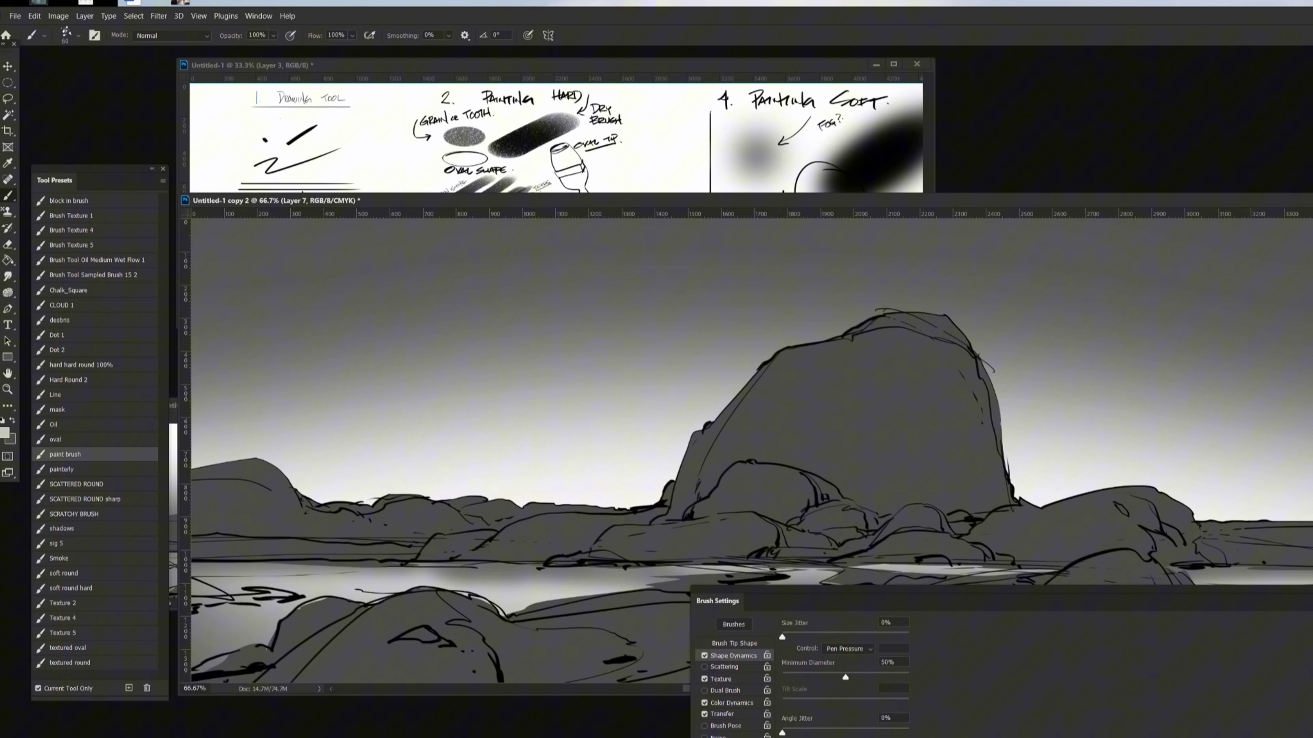
Step: With the oval brush preset, sample the foreground rock's grey and darken the foreground rocks using a much larger brush
{"action": "key", "text": "ctrl+minus"}
{"action": "left_click", "coordinate": [72, 439]}
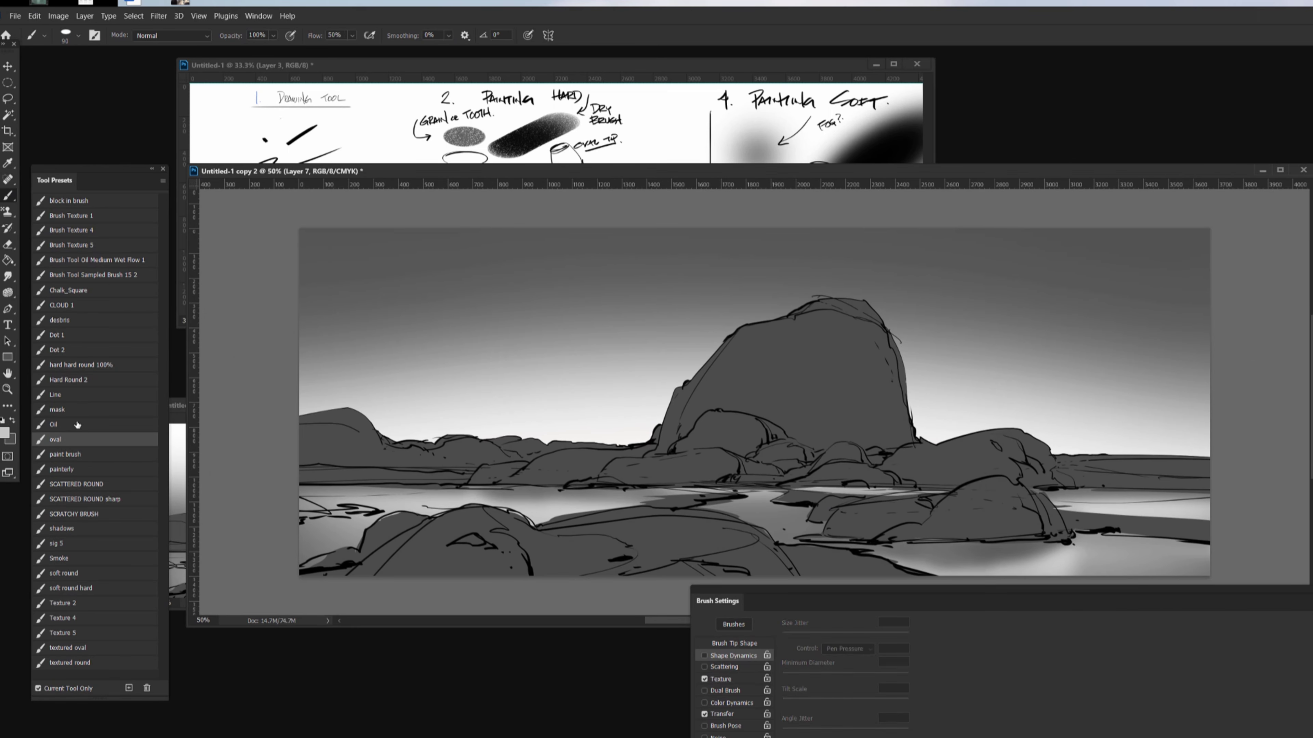
{"action": "left_click", "coordinate": [528, 571], "text": "alt"}
{"action": "key", "text": "bracketright"}
{"action": "key", "text": "bracketright"}
{"action": "key", "text": "bracketright"}
{"action": "key", "text": "bracketright"}
{"action": "key", "text": "bracketright"}
{"action": "key", "text": "bracketright"}
{"action": "key", "text": "bracketright"}
{"action": "key", "text": "bracketright"}
{"action": "key", "text": "bracketright"}
{"action": "mouse_move", "coordinate": [528, 543]}
{"action": "left_mouse_down"}
{"action": "mouse_move", "coordinate": [331, 576]}
{"action": "mouse_move", "coordinate": [713, 538]}
{"action": "mouse_move", "coordinate": [853, 548]}
{"action": "mouse_move", "coordinate": [1028, 511]}
{"action": "mouse_move", "coordinate": [1165, 503]}
{"action": "left_mouse_up"}
Step: Sample the middle-distance rocks' grey and darken the band of low rocks below the large rock with progressively smaller brushes
{"action": "key", "text": "bracketleft"}
{"action": "key", "text": "bracketleft"}
{"action": "left_click", "coordinate": [965, 469], "text": "alt"}
{"action": "mouse_move", "coordinate": [831, 477]}
{"action": "left_mouse_down"}
{"action": "mouse_move", "coordinate": [1020, 459]}
{"action": "mouse_move", "coordinate": [1205, 474]}
{"action": "left_mouse_up"}
{"action": "key", "text": "bracketleft"}
{"action": "key", "text": "bracketleft"}
{"action": "key", "text": "bracketleft"}
{"action": "key", "text": "bracketleft"}
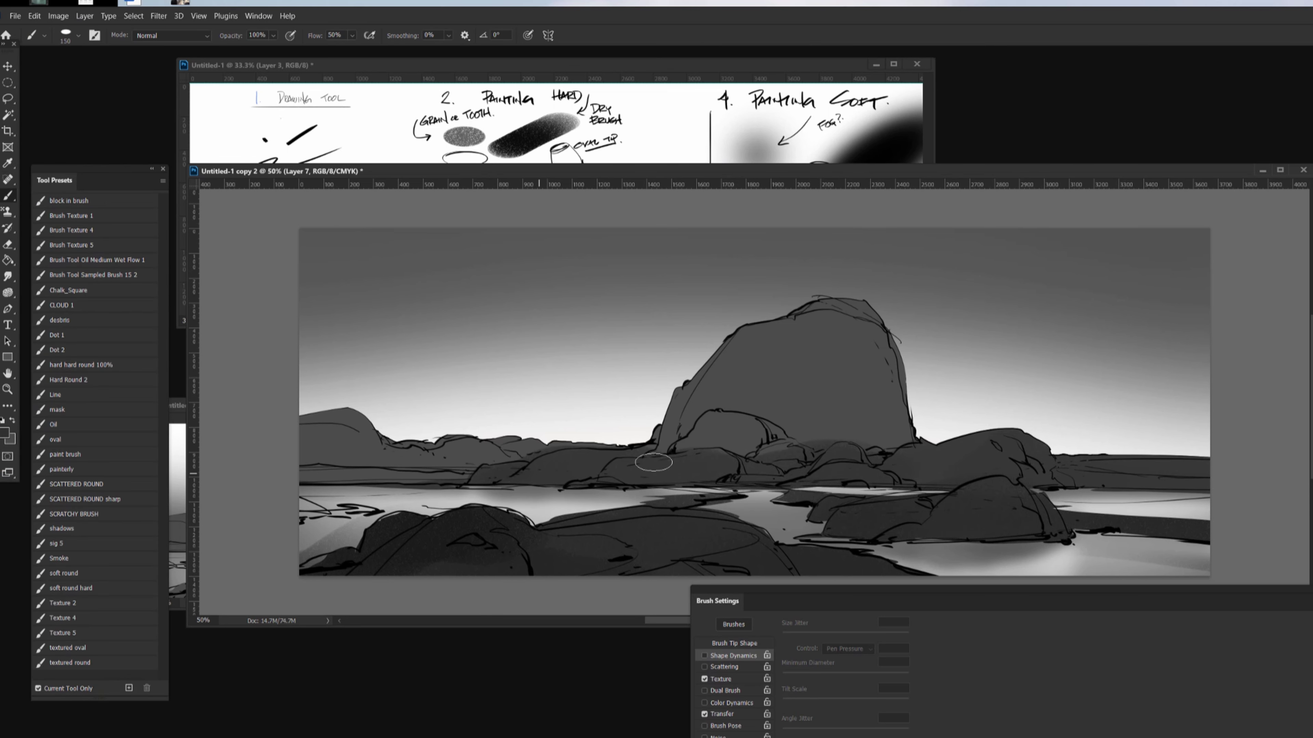
{"action": "key", "text": "bracketleft"}
{"action": "key", "text": "bracketleft"}
{"action": "mouse_move", "coordinate": [695, 445]}
{"action": "left_mouse_down"}
{"action": "mouse_move", "coordinate": [710, 447]}
{"action": "mouse_move", "coordinate": [699, 437]}
{"action": "mouse_move", "coordinate": [727, 417]}
{"action": "mouse_move", "coordinate": [782, 445]}
{"action": "mouse_move", "coordinate": [730, 440]}
{"action": "mouse_move", "coordinate": [822, 441]}
{"action": "left_mouse_up"}
Step: Resample rock greys and brush a darker tone along the base of the shoreline on both sides of the scene
{"action": "left_click", "coordinate": [841, 387], "text": "alt"}
{"action": "key", "text": "alt"}
{"action": "key", "text": "alt"}
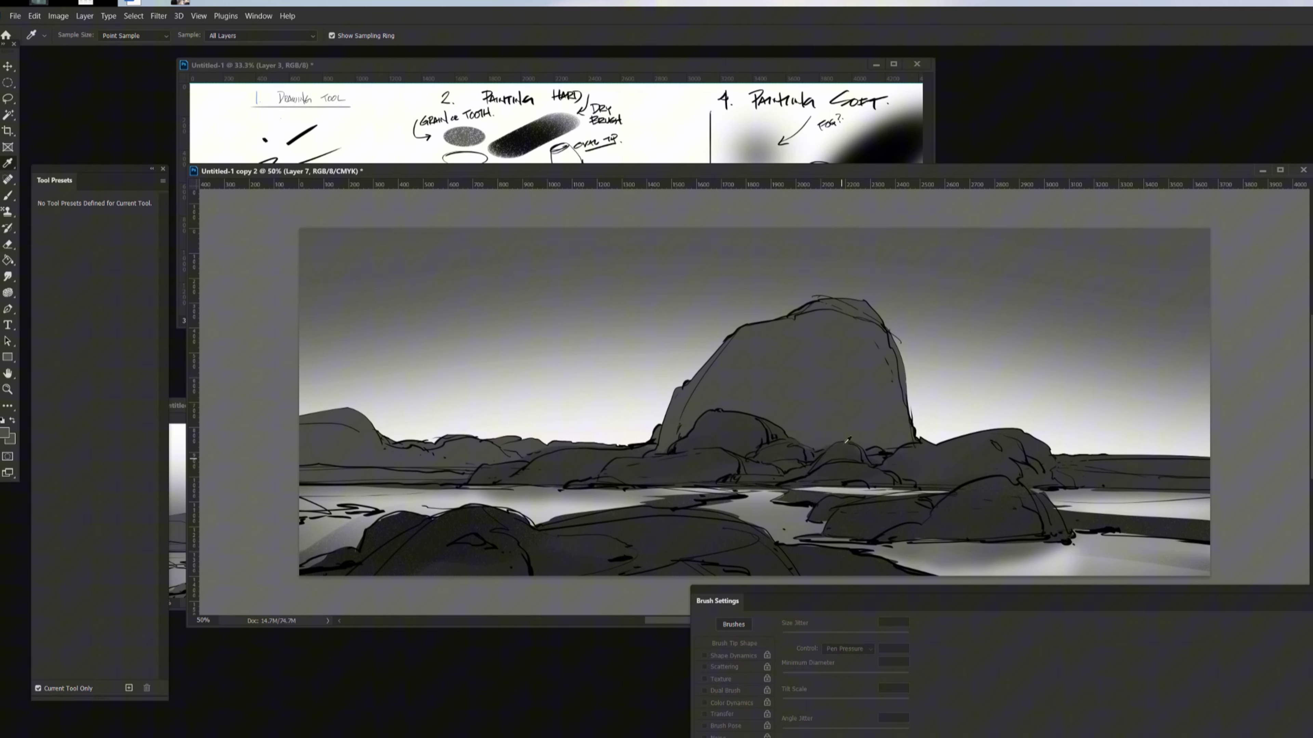
{"action": "key", "text": "alt"}
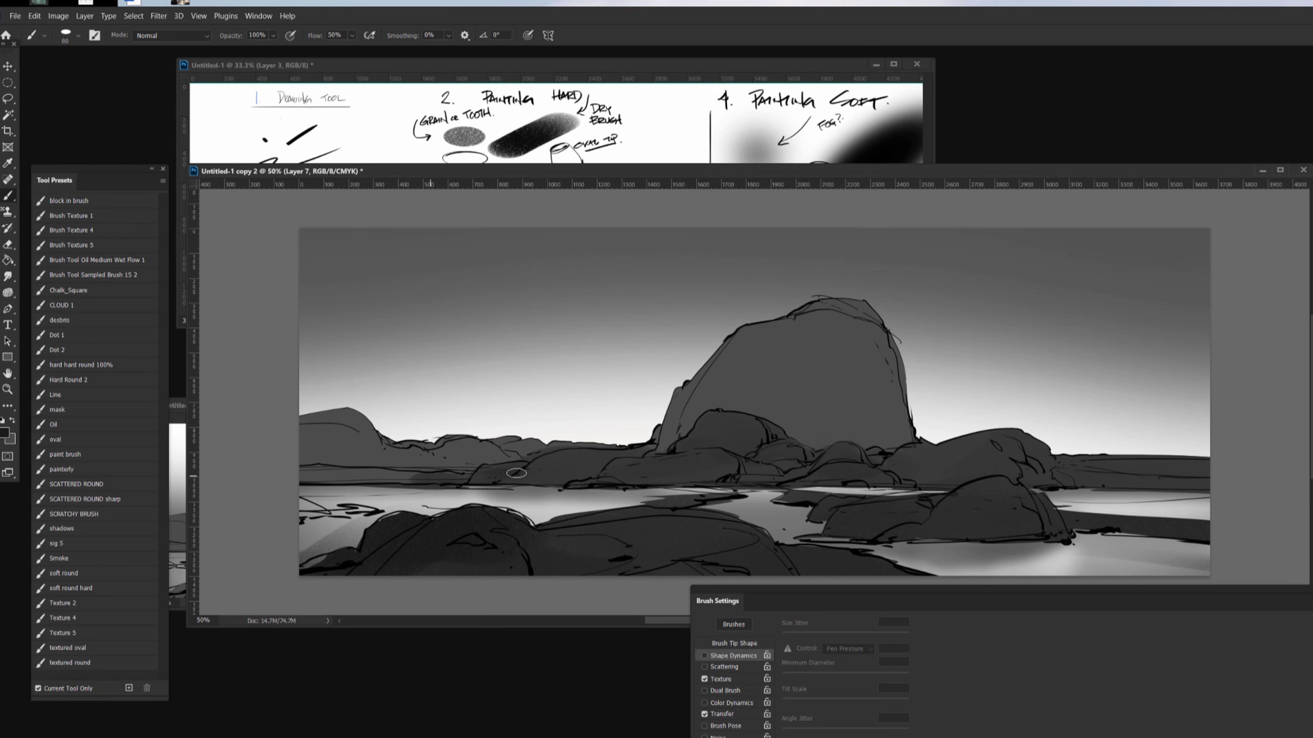
{"action": "left_click_drag", "start_coordinate": [424, 475], "coordinate": [306, 475]}
{"action": "left_click_drag", "start_coordinate": [1036, 478], "coordinate": [1080, 479]}
Step: Paint soft vertical tonal streaks down the face of the large rock, resampling greys between strokes
{"action": "mouse_move", "coordinate": [823, 329]}
{"action": "left_mouse_down"}
{"action": "mouse_move", "coordinate": [832, 393]}
{"action": "mouse_move", "coordinate": [875, 395]}
{"action": "mouse_move", "coordinate": [906, 454]}
{"action": "mouse_move", "coordinate": [817, 417]}
{"action": "mouse_move", "coordinate": [779, 349]}
{"action": "mouse_move", "coordinate": [773, 417]}
{"action": "left_mouse_up"}
{"action": "left_click", "coordinate": [796, 339], "text": "alt"}
{"action": "left_click_drag", "start_coordinate": [799, 325], "coordinate": [827, 370]}
{"action": "mouse_move", "coordinate": [807, 302]}
{"action": "left_mouse_down"}
{"action": "mouse_move", "coordinate": [847, 419]}
{"action": "mouse_move", "coordinate": [775, 345]}
{"action": "mouse_move", "coordinate": [812, 416]}
{"action": "left_mouse_up"}
{"action": "left_click", "coordinate": [793, 379], "text": "alt"}
{"action": "left_click_drag", "start_coordinate": [865, 334], "coordinate": [860, 432]}
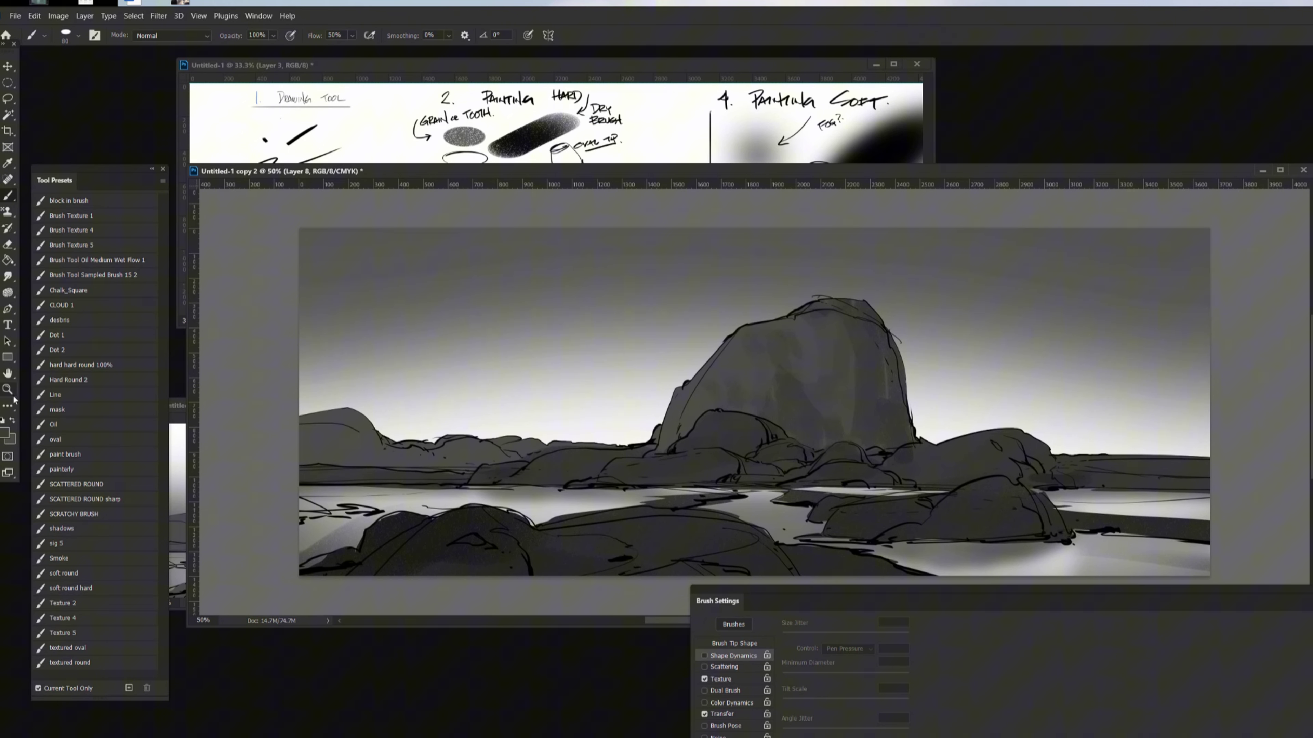
Step: Switch to the paint brush preset, sample a foreground dark and paint shadows on the rock group standing in the water
{"action": "left_click", "coordinate": [82, 456]}
{"action": "left_click_drag", "start_coordinate": [620, 439], "coordinate": [956, 348]}
{"action": "key", "text": "ctrl+z"}
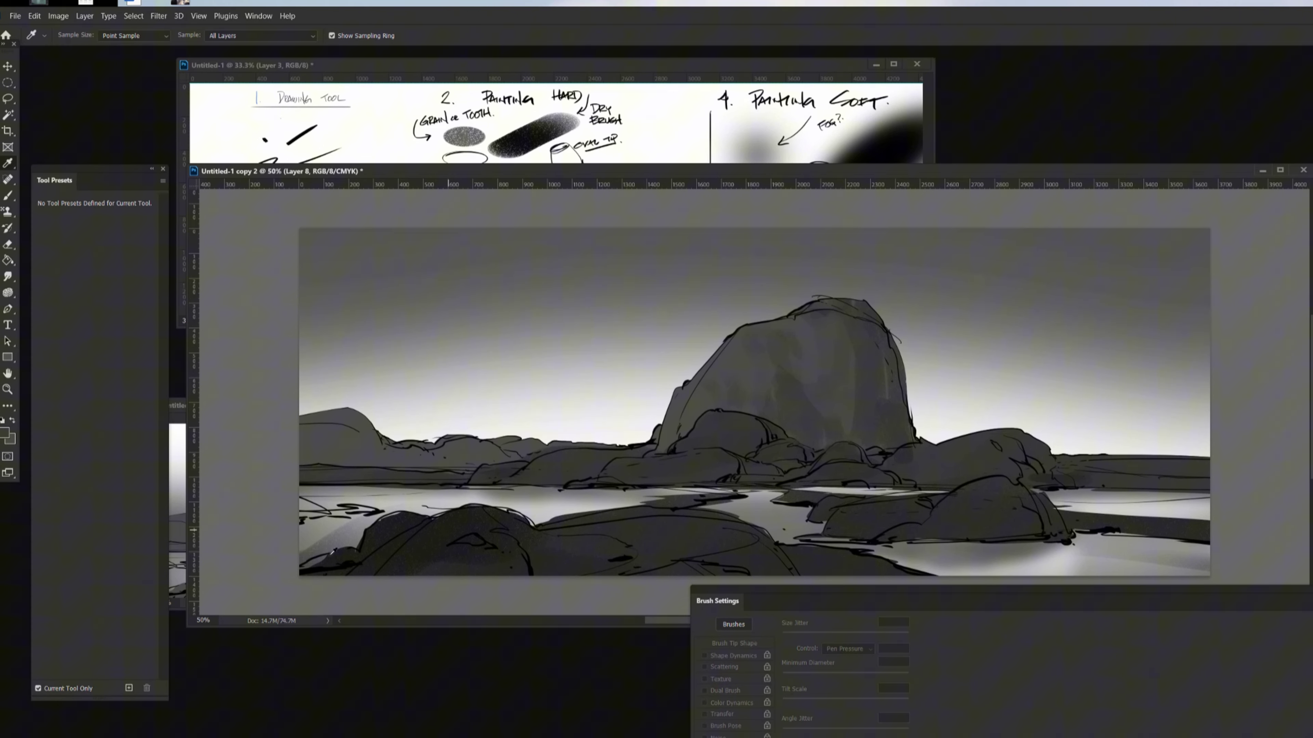
{"action": "left_click", "coordinate": [310, 559], "text": "alt"}
{"action": "mouse_move", "coordinate": [1003, 481]}
{"action": "left_mouse_down"}
{"action": "mouse_move", "coordinate": [1029, 536]}
{"action": "mouse_move", "coordinate": [997, 501]}
{"action": "mouse_move", "coordinate": [1057, 536]}
{"action": "left_mouse_up"}
{"action": "key", "text": "bracketleft"}
{"action": "key", "text": "bracketleft"}
{"action": "key", "text": "bracketleft"}
{"action": "mouse_move", "coordinate": [1021, 517]}
{"action": "left_mouse_down"}
{"action": "mouse_move", "coordinate": [1021, 529]}
{"action": "mouse_move", "coordinate": [985, 538]}
{"action": "left_mouse_up"}
{"action": "key", "text": "bracketleft"}
{"action": "mouse_move", "coordinate": [917, 507]}
{"action": "left_mouse_down"}
{"action": "mouse_move", "coordinate": [938, 498]}
{"action": "mouse_move", "coordinate": [920, 521]}
{"action": "left_mouse_up"}
Step: Paint dark shadows on the right side of the rounded rock beside the large rock and on the small rocks between them
{"action": "key", "text": "bracketright"}
{"action": "key", "text": "bracketright"}
{"action": "left_click_drag", "start_coordinate": [994, 441], "coordinate": [1039, 482]}
{"action": "mouse_move", "coordinate": [1016, 440]}
{"action": "left_mouse_down"}
{"action": "mouse_move", "coordinate": [1031, 465]}
{"action": "mouse_move", "coordinate": [1043, 459]}
{"action": "left_mouse_up"}
{"action": "mouse_move", "coordinate": [1041, 447]}
{"action": "left_mouse_down"}
{"action": "mouse_move", "coordinate": [1031, 469]}
{"action": "mouse_move", "coordinate": [1053, 474]}
{"action": "mouse_move", "coordinate": [1052, 454]}
{"action": "mouse_move", "coordinate": [1055, 468]}
{"action": "left_mouse_up"}
{"action": "key", "text": "bracketleft"}
{"action": "key", "text": "bracketleft"}
{"action": "left_click_drag", "start_coordinate": [1040, 468], "coordinate": [1032, 491]}
{"action": "left_click_drag", "start_coordinate": [1051, 473], "coordinate": [1070, 486]}
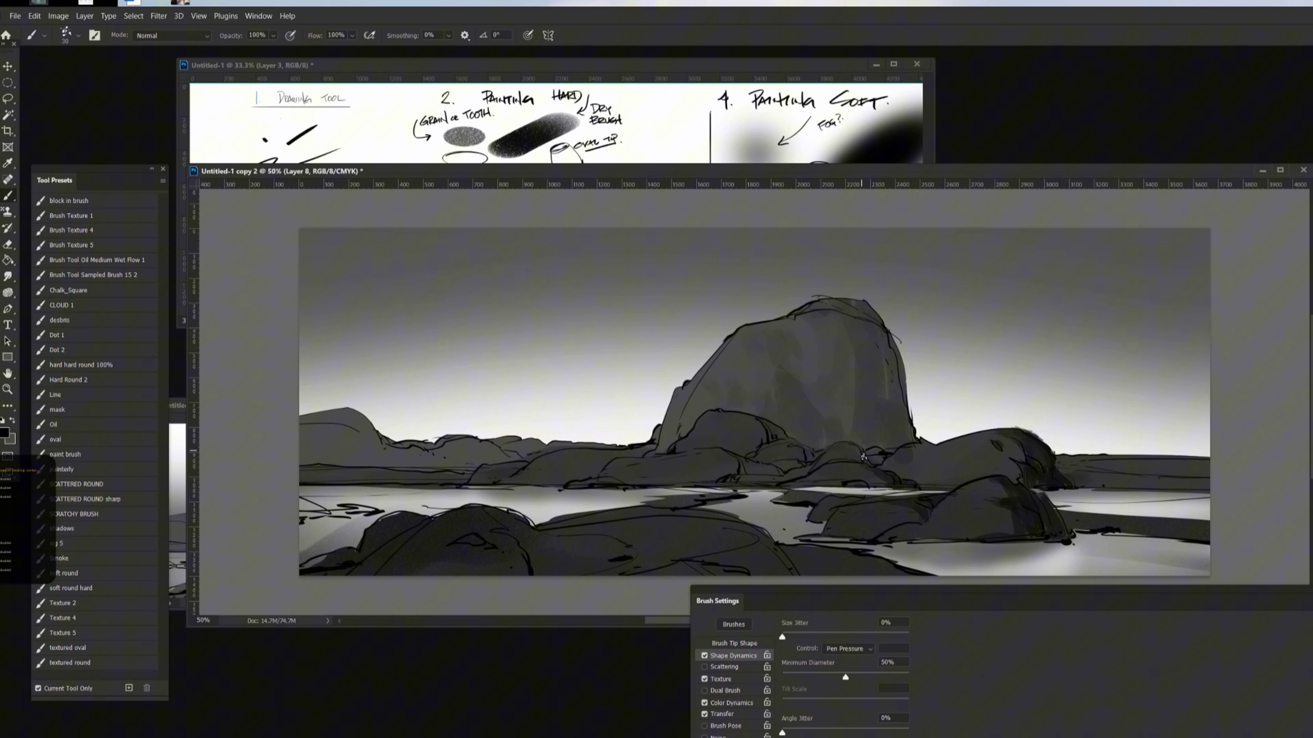
{"action": "left_click_drag", "start_coordinate": [852, 444], "coordinate": [862, 454]}
{"action": "left_click_drag", "start_coordinate": [870, 462], "coordinate": [896, 454]}
Step: Paint narrow dark vertical strokes down the right side of the large rock with a smaller brush
{"action": "key", "text": "bracketleft"}
{"action": "mouse_move", "coordinate": [858, 329]}
{"action": "left_mouse_down"}
{"action": "mouse_move", "coordinate": [891, 347]}
{"action": "mouse_move", "coordinate": [907, 430]}
{"action": "mouse_move", "coordinate": [891, 451]}
{"action": "left_mouse_up"}
{"action": "left_click_drag", "start_coordinate": [887, 384], "coordinate": [898, 448]}
{"action": "key", "text": "bracketleft"}
{"action": "left_click_drag", "start_coordinate": [855, 323], "coordinate": [872, 394]}
{"action": "mouse_move", "coordinate": [871, 446]}
{"action": "left_mouse_down"}
{"action": "mouse_move", "coordinate": [870, 398]}
{"action": "mouse_move", "coordinate": [874, 446]}
{"action": "left_mouse_up"}
{"action": "mouse_move", "coordinate": [872, 368]}
{"action": "left_mouse_down"}
{"action": "mouse_move", "coordinate": [880, 448]}
{"action": "mouse_move", "coordinate": [907, 439]}
{"action": "left_mouse_up"}
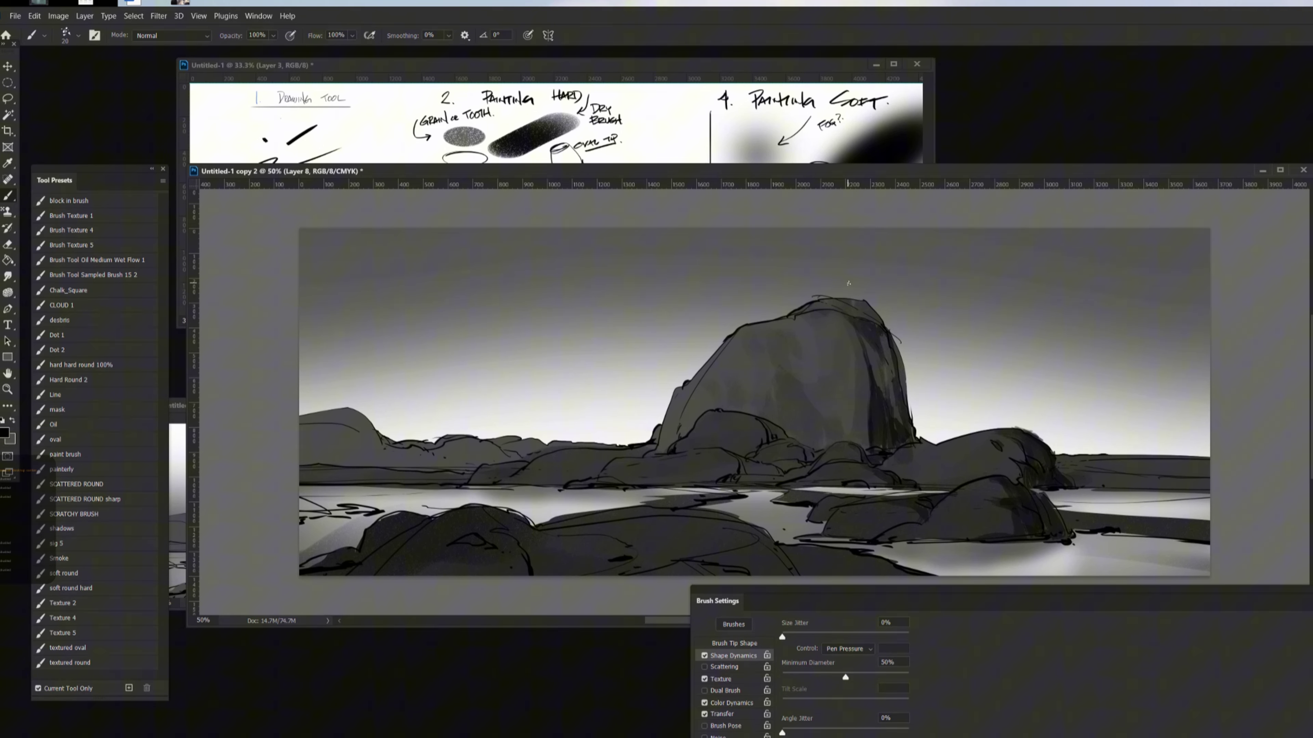
Step: Resample dark greys from the neighbouring rocks and paint crevices in the lower middle and upper part of the large rock
{"action": "key", "text": "bracketright"}
{"action": "key", "text": "bracketright"}
{"action": "key", "text": "bracketright"}
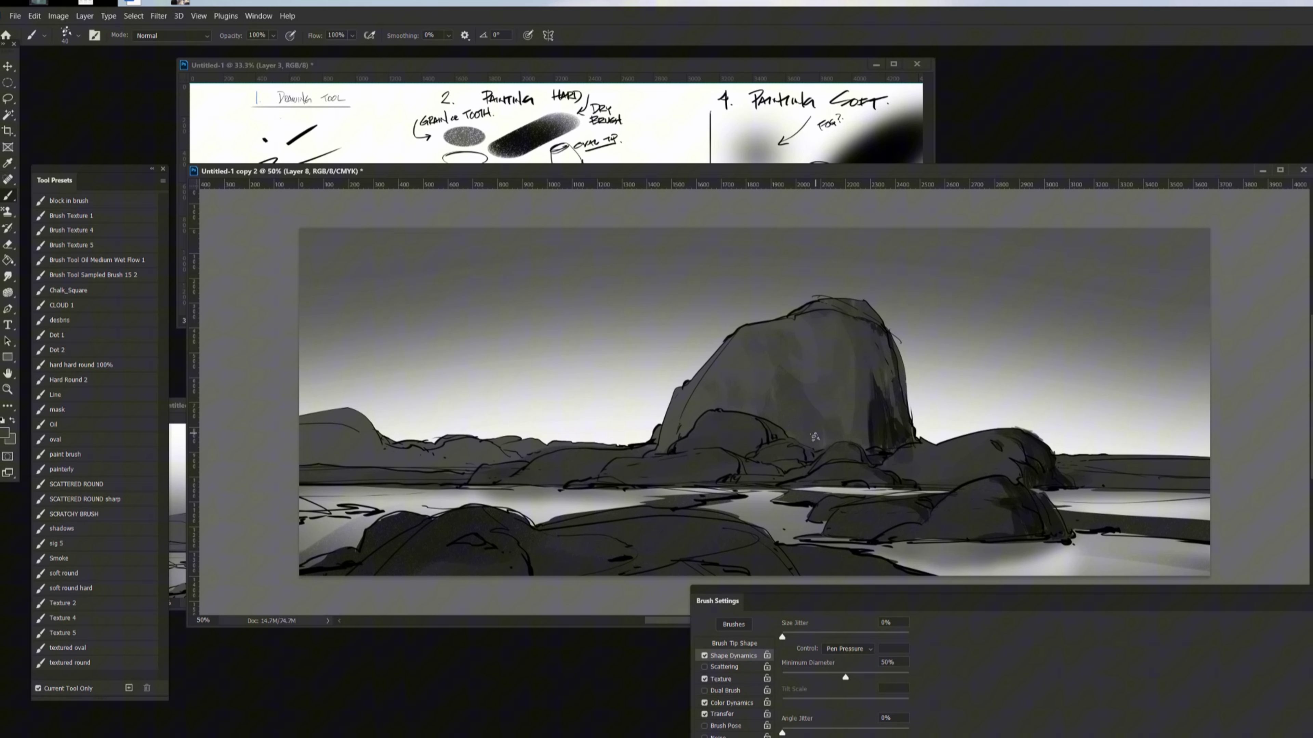
{"action": "left_click", "coordinate": [1027, 512], "text": "alt"}
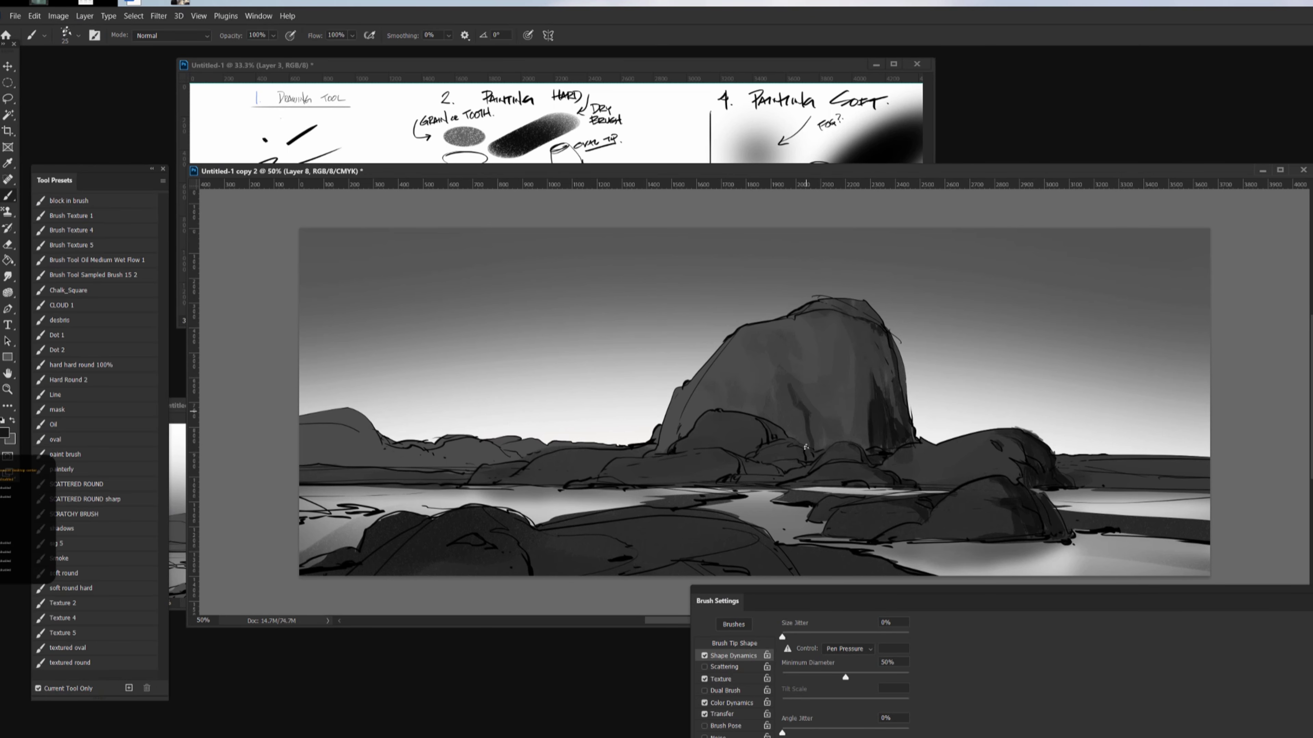
{"action": "key", "text": "bracketleft"}
{"action": "left_click", "coordinate": [1048, 469], "text": "alt"}
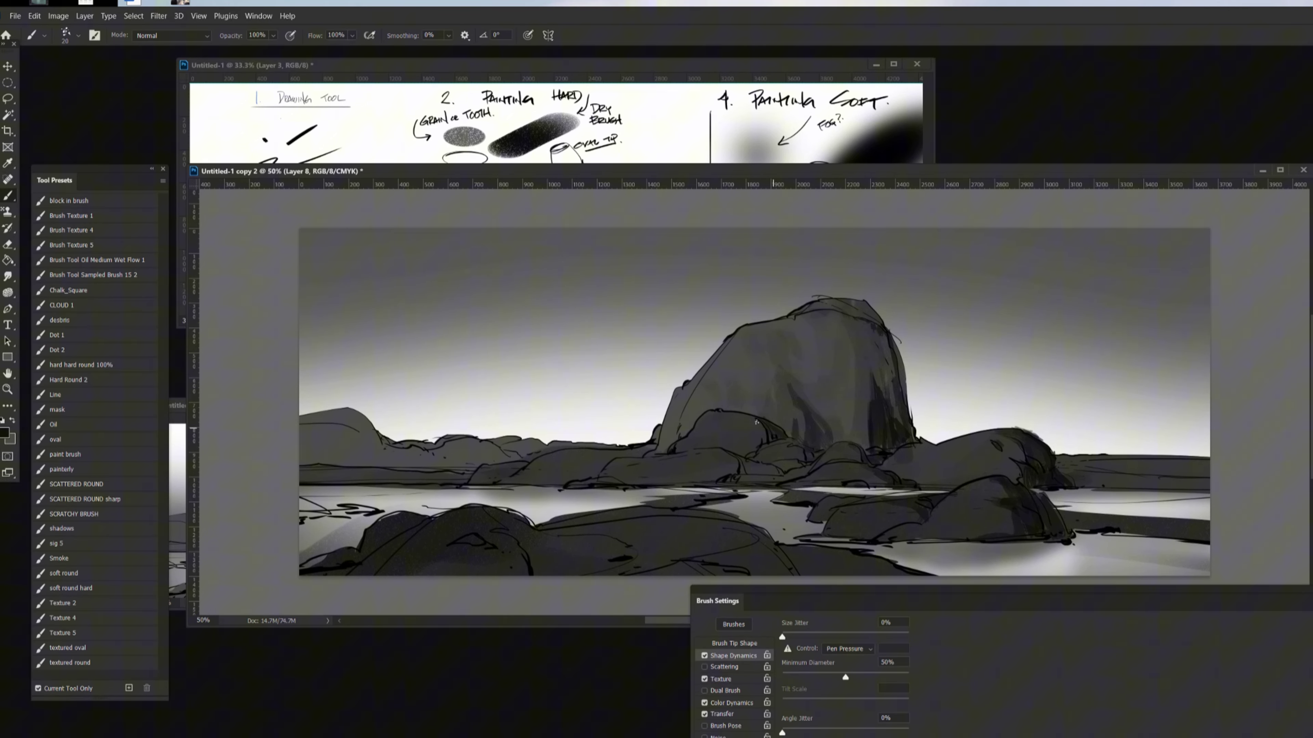
{"action": "mouse_move", "coordinate": [856, 317]}
{"action": "left_mouse_down"}
{"action": "mouse_move", "coordinate": [889, 357]}
{"action": "mouse_move", "coordinate": [859, 318]}
{"action": "left_mouse_up"}
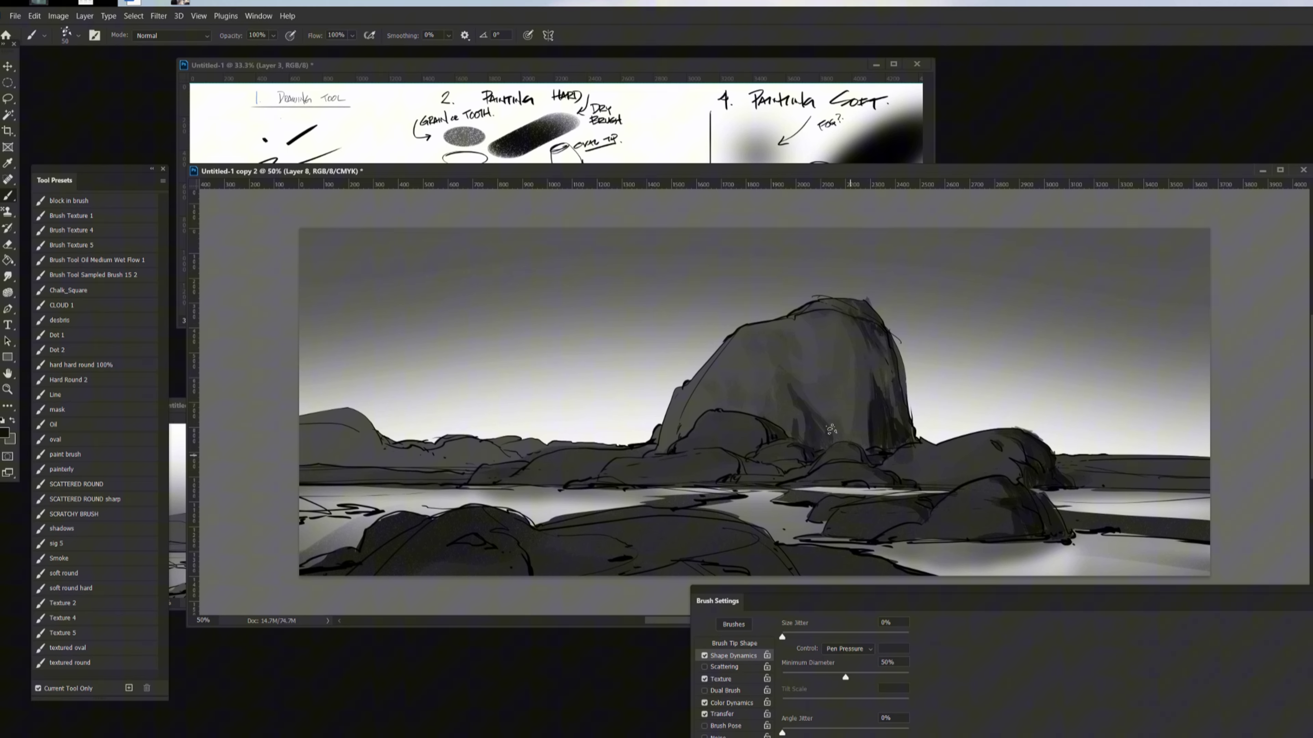
Step: Enlarge the brush and add textured tonal strokes to the foreground rocks and the rock group in the water
{"action": "key", "text": "bracketright"}
{"action": "key", "text": "bracketright"}
{"action": "key", "text": "bracketright"}
{"action": "key", "text": "bracketright"}
{"action": "key", "text": "bracketright"}
{"action": "key", "text": "bracketright"}
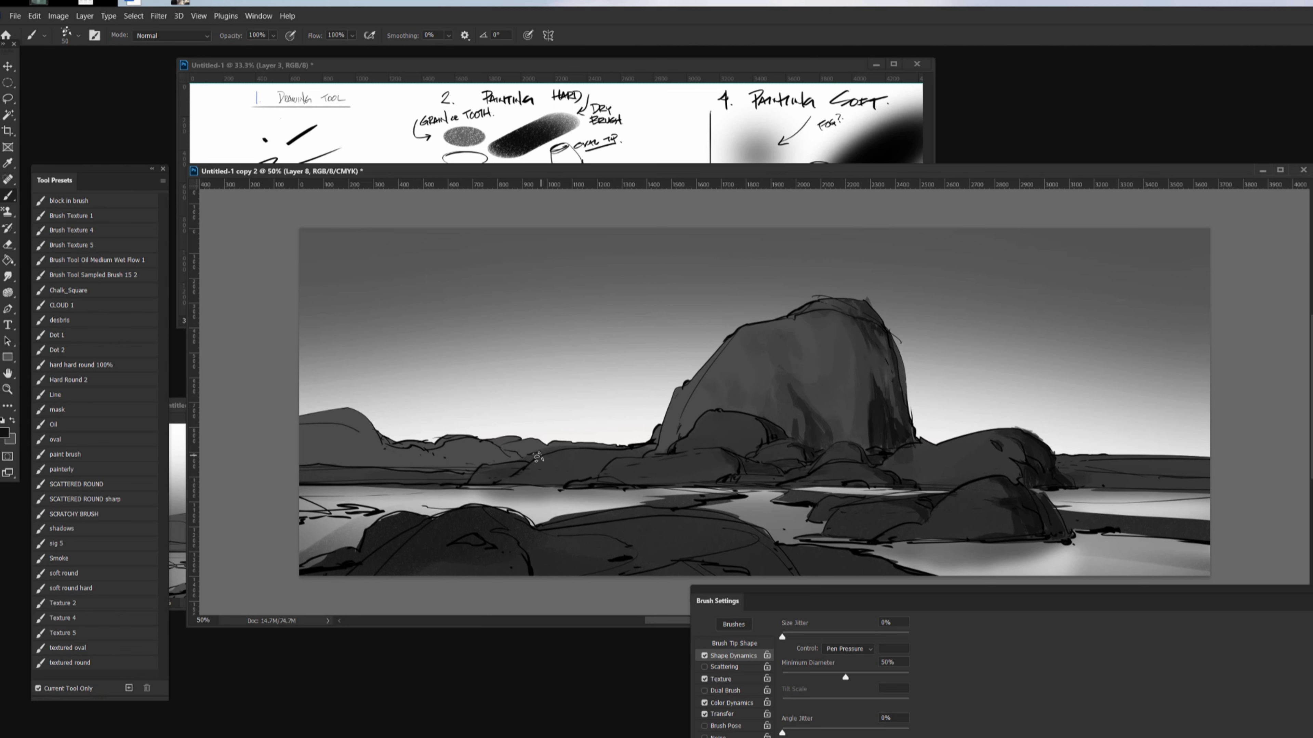
{"action": "left_click_drag", "start_coordinate": [719, 566], "coordinate": [511, 571]}
{"action": "left_click_drag", "start_coordinate": [589, 551], "coordinate": [533, 540]}
{"action": "mouse_move", "coordinate": [982, 525]}
{"action": "left_mouse_down"}
{"action": "mouse_move", "coordinate": [917, 538]}
{"action": "mouse_move", "coordinate": [993, 526]}
{"action": "left_mouse_up"}
Step: Sample the rounded rock's greys and shade its face and the rock group in the water below it
{"action": "left_click", "coordinate": [924, 458], "text": "alt"}
{"action": "left_click", "coordinate": [1035, 436], "text": "alt"}
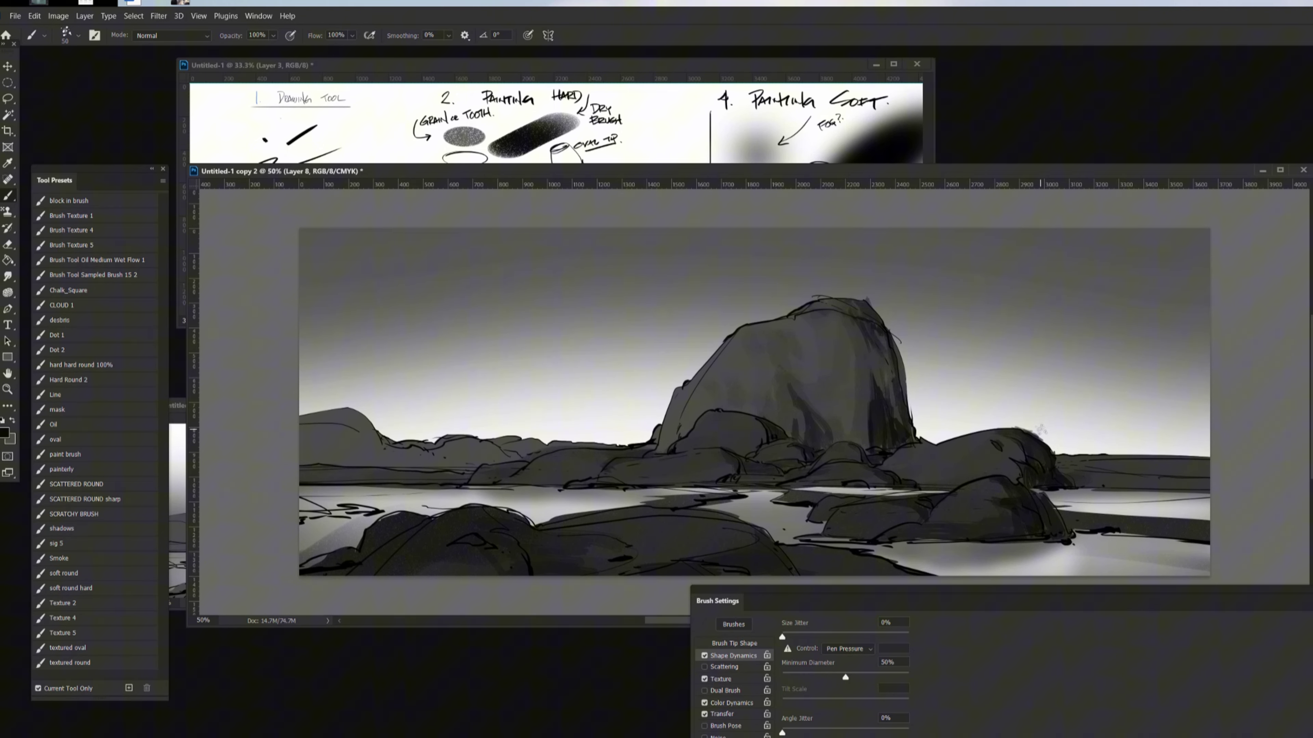
{"action": "key", "text": "bracketleft"}
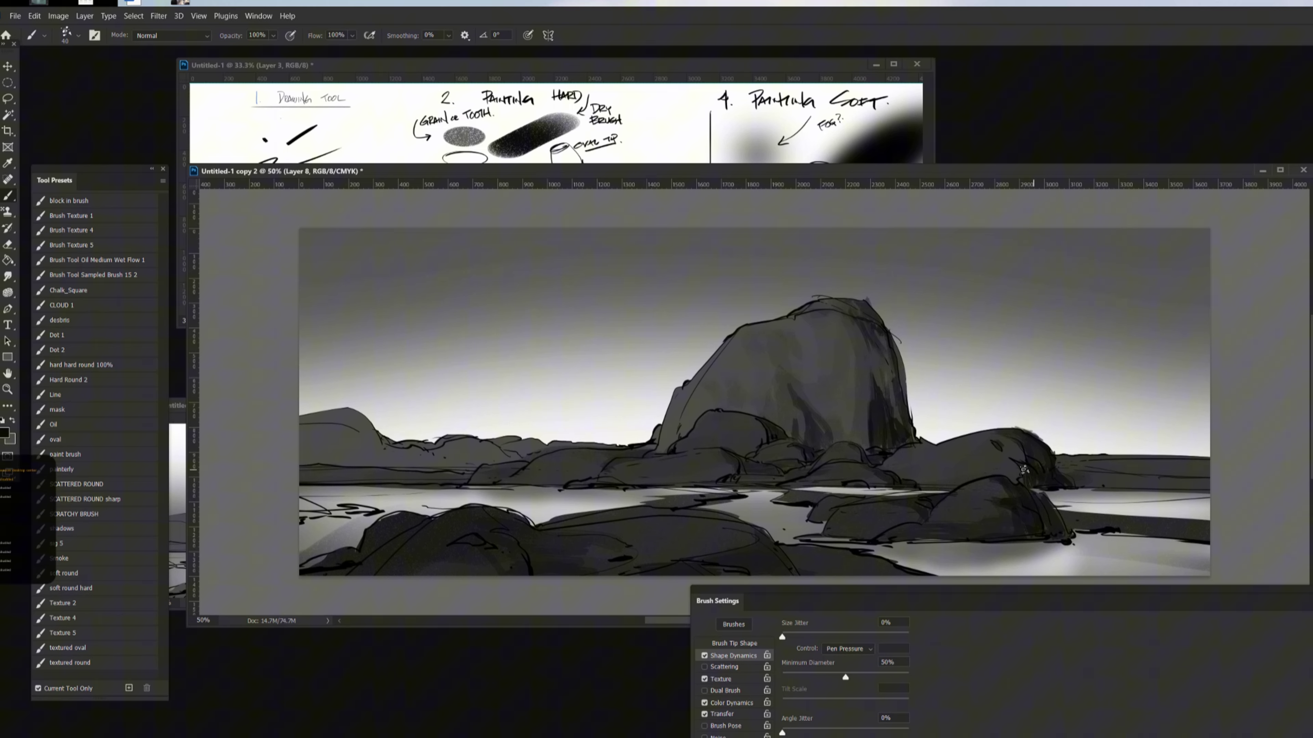
{"action": "mouse_move", "coordinate": [942, 451]}
{"action": "left_mouse_down"}
{"action": "mouse_move", "coordinate": [890, 467]}
{"action": "mouse_move", "coordinate": [983, 460]}
{"action": "mouse_move", "coordinate": [1014, 477]}
{"action": "mouse_move", "coordinate": [1008, 442]}
{"action": "mouse_move", "coordinate": [991, 506]}
{"action": "mouse_move", "coordinate": [945, 519]}
{"action": "mouse_move", "coordinate": [1005, 507]}
{"action": "left_mouse_up"}
{"action": "mouse_move", "coordinate": [863, 513]}
{"action": "left_mouse_down"}
{"action": "mouse_move", "coordinate": [840, 530]}
{"action": "mouse_move", "coordinate": [887, 533]}
{"action": "left_mouse_up"}
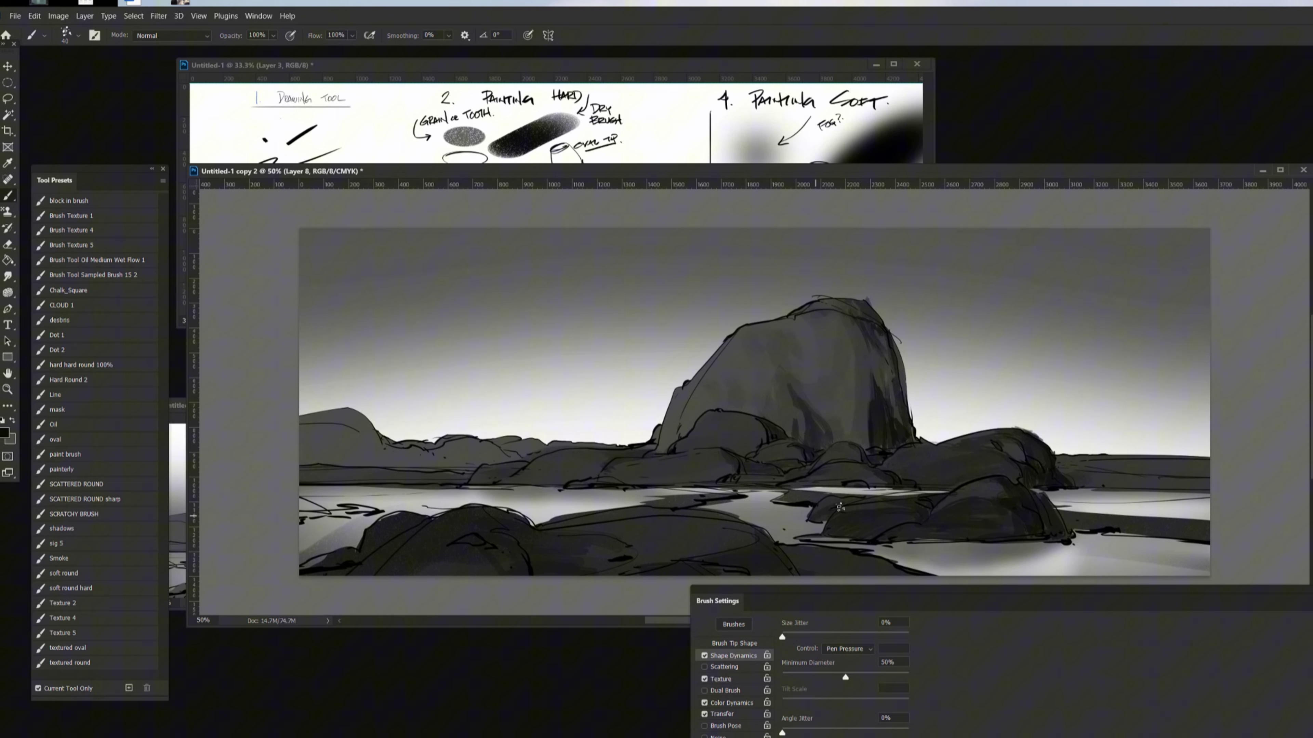
Step: Add form strokes to the foreground rock, the low rocks in front of the large rock and the far-left headland
{"action": "left_click_drag", "start_coordinate": [573, 555], "coordinate": [620, 563]}
{"action": "left_click_drag", "start_coordinate": [636, 480], "coordinate": [695, 477]}
{"action": "mouse_move", "coordinate": [695, 478]}
{"action": "left_mouse_down"}
{"action": "mouse_move", "coordinate": [674, 471]}
{"action": "mouse_move", "coordinate": [732, 465]}
{"action": "mouse_move", "coordinate": [726, 444]}
{"action": "mouse_move", "coordinate": [764, 434]}
{"action": "mouse_move", "coordinate": [798, 450]}
{"action": "left_mouse_up"}
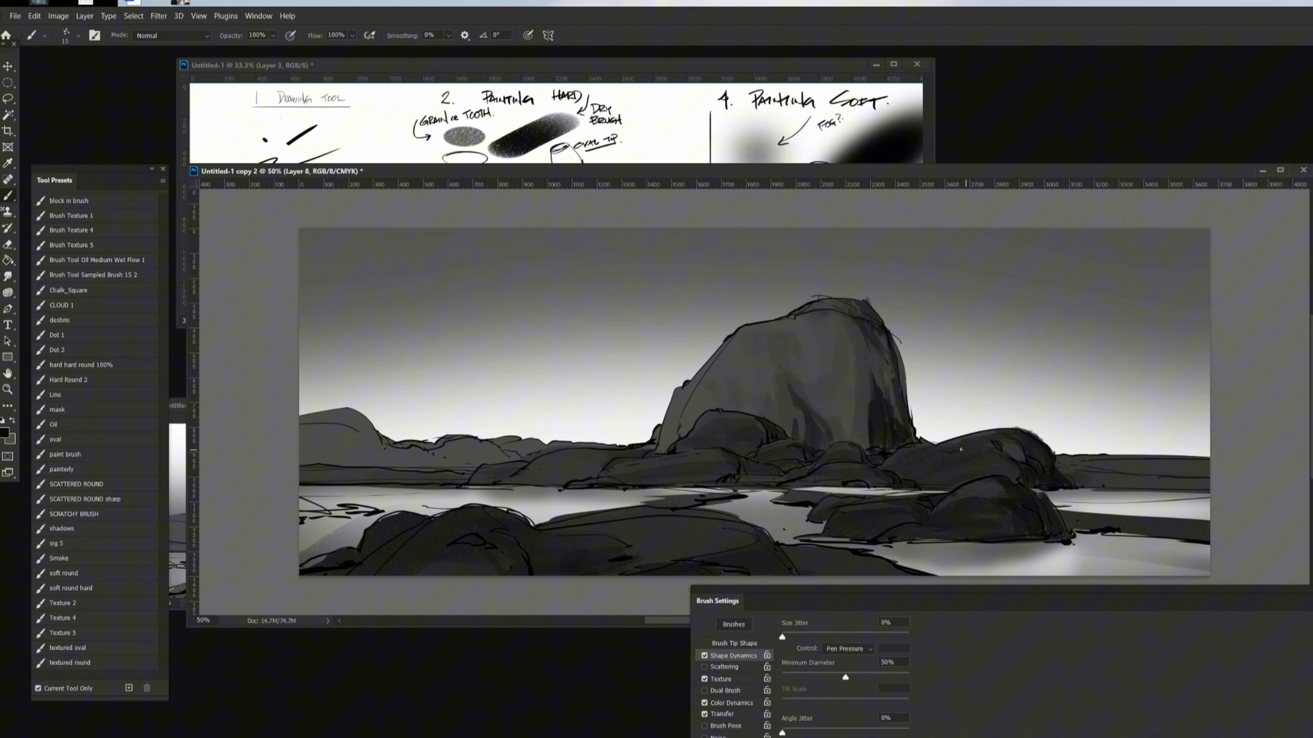
{"action": "left_click_drag", "start_coordinate": [520, 469], "coordinate": [500, 483]}
{"action": "left_click_drag", "start_coordinate": [597, 472], "coordinate": [568, 480]}
{"action": "mouse_move", "coordinate": [513, 470]}
{"action": "left_mouse_down"}
{"action": "mouse_move", "coordinate": [487, 477]}
{"action": "mouse_move", "coordinate": [521, 460]}
{"action": "left_mouse_up"}
{"action": "left_click_drag", "start_coordinate": [373, 426], "coordinate": [361, 442]}
{"action": "mouse_move", "coordinate": [384, 435]}
{"action": "left_mouse_down"}
{"action": "mouse_move", "coordinate": [374, 452]}
{"action": "mouse_move", "coordinate": [385, 466]}
{"action": "left_mouse_up"}
Step: Paint long dark vertical crevices down the middle and right half of the large rock
{"action": "key", "text": "ctrl+minus"}
{"action": "key", "text": "ctrl+minus"}
{"action": "key", "text": "ctrl+minus"}
{"action": "key", "text": "ctrl+minus"}
{"action": "key", "text": "ctrl+plus"}
{"action": "key", "text": "ctrl+plus"}
{"action": "key", "text": "ctrl+plus"}
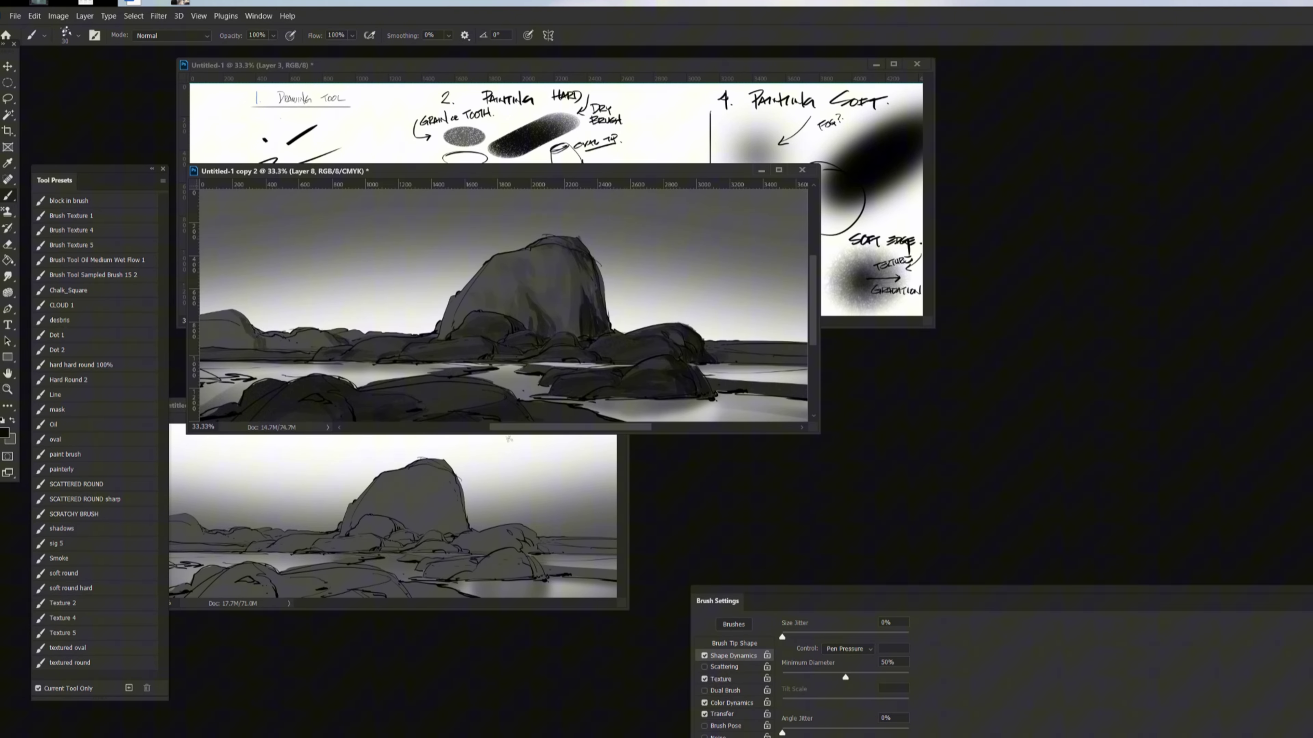
{"action": "key", "text": "ctrl+plus"}
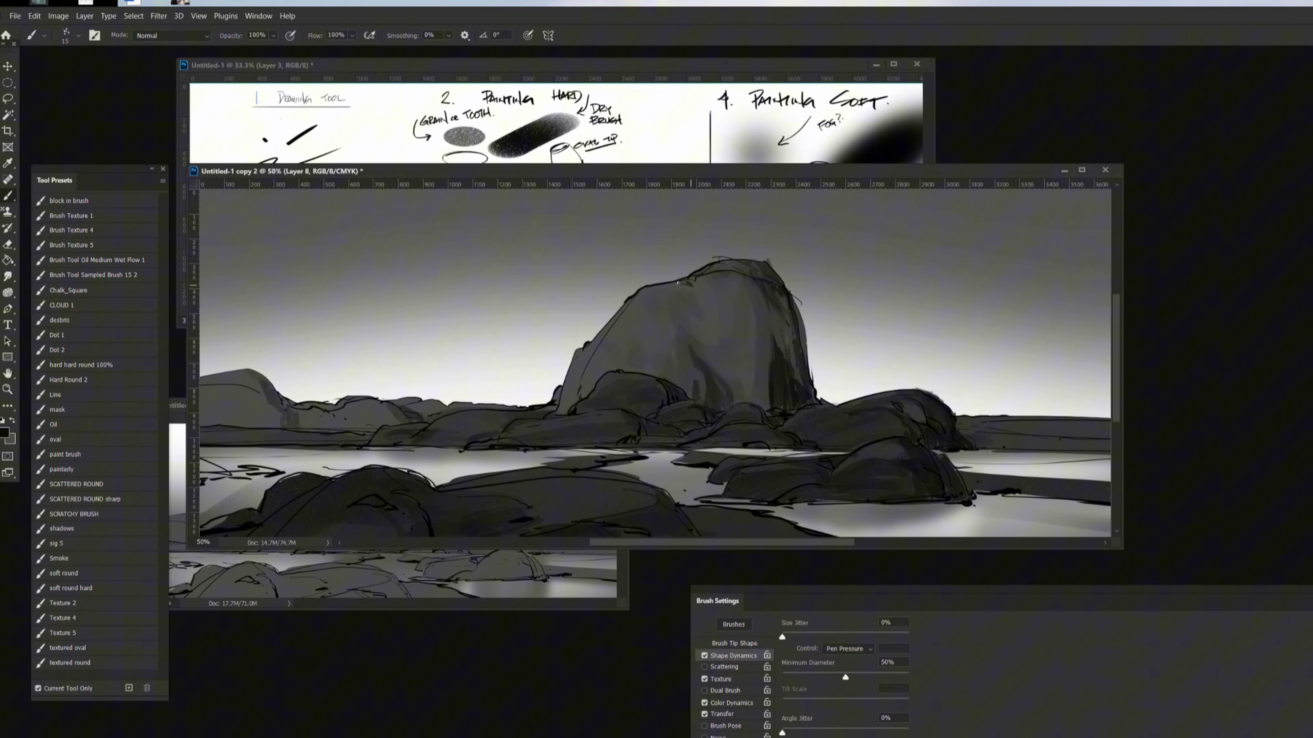
{"action": "left_click_drag", "start_coordinate": [691, 285], "coordinate": [759, 336]}
{"action": "left_click_drag", "start_coordinate": [757, 284], "coordinate": [768, 416]}
{"action": "left_click_drag", "start_coordinate": [764, 311], "coordinate": [773, 362]}
{"action": "left_click_drag", "start_coordinate": [733, 274], "coordinate": [762, 411]}
{"action": "left_click_drag", "start_coordinate": [705, 302], "coordinate": [712, 362]}
{"action": "left_click_drag", "start_coordinate": [701, 291], "coordinate": [734, 396]}
Step: Paint finer cracks on the large rock's left face, lower-left edge and central crevices with a smaller brush
{"action": "key", "text": "bracketleft"}
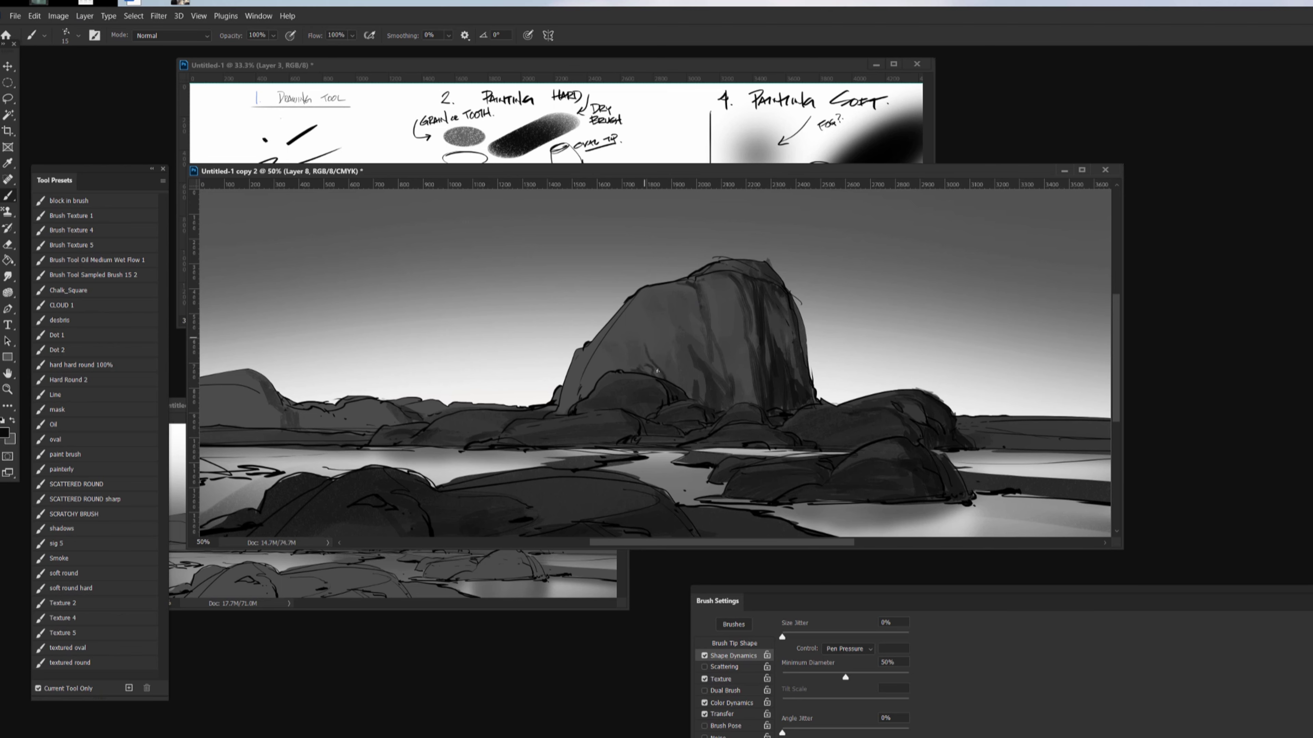
{"action": "left_click_drag", "start_coordinate": [643, 334], "coordinate": [659, 374]}
{"action": "left_click_drag", "start_coordinate": [576, 391], "coordinate": [558, 415]}
{"action": "mouse_move", "coordinate": [720, 344]}
{"action": "left_mouse_down"}
{"action": "mouse_move", "coordinate": [736, 405]}
{"action": "mouse_move", "coordinate": [755, 404]}
{"action": "mouse_move", "coordinate": [734, 361]}
{"action": "left_mouse_up"}
{"action": "left_click_drag", "start_coordinate": [731, 361], "coordinate": [755, 388]}
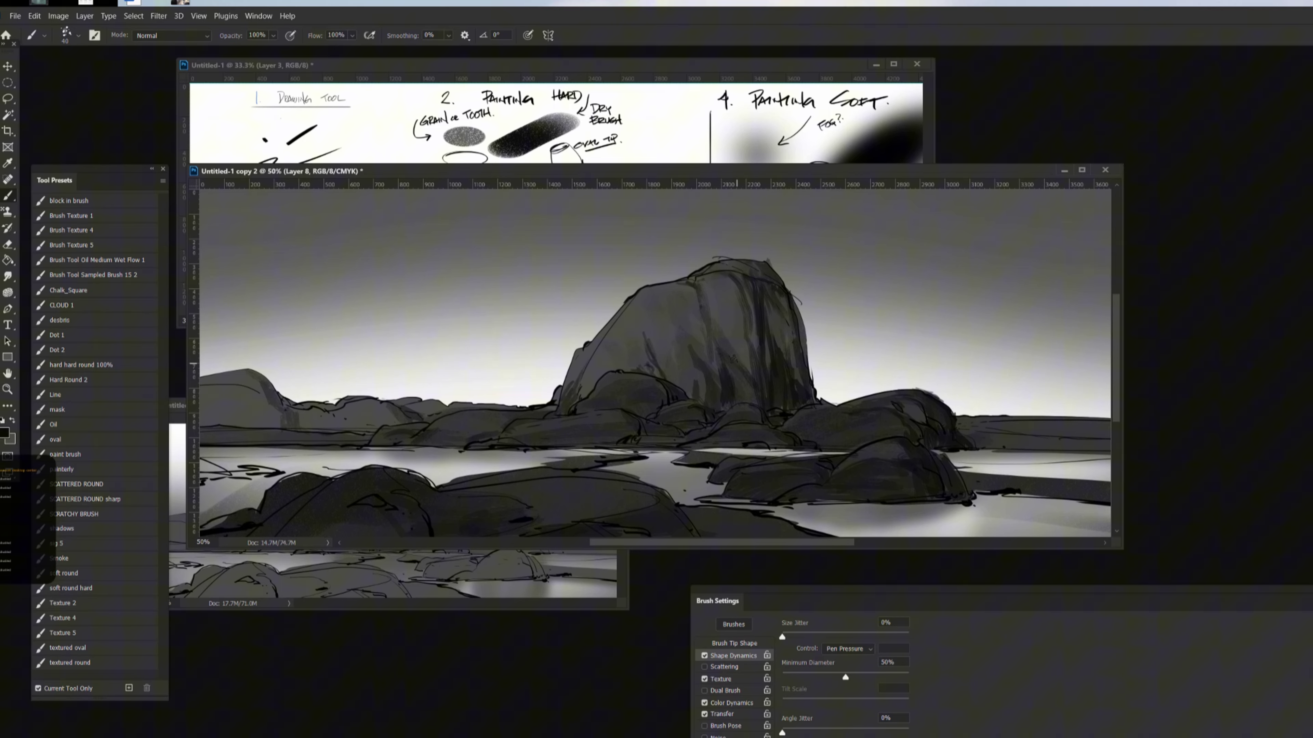
Step: Check the rock shading from farther away and with the line art hidden, and show the line art again
{"action": "key", "text": "ctrl+minus"}
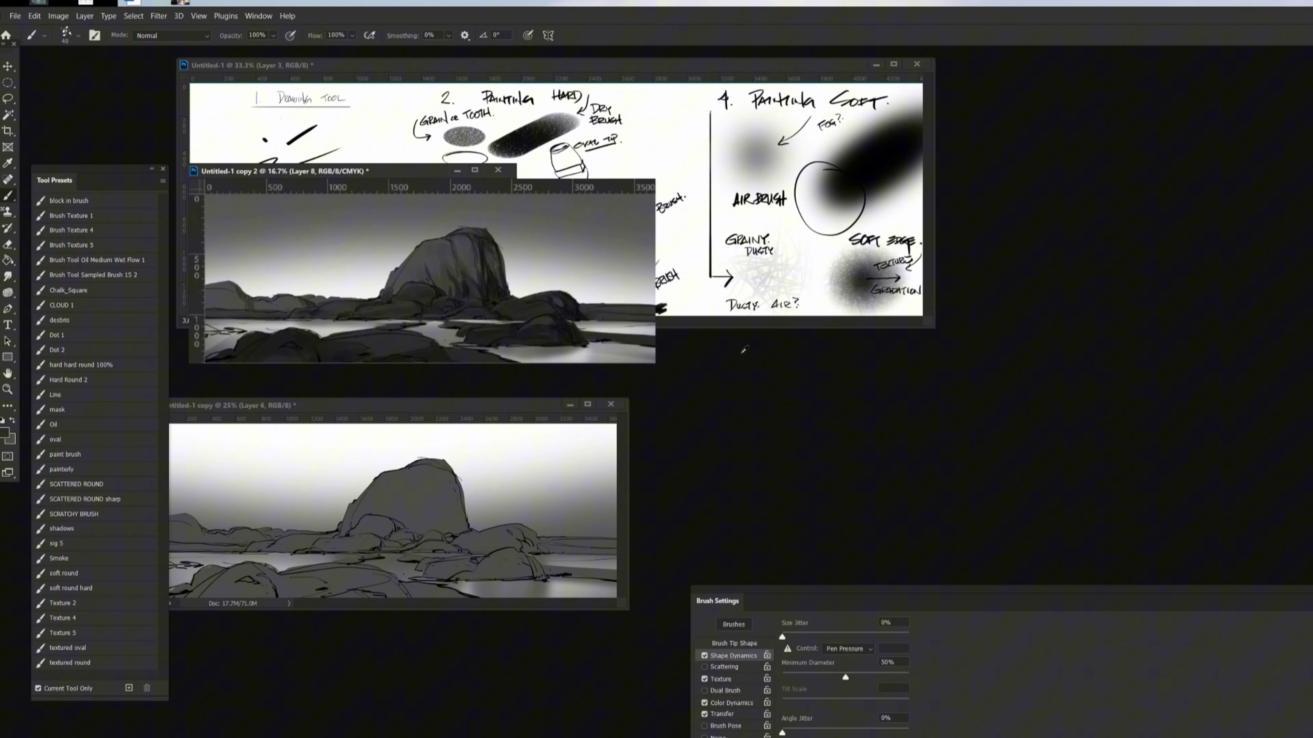
{"action": "key", "text": "ctrl+plus"}
{"action": "key", "text": "i"}
{"action": "key", "text": "b"}
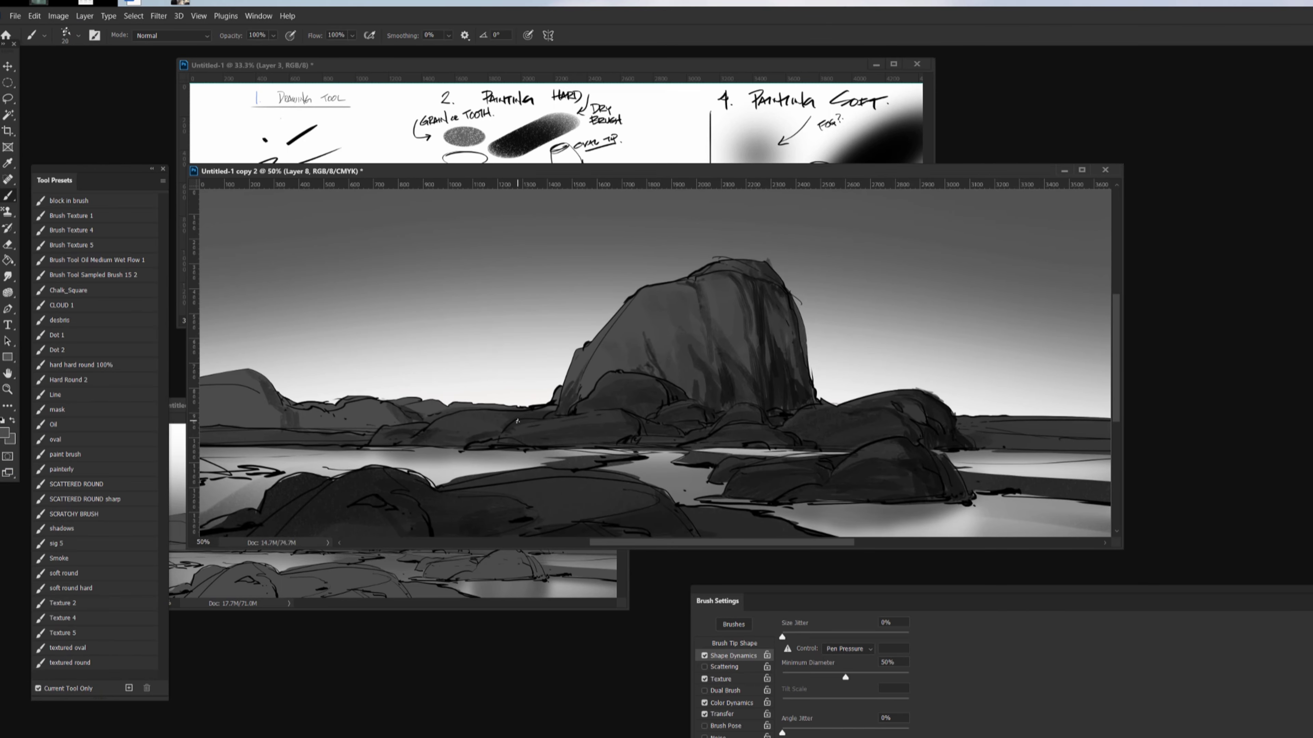
{"action": "key", "text": "bracketleft"}
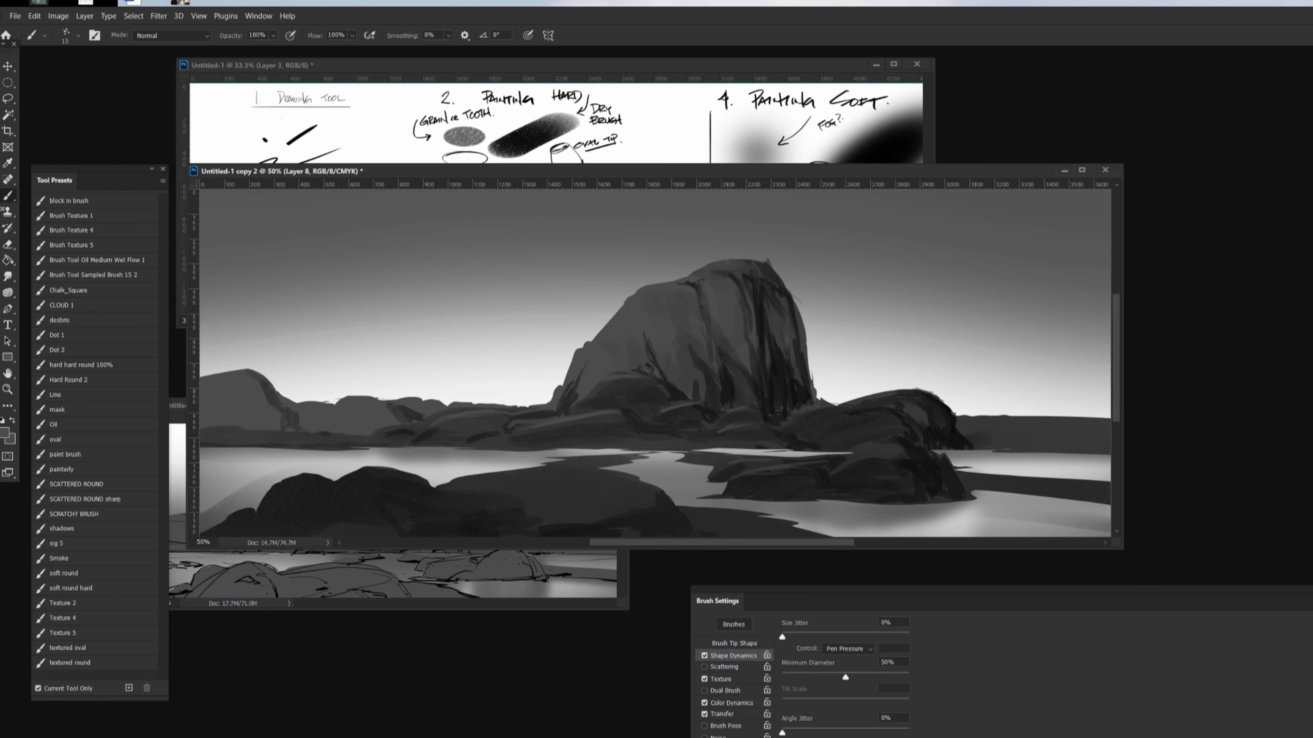
{"action": "key", "text": "ctrl+comma"}
{"action": "key", "text": "bracketright"}
{"action": "key", "text": "bracketright"}
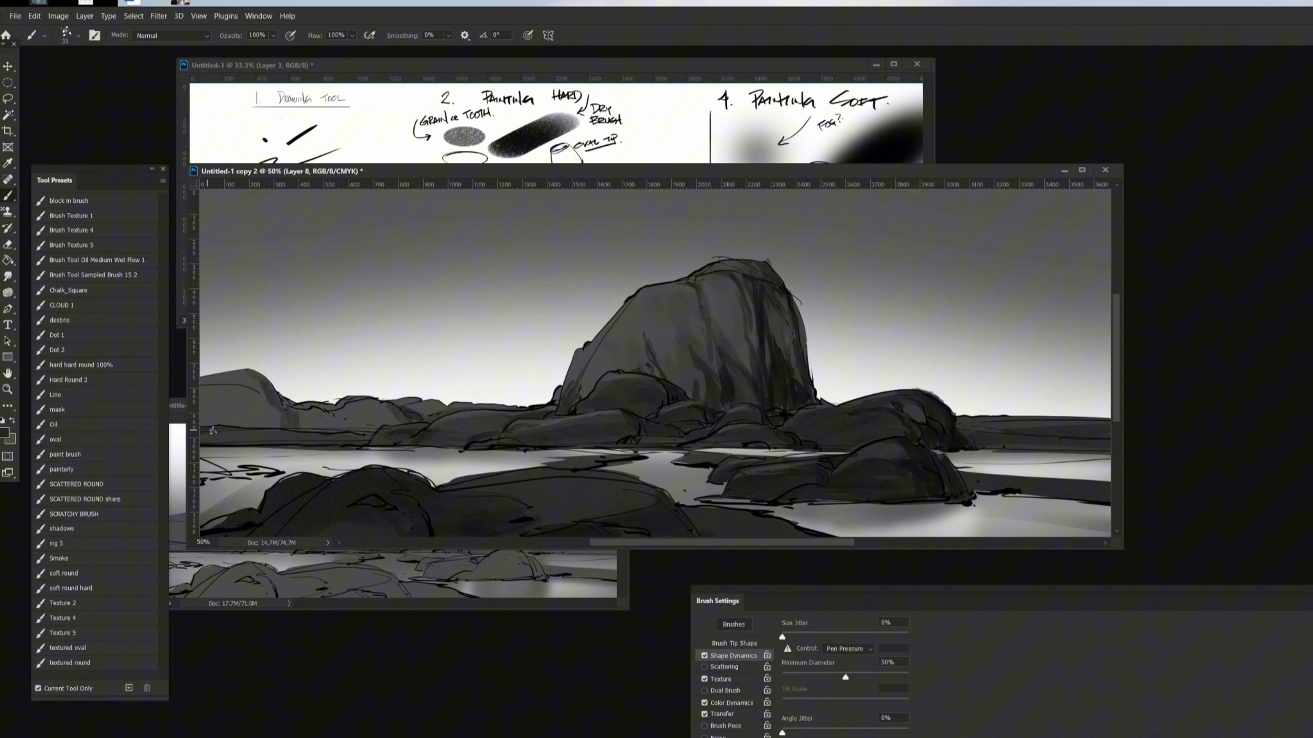
Step: Load a selection along the land and water boundary for the painting layer and hide the selection outline
{"action": "key", "text": "i"}
{"action": "key", "text": "b"}
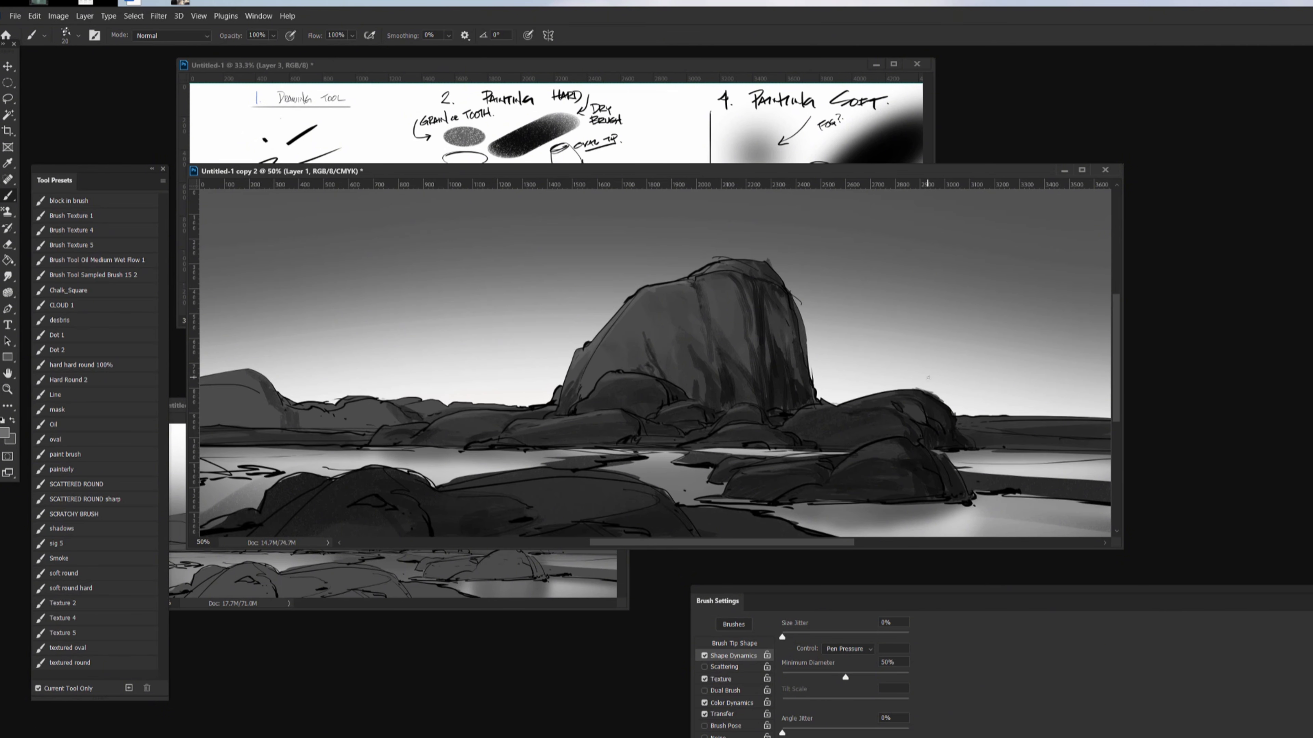
{"action": "key", "text": "i"}
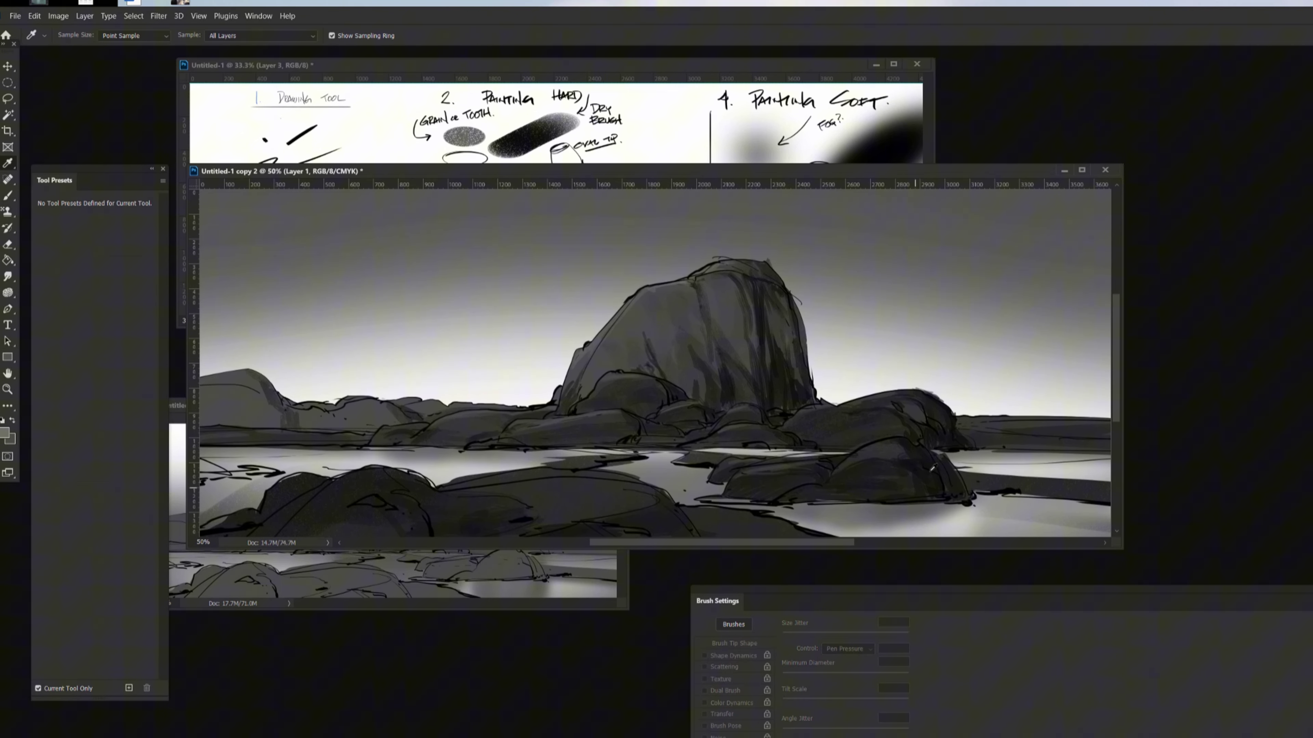
{"action": "key", "text": "b"}
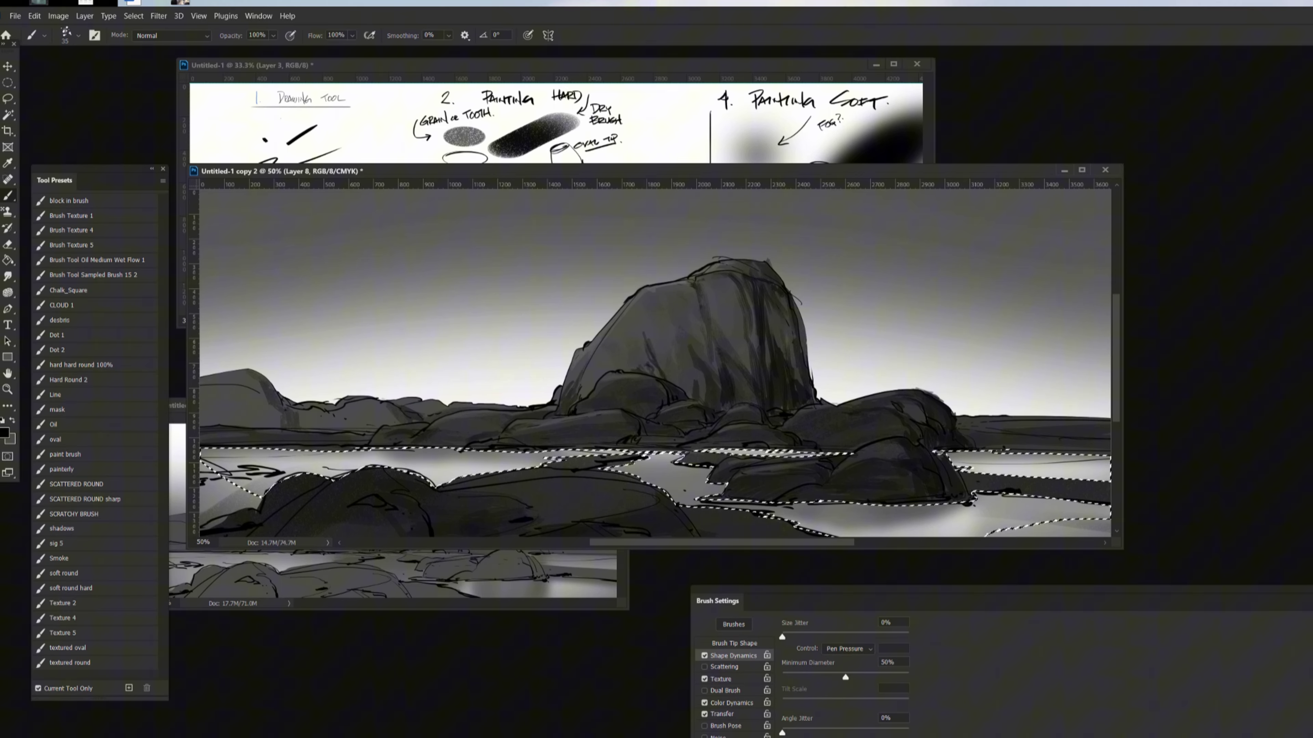
{"action": "key", "text": "ctrl+h"}
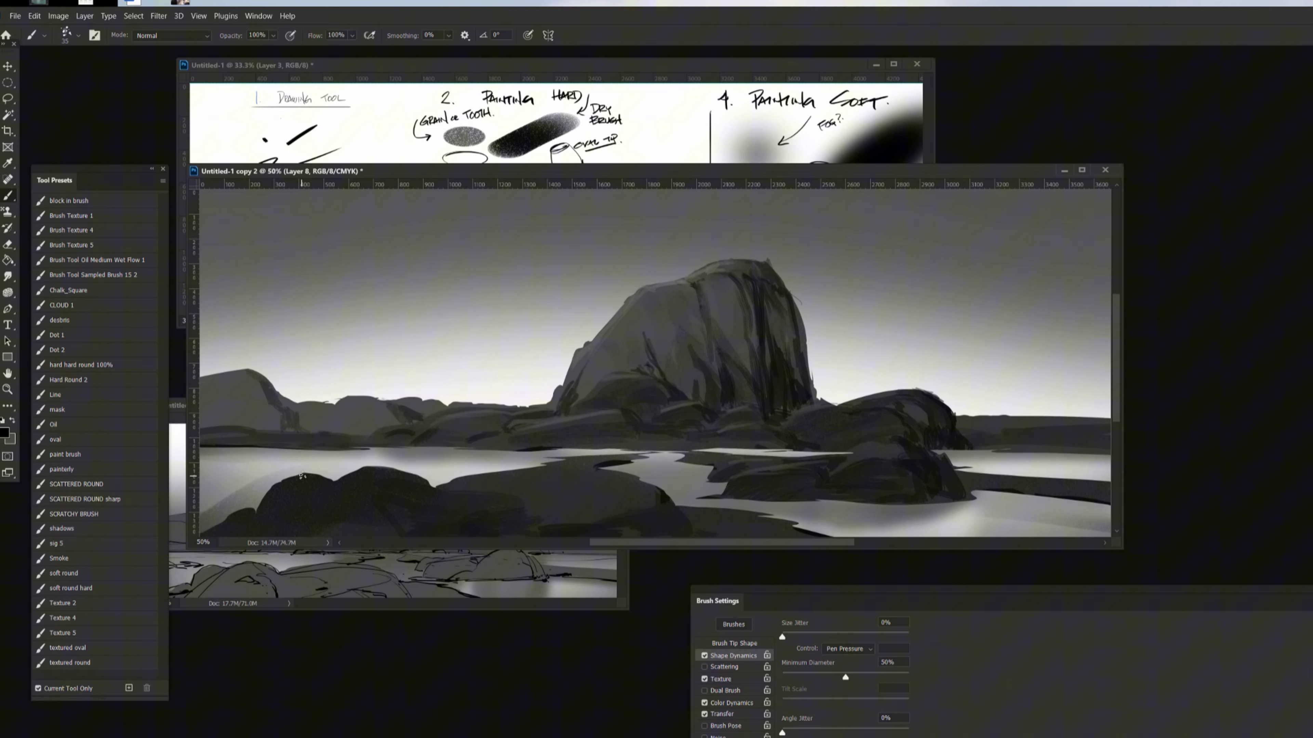
Step: With the line art hidden, paint dark shadows on the left foreground rocks and darken the right-hand shore's waterline
{"action": "left_click_drag", "start_coordinate": [283, 483], "coordinate": [257, 522]}
{"action": "left_click_drag", "start_coordinate": [279, 491], "coordinate": [250, 536]}
{"action": "left_click_drag", "start_coordinate": [355, 474], "coordinate": [304, 529]}
{"action": "mouse_move", "coordinate": [337, 495]}
{"action": "left_mouse_down"}
{"action": "mouse_move", "coordinate": [314, 535]}
{"action": "mouse_move", "coordinate": [270, 536]}
{"action": "left_mouse_up"}
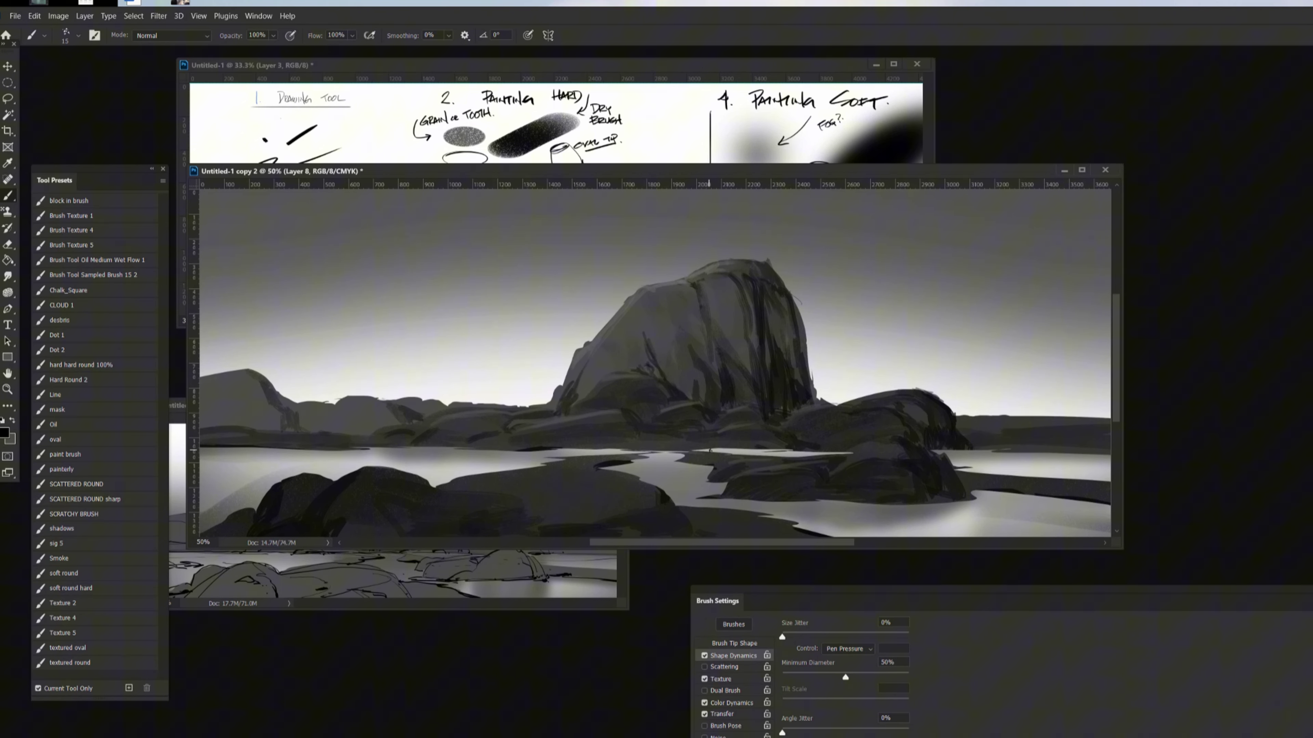
{"action": "key", "text": "bracketright"}
{"action": "left_click_drag", "start_coordinate": [1011, 452], "coordinate": [1112, 452]}
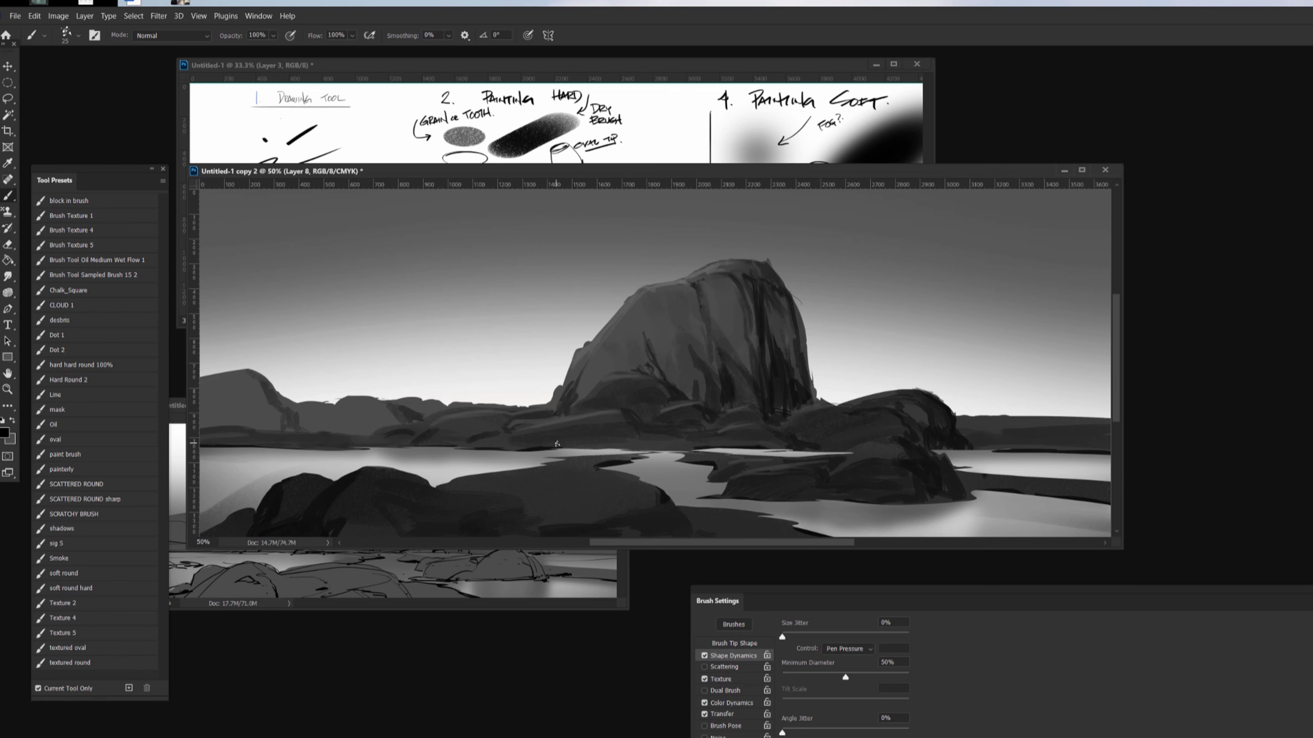
Step: Arrange the two landscape copies beside the brush notes and enlarge the view of the first copy
{"action": "key", "text": "ctrl+minus"}
{"action": "left_click_drag", "start_coordinate": [684, 173], "coordinate": [1209, 282]}
{"action": "key", "text": "ctrl+plus"}
{"action": "left_click_drag", "start_coordinate": [848, 282], "coordinate": [879, 116]}
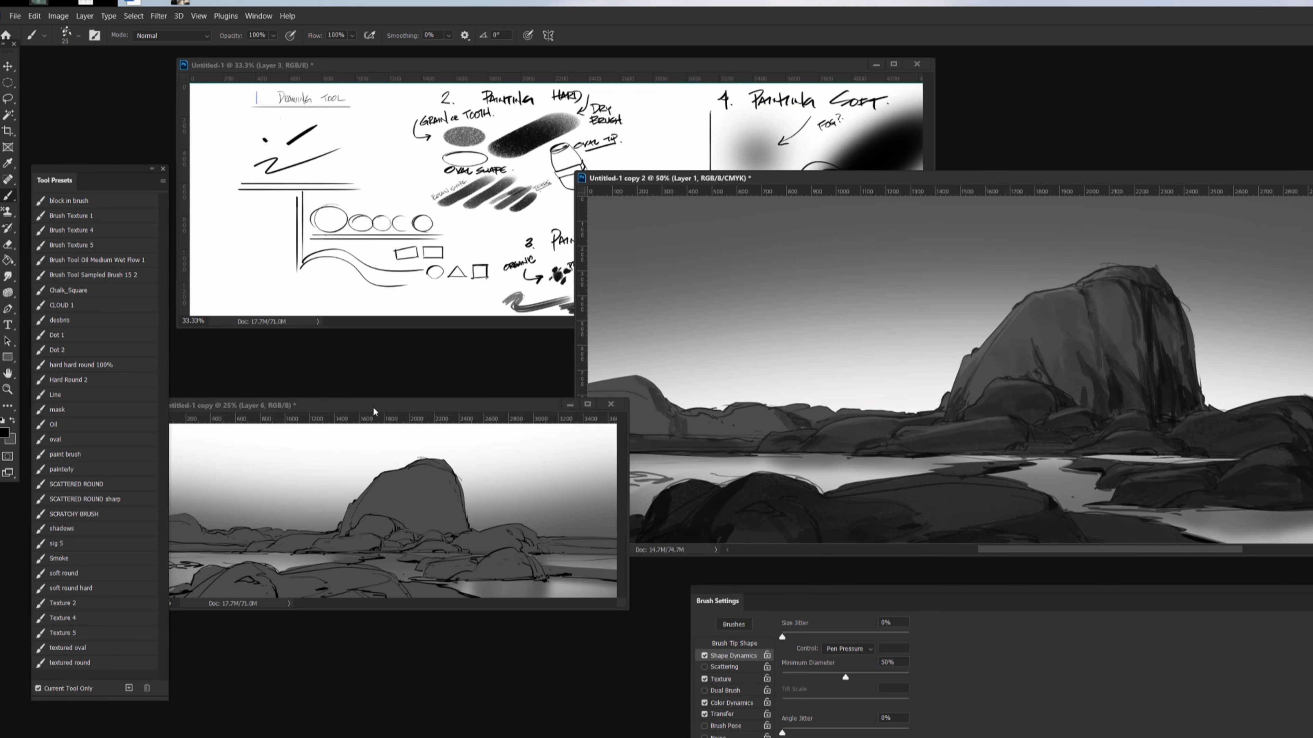
{"action": "left_click_drag", "start_coordinate": [373, 406], "coordinate": [523, 310]}
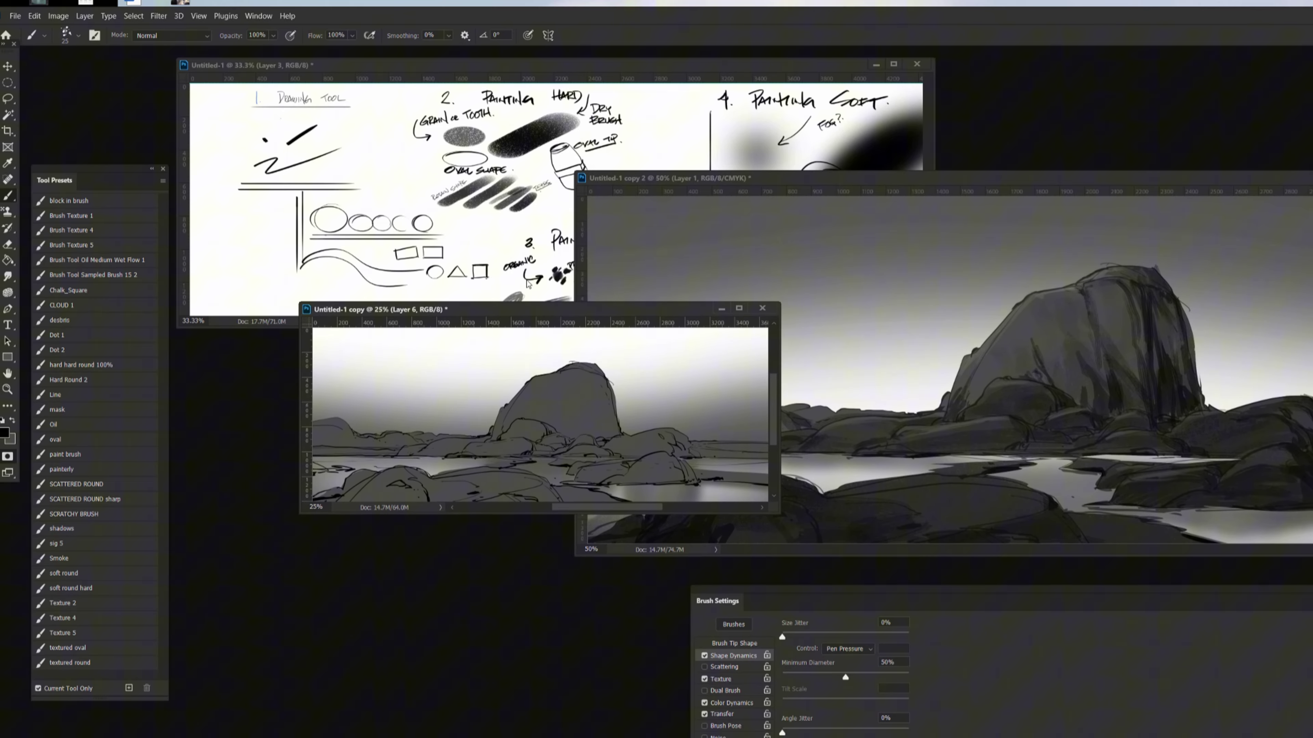
{"action": "key", "text": "ctrl+plus"}
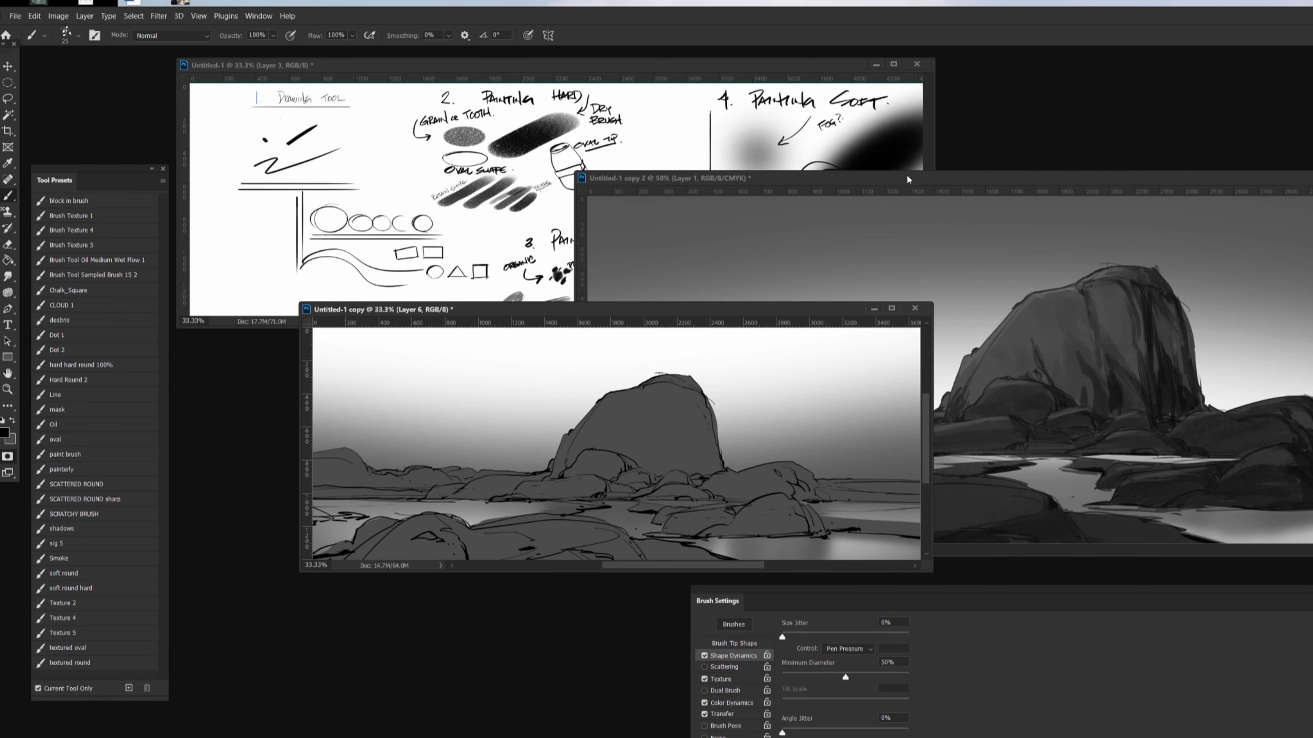
Step: Move the second copy above the other windows, duplicate its document, and position and enlarge the duplicate's window
{"action": "left_click_drag", "start_coordinate": [911, 176], "coordinate": [825, 44]}
{"action": "right_click", "coordinate": [825, 46]}
{"action": "left_click", "coordinate": [846, 51]}
{"action": "left_click", "coordinate": [928, 90]}
{"action": "left_click_drag", "start_coordinate": [647, 111], "coordinate": [835, 215]}
{"action": "left_click_drag", "start_coordinate": [834, 216], "coordinate": [853, 221]}
{"action": "left_click_drag", "start_coordinate": [1017, 479], "coordinate": [1196, 715]}
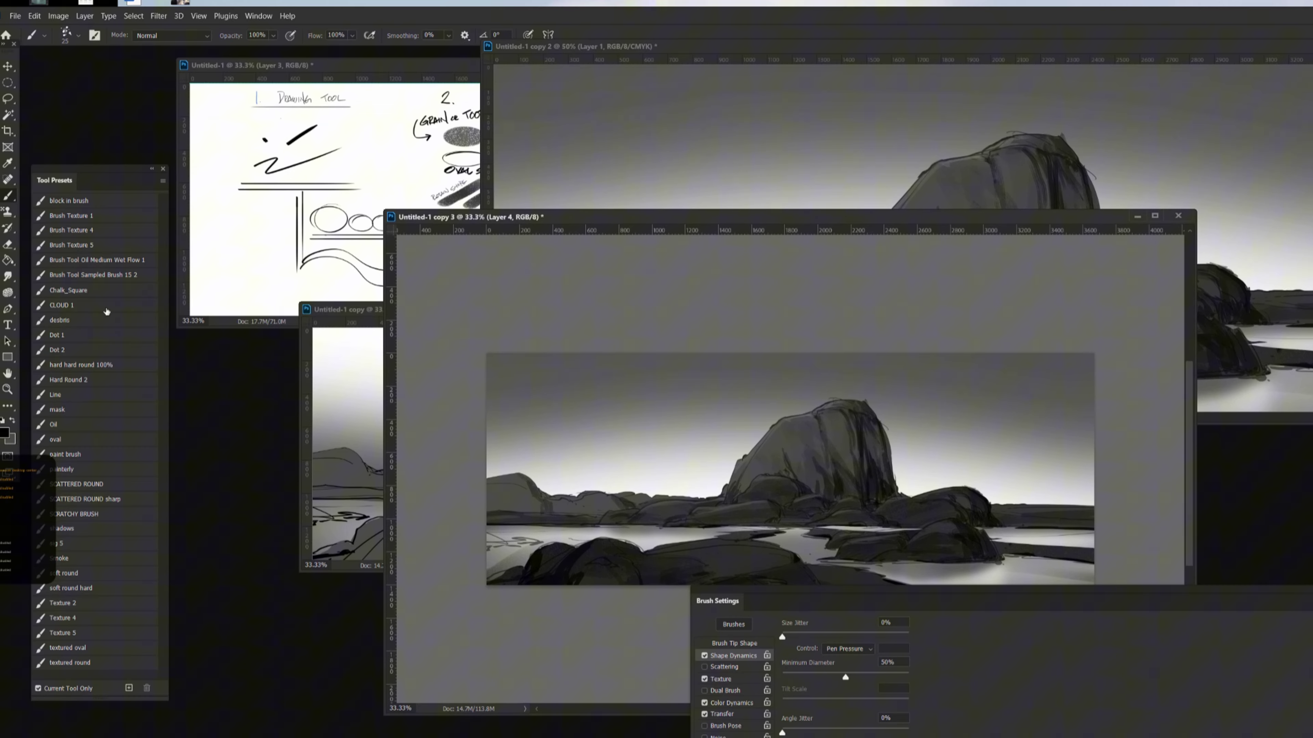
Step: Try a much enlarged CLOUD 1 brush with a stroke across the sky of the third copy
{"action": "left_click", "coordinate": [123, 310]}
{"action": "key", "text": "ctrl+plus"}
{"action": "key", "text": "ctrl+plus"}
{"action": "key", "text": "bracketright"}
{"action": "key", "text": "bracketright"}
{"action": "key", "text": "bracketright"}
{"action": "key", "text": "bracketright"}
{"action": "key", "text": "bracketright"}
{"action": "key", "text": "bracketright"}
{"action": "key", "text": "bracketright"}
{"action": "key", "text": "bracketright"}
{"action": "key", "text": "bracketright"}
{"action": "key", "text": "bracketright"}
{"action": "key", "text": "bracketright"}
{"action": "key", "text": "bracketright"}
{"action": "key", "text": "bracketright"}
{"action": "key", "text": "bracketright"}
{"action": "key", "text": "bracketright"}
{"action": "key", "text": "bracketright"}
{"action": "key", "text": "bracketright"}
{"action": "key", "text": "bracketright"}
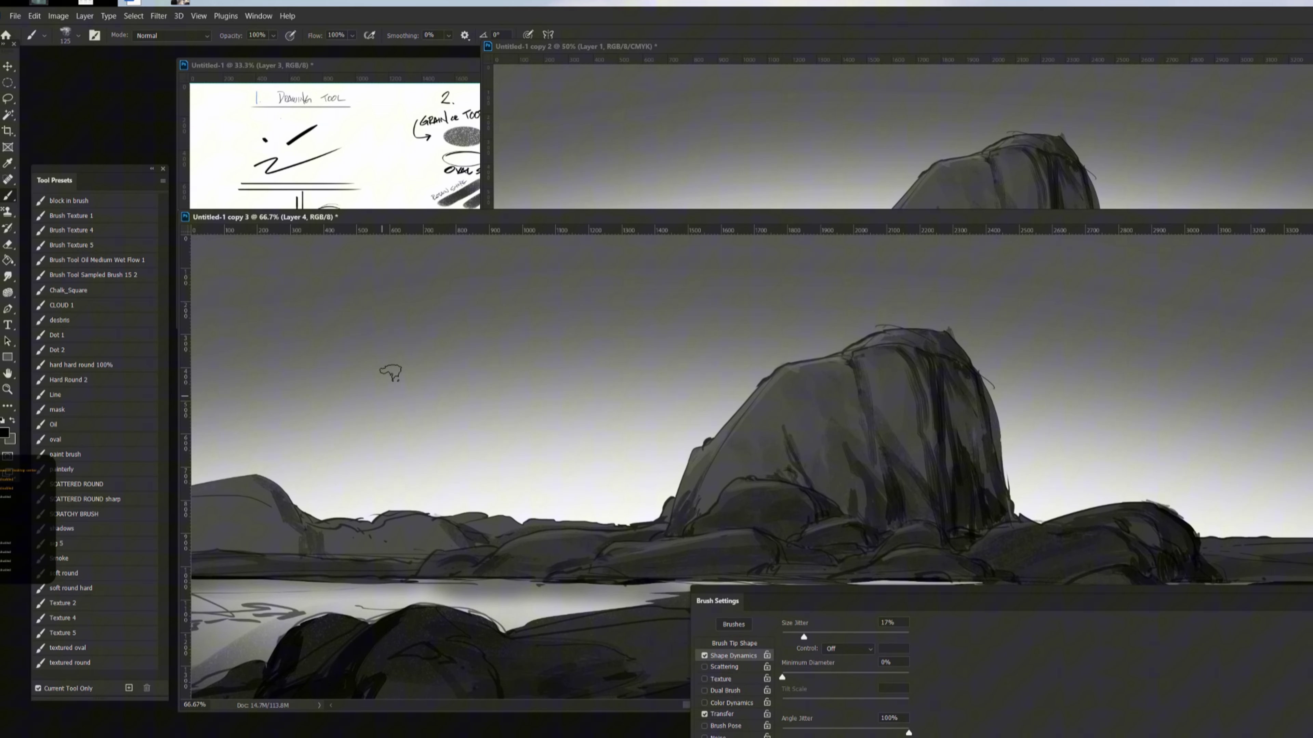
{"action": "left_click_drag", "start_coordinate": [392, 372], "coordinate": [1246, 390]}
{"action": "key", "text": "ctrl+z"}
Step: Show the third copy at 33.3% and enlarge its window so the whole painting fits inside
{"action": "key", "text": "ctrl+minus"}
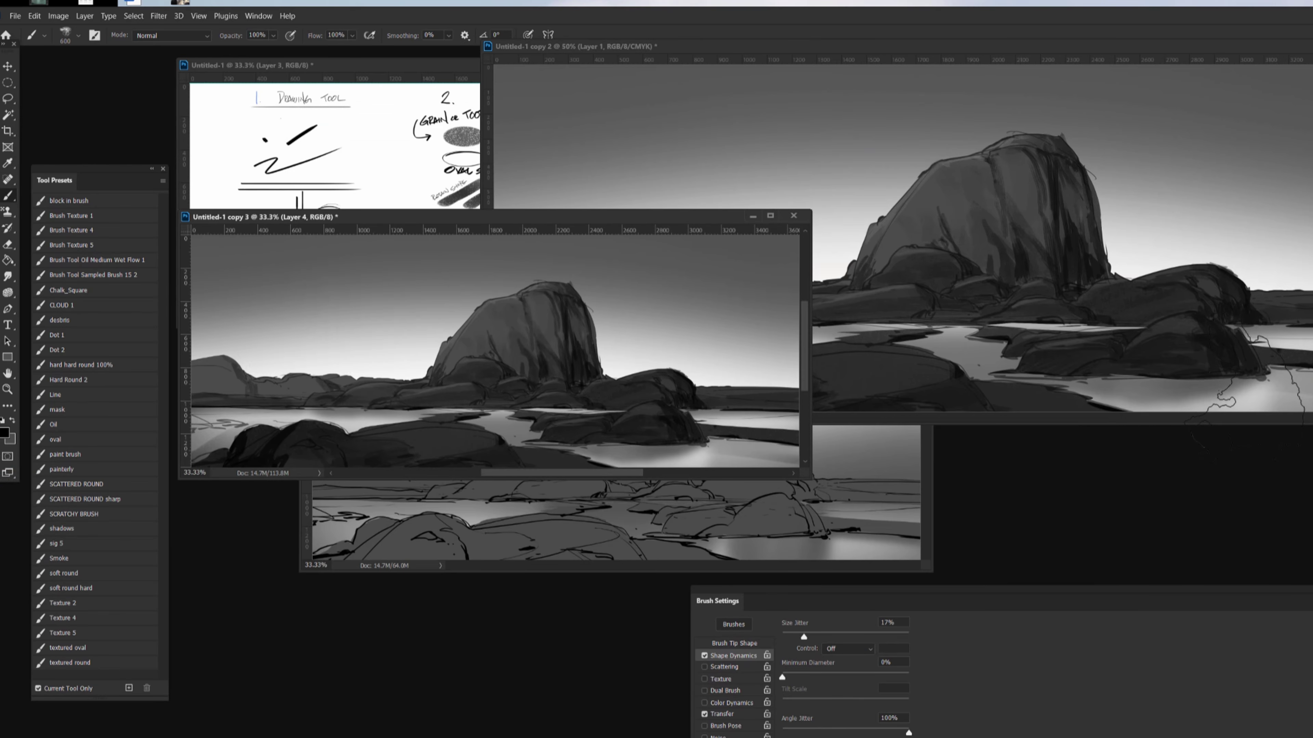
{"action": "key", "text": "ctrl+minus"}
{"action": "key", "text": "ctrl+plus"}
{"action": "left_click_drag", "start_coordinate": [811, 479], "coordinate": [1303, 613]}
Step: Sample the sky's grey and, on a new layer, paint a low textured cloud bank left of the large rock
{"action": "left_click", "coordinate": [528, 340], "text": "alt"}
{"action": "key", "text": "["}
{"action": "left_click_drag", "start_coordinate": [433, 402], "coordinate": [663, 408]}
{"action": "key", "text": "ctrl+z"}
{"action": "key", "text": "ctrl+alt+shift+n"}
{"action": "key", "text": "]"}
{"action": "mouse_move", "coordinate": [564, 415]}
{"action": "left_mouse_down"}
{"action": "mouse_move", "coordinate": [687, 408]}
{"action": "mouse_move", "coordinate": [610, 413]}
{"action": "mouse_move", "coordinate": [682, 421]}
{"action": "left_mouse_up"}
Step: With a much larger CLOUD 1 brush, paint broad cloud masses in the sky right of and behind the large rock
{"action": "key", "text": "bracketright"}
{"action": "key", "text": "bracketright"}
{"action": "key", "text": "bracketright"}
{"action": "key", "text": "bracketright"}
{"action": "key", "text": "bracketright"}
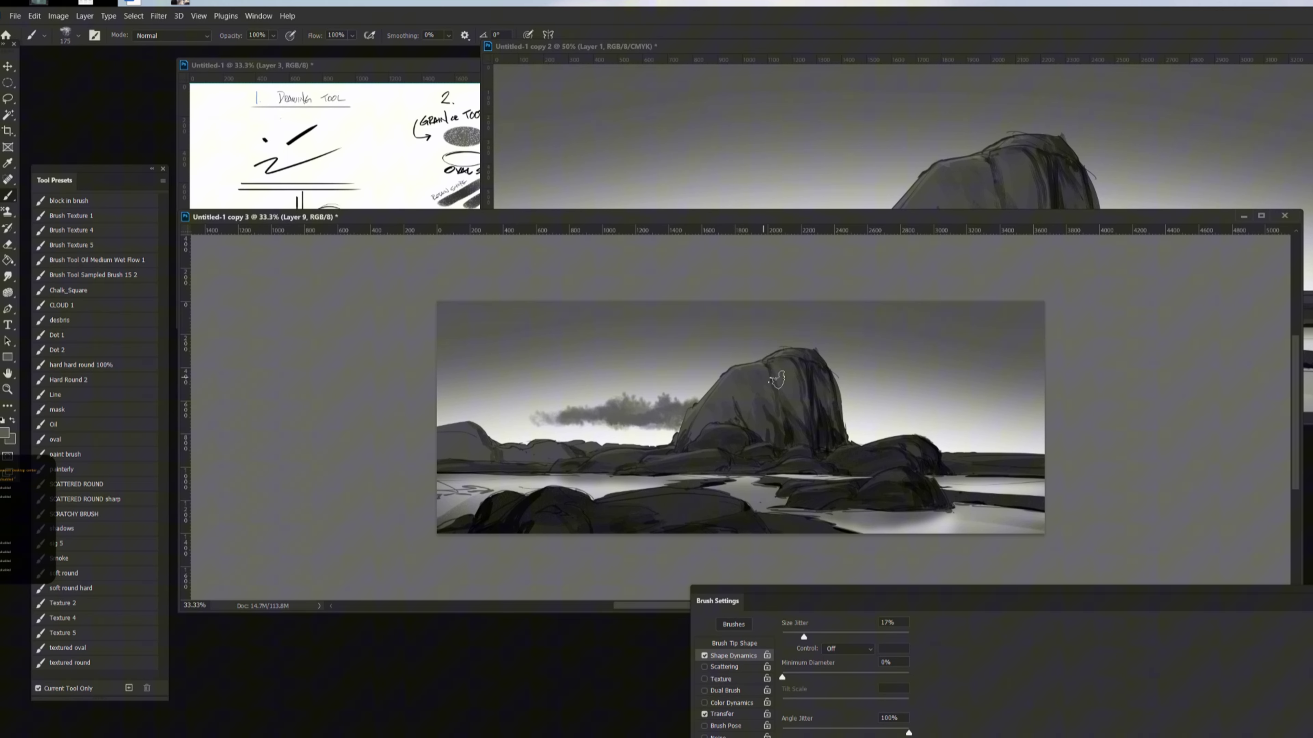
{"action": "key", "text": "bracketright"}
{"action": "key", "text": "bracketright"}
{"action": "key", "text": "bracketright"}
{"action": "key", "text": "bracketright"}
{"action": "key", "text": "bracketright"}
{"action": "mouse_move", "coordinate": [825, 397]}
{"action": "left_mouse_down"}
{"action": "mouse_move", "coordinate": [888, 408]}
{"action": "mouse_move", "coordinate": [1033, 398]}
{"action": "left_mouse_up"}
{"action": "mouse_move", "coordinate": [907, 360]}
{"action": "left_mouse_down"}
{"action": "mouse_move", "coordinate": [798, 357]}
{"action": "mouse_move", "coordinate": [667, 377]}
{"action": "left_mouse_up"}
Step: Paint textured clouds across the upper left sky with a smaller tip, and discard the cloud layer
{"action": "key", "text": "bracketleft"}
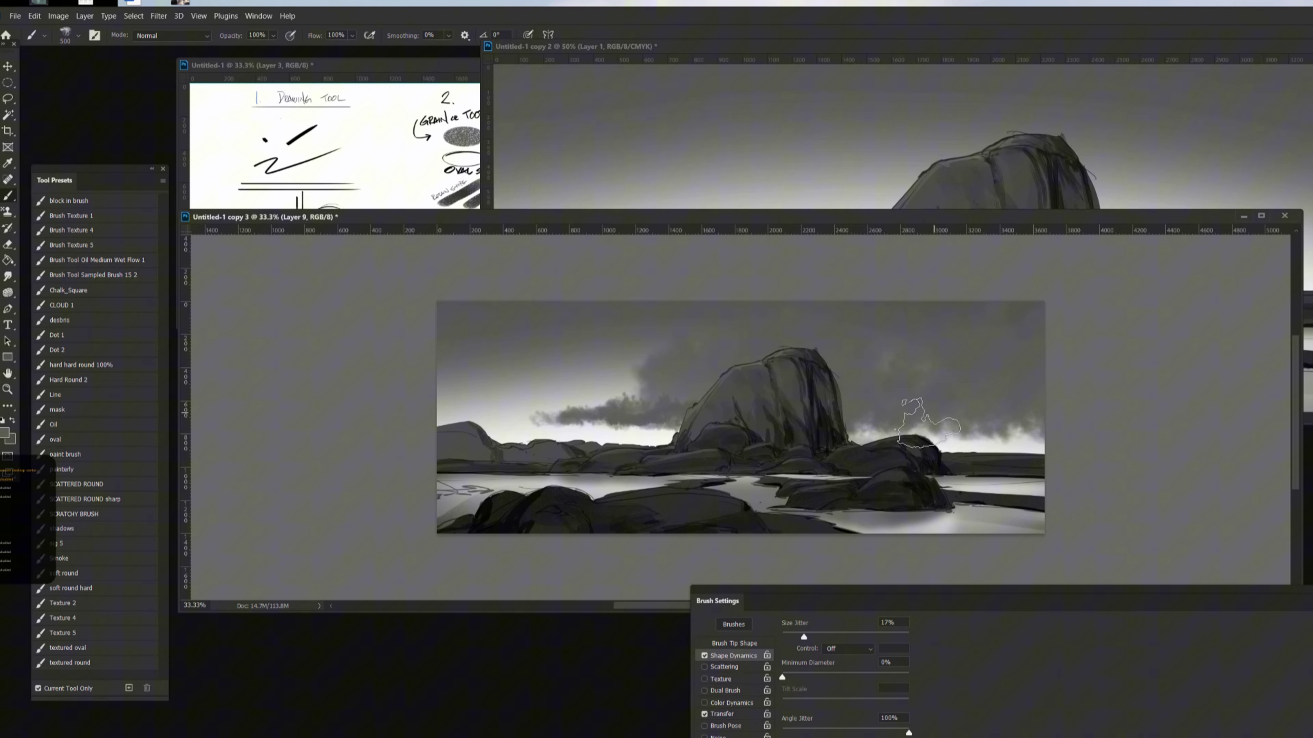
{"action": "key", "text": "bracketleft"}
{"action": "key", "text": "bracketleft"}
{"action": "key", "text": "bracketleft"}
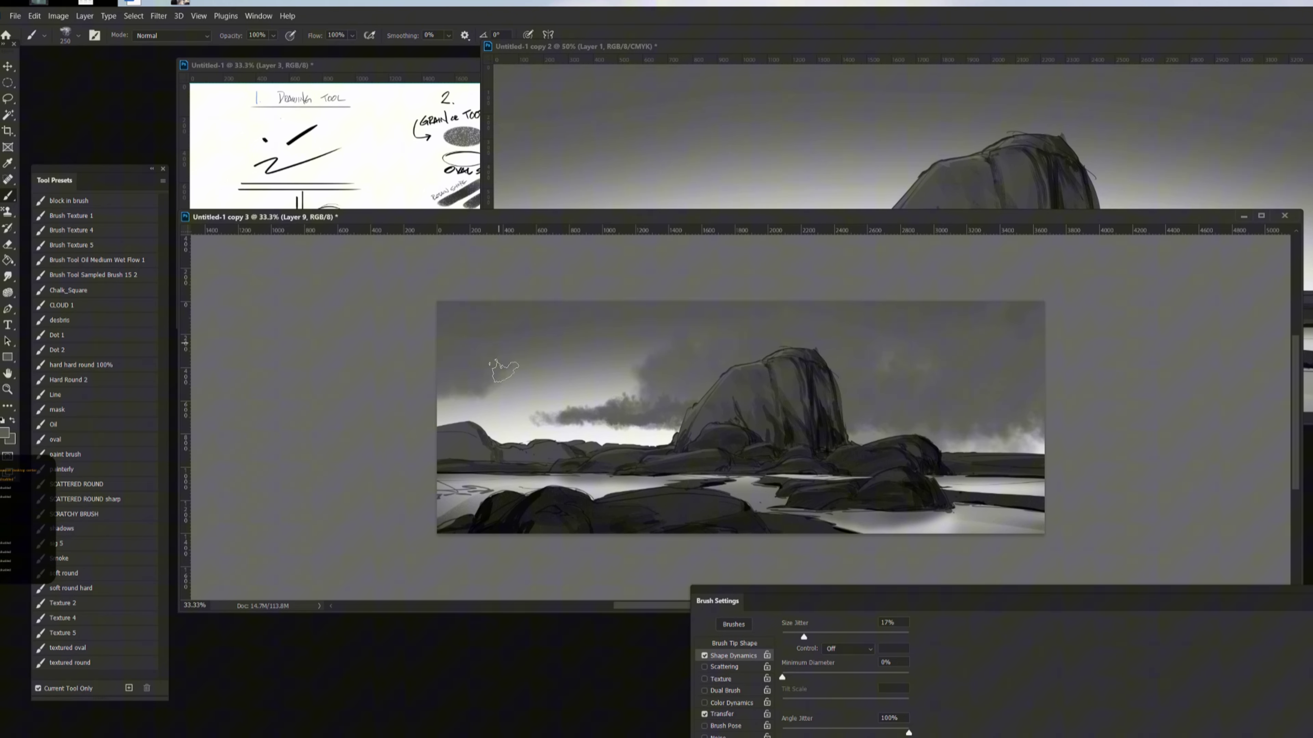
{"action": "key", "text": "bracketleft"}
{"action": "mouse_move", "coordinate": [510, 366]}
{"action": "left_mouse_down"}
{"action": "mouse_move", "coordinate": [460, 381]}
{"action": "mouse_move", "coordinate": [496, 358]}
{"action": "mouse_move", "coordinate": [578, 371]}
{"action": "mouse_move", "coordinate": [631, 356]}
{"action": "left_mouse_up"}
{"action": "key", "text": "Delete"}
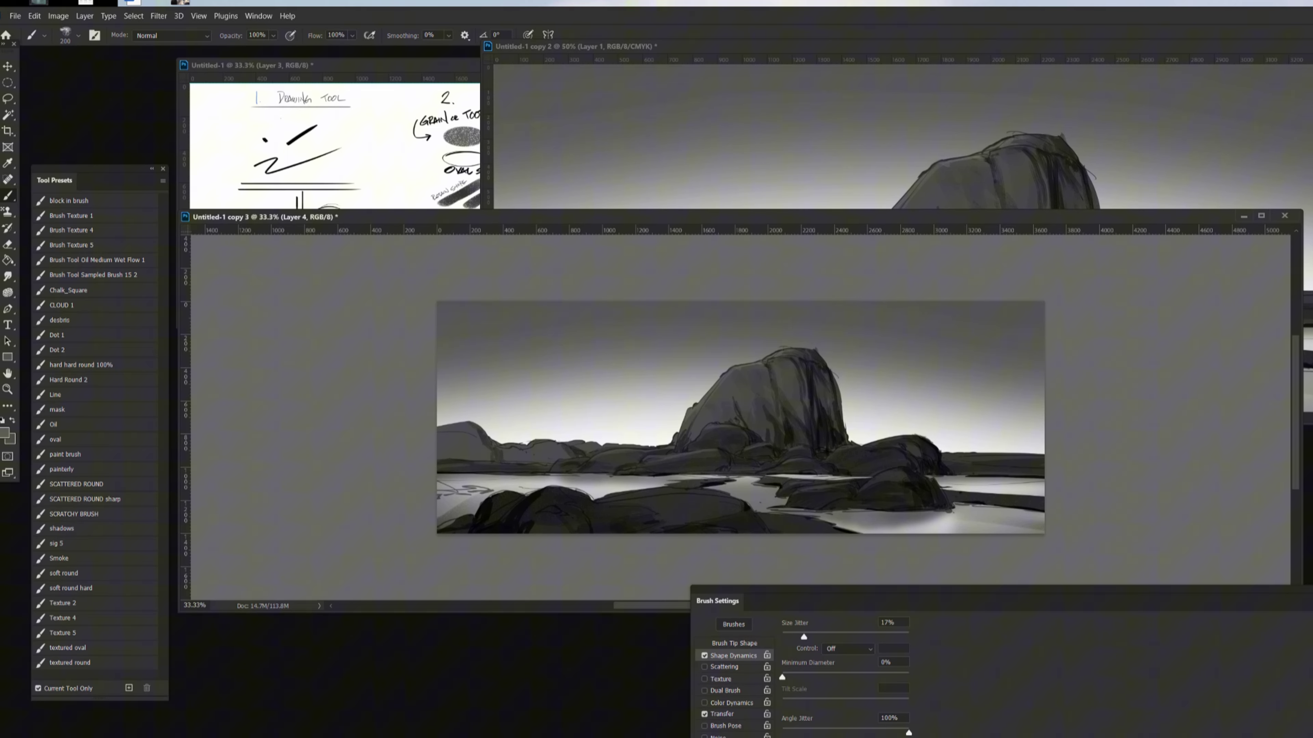
Step: On a new layer, paint broad dark cloud bands across the upper left sky with an enlarged oval brush
{"action": "left_click", "coordinate": [55, 439]}
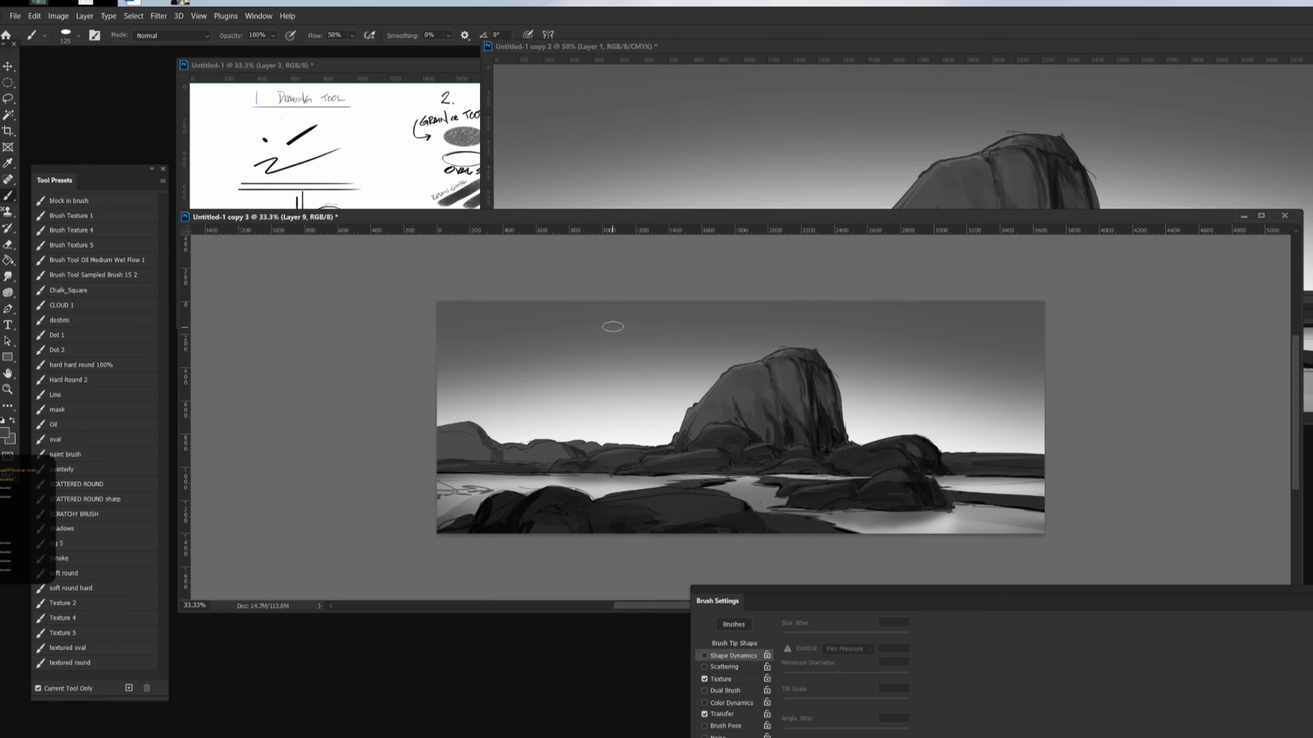
{"action": "key", "text": "bracketright"}
{"action": "key", "text": "bracketright"}
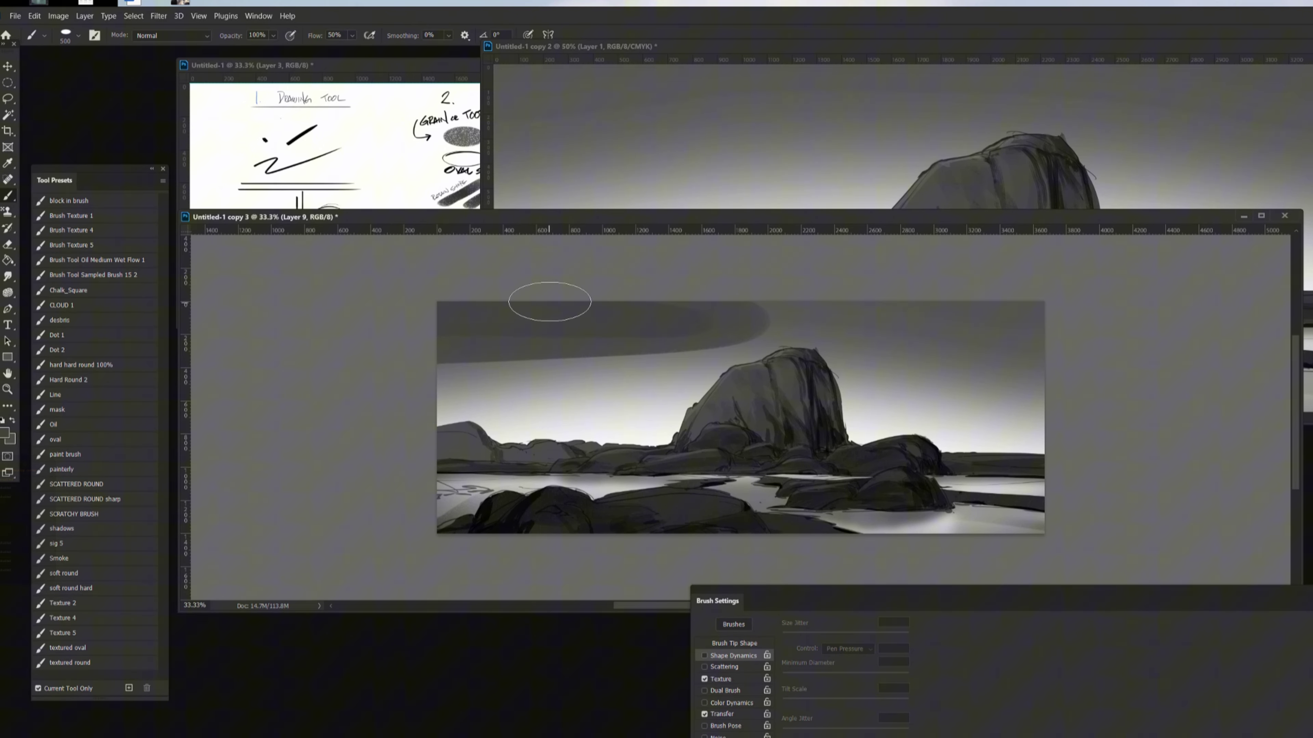
{"action": "left_click_drag", "start_coordinate": [505, 301], "coordinate": [323, 351]}
{"action": "key", "text": "bracketleft"}
{"action": "key", "text": "bracketleft"}
{"action": "key", "text": "bracketleft"}
{"action": "mouse_move", "coordinate": [448, 361]}
{"action": "left_mouse_down"}
{"action": "mouse_move", "coordinate": [645, 380]}
{"action": "mouse_move", "coordinate": [471, 358]}
{"action": "mouse_move", "coordinate": [581, 394]}
{"action": "mouse_move", "coordinate": [450, 391]}
{"action": "left_mouse_up"}
Step: Paint thin grey cloud streaks low in the sky on both sides of the large rock with the oval brush
{"action": "key", "text": "p"}
{"action": "key", "text": "b"}
{"action": "key", "text": "b"}
{"action": "left_click_drag", "start_coordinate": [653, 425], "coordinate": [519, 420]}
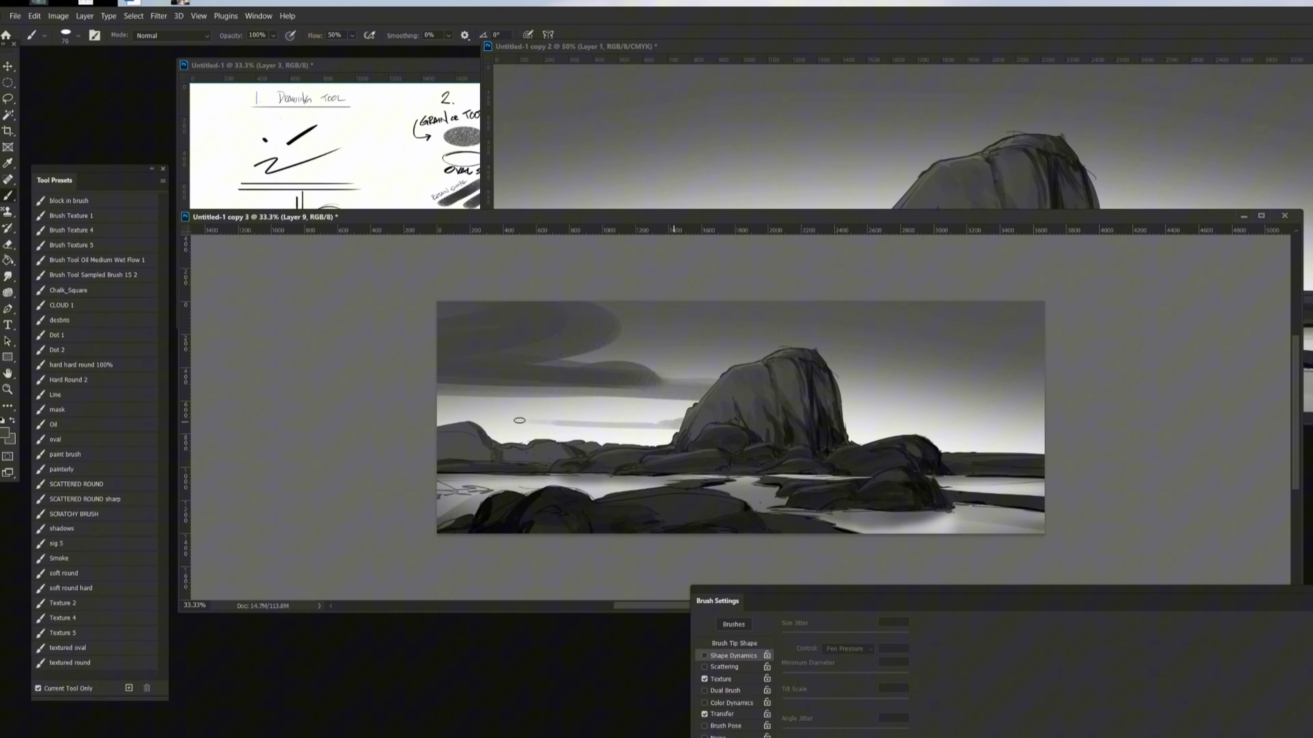
{"action": "left_click_drag", "start_coordinate": [674, 422], "coordinate": [643, 422]}
{"action": "left_click_drag", "start_coordinate": [846, 428], "coordinate": [899, 432]}
Step: Extend the oval-brush clouds beside the large rock and spread the dark upper band across the top of the sky
{"action": "key", "text": "]"}
{"action": "left_click_drag", "start_coordinate": [685, 379], "coordinate": [654, 385]}
{"action": "left_click_drag", "start_coordinate": [671, 380], "coordinate": [708, 389]}
{"action": "left_click_drag", "start_coordinate": [845, 397], "coordinate": [929, 409]}
{"action": "left_click_drag", "start_coordinate": [594, 343], "coordinate": [788, 307]}
{"action": "mouse_move", "coordinate": [667, 318]}
{"action": "left_mouse_down"}
{"action": "mouse_move", "coordinate": [814, 306]}
{"action": "mouse_move", "coordinate": [635, 327]}
{"action": "left_mouse_up"}
{"action": "left_click_drag", "start_coordinate": [842, 302], "coordinate": [863, 301]}
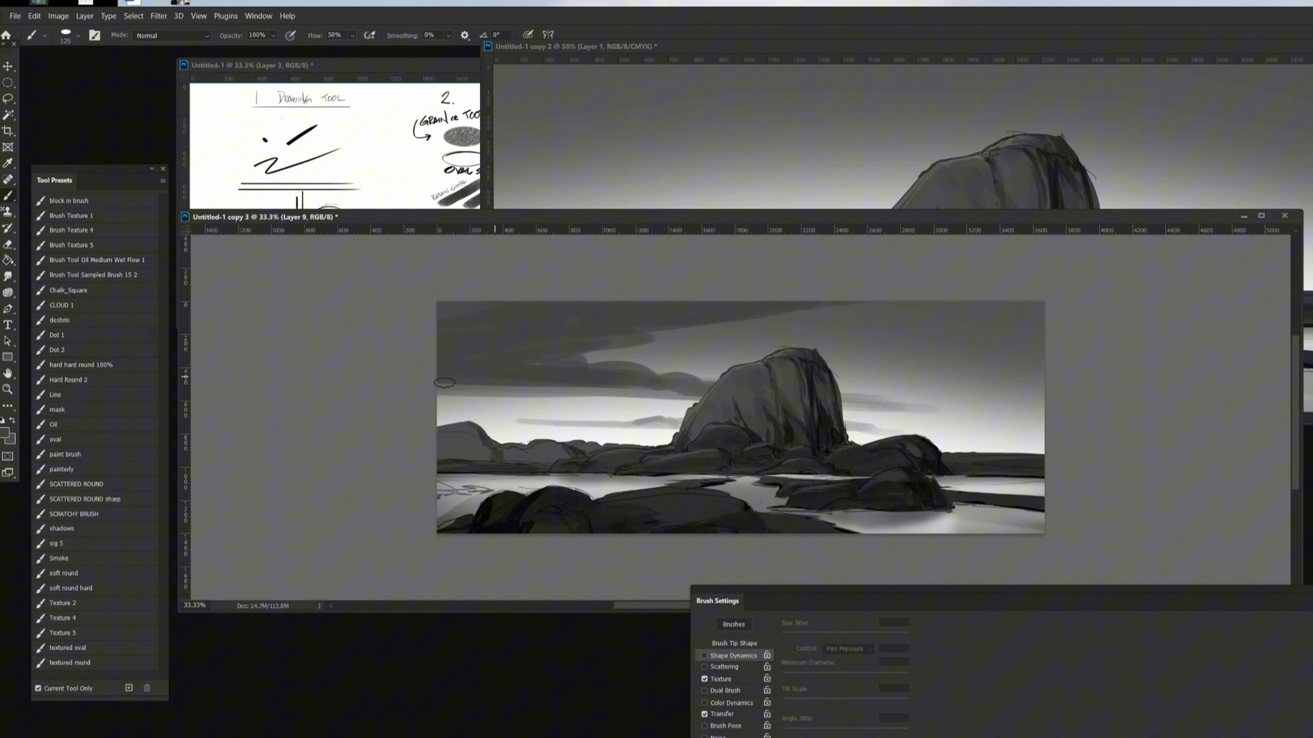
Step: Add low grey clouds above the left horizon and a cluster of small clouds above the right-hand shore
{"action": "left_click_drag", "start_coordinate": [423, 419], "coordinate": [549, 426]}
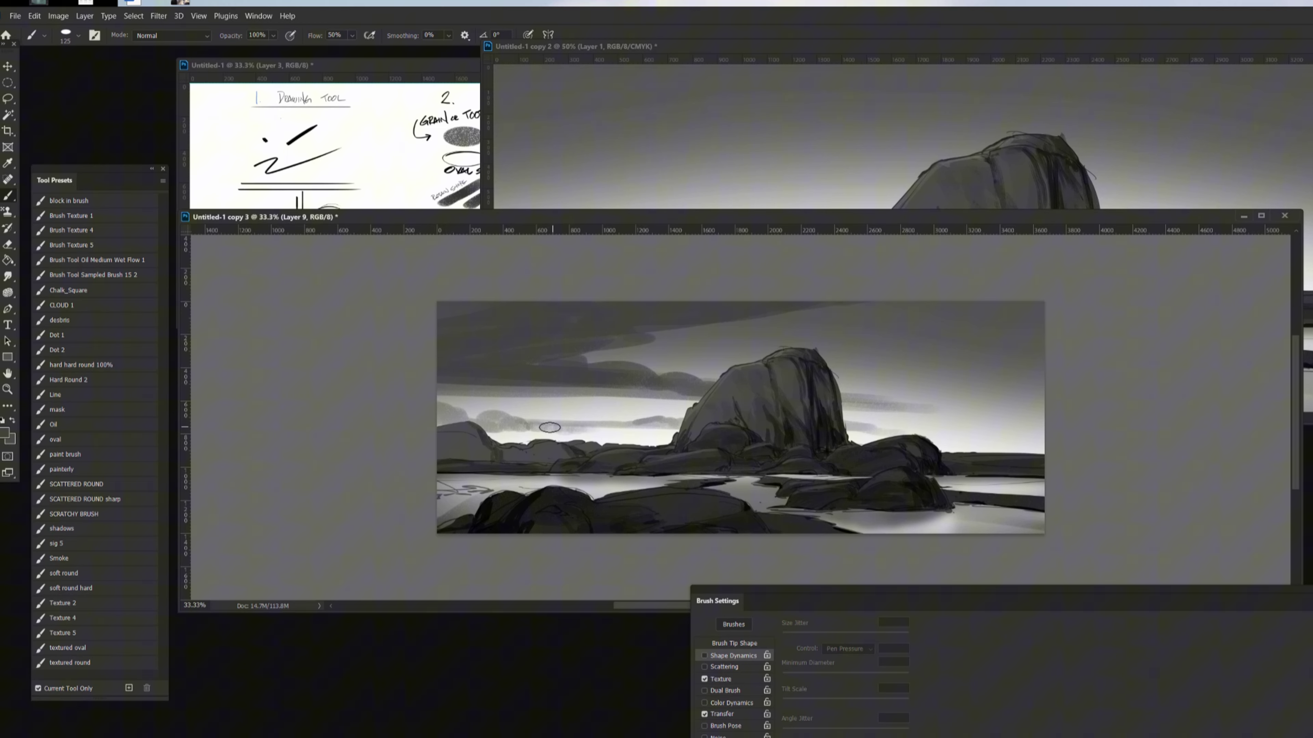
{"action": "left_click", "coordinate": [946, 434]}
{"action": "mouse_move", "coordinate": [917, 404]}
{"action": "left_mouse_down"}
{"action": "mouse_move", "coordinate": [1005, 420]}
{"action": "mouse_move", "coordinate": [988, 405]}
{"action": "left_mouse_up"}
{"action": "mouse_move", "coordinate": [868, 406]}
{"action": "left_mouse_down"}
{"action": "mouse_move", "coordinate": [953, 405]}
{"action": "mouse_move", "coordinate": [847, 420]}
{"action": "mouse_move", "coordinate": [1062, 430]}
{"action": "left_mouse_up"}
{"action": "key", "text": "bracketleft"}
{"action": "key", "text": "bracketleft"}
{"action": "mouse_move", "coordinate": [965, 434]}
{"action": "left_mouse_down"}
{"action": "mouse_move", "coordinate": [1014, 406]}
{"action": "mouse_move", "coordinate": [900, 411]}
{"action": "left_mouse_up"}
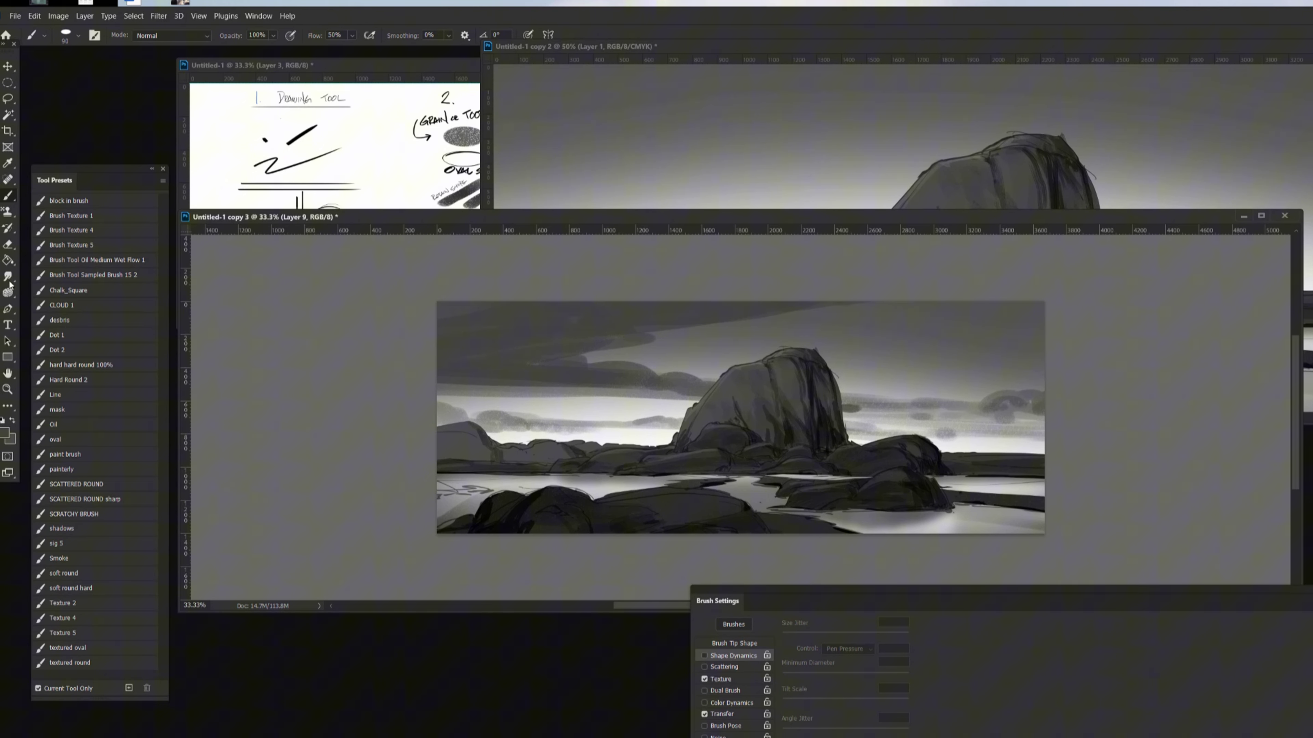
Step: With the enlarged CLOUD 1 brush, paint billowing cloud edges left of the large rock and along the right-hand cloud bank
{"action": "left_click", "coordinate": [62, 305]}
{"action": "key", "text": "bracketright"}
{"action": "key", "text": "bracketright"}
{"action": "key", "text": "bracketright"}
{"action": "key", "text": "bracketright"}
{"action": "key", "text": "bracketright"}
{"action": "key", "text": "bracketright"}
{"action": "key", "text": "bracketright"}
{"action": "key", "text": "bracketright"}
{"action": "key", "text": "bracketright"}
{"action": "key", "text": "bracketright"}
{"action": "key", "text": "bracketright"}
{"action": "key", "text": "bracketright"}
{"action": "key", "text": "bracketright"}
{"action": "key", "text": "bracketright"}
{"action": "key", "text": "bracketright"}
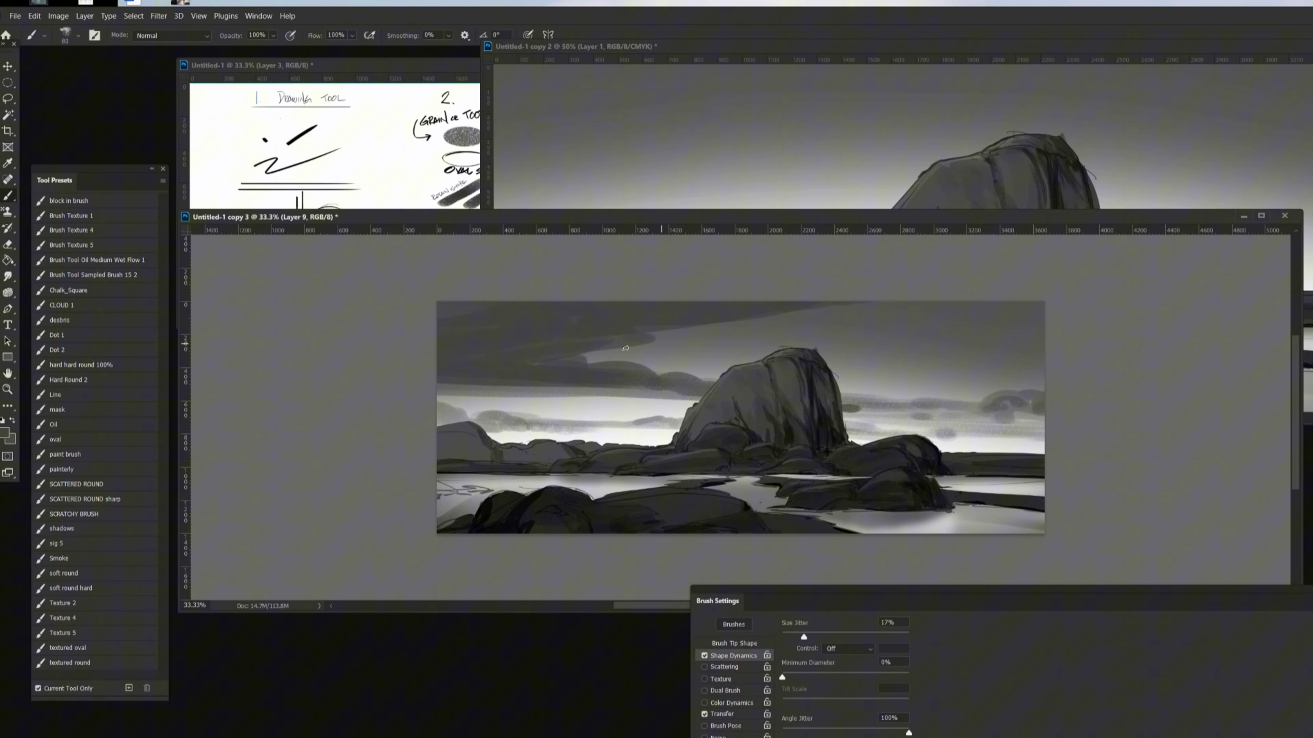
{"action": "key", "text": "bracketright"}
{"action": "key", "text": "bracketright"}
{"action": "left_click_drag", "start_coordinate": [578, 365], "coordinate": [659, 371]}
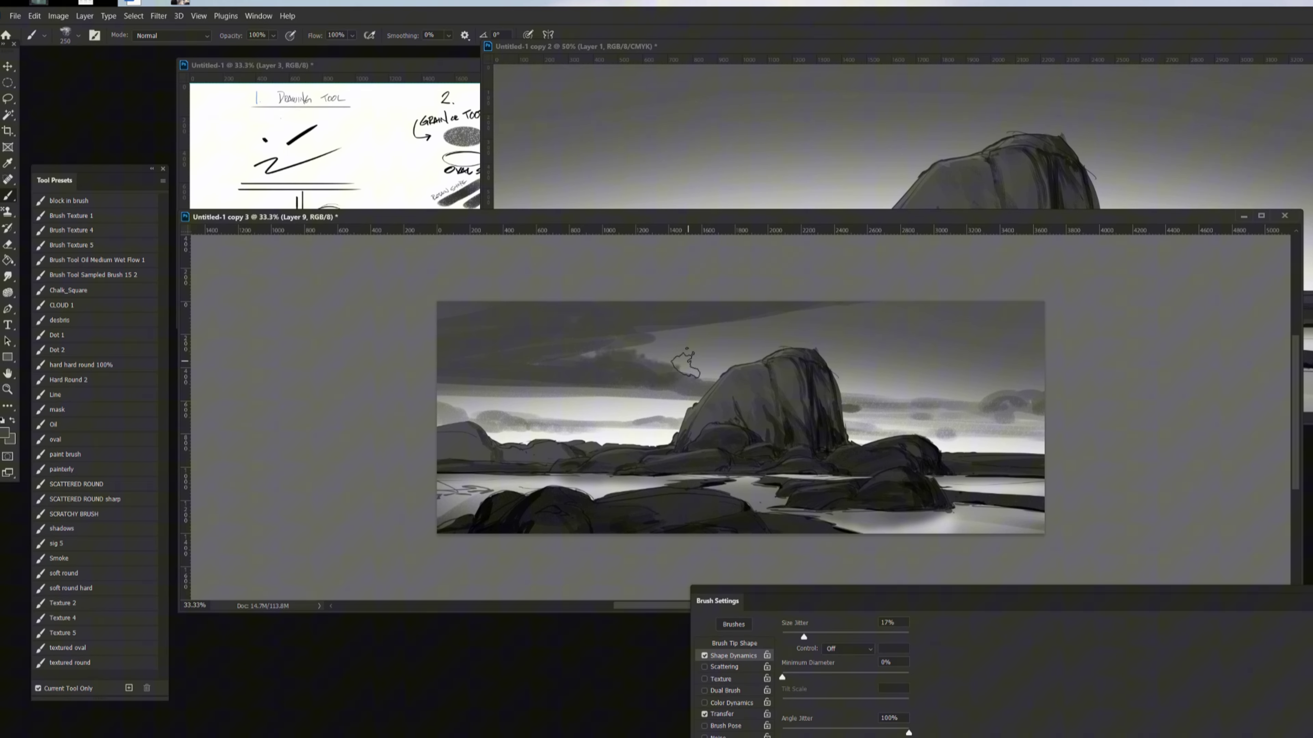
{"action": "key", "text": "bracketleft"}
{"action": "key", "text": "bracketleft"}
{"action": "key", "text": "bracketleft"}
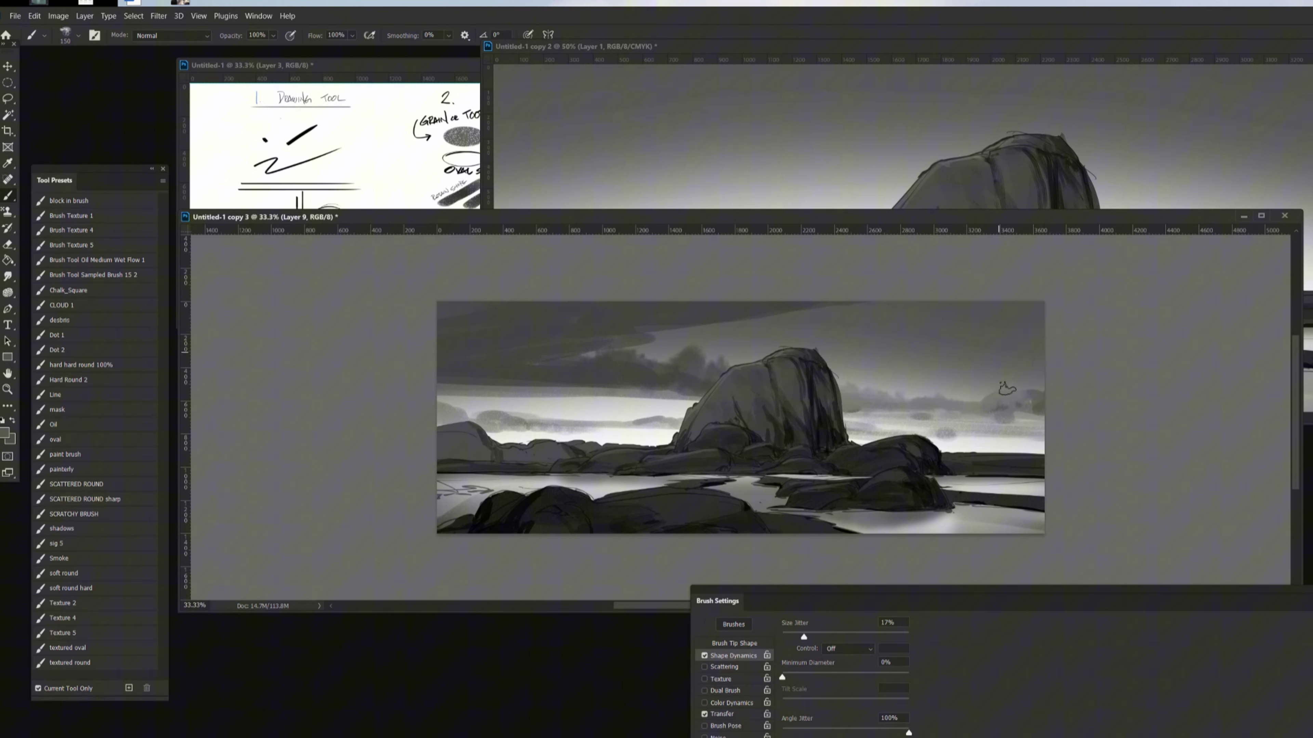
Step: Soften the dark cloud masses in the upper sky with an enlarged soft round brush
{"action": "left_click", "coordinate": [76, 427]}
{"action": "left_click", "coordinate": [69, 573]}
{"action": "key", "text": "bracketright"}
{"action": "key", "text": "bracketright"}
{"action": "key", "text": "alt"}
{"action": "key", "text": "b"}
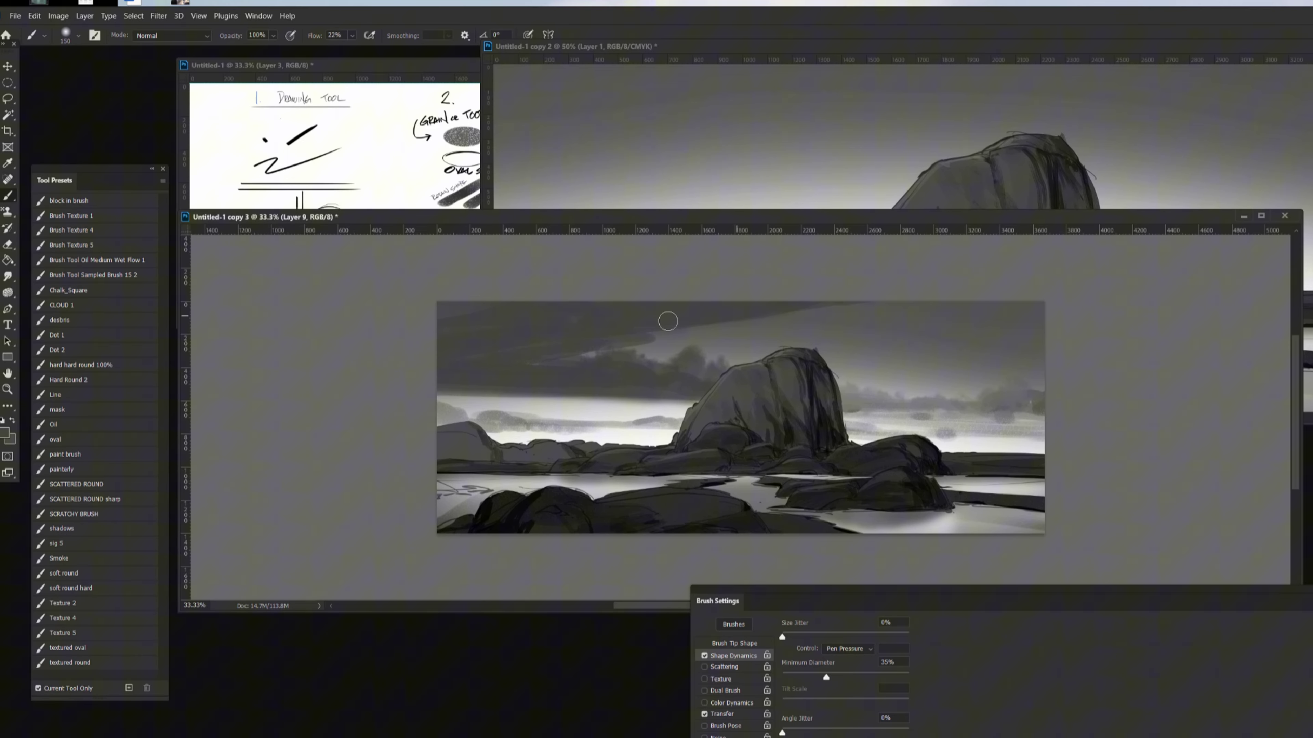
Step: Using light greys sampled from the sky, paint soft streaks between the low clouds with a 45-pixel soft round brush
{"action": "left_click", "coordinate": [500, 420], "text": "alt"}
{"action": "key", "text": "bracketleft"}
{"action": "key", "text": "bracketleft"}
{"action": "key", "text": "bracketleft"}
{"action": "key", "text": "bracketleft"}
{"action": "key", "text": "bracketleft"}
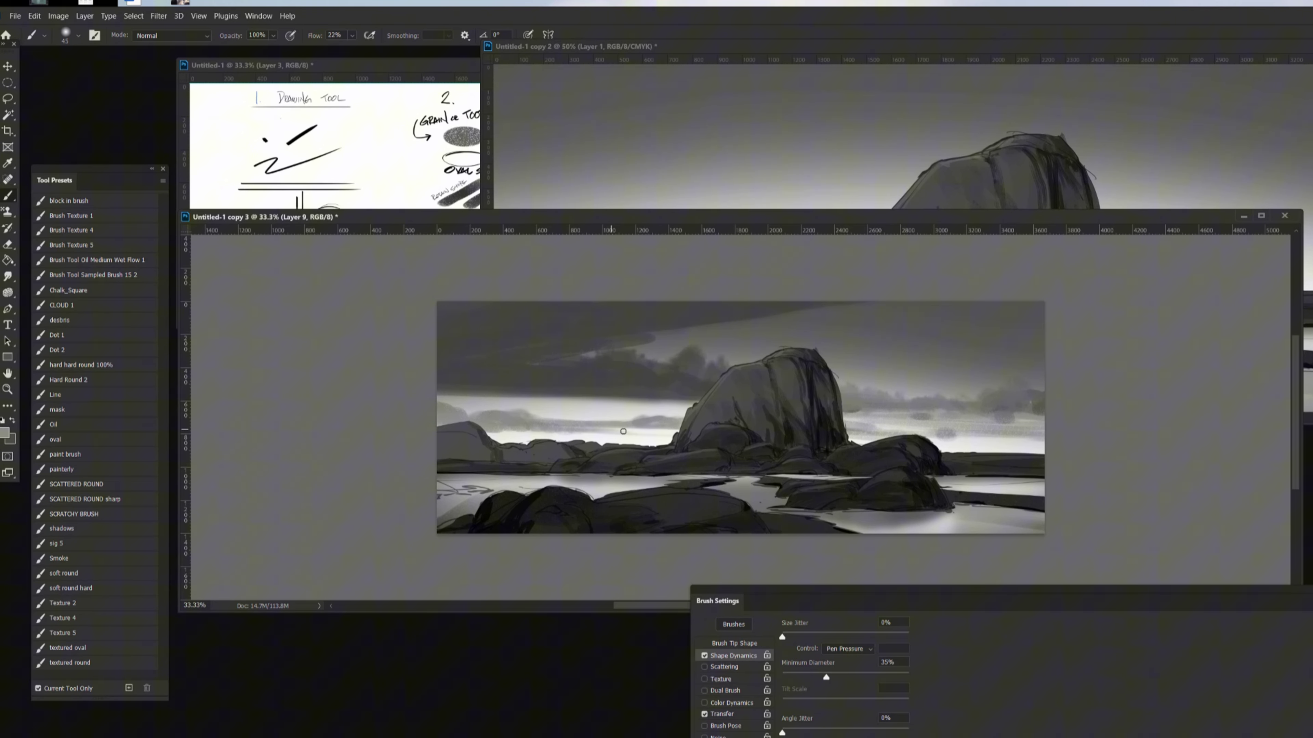
{"action": "left_click", "coordinate": [626, 422], "text": "alt"}
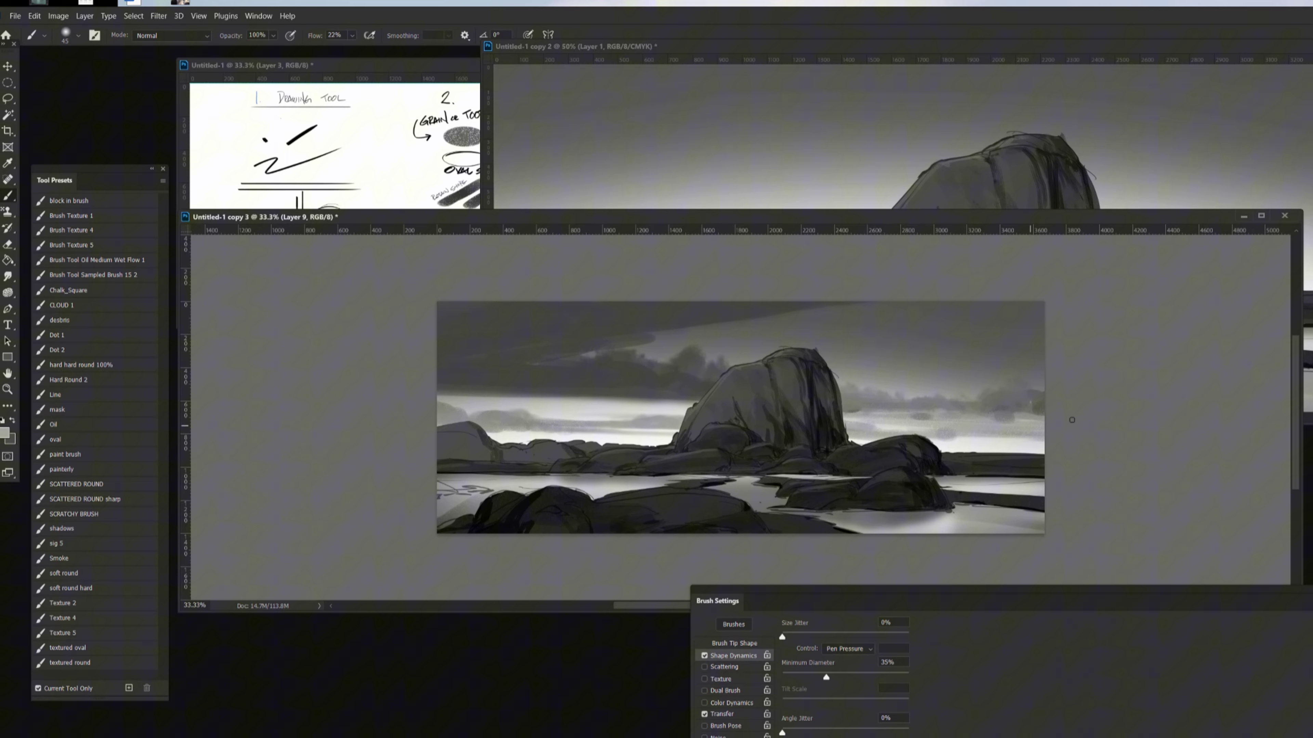
{"action": "mouse_move", "coordinate": [1068, 420]}
{"action": "left_mouse_down"}
{"action": "mouse_move", "coordinate": [957, 412]}
{"action": "mouse_move", "coordinate": [1059, 412]}
{"action": "left_mouse_up"}
Step: Blend sampled sky grey softly over the clouds and horizon right of the large rock with an enlarged soft brush
{"action": "left_click", "coordinate": [1033, 357], "text": "alt"}
{"action": "key", "text": "bracketright"}
{"action": "key", "text": "bracketright"}
{"action": "key", "text": "bracketright"}
{"action": "key", "text": "bracketright"}
{"action": "key", "text": "bracketright"}
{"action": "key", "text": "bracketright"}
{"action": "key", "text": "bracketright"}
{"action": "key", "text": "bracketright"}
{"action": "key", "text": "bracketright"}
{"action": "key", "text": "bracketright"}
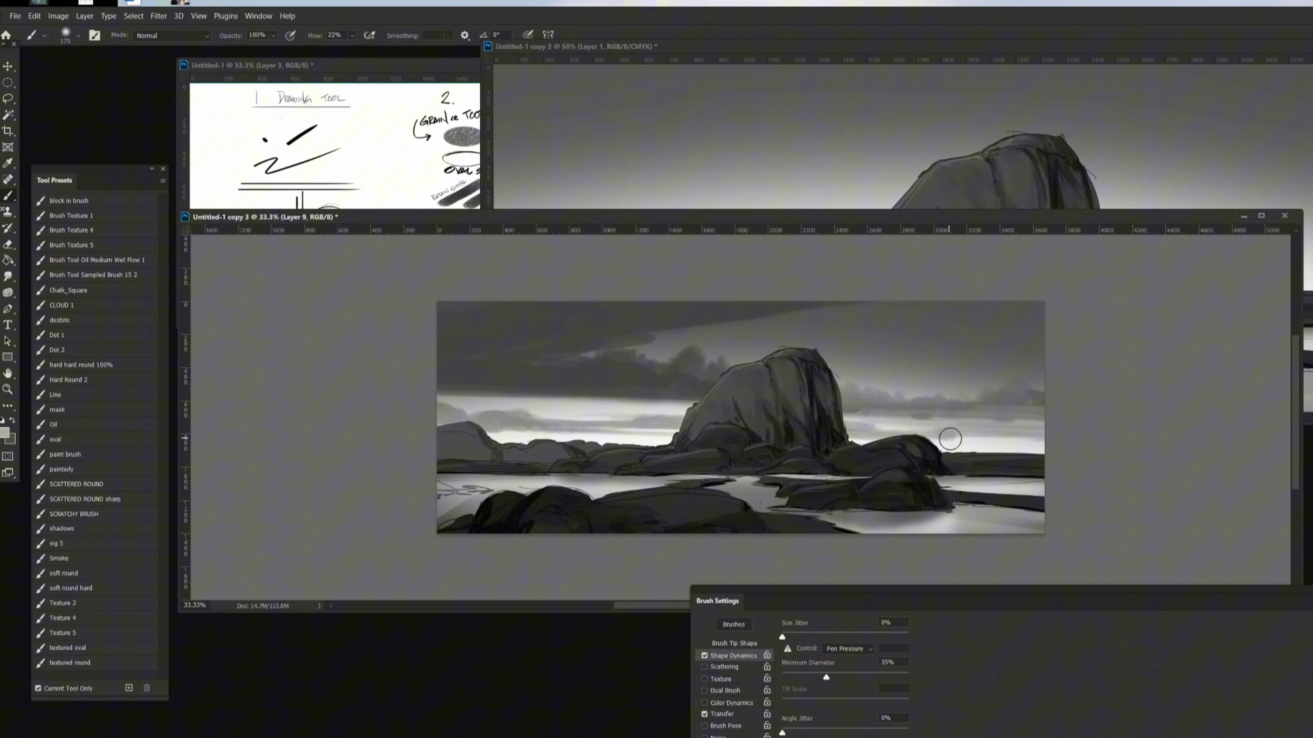
{"action": "key", "text": "bracketright"}
{"action": "key", "text": "bracketright"}
{"action": "left_click_drag", "start_coordinate": [962, 439], "coordinate": [984, 451]}
Step: Sample the cloud's dark grey and spread it softly over the left cloud bank with a larger soft brush
{"action": "key", "text": "bracketright"}
{"action": "key", "text": "bracketright"}
{"action": "key", "text": "bracketright"}
{"action": "left_click", "coordinate": [601, 381], "text": "alt"}
{"action": "mouse_move", "coordinate": [486, 375]}
{"action": "left_mouse_down"}
{"action": "mouse_move", "coordinate": [436, 357]}
{"action": "mouse_move", "coordinate": [557, 355]}
{"action": "mouse_move", "coordinate": [690, 401]}
{"action": "left_mouse_up"}
Step: Enlarge the view to 50% and retouch the clouds left of the large rock with the oval brush and sampled greys
{"action": "key", "text": "ctrl+minus"}
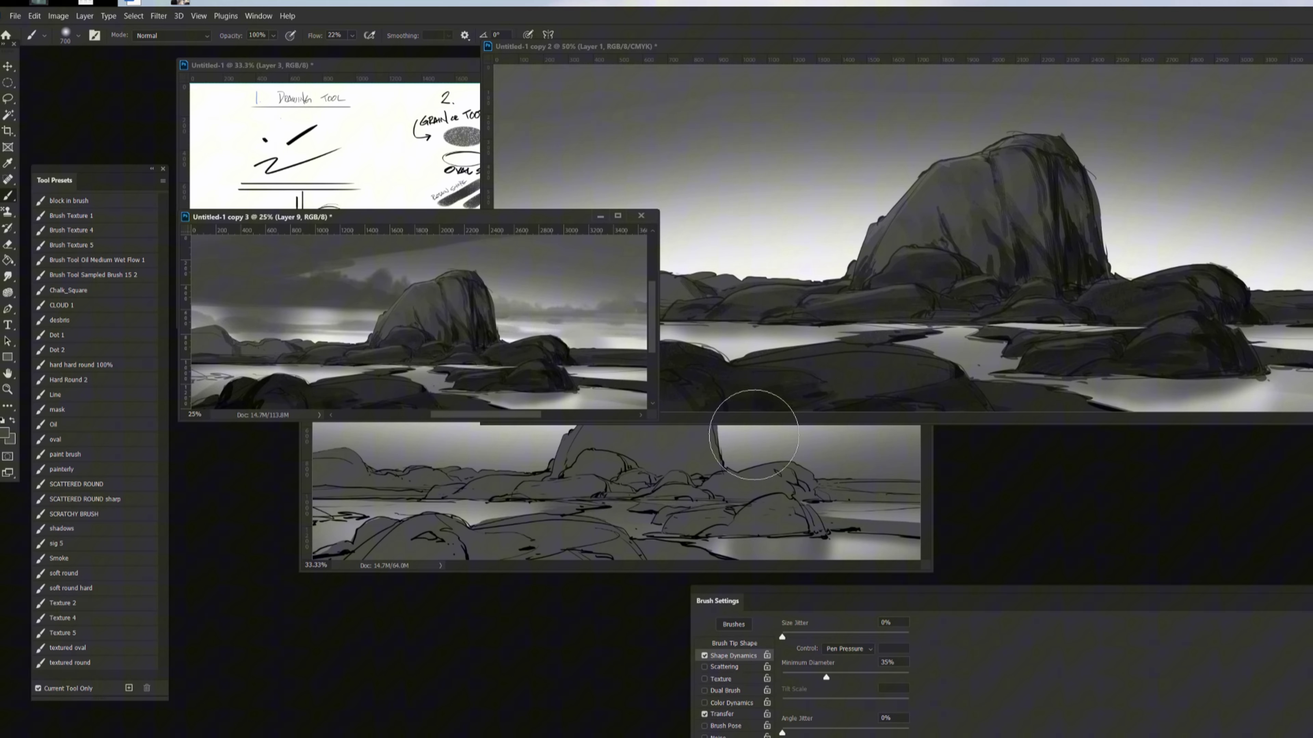
{"action": "key", "text": "ctrl+plus"}
{"action": "key", "text": "alt"}
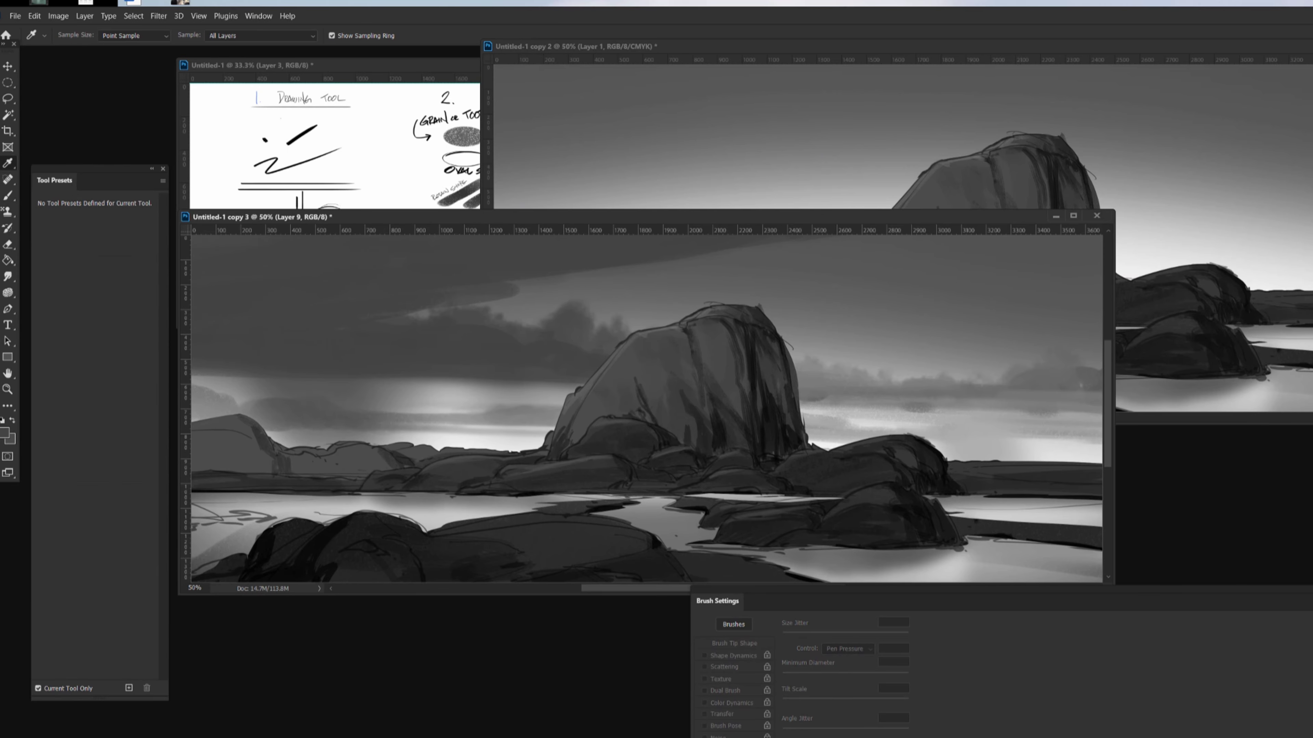
{"action": "left_click", "coordinate": [502, 350], "text": "alt"}
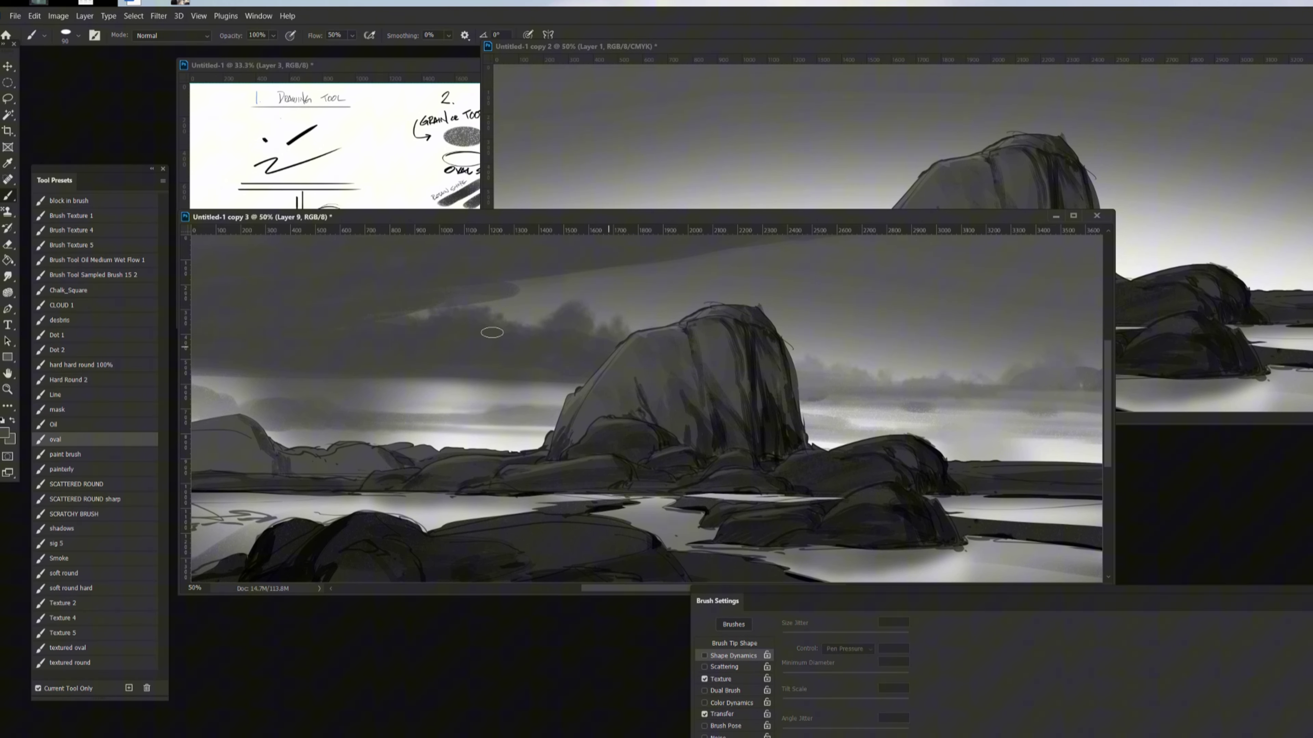
{"action": "left_click", "coordinate": [567, 323], "text": "alt"}
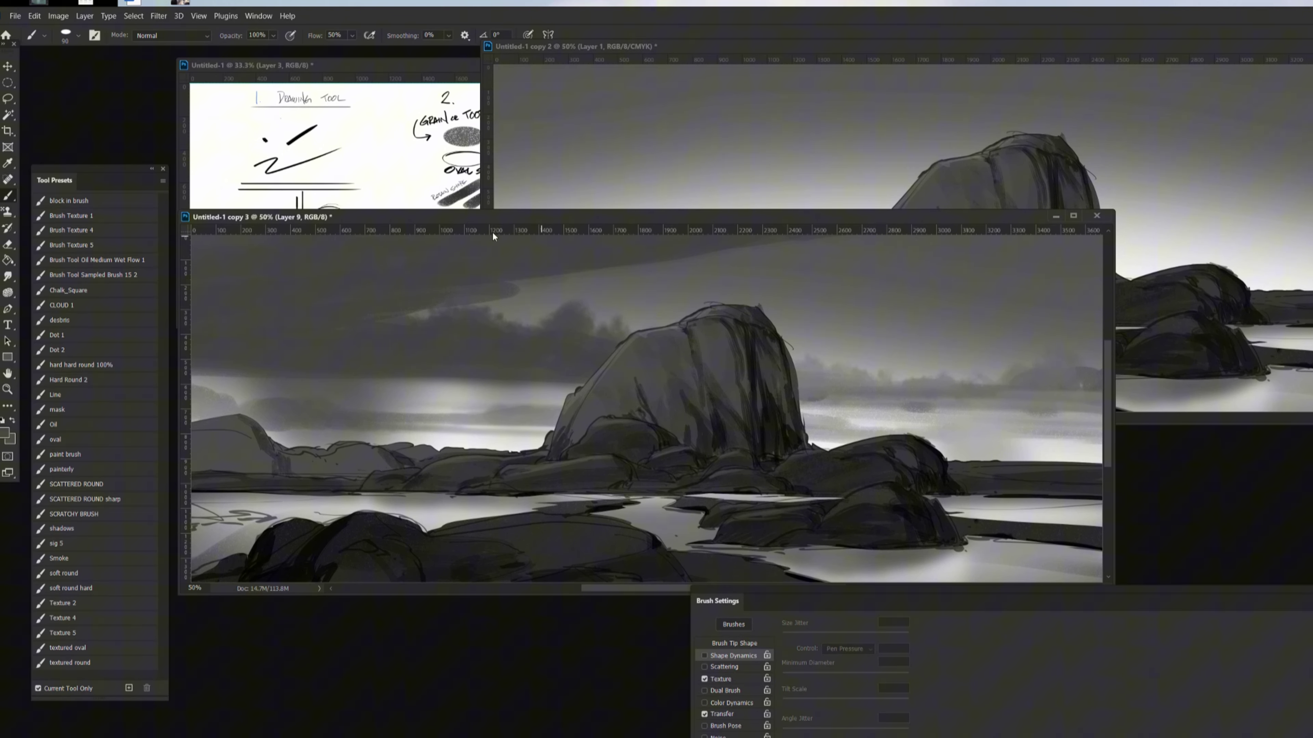
{"action": "left_click", "coordinate": [474, 266], "text": "alt"}
Step: On a new layer, paint light grey highlights along the cloud tops left of the large rock with the CLOUD 1 brush
{"action": "key", "text": "alt"}
{"action": "left_click", "coordinate": [1014, 482], "text": "alt"}
{"action": "left_click", "coordinate": [68, 290]}
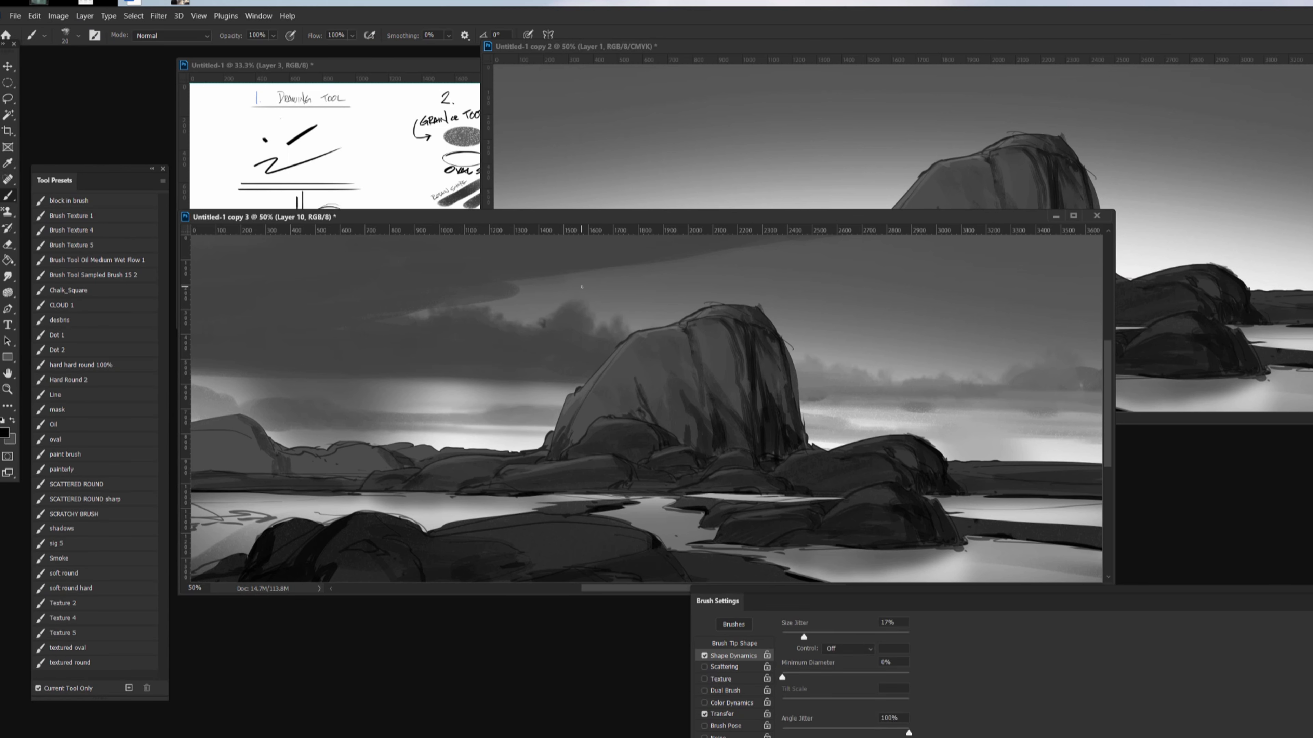
{"action": "left_click", "coordinate": [1086, 437], "text": "alt"}
{"action": "key", "text": "bracketright"}
{"action": "key", "text": "bracketright"}
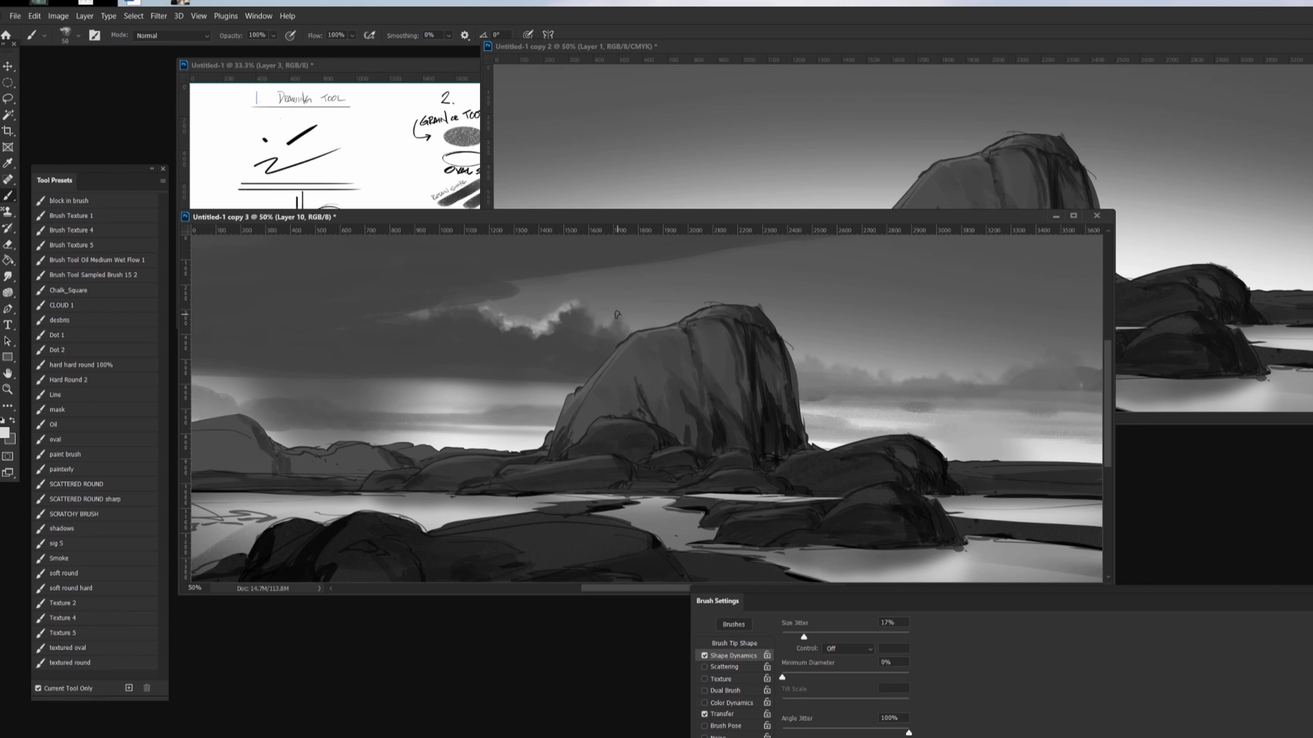
Step: On a new layer, paint sampled grey over the cloud bank left of the large rock with an enlarged oval brush
{"action": "left_click", "coordinate": [69, 439]}
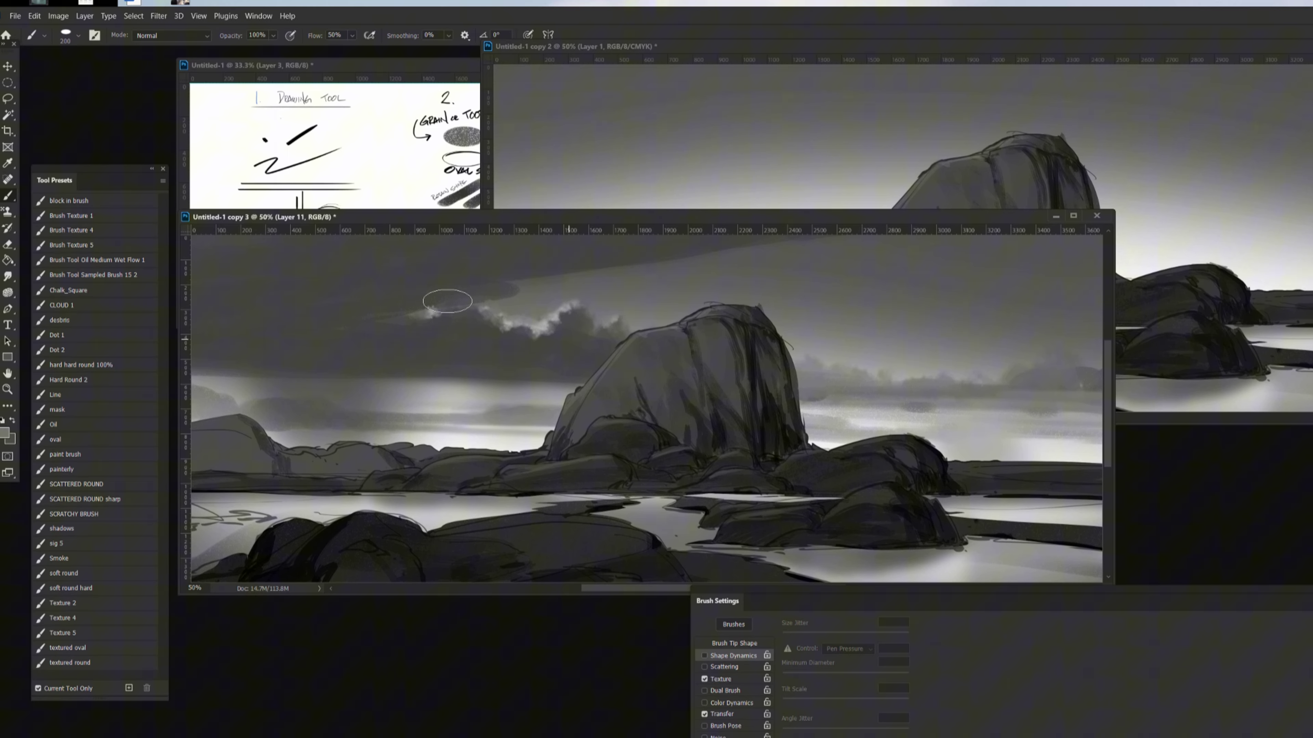
{"action": "key", "text": "bracketright"}
{"action": "key", "text": "bracketright"}
{"action": "key", "text": "bracketright"}
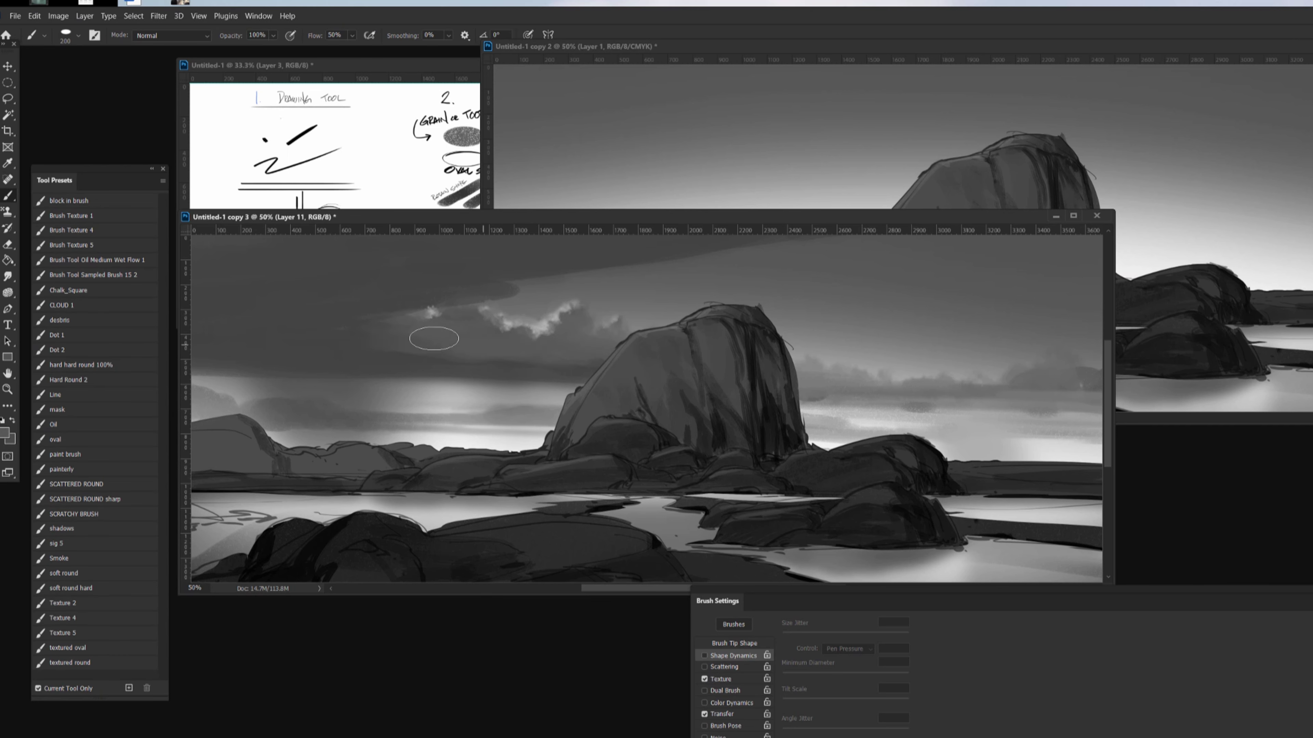
Step: Refine the cloud shapes left of the large rock with a much smaller oval brush, and choose white as the painting colour
{"action": "key", "text": "bracketleft"}
{"action": "key", "text": "bracketleft"}
{"action": "key", "text": "bracketleft"}
{"action": "key", "text": "bracketleft"}
{"action": "key", "text": "bracketleft"}
{"action": "key", "text": "bracketleft"}
{"action": "key", "text": "bracketleft"}
{"action": "key", "text": "bracketleft"}
{"action": "key", "text": "bracketleft"}
{"action": "key", "text": "bracketleft"}
{"action": "key", "text": "bracketleft"}
{"action": "key", "text": "n"}
{"action": "left_click", "coordinate": [1118, 430]}
{"action": "key", "text": "Return"}
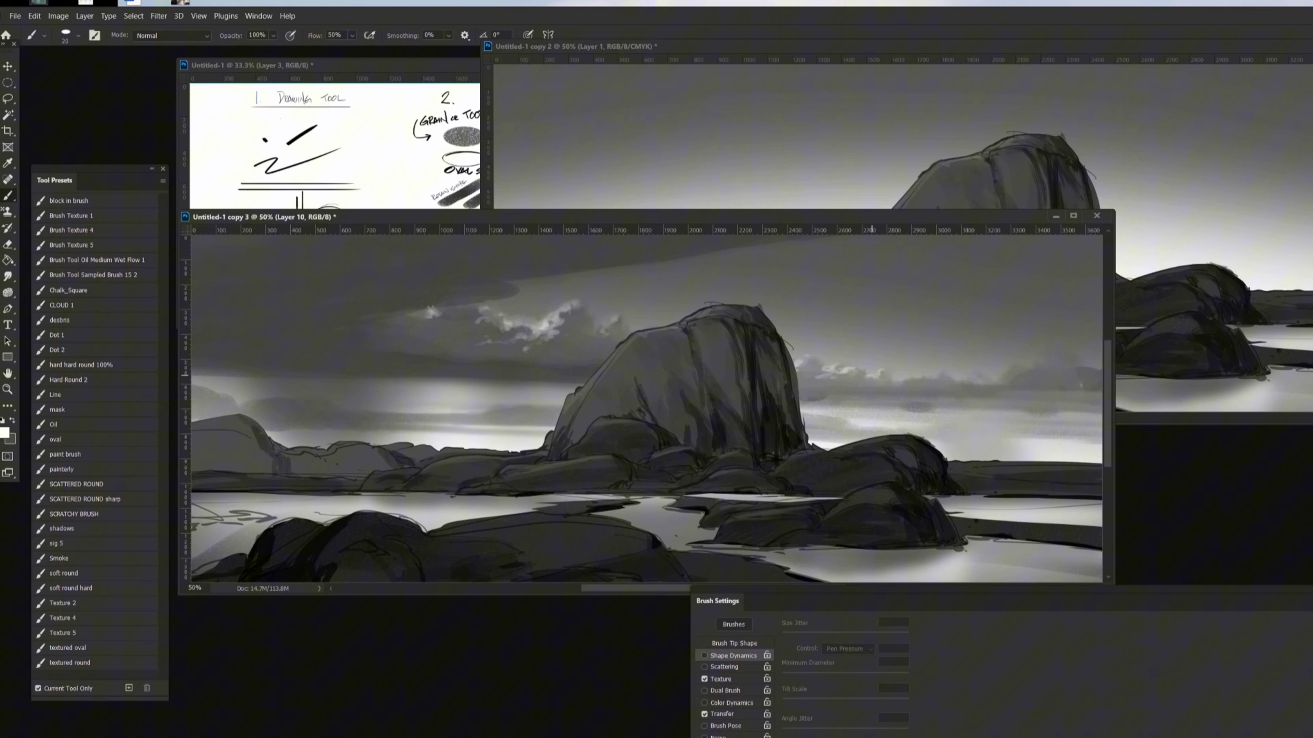
Step: On a new layer, spread sampled bright sky grey as haze across the scene with a hugely enlarged soft round brush at 100% opacity
{"action": "key", "text": "ctrl+minus"}
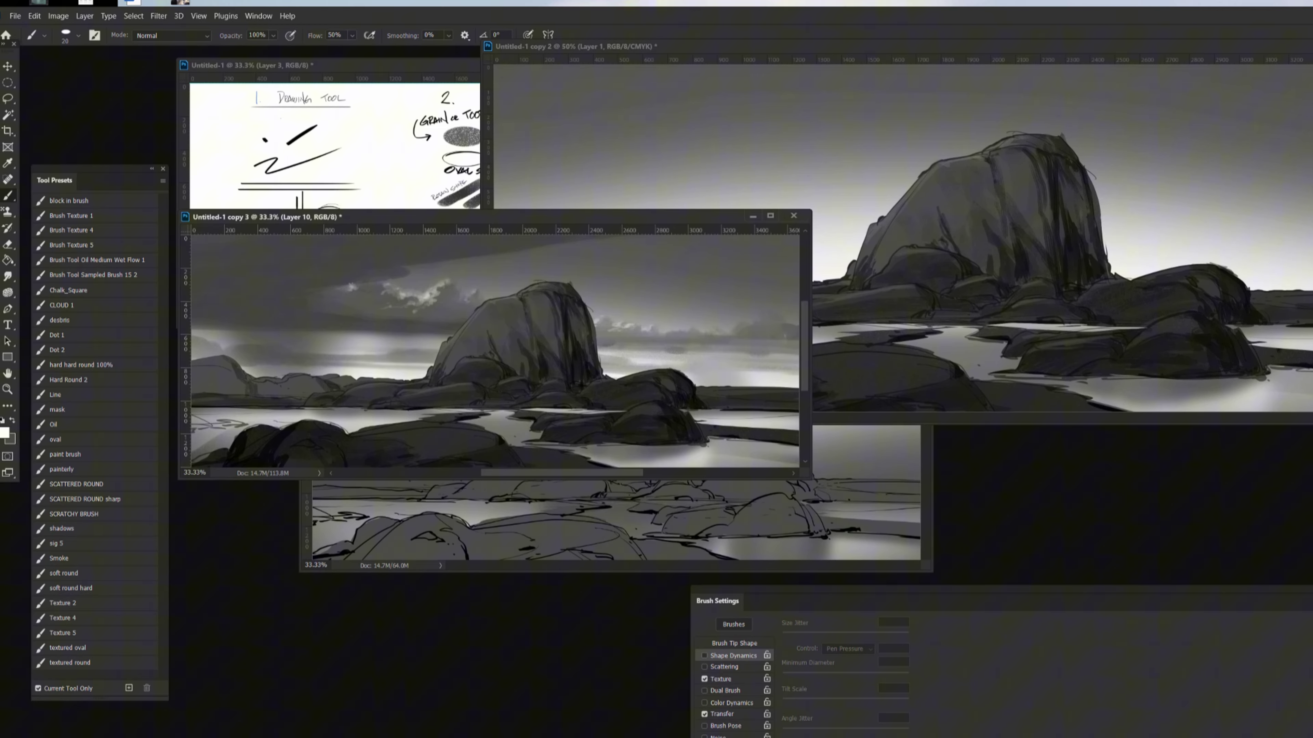
{"action": "left_click", "coordinate": [72, 572]}
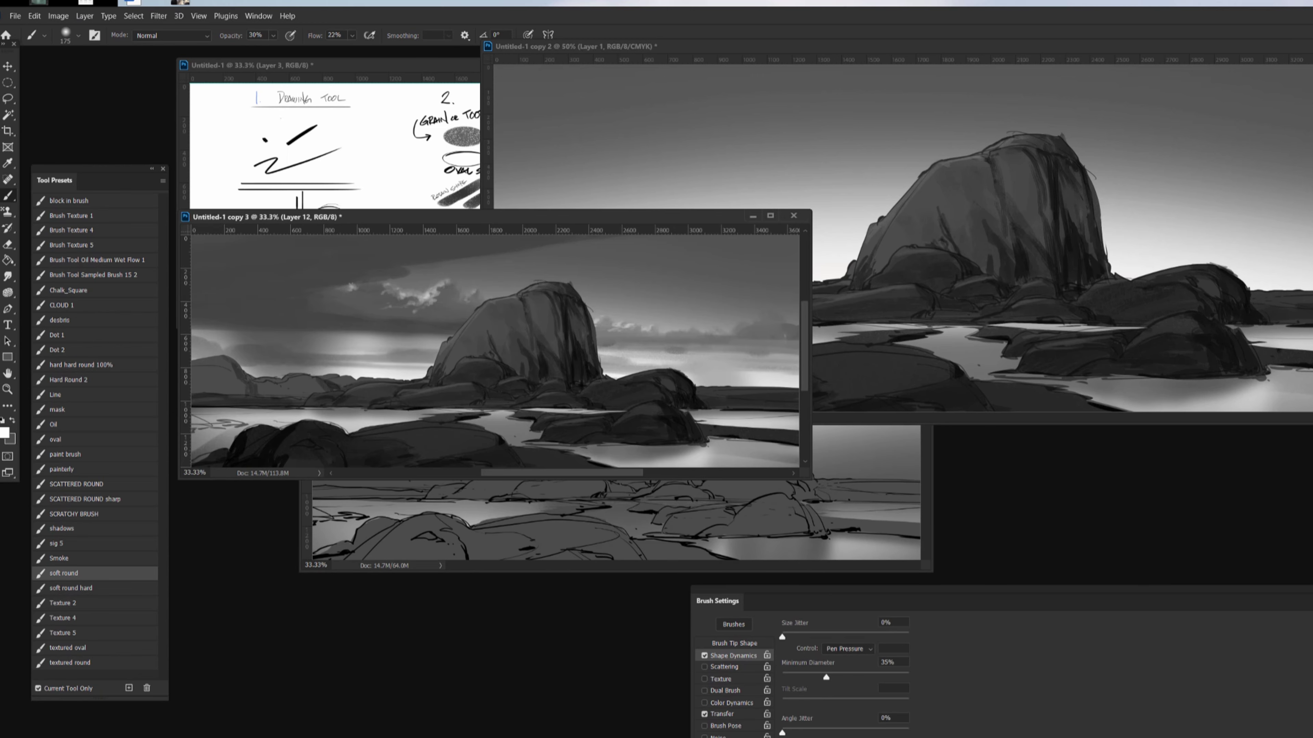
{"action": "left_click_drag", "start_coordinate": [819, 486], "coordinate": [1263, 692]}
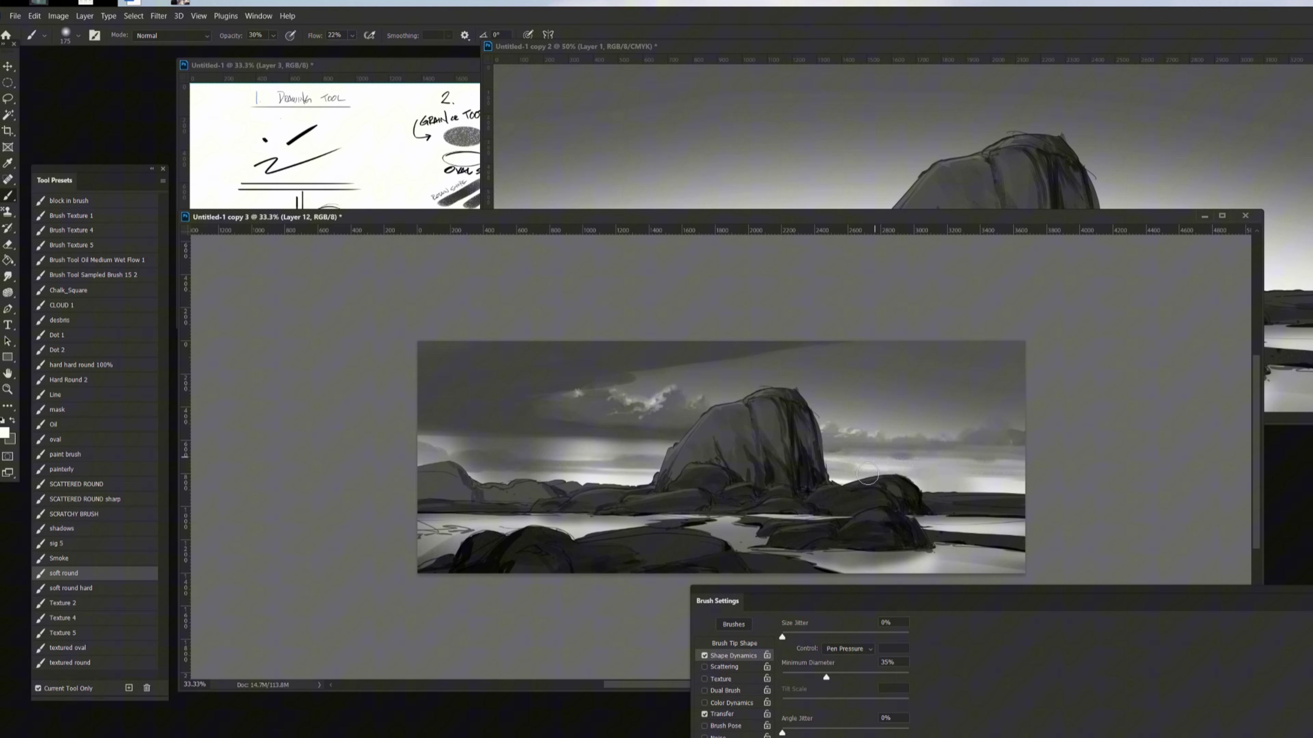
{"action": "left_click", "coordinate": [999, 476], "text": "alt"}
{"action": "key", "text": "0"}
{"action": "key", "text": "bracketright"}
{"action": "key", "text": "bracketright"}
{"action": "key", "text": "bracketright"}
{"action": "key", "text": "bracketright"}
{"action": "key", "text": "bracketright"}
{"action": "key", "text": "bracketright"}
{"action": "key", "text": "bracketright"}
{"action": "key", "text": "bracketright"}
{"action": "key", "text": "bracketright"}
{"action": "key", "text": "bracketright"}
{"action": "key", "text": "bracketright"}
{"action": "key", "text": "bracketright"}
{"action": "key", "text": "bracketright"}
{"action": "key", "text": "bracketright"}
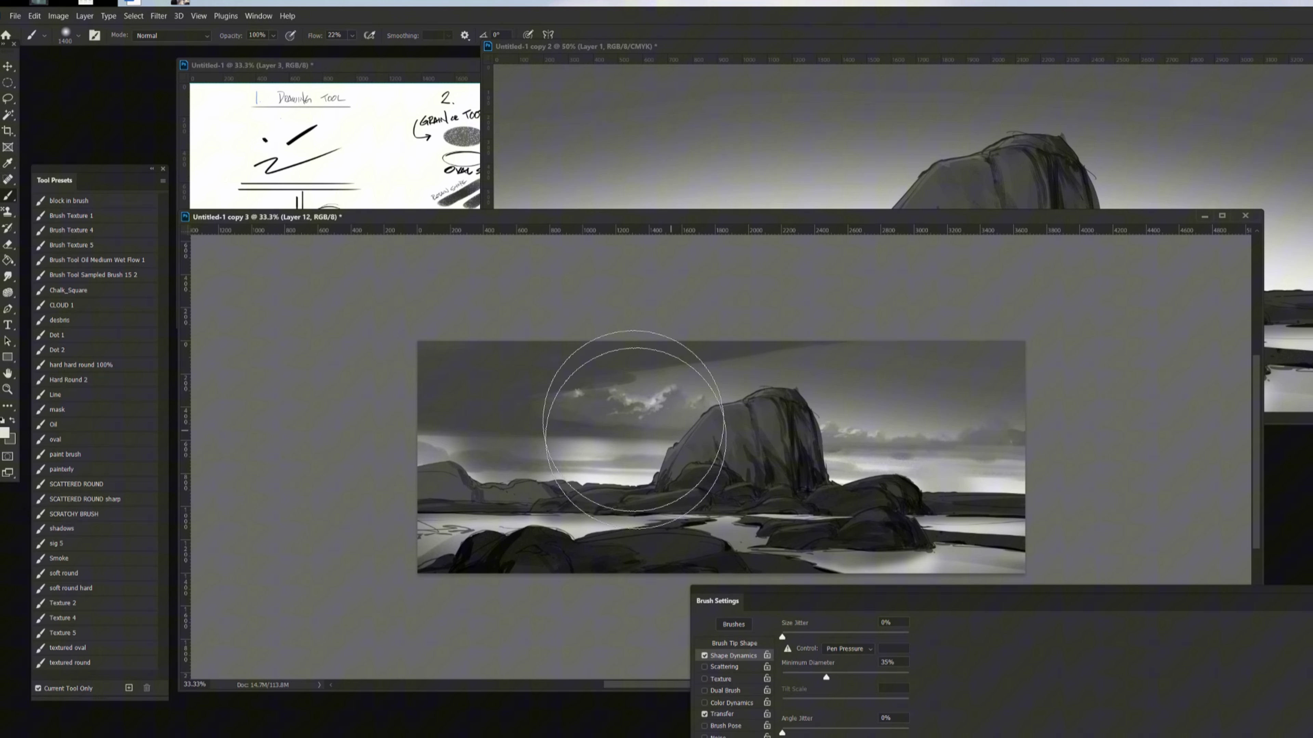
{"action": "key", "text": "bracketright"}
{"action": "key", "text": "bracketright"}
{"action": "key", "text": "bracketright"}
{"action": "key", "text": "bracketright"}
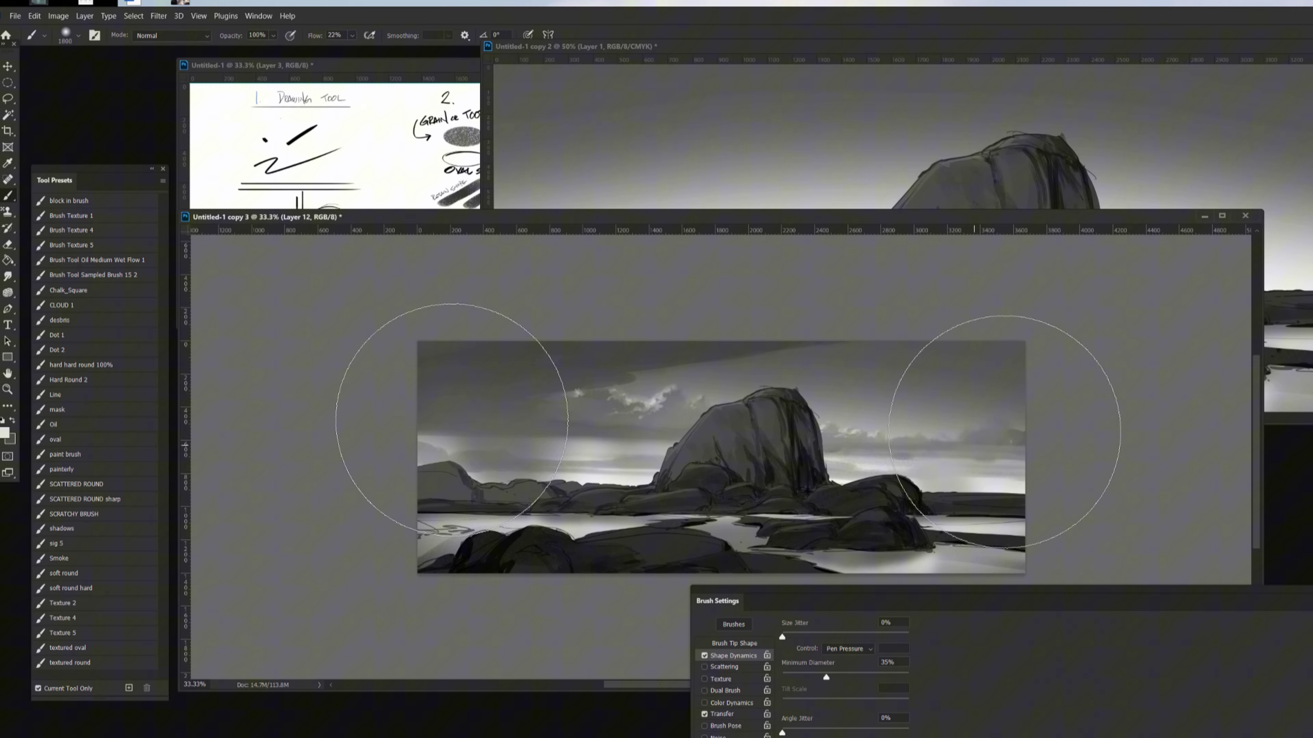
Step: Add a mask to the haze layer and paint black with a large soft brush to restore the scene's dark areas
{"action": "key", "text": "ctrl+minus"}
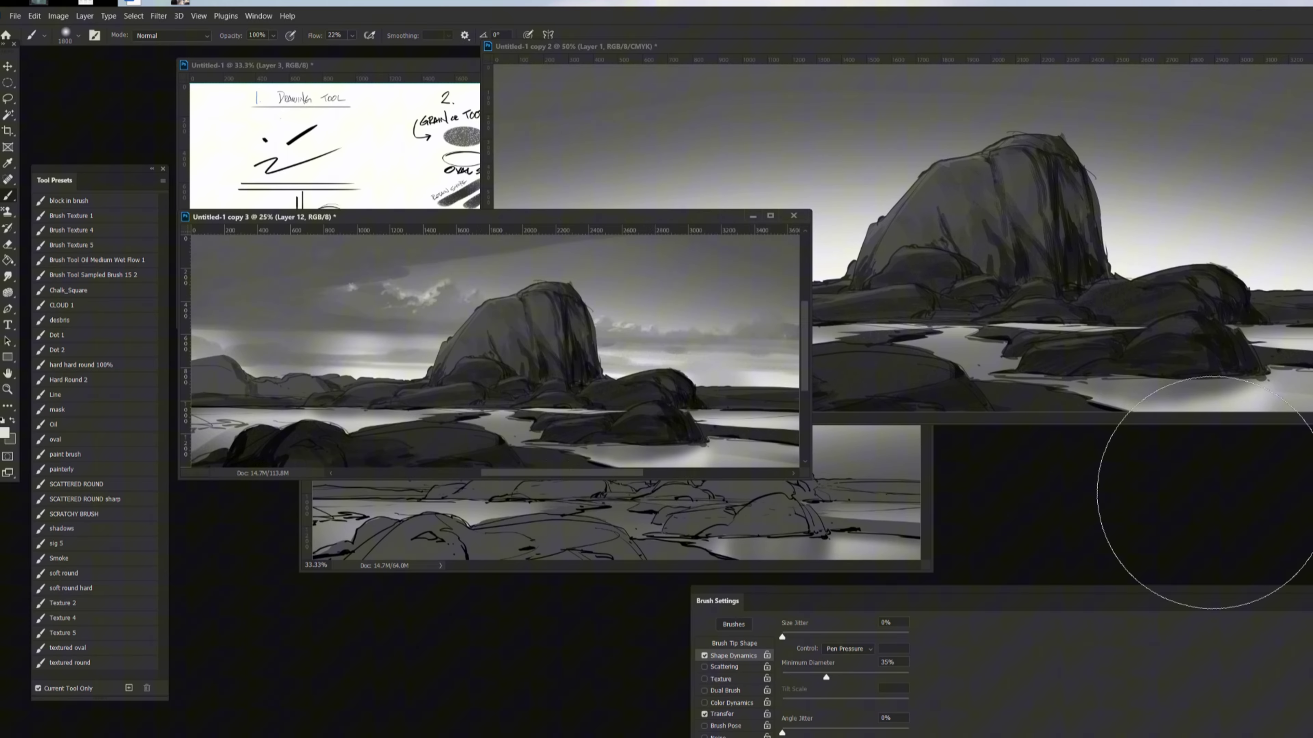
{"action": "key", "text": "ctrl+backslash"}
{"action": "key", "text": "bracketright"}
{"action": "left_click_drag", "start_coordinate": [812, 479], "coordinate": [1225, 646]}
{"action": "key", "text": "bracketright"}
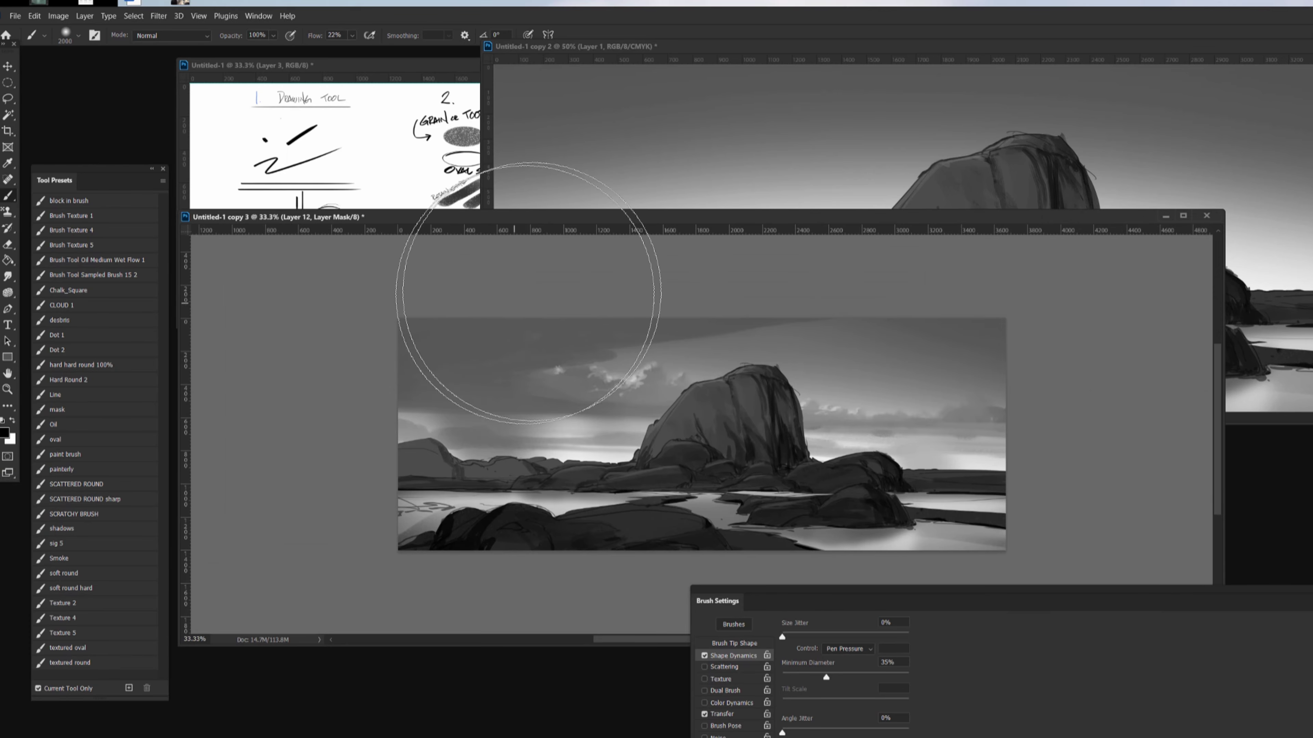
{"action": "key", "text": "bracketleft"}
{"action": "key", "text": "bracketleft"}
{"action": "key", "text": "bracketleft"}
{"action": "key", "text": "bracketleft"}
{"action": "key", "text": "bracketleft"}
{"action": "key", "text": "bracketleft"}
{"action": "key", "text": "bracketleft"}
{"action": "key", "text": "bracketleft"}
{"action": "key", "text": "bracketleft"}
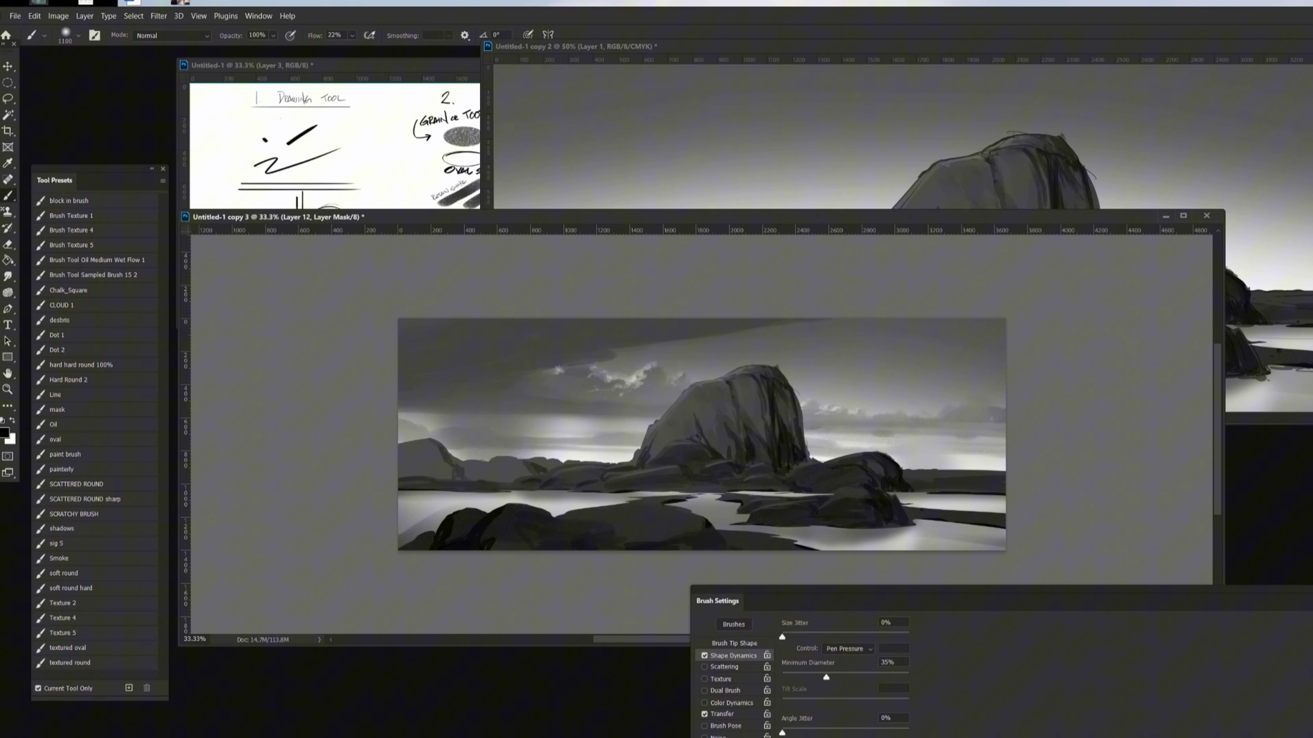
Step: On a new layer, sample the sky grey beside the large rock and brush it softly over the rock's top
{"action": "key", "text": "alt+["}
{"action": "left_click", "coordinate": [832, 352], "text": "alt"}
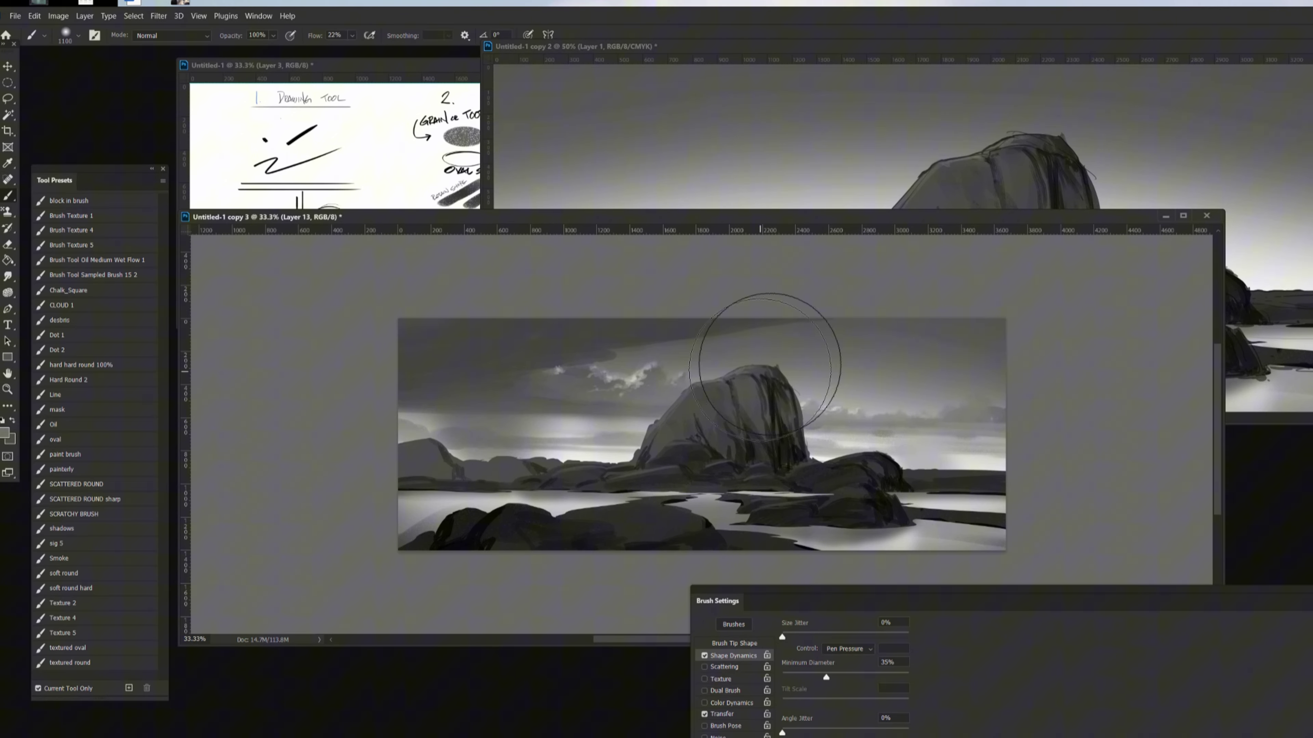
Step: On a new layer, sample the bright horizon grey and paint soft diagonal light rays across the sky, varying the soft brush's size
{"action": "left_click", "coordinate": [594, 455], "text": "alt"}
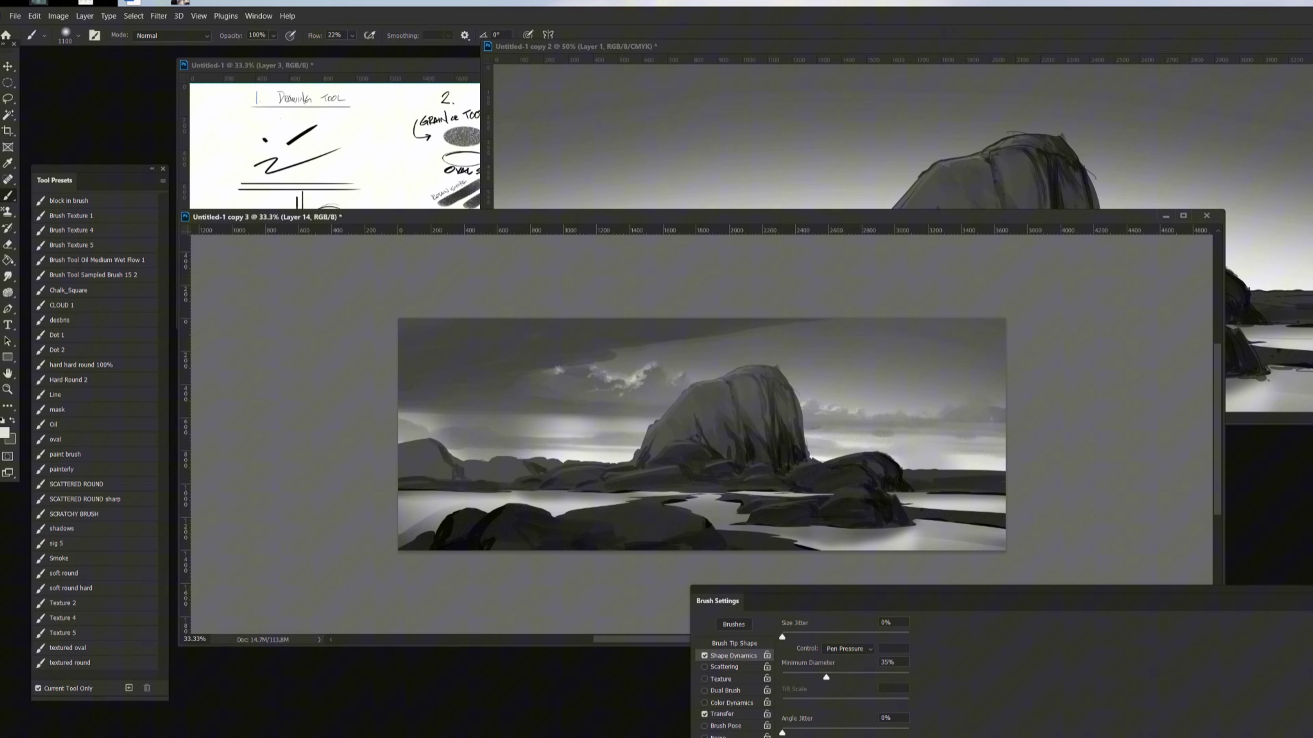
{"action": "key", "text": "["}
{"action": "left_click_drag", "start_coordinate": [576, 452], "coordinate": [583, 445]}
{"action": "key", "text": "["}
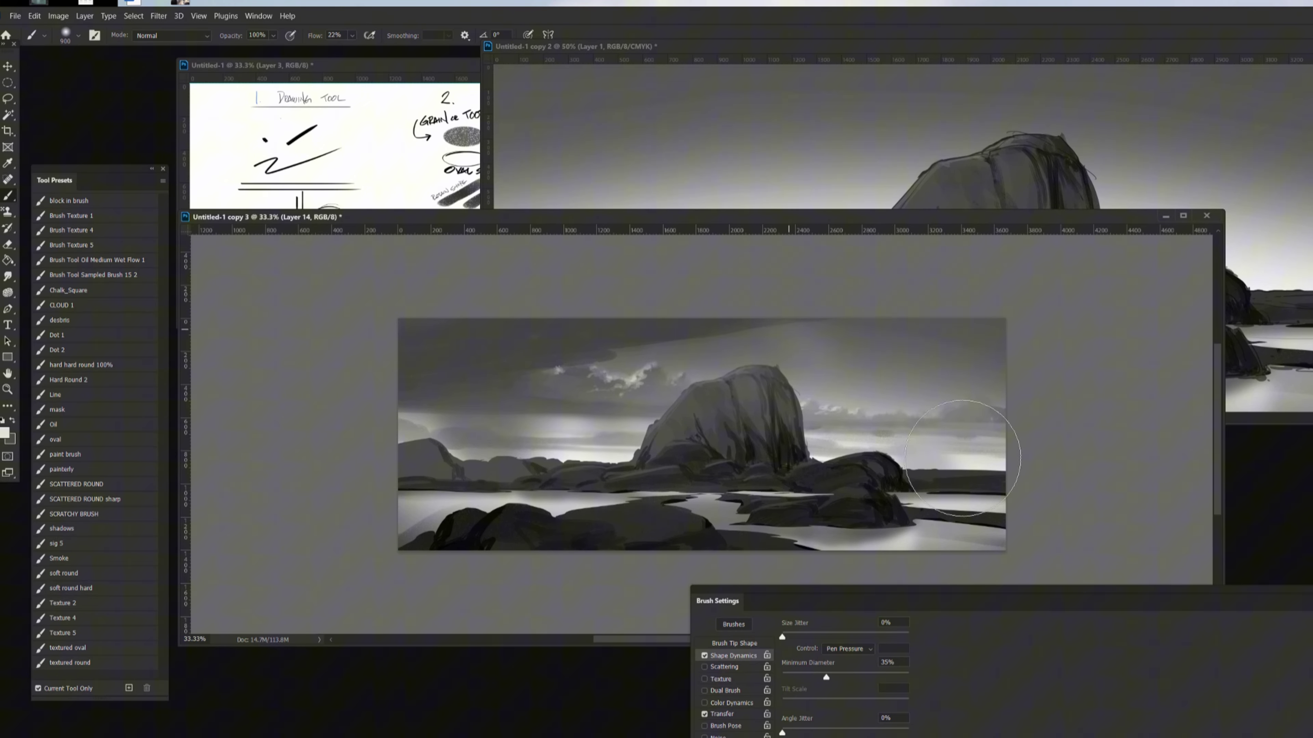
{"action": "key", "text": "bracketleft"}
{"action": "key", "text": "bracketleft"}
{"action": "key", "text": "bracketleft"}
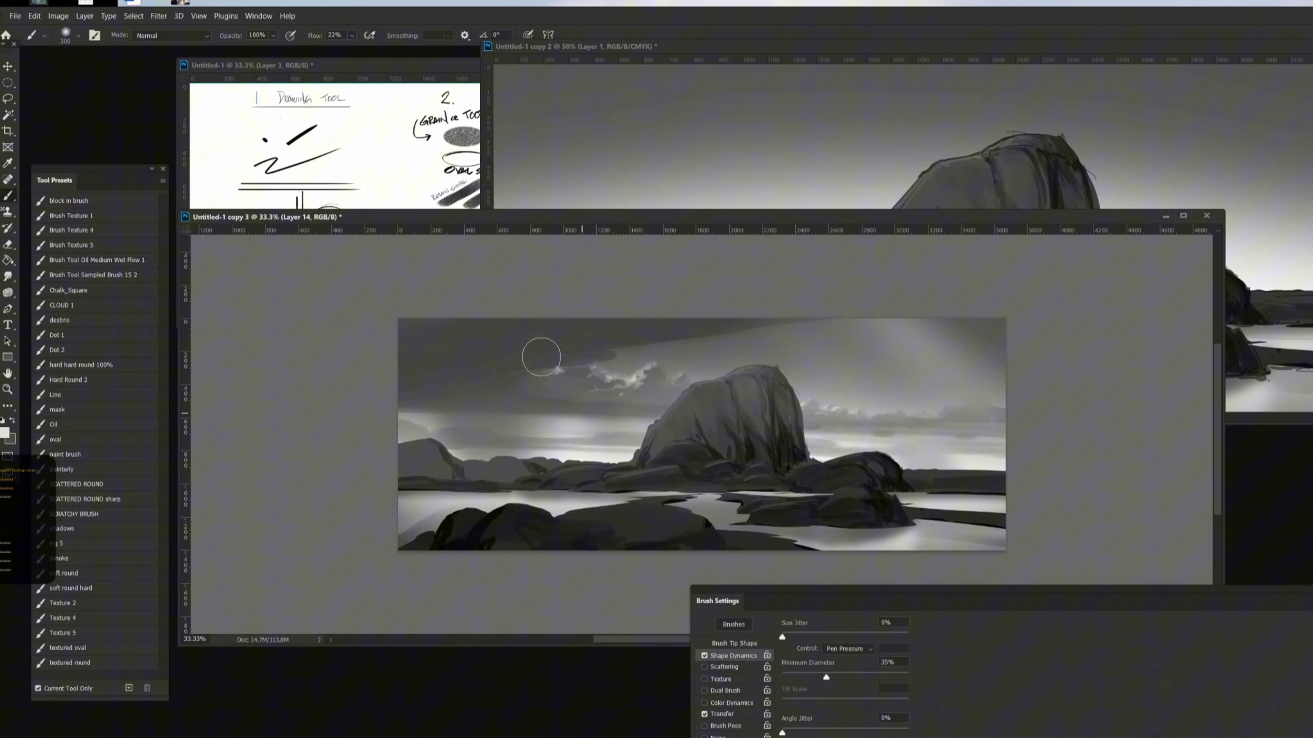
{"action": "key", "text": "bracketleft"}
{"action": "key", "text": "bracketleft"}
{"action": "key", "text": "bracketleft"}
{"action": "key", "text": "bracketleft"}
{"action": "key", "text": "bracketright"}
{"action": "key", "text": "bracketright"}
{"action": "key", "text": "bracketright"}
{"action": "key", "text": "bracketright"}
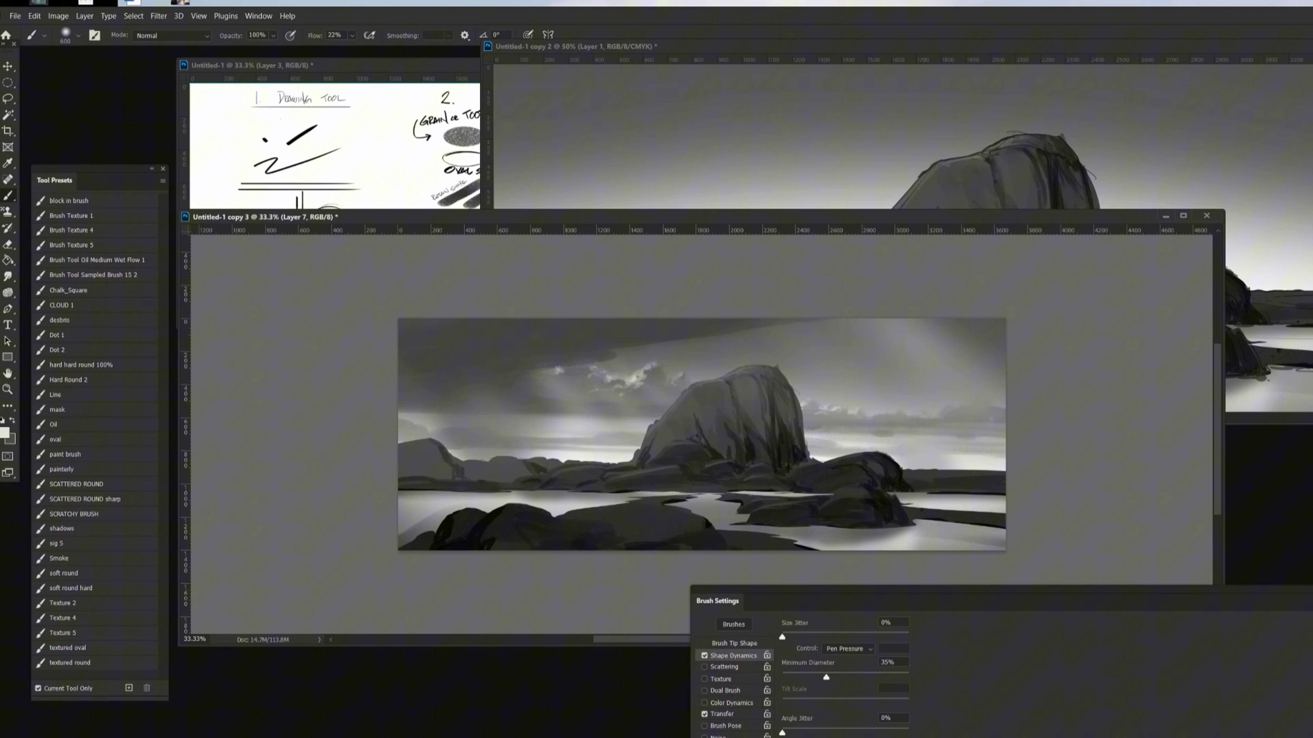
Step: On a new layer, fill the selected rock silhouettes with grey, darken the fill with Hue/Saturation and deselect
{"action": "key", "text": "x"}
{"action": "key", "text": "g"}
{"action": "left_click", "coordinate": [743, 449]}
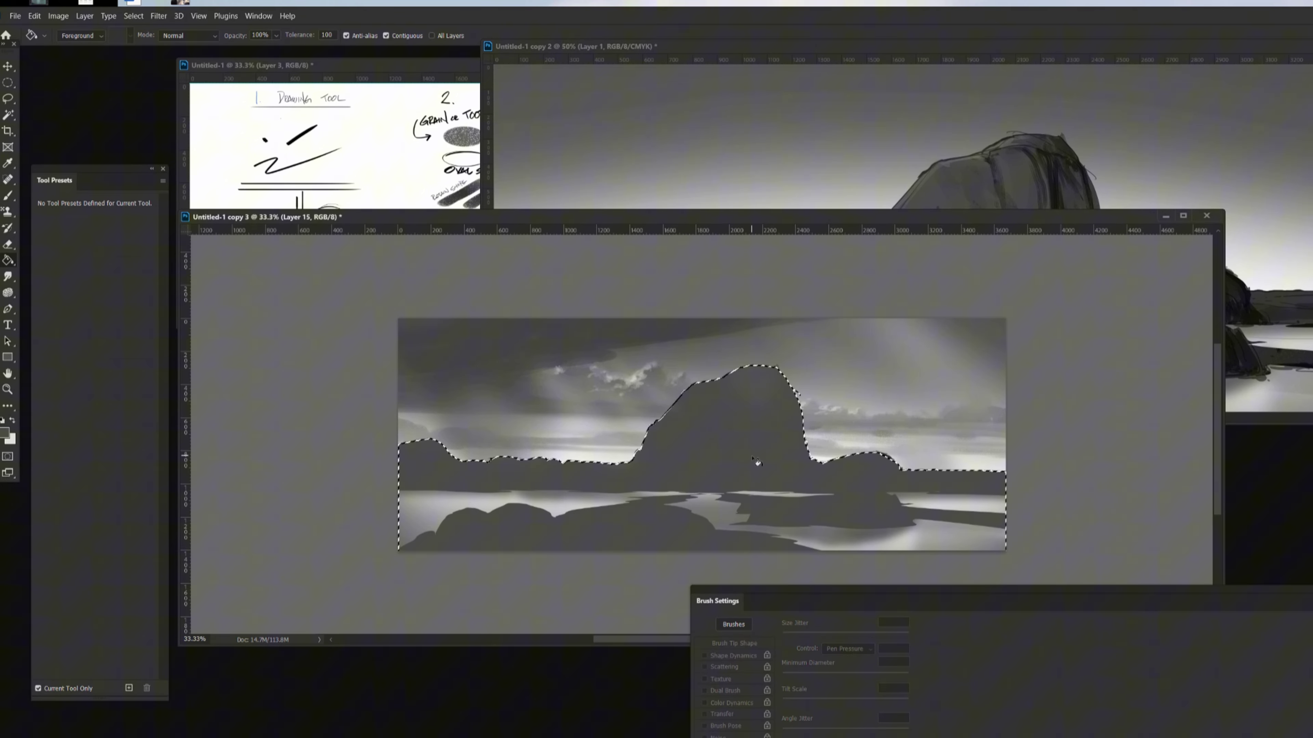
{"action": "key", "text": "ctrl+u"}
{"action": "left_click_drag", "start_coordinate": [1312, 273], "coordinate": [1271, 273]}
{"action": "key", "text": "Return"}
{"action": "key", "text": "ctrl+d"}
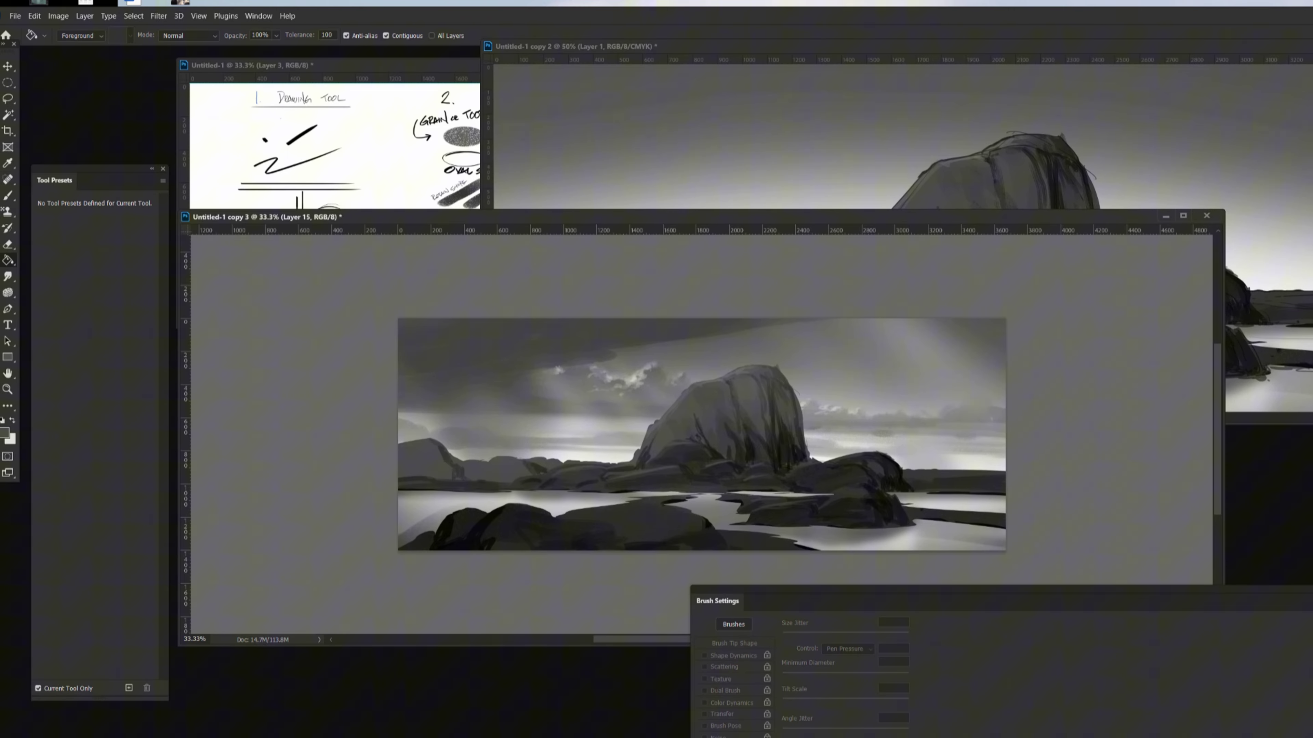
Step: Paint a soft lighter grey glow over the left face of the large rock with the soft round brush
{"action": "key", "text": "b"}
{"action": "key", "text": "g"}
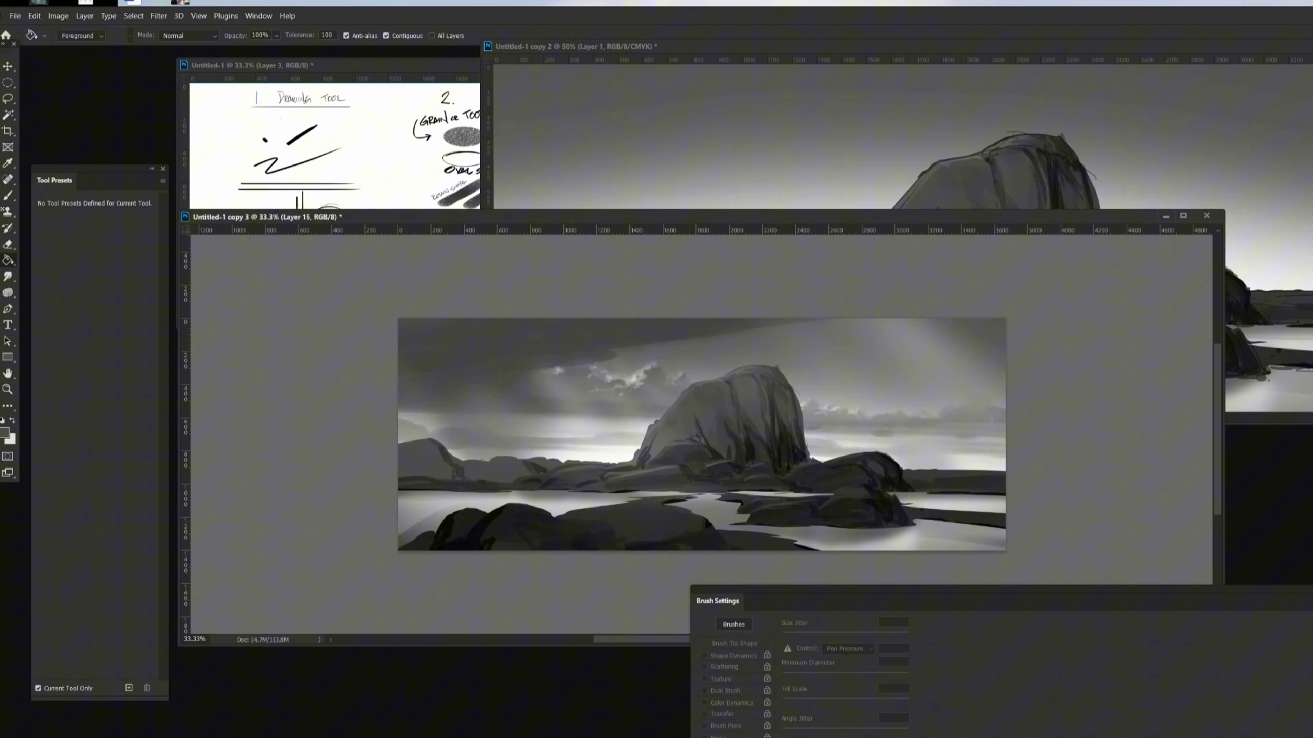
{"action": "key", "text": "ctrl+z"}
{"action": "key", "text": "b"}
{"action": "key", "text": "g"}
{"action": "key", "text": "b"}
{"action": "left_click_drag", "start_coordinate": [714, 407], "coordinate": [706, 449]}
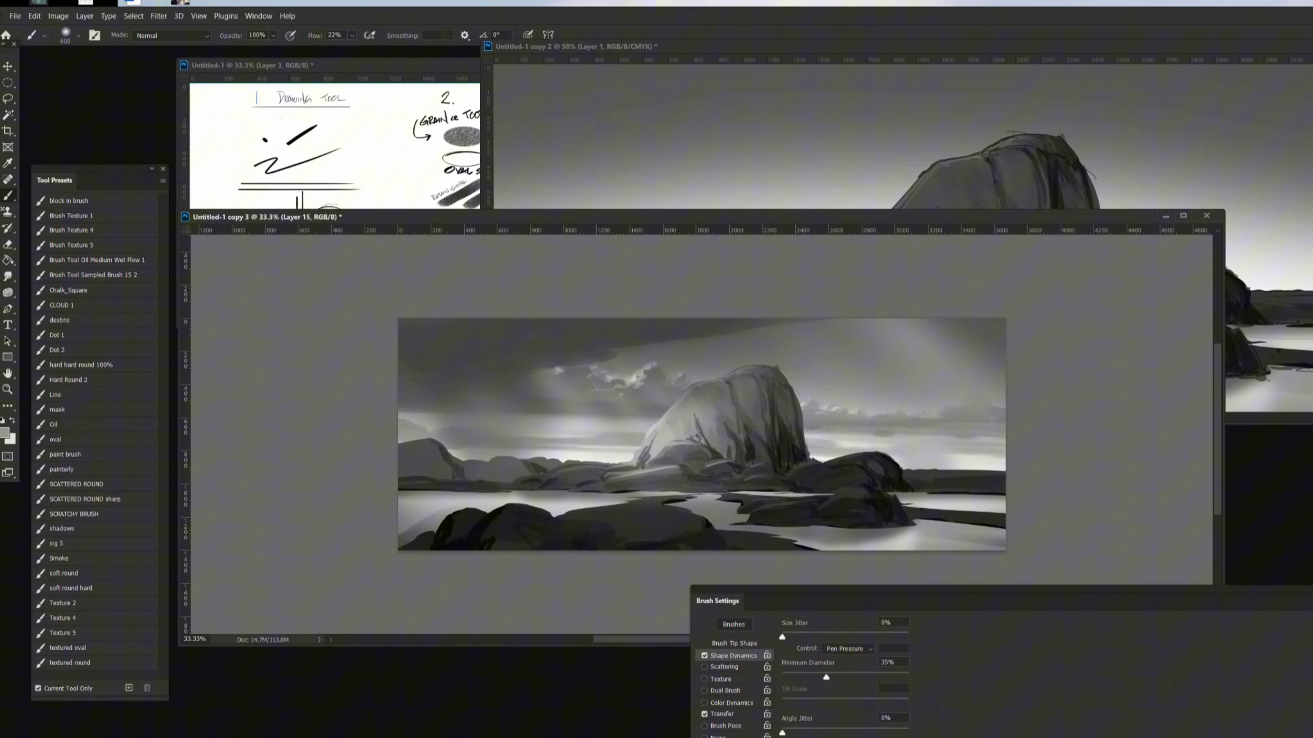
Step: Choose the oval brush, and add a layer mask filled with black to hide the glow on the rock
{"action": "left_click", "coordinate": [55, 440]}
{"action": "key", "text": "g"}
{"action": "left_click", "coordinate": [691, 464]}
{"action": "key", "text": "b"}
Step: Paint white on the mask with a smaller oval brush to reveal light along the large rock's left edge
{"action": "left_click_drag", "start_coordinate": [654, 451], "coordinate": [668, 438]}
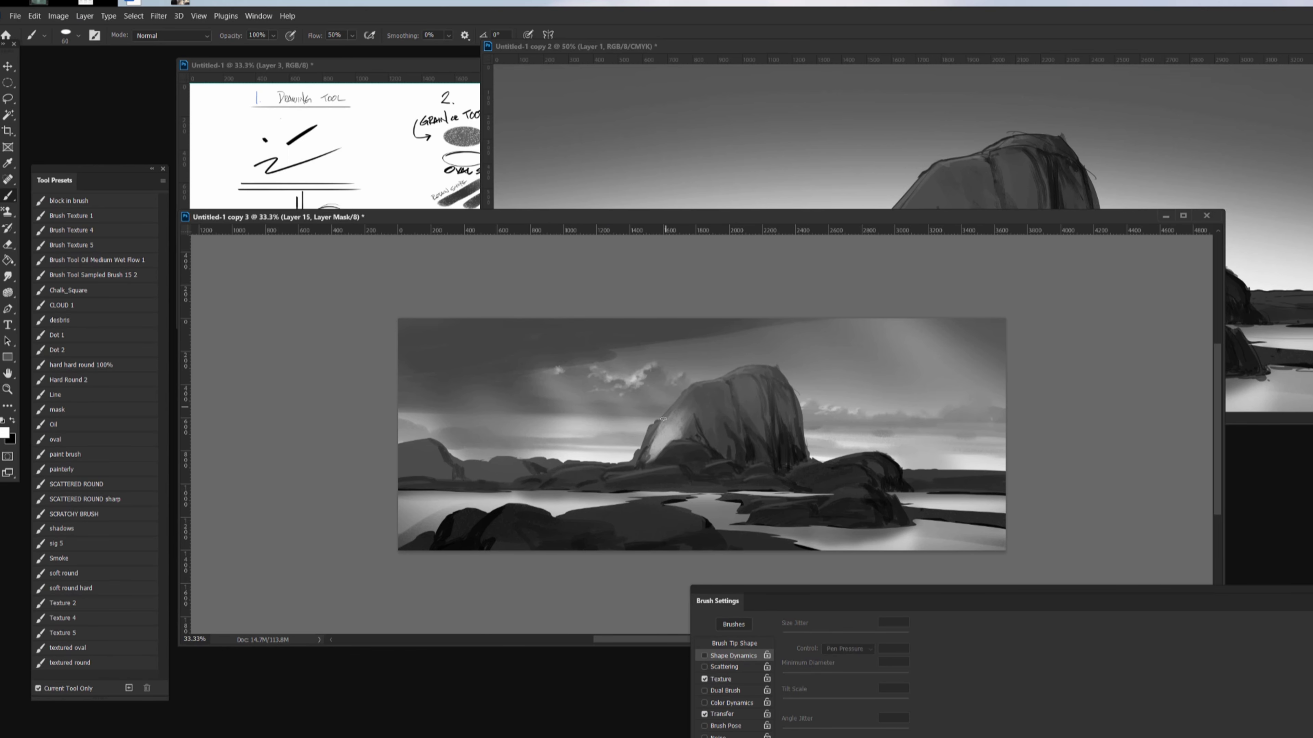
{"action": "key", "text": "bracketleft"}
{"action": "key", "text": "bracketleft"}
{"action": "key", "text": "bracketleft"}
{"action": "key", "text": "bracketleft"}
{"action": "key", "text": "bracketleft"}
{"action": "key", "text": "bracketright"}
{"action": "left_click_drag", "start_coordinate": [654, 433], "coordinate": [636, 464]}
{"action": "key", "text": "bracketright"}
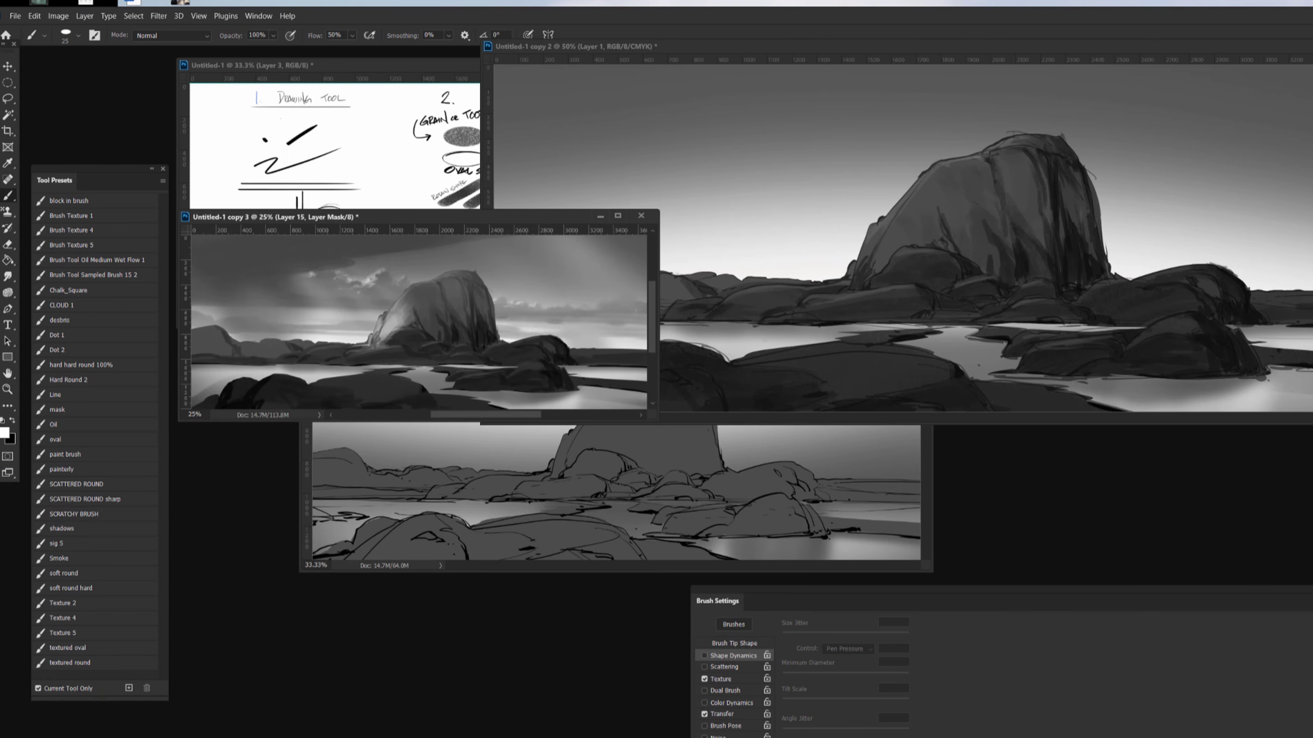
Step: Enlarge the view to 50% and undo the light revealed on the large rock's left face
{"action": "key", "text": "ctrl+plus"}
{"action": "key", "text": "ctrl+plus"}
{"action": "key", "text": "ctrl+z"}
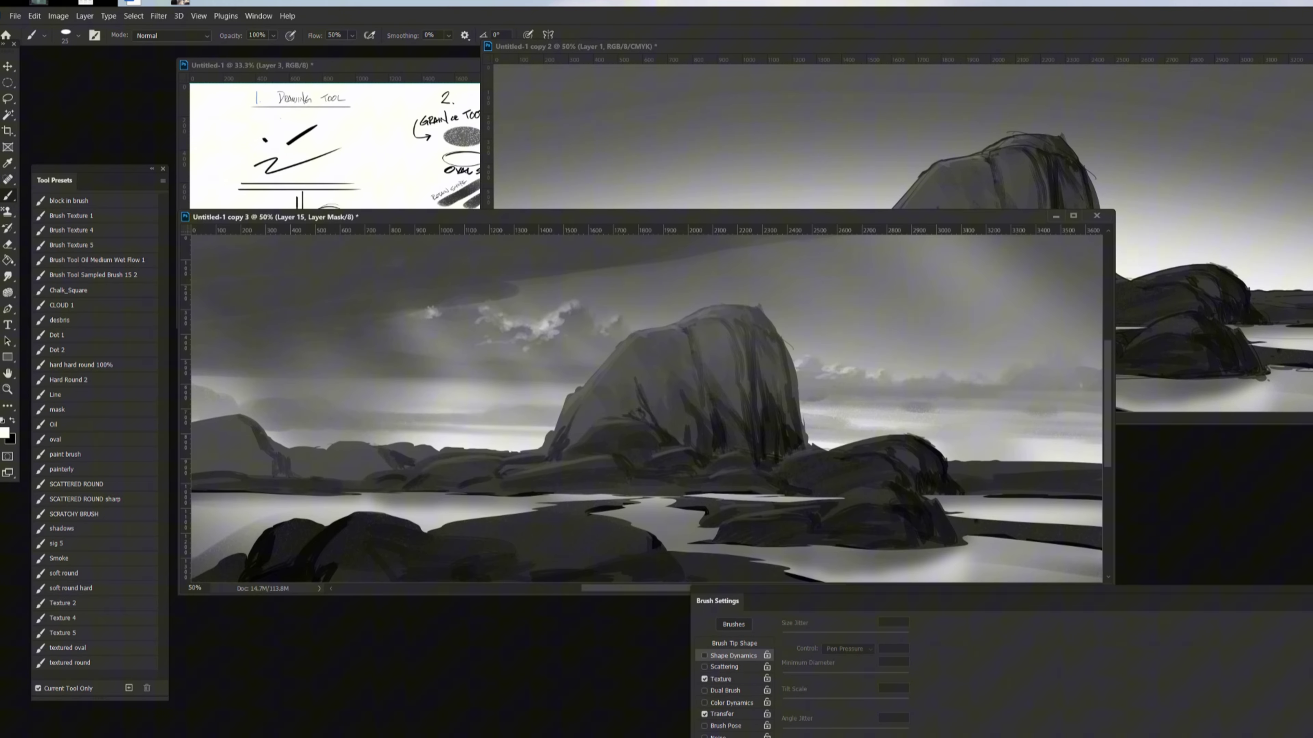
Step: Add a Curves adjustment layer with a steeply raised curve to brighten the image, and fill its mask with black
{"action": "key", "text": "ctrl+m"}
{"action": "left_click_drag", "start_coordinate": [1110, 265], "coordinate": [1082, 228]}
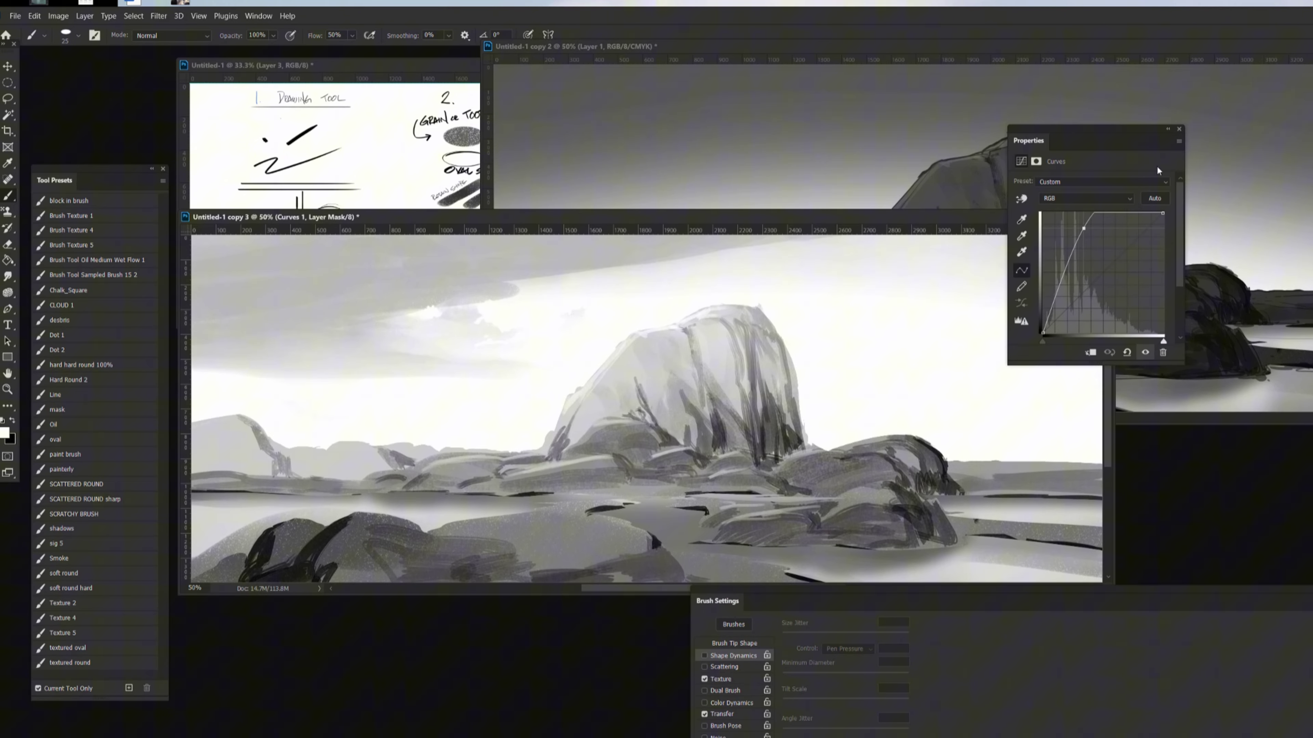
{"action": "left_click", "coordinate": [1180, 129]}
{"action": "key", "text": "g"}
{"action": "key", "text": "x"}
{"action": "left_click", "coordinate": [692, 456]}
{"action": "key", "text": "b"}
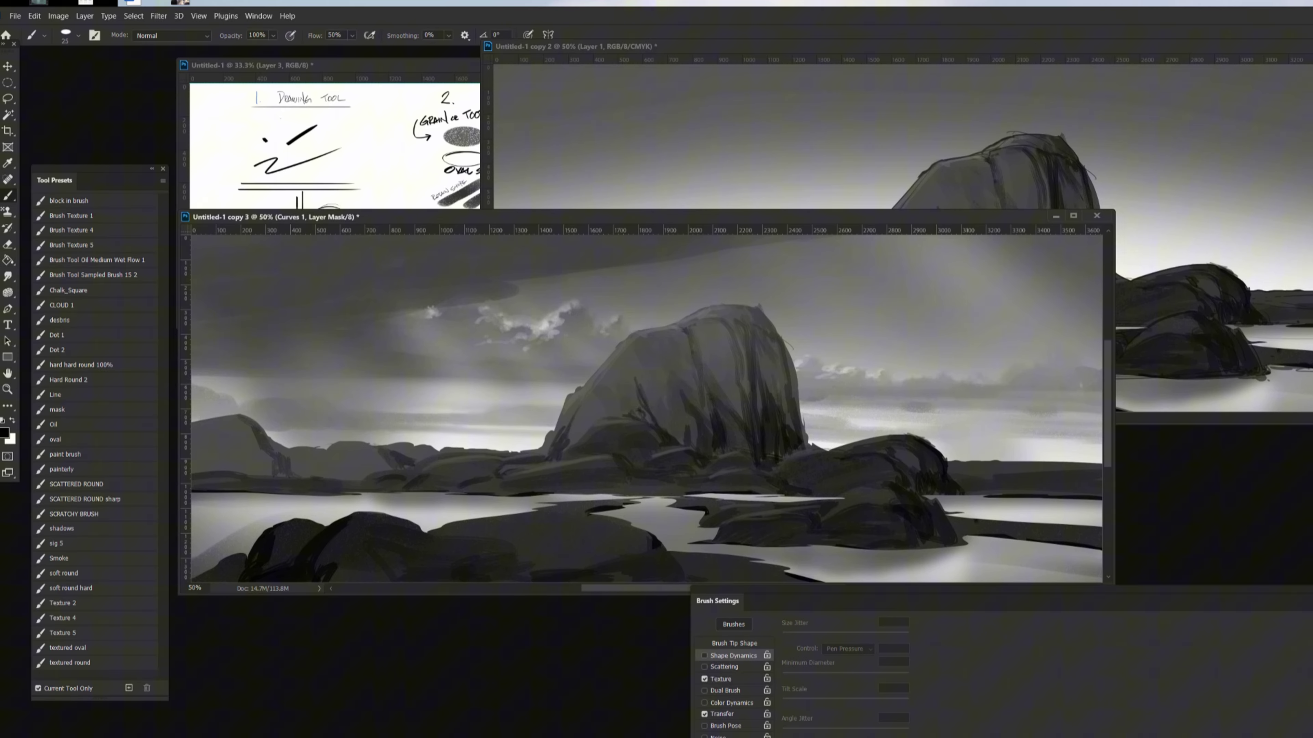
Step: Reveal the bright Curves effect on the large rock's left face by painting its mask with the oval brush enlarged to about 150
{"action": "key", "text": "ctrl+h"}
{"action": "key", "text": "]"}
{"action": "key", "text": "]"}
{"action": "key", "text": "]"}
{"action": "key", "text": "]"}
{"action": "key", "text": "]"}
{"action": "key", "text": "]"}
{"action": "key", "text": "]"}
{"action": "key", "text": "]"}
{"action": "key", "text": "]"}
{"action": "key", "text": "]"}
{"action": "key", "text": "]"}
{"action": "key", "text": "]"}
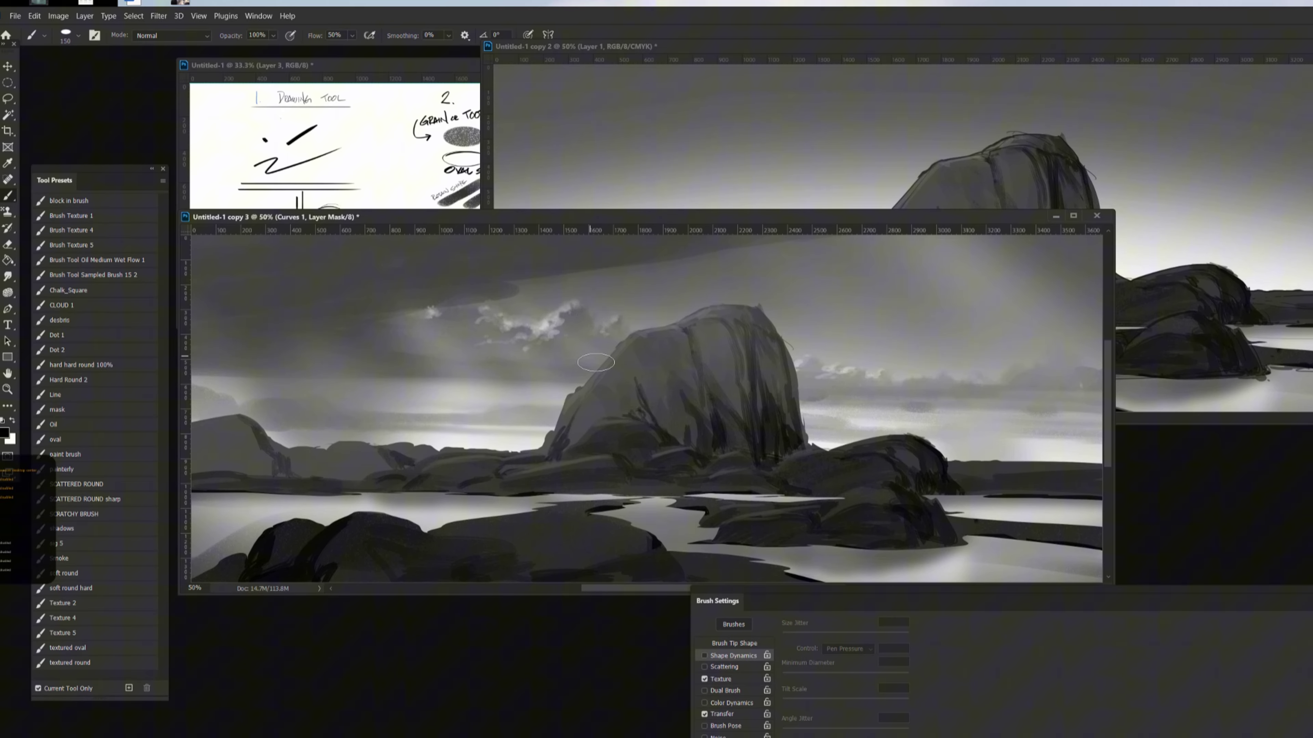
{"action": "key", "text": "x"}
{"action": "mouse_move", "coordinate": [673, 437]}
{"action": "left_mouse_down"}
{"action": "mouse_move", "coordinate": [552, 336]}
{"action": "mouse_move", "coordinate": [606, 434]}
{"action": "mouse_move", "coordinate": [622, 336]}
{"action": "mouse_move", "coordinate": [610, 434]}
{"action": "left_mouse_up"}
{"action": "key", "text": "x"}
{"action": "key", "text": "x"}
{"action": "mouse_move", "coordinate": [594, 372]}
{"action": "left_mouse_down"}
{"action": "mouse_move", "coordinate": [615, 434]}
{"action": "mouse_move", "coordinate": [673, 437]}
{"action": "left_mouse_up"}
{"action": "mouse_move", "coordinate": [589, 344]}
{"action": "left_mouse_down"}
{"action": "mouse_move", "coordinate": [713, 393]}
{"action": "mouse_move", "coordinate": [682, 449]}
{"action": "mouse_move", "coordinate": [553, 465]}
{"action": "mouse_move", "coordinate": [676, 459]}
{"action": "mouse_move", "coordinate": [406, 472]}
{"action": "mouse_move", "coordinate": [725, 471]}
{"action": "left_mouse_up"}
Step: Extend the mask's light across the large rock's crest and onto the rocks at its base with a smaller oval brush
{"action": "key", "text": "x"}
{"action": "key", "text": "bracketleft"}
{"action": "key", "text": "bracketleft"}
{"action": "key", "text": "bracketleft"}
{"action": "key", "text": "bracketleft"}
{"action": "key", "text": "bracketleft"}
{"action": "key", "text": "bracketleft"}
{"action": "key", "text": "bracketleft"}
{"action": "key", "text": "bracketleft"}
{"action": "key", "text": "bracketleft"}
{"action": "mouse_move", "coordinate": [673, 323]}
{"action": "left_mouse_down"}
{"action": "mouse_move", "coordinate": [697, 357]}
{"action": "mouse_move", "coordinate": [690, 338]}
{"action": "mouse_move", "coordinate": [701, 344]}
{"action": "mouse_move", "coordinate": [704, 456]}
{"action": "left_mouse_up"}
{"action": "mouse_move", "coordinate": [682, 342]}
{"action": "left_mouse_down"}
{"action": "mouse_move", "coordinate": [699, 455]}
{"action": "mouse_move", "coordinate": [702, 381]}
{"action": "mouse_move", "coordinate": [658, 340]}
{"action": "mouse_move", "coordinate": [696, 316]}
{"action": "mouse_move", "coordinate": [621, 408]}
{"action": "left_mouse_up"}
{"action": "key", "text": "bracketright"}
{"action": "key", "text": "bracketright"}
{"action": "key", "text": "bracketright"}
{"action": "key", "text": "bracketright"}
{"action": "key", "text": "bracketright"}
{"action": "key", "text": "bracketright"}
Step: Undo the latest mask strokes along the large rock's crest and base
{"action": "key", "text": "ctrl+z"}
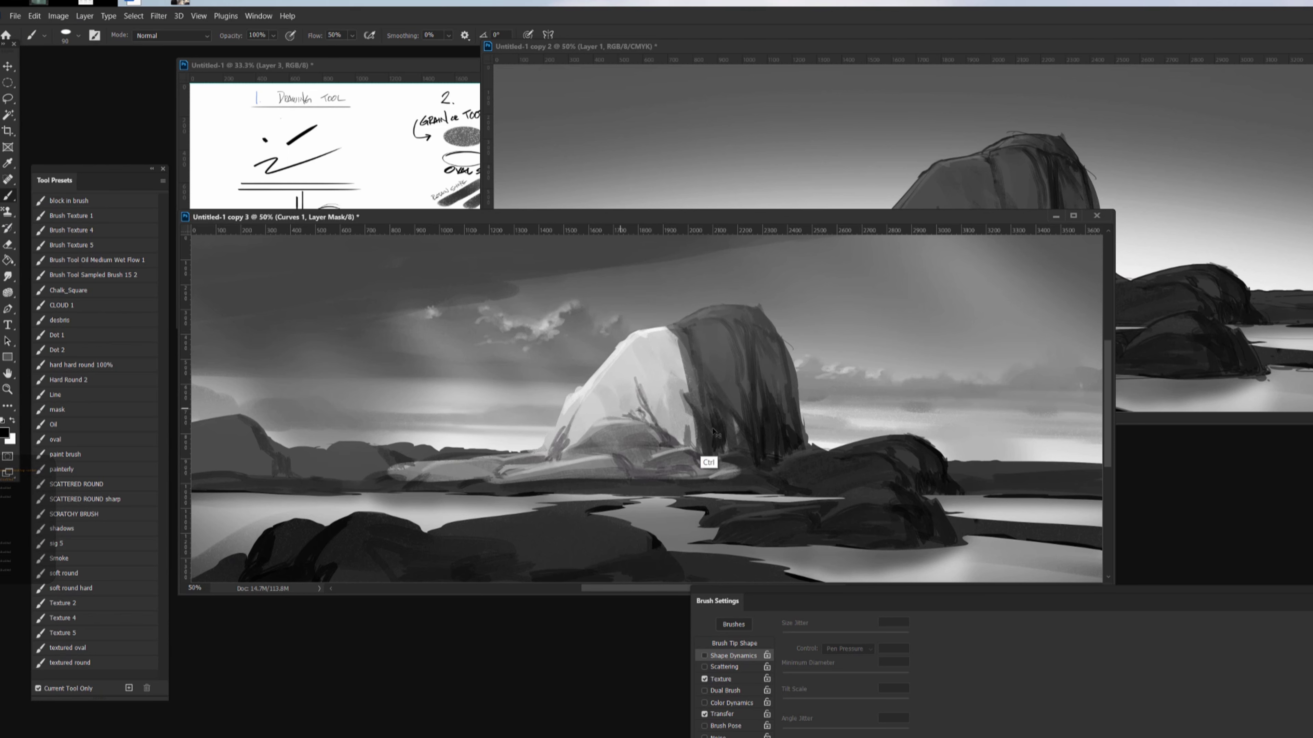
{"action": "key", "text": "ctrl+z"}
{"action": "key", "text": "ctrl+z"}
{"action": "key", "text": "ctrl+z"}
{"action": "key", "text": "ctrl+z"}
{"action": "key", "text": "ctrl+z"}
{"action": "key", "text": "ctrl+z"}
{"action": "key", "text": "ctrl+z"}
{"action": "key", "text": "ctrl+z"}
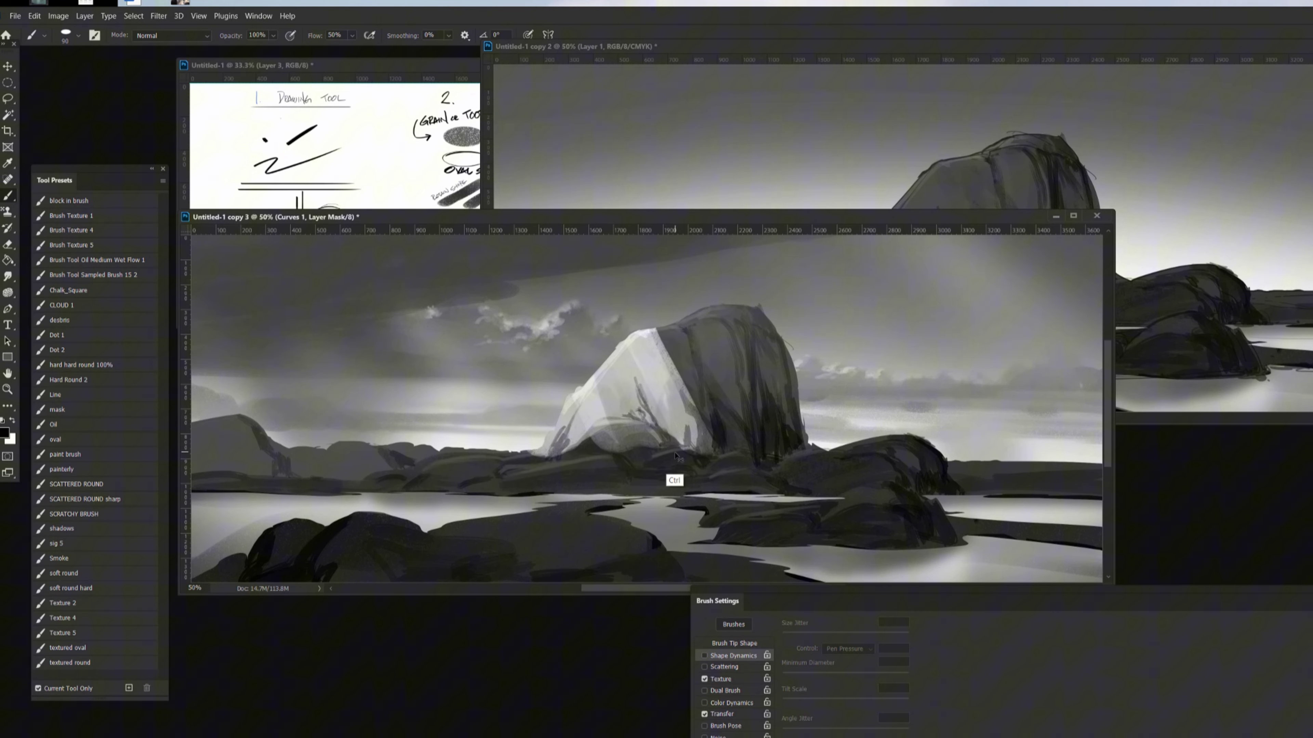
Step: Undo the remaining Curves mask strokes on the large rock's left face
{"action": "key", "text": "ctrl+z"}
{"action": "key", "text": "ctrl+z"}
{"action": "key", "text": "ctrl+z"}
{"action": "key", "text": "ctrl+z"}
{"action": "key", "text": "ctrl+z"}
{"action": "key", "text": "ctrl+z"}
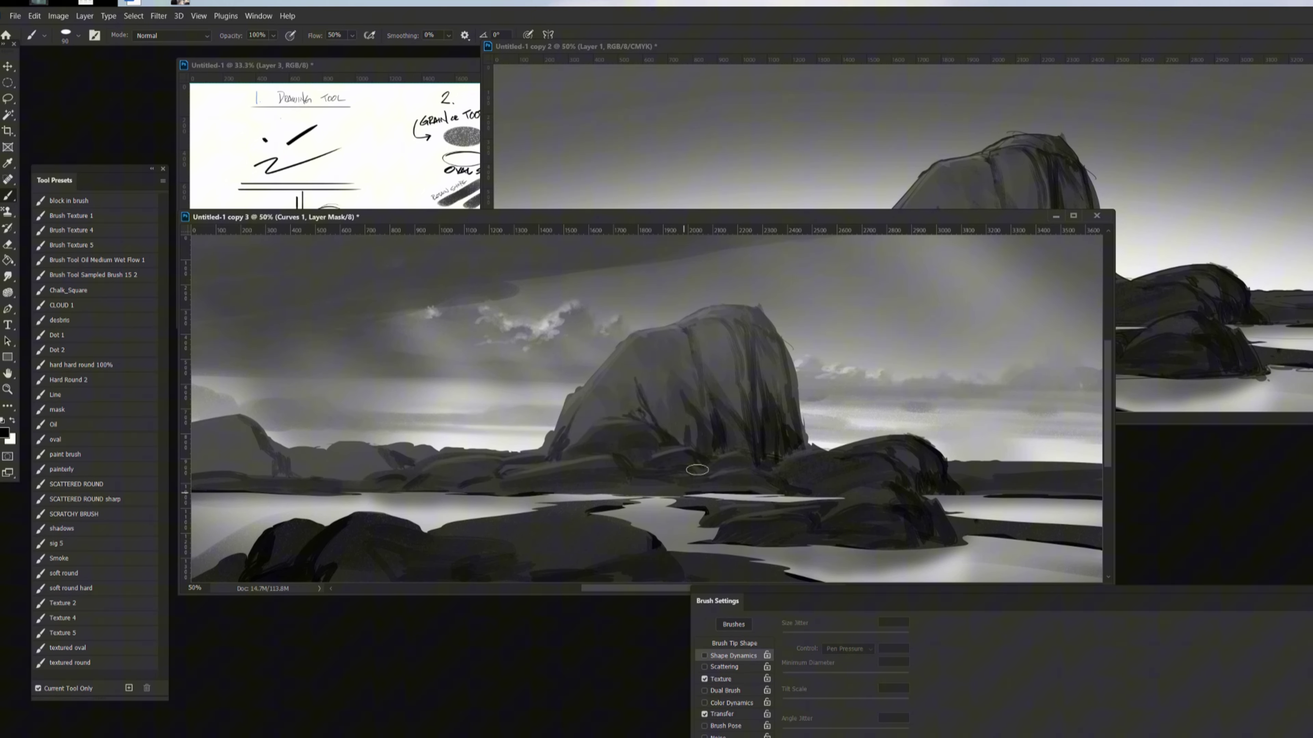
Step: Reveal soft light across the top of the foreground rock by painting the Curves mask with the soft round brush at about 158, then darken its lower side
{"action": "left_click", "coordinate": [72, 572]}
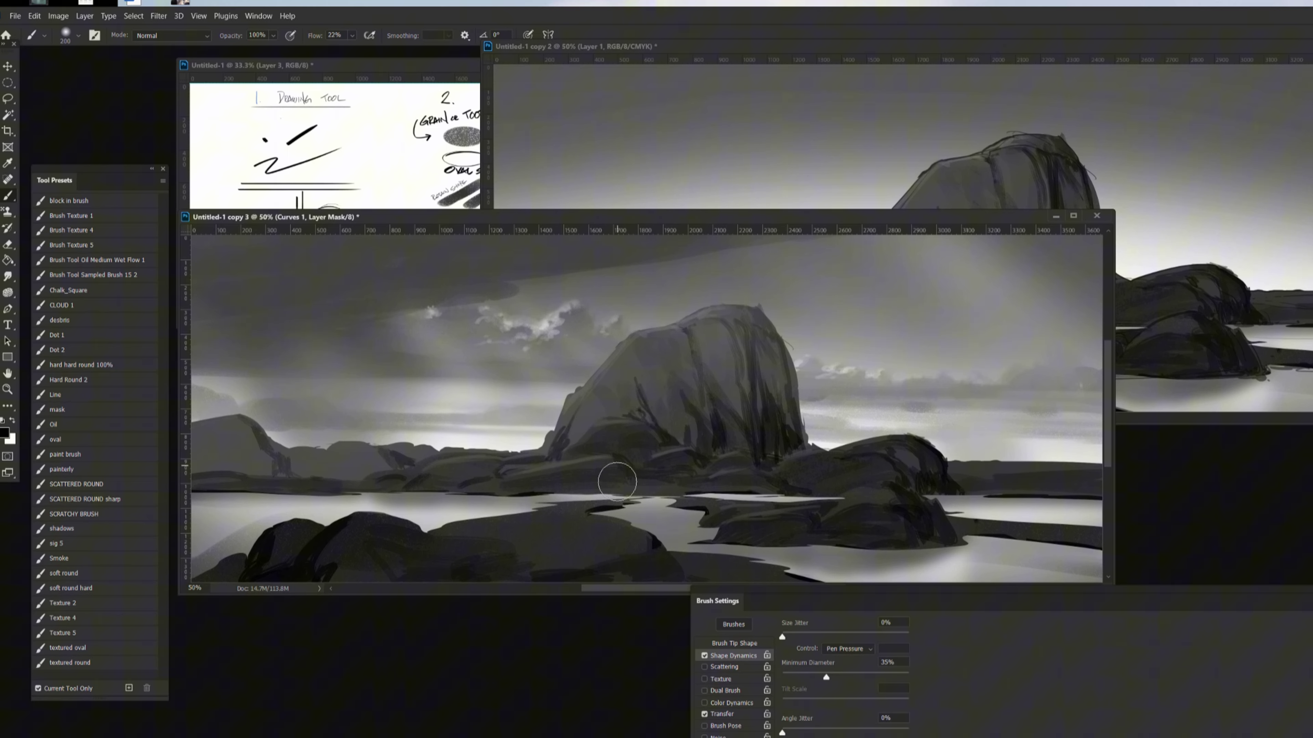
{"action": "key", "text": "x"}
{"action": "key", "text": "["}
{"action": "key", "text": "["}
{"action": "mouse_move", "coordinate": [728, 569]}
{"action": "left_mouse_down"}
{"action": "mouse_move", "coordinate": [455, 528]}
{"action": "mouse_move", "coordinate": [649, 540]}
{"action": "left_mouse_up"}
{"action": "left_click_drag", "start_coordinate": [771, 560], "coordinate": [504, 537]}
{"action": "left_click_drag", "start_coordinate": [718, 540], "coordinate": [925, 538]}
{"action": "key", "text": "x"}
{"action": "mouse_move", "coordinate": [724, 533]}
{"action": "left_mouse_down"}
{"action": "mouse_move", "coordinate": [912, 528]}
{"action": "mouse_move", "coordinate": [721, 572]}
{"action": "left_mouse_up"}
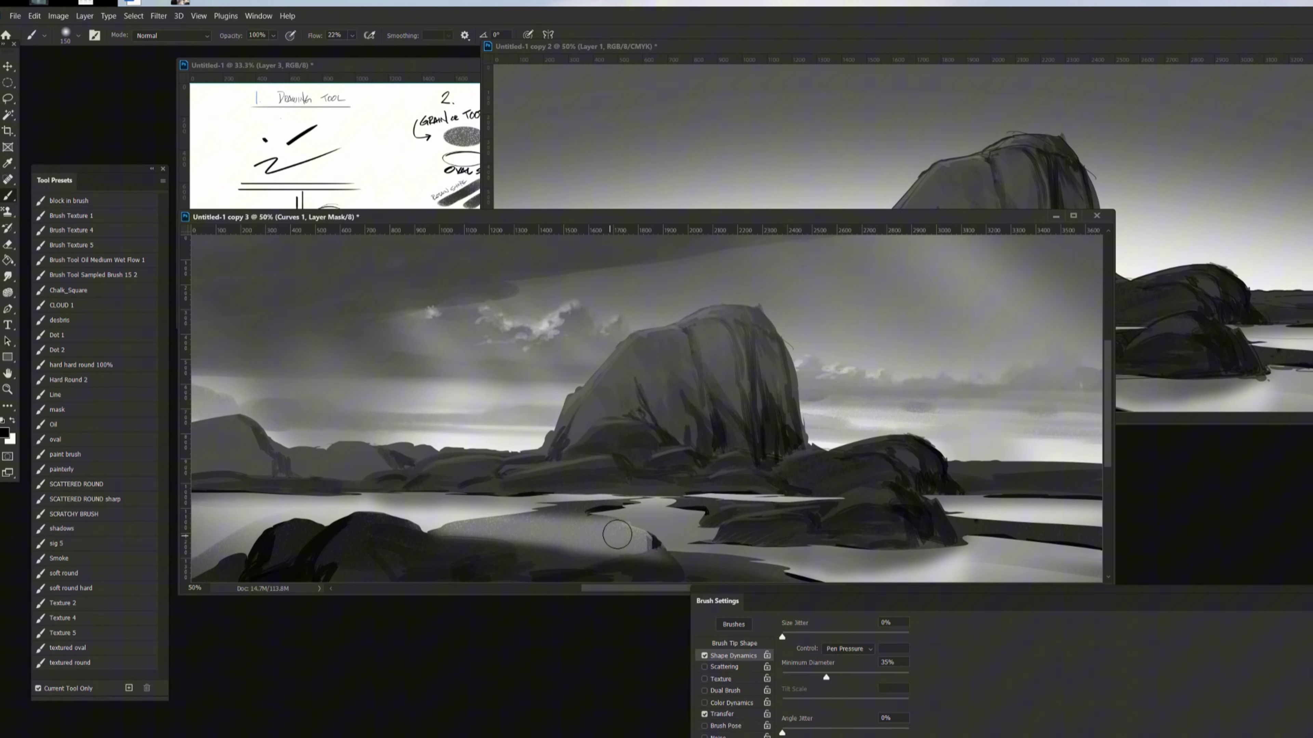
{"action": "key", "text": "x"}
{"action": "key", "text": "bracketleft"}
{"action": "key", "text": "bracketleft"}
{"action": "key", "text": "bracketleft"}
{"action": "key", "text": "bracketleft"}
{"action": "key", "text": "bracketleft"}
{"action": "key", "text": "bracketleft"}
{"action": "key", "text": "ctrl+minus"}
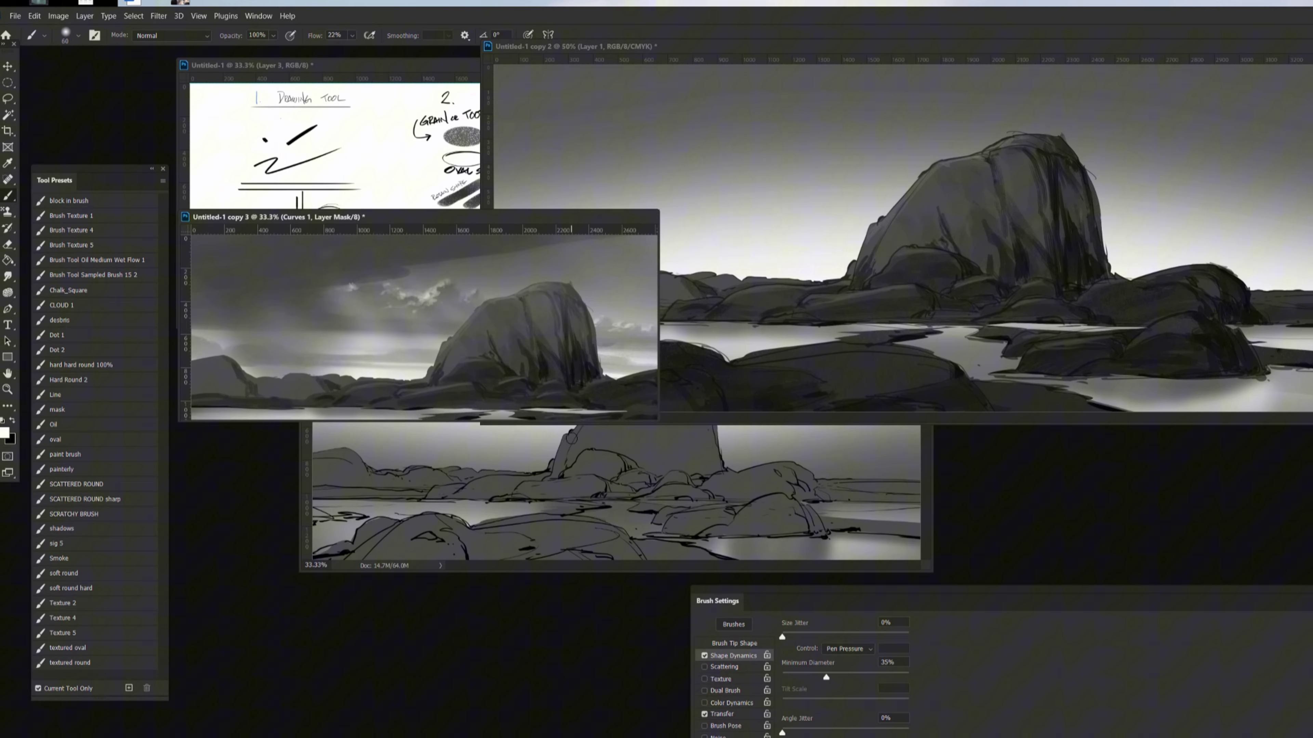
{"action": "key", "text": "ctrl+plus"}
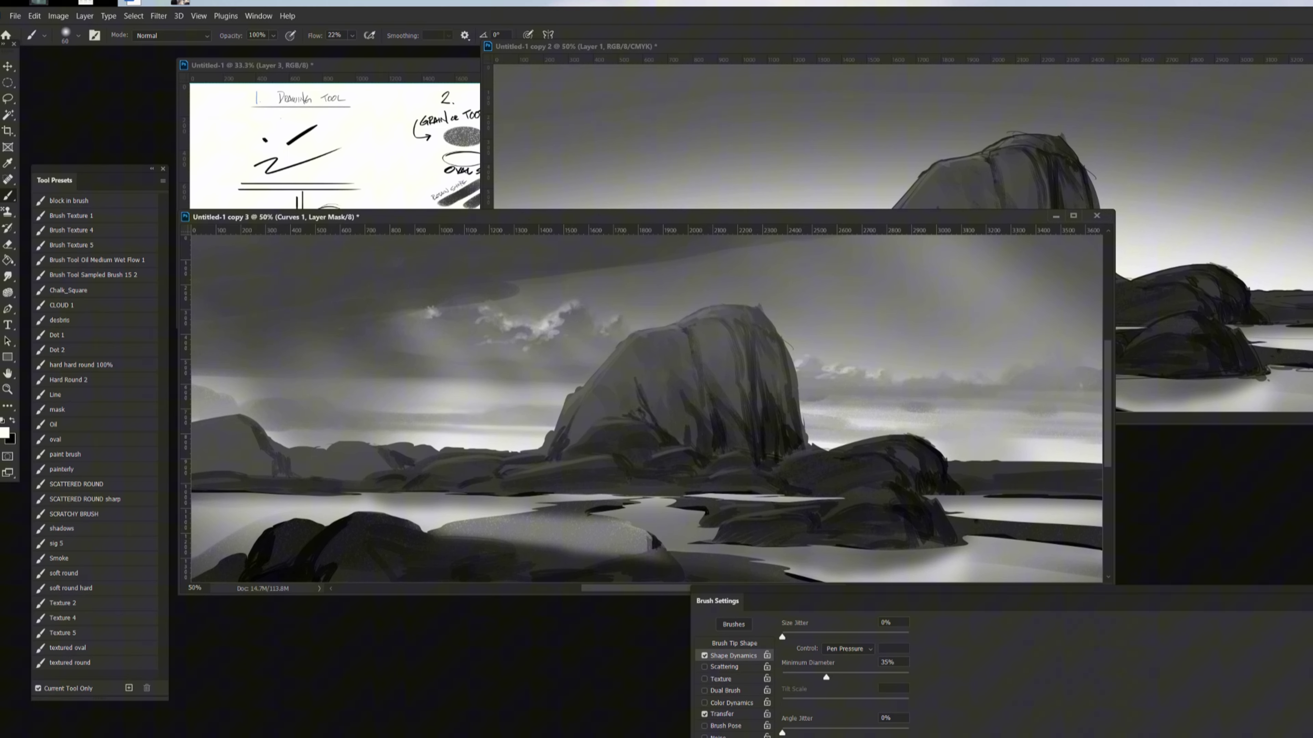
Step: On Layer 16, paint thin curved contour strokes across the lit top of the foreground rock with the small oval brush
{"action": "key", "text": "ctrl+2"}
{"action": "key", "text": "ctrl+e"}
{"action": "left_click", "coordinate": [67, 443]}
{"action": "left_click", "coordinate": [483, 556], "text": "alt"}
{"action": "key", "text": "bracketleft"}
{"action": "key", "text": "bracketleft"}
{"action": "key", "text": "bracketleft"}
{"action": "mouse_move", "coordinate": [621, 536]}
{"action": "left_mouse_down"}
{"action": "mouse_move", "coordinate": [571, 559]}
{"action": "mouse_move", "coordinate": [611, 546]}
{"action": "mouse_move", "coordinate": [561, 547]}
{"action": "mouse_move", "coordinate": [616, 532]}
{"action": "mouse_move", "coordinate": [528, 545]}
{"action": "mouse_move", "coordinate": [453, 537]}
{"action": "mouse_move", "coordinate": [469, 536]}
{"action": "left_mouse_up"}
Step: Paint dark crevices along the foreground rock's right edge and a small dark mark on its lit top using values sampled from the rocks
{"action": "left_click", "coordinate": [376, 546], "text": "alt"}
{"action": "key", "text": "bracketright"}
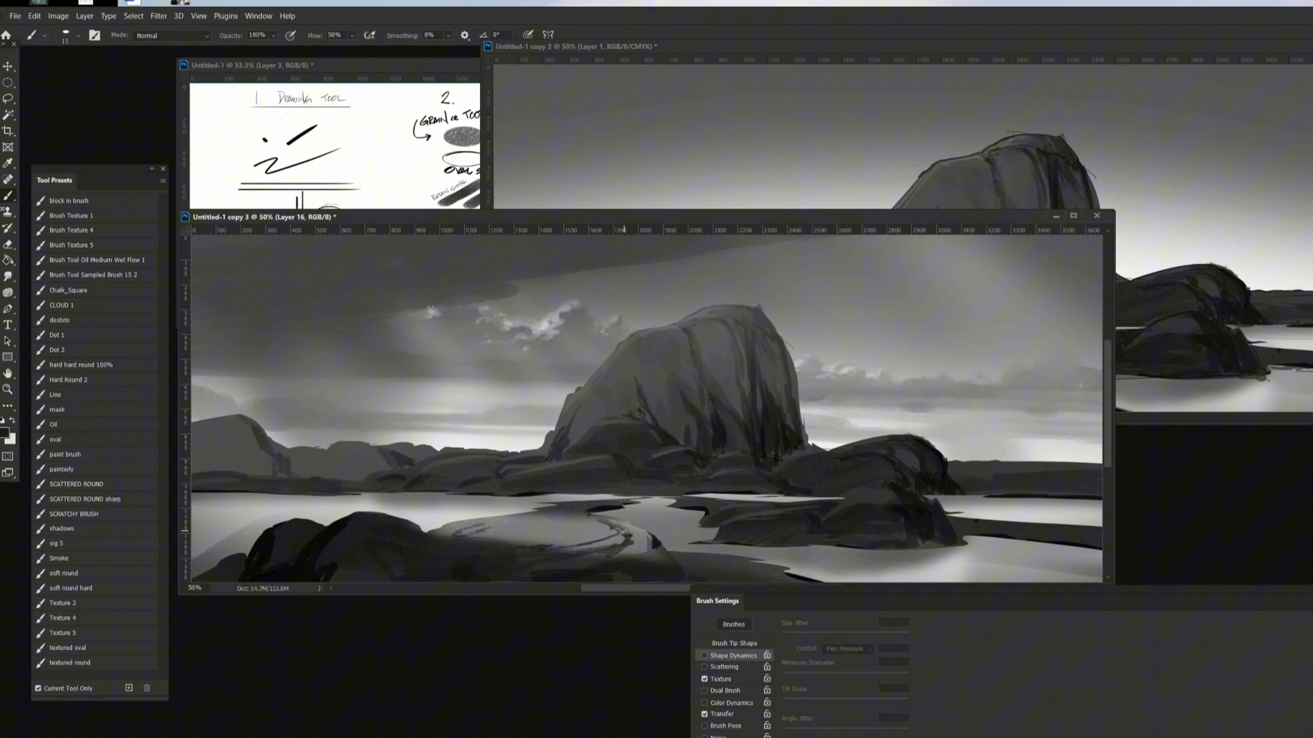
{"action": "left_click_drag", "start_coordinate": [608, 537], "coordinate": [563, 550]}
{"action": "mouse_move", "coordinate": [633, 526]}
{"action": "left_mouse_down"}
{"action": "mouse_move", "coordinate": [650, 536]}
{"action": "mouse_move", "coordinate": [632, 558]}
{"action": "mouse_move", "coordinate": [658, 561]}
{"action": "left_mouse_up"}
{"action": "left_click", "coordinate": [656, 545], "text": "alt"}
{"action": "left_click_drag", "start_coordinate": [656, 548], "coordinate": [667, 561]}
{"action": "mouse_move", "coordinate": [570, 539]}
{"action": "left_mouse_down"}
{"action": "mouse_move", "coordinate": [547, 549]}
{"action": "mouse_move", "coordinate": [571, 536]}
{"action": "left_mouse_up"}
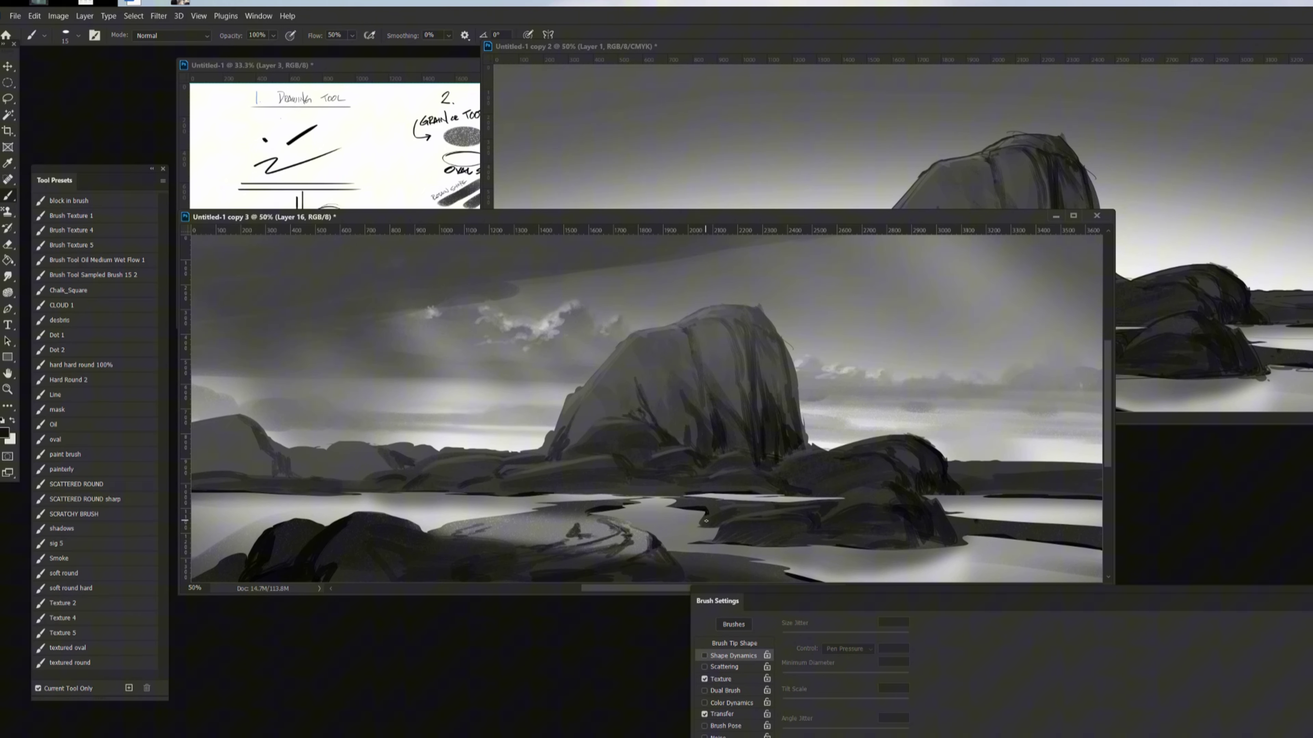
{"action": "key", "text": "ctrl+minus"}
{"action": "key", "text": "ctrl+plus"}
Step: Lasso a small standing figure on the foreground rock and fill it with the dark foreground value on a new layer
{"action": "key", "text": "l"}
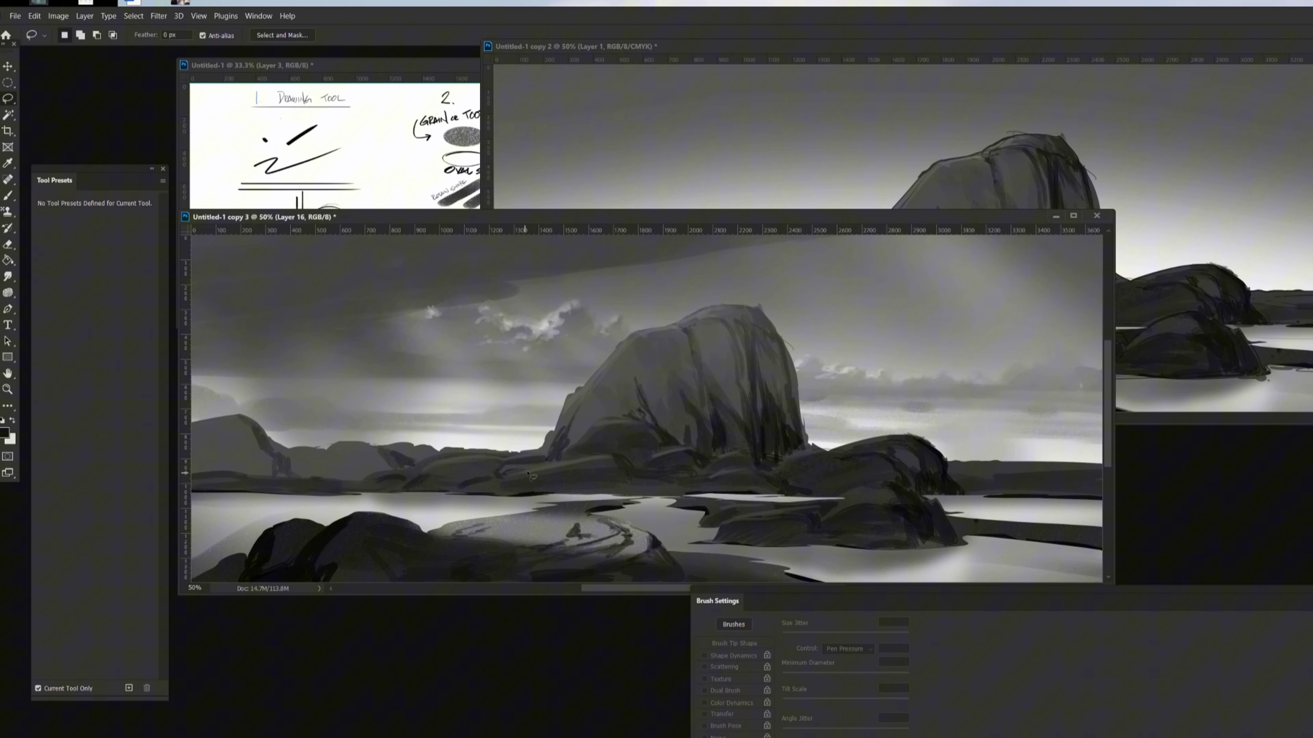
{"action": "left_click_drag", "start_coordinate": [528, 473], "coordinate": [521, 529]}
{"action": "key", "text": "shift"}
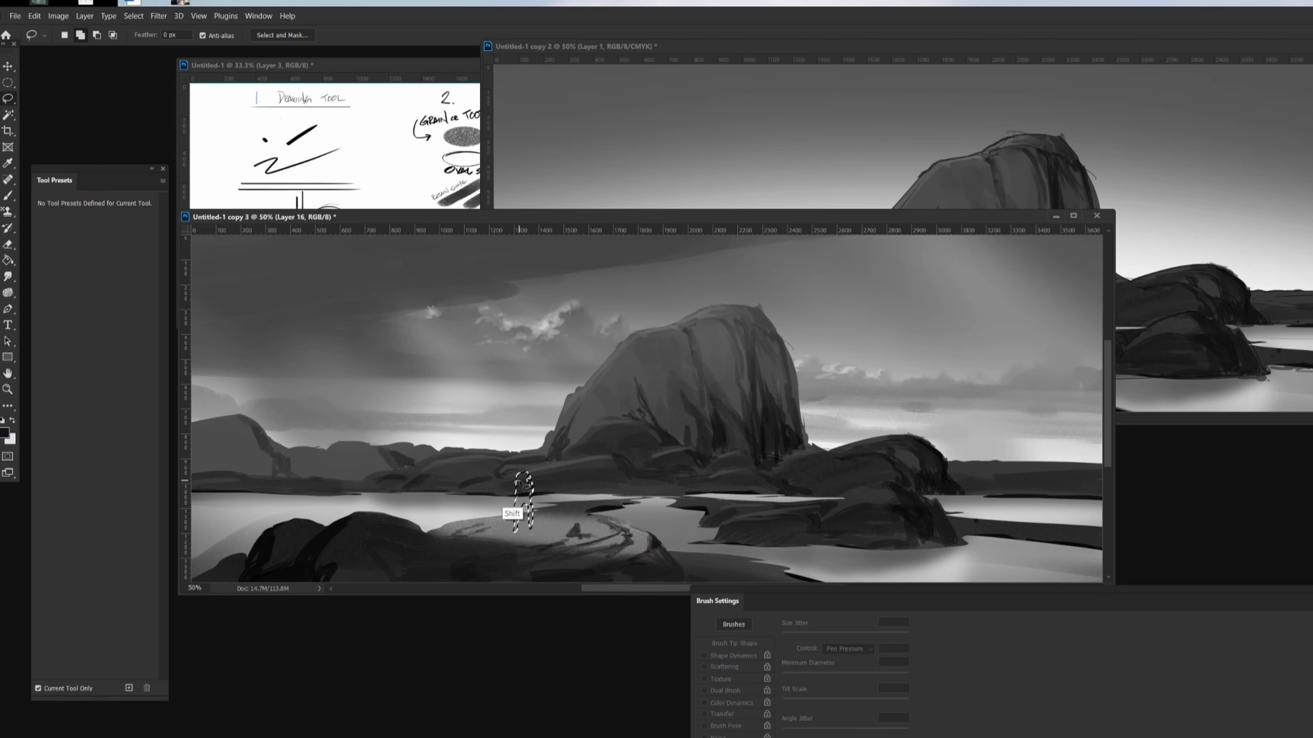
{"action": "key", "text": "g"}
{"action": "left_click", "coordinate": [532, 523]}
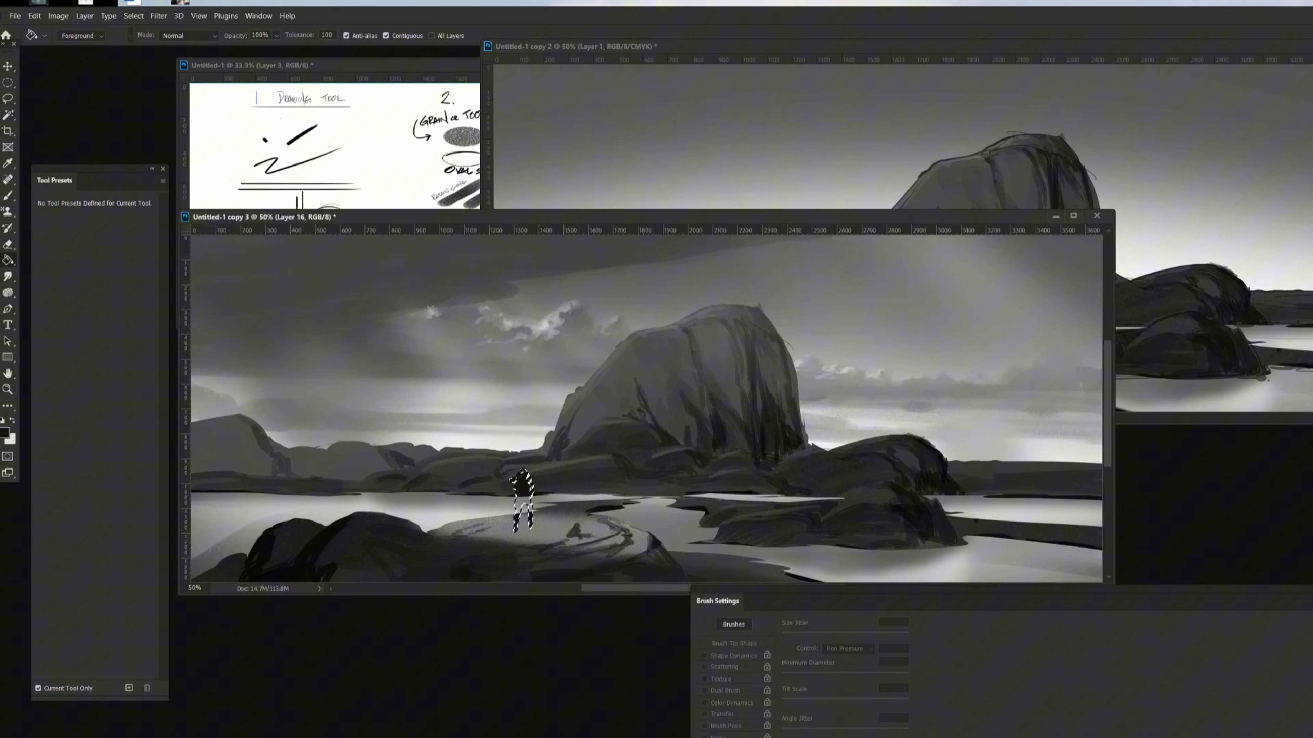
{"action": "key", "text": "ctrl+z"}
{"action": "key", "text": "ctrl+alt+shift+n"}
{"action": "left_click", "coordinate": [532, 519]}
{"action": "key", "text": "ctrl+d"}
Step: Paint the figure's thin cast shadow extending right across the lit rock with the small brush
{"action": "key", "text": "b"}
{"action": "left_click_drag", "start_coordinate": [520, 529], "coordinate": [595, 533]}
{"action": "key", "text": "ctrl+minus"}
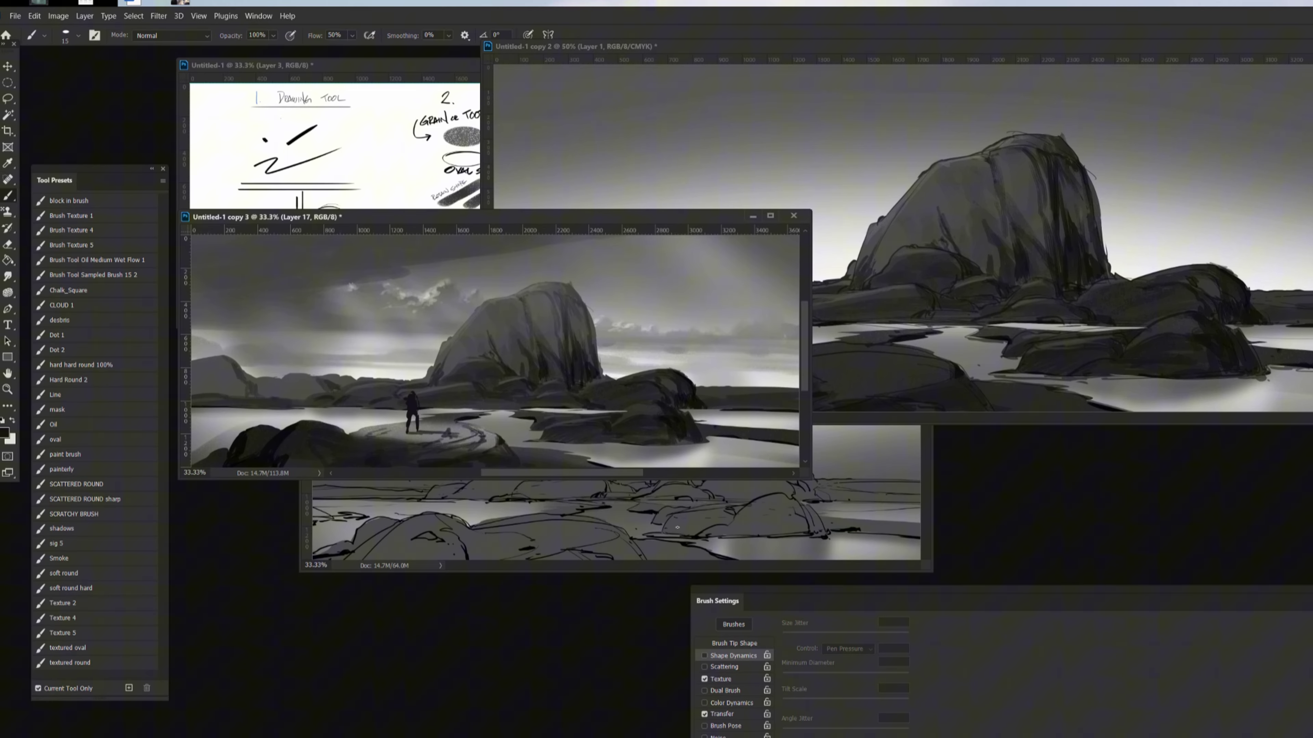
{"action": "key", "text": "ctrl+plus"}
{"action": "key", "text": "ctrl+plus"}
Step: Paint a small waterfall between the rocks below the large rock on a new layer, using the oval brush and a light value sampled from the painting
{"action": "left_click", "coordinate": [628, 511], "text": "alt"}
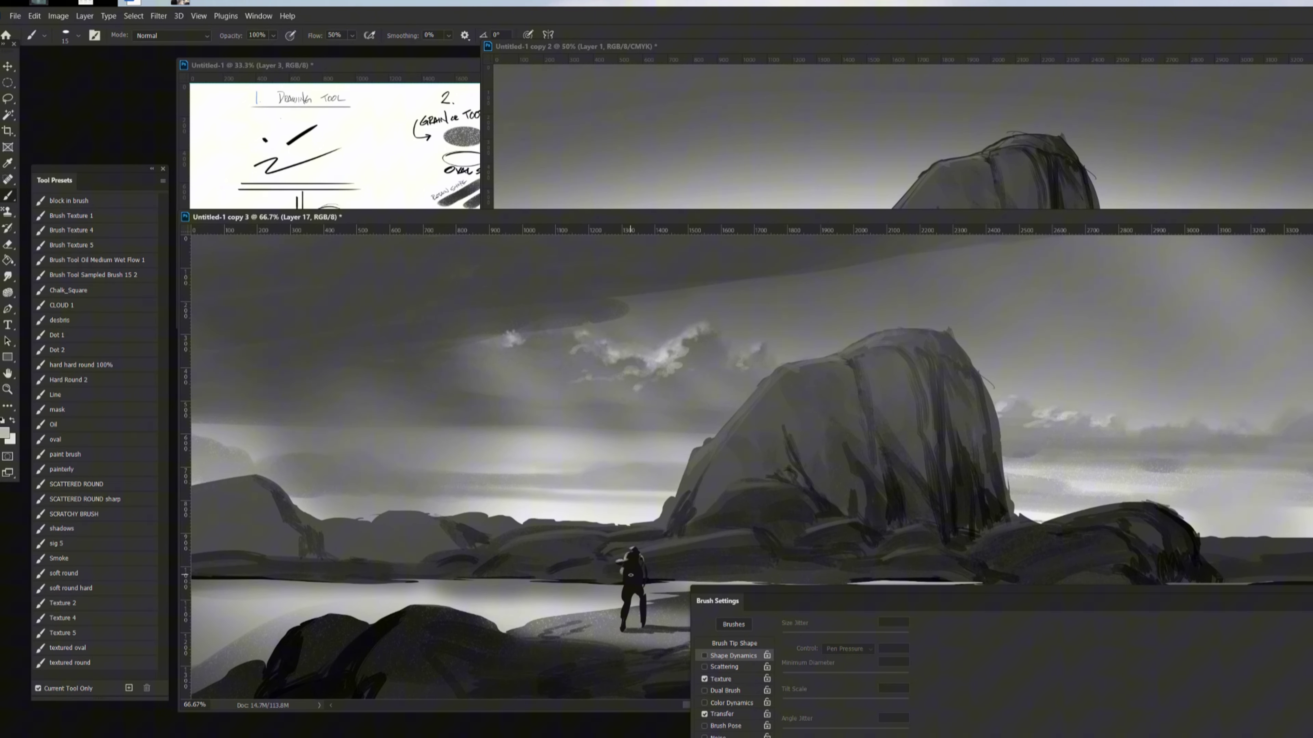
{"action": "key", "text": "ctrl+minus"}
{"action": "key", "text": "ctrl+minus"}
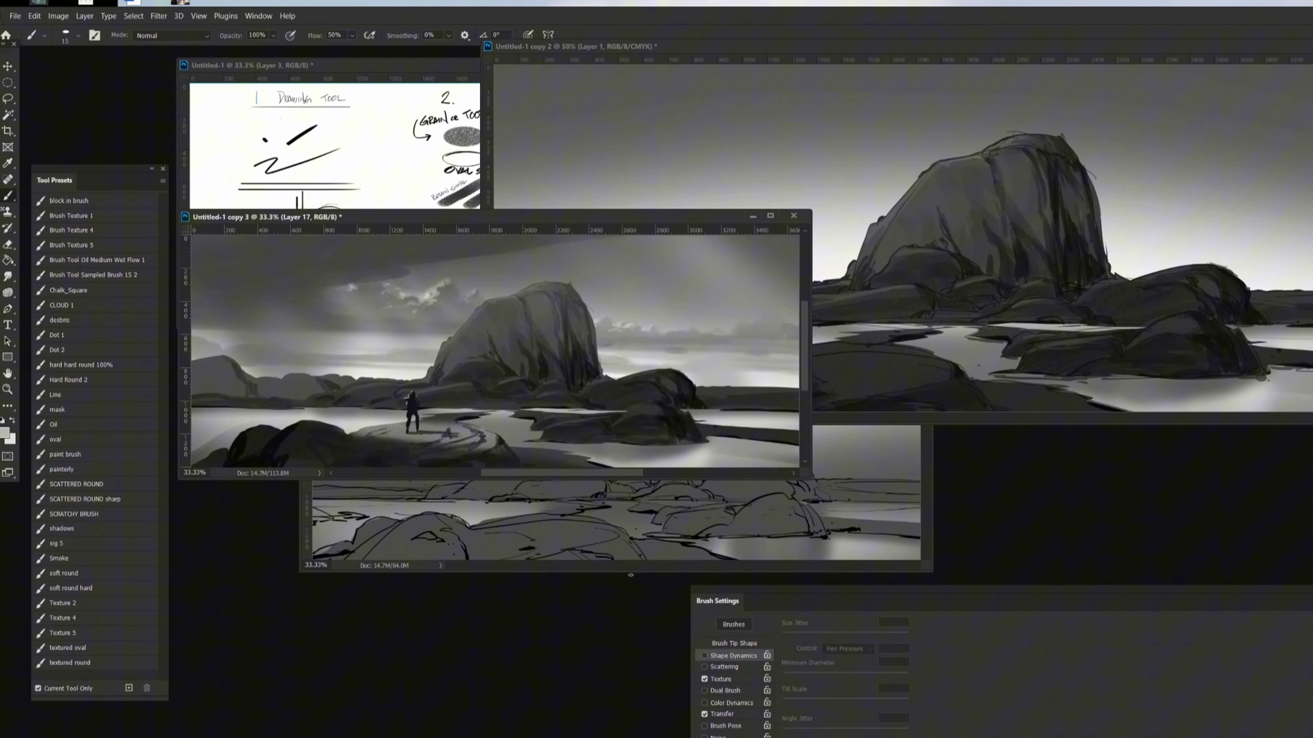
{"action": "key", "text": "ctrl+plus"}
{"action": "left_click", "coordinate": [63, 441]}
{"action": "key", "text": "b"}
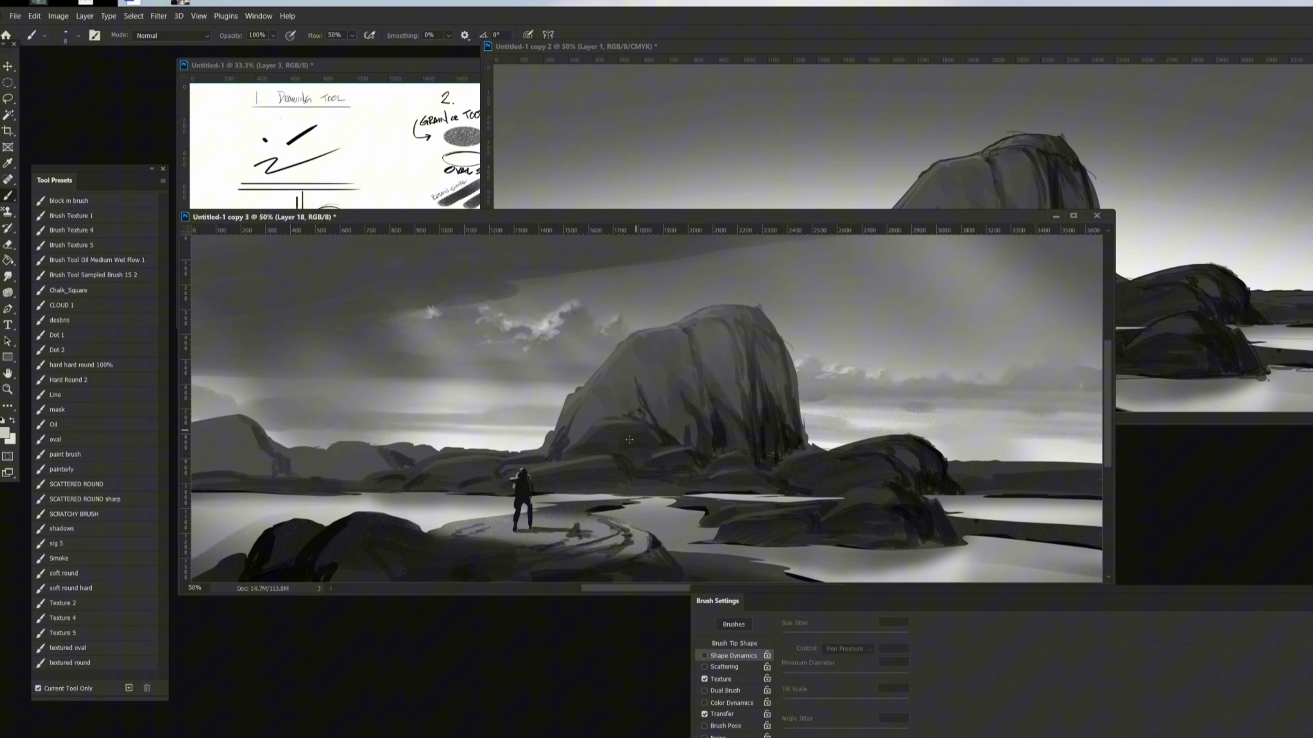
{"action": "right_click", "coordinate": [647, 469]}
{"action": "mouse_move", "coordinate": [623, 468]}
{"action": "left_mouse_down"}
{"action": "mouse_move", "coordinate": [656, 471]}
{"action": "mouse_move", "coordinate": [661, 487]}
{"action": "left_mouse_up"}
{"action": "left_click_drag", "start_coordinate": [660, 473], "coordinate": [665, 494]}
{"action": "key", "text": "ctrl+z"}
{"action": "left_click_drag", "start_coordinate": [659, 472], "coordinate": [630, 489]}
{"action": "right_click", "coordinate": [630, 489]}
{"action": "key", "text": "Escape"}
Step: Trim the top of the waterfall with the eraser and extend its light strokes down and right over the rocks
{"action": "key", "text": "e"}
{"action": "mouse_move", "coordinate": [656, 469]}
{"action": "left_mouse_down"}
{"action": "mouse_move", "coordinate": [642, 470]}
{"action": "mouse_move", "coordinate": [659, 474]}
{"action": "left_mouse_up"}
{"action": "key", "text": "b"}
{"action": "left_click_drag", "start_coordinate": [668, 479], "coordinate": [695, 490]}
{"action": "key", "text": "e"}
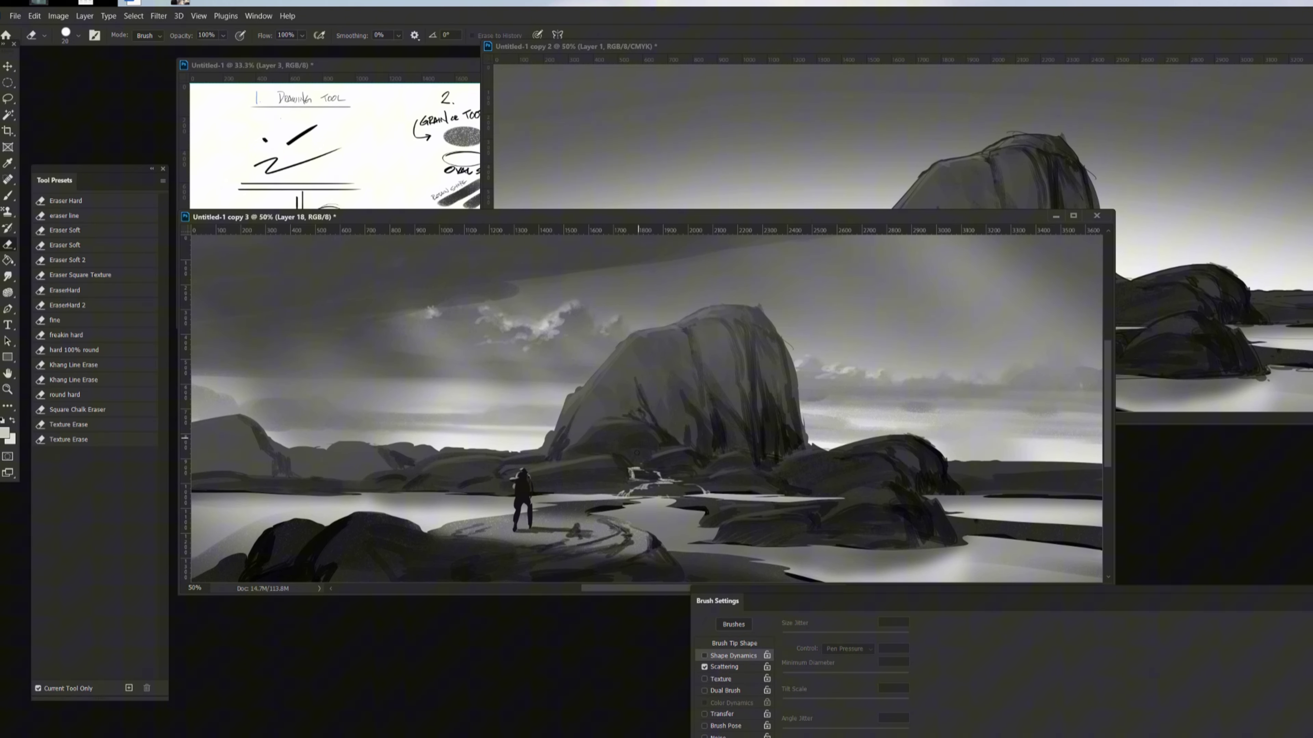
Step: Paint tiny dark birds in the sky around the large rock with the small brush
{"action": "key", "text": "b"}
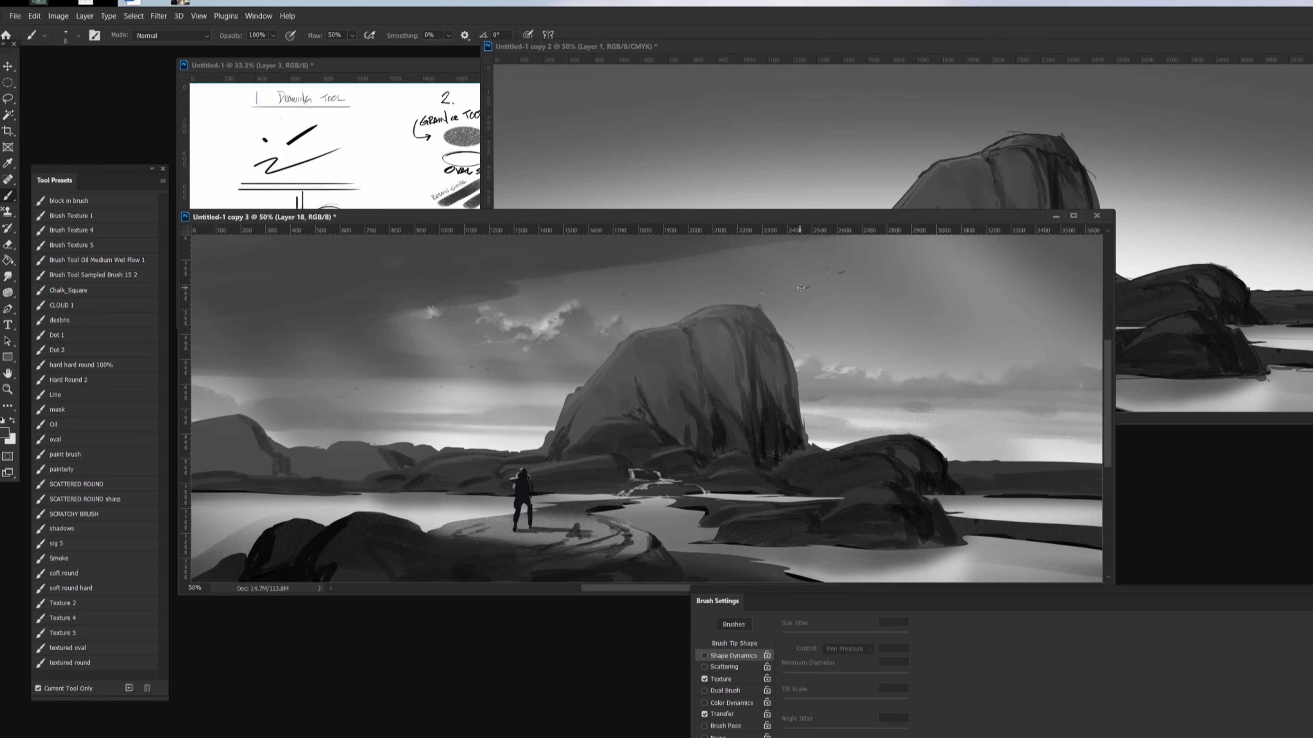
{"action": "key", "text": "ctrl+minus"}
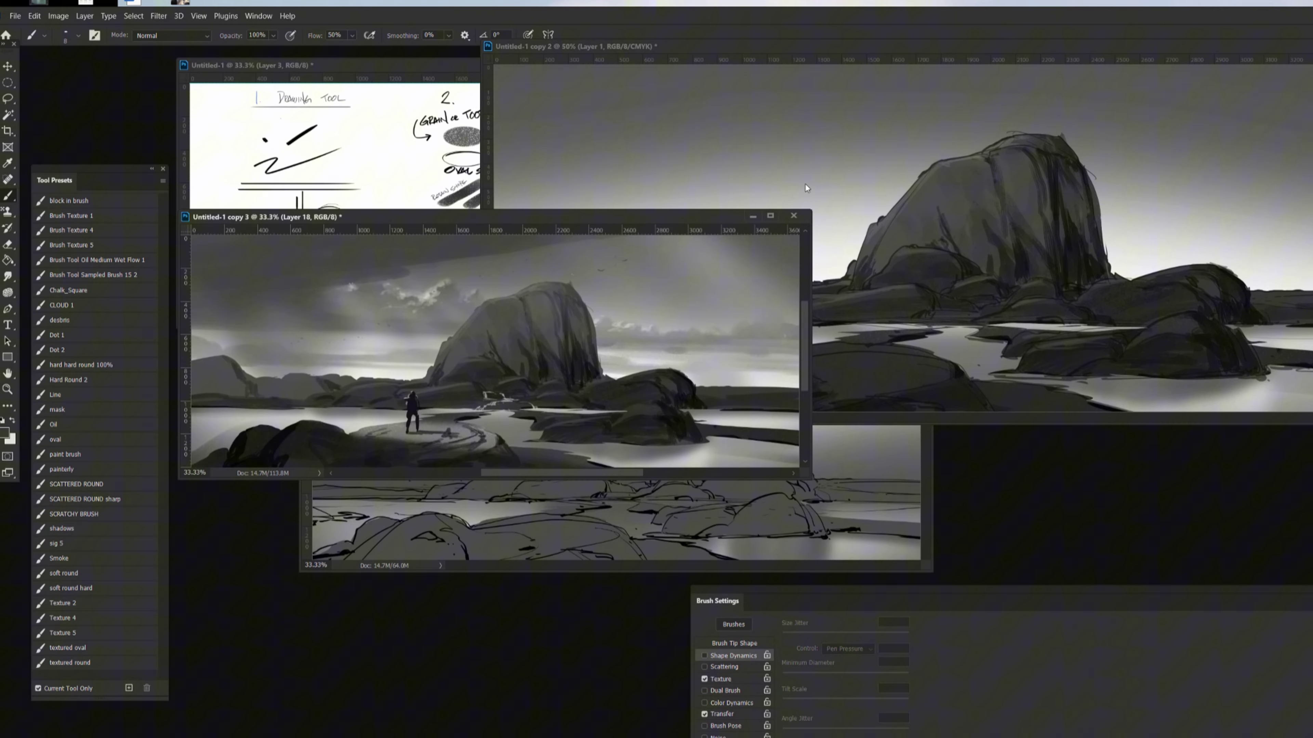
Step: Rearrange the document windows so the line sketch and Untitled-1 copy 2, reduced to 25% view, sit clear of the brush notes sheet
{"action": "left_click", "coordinate": [739, 517]}
{"action": "left_click_drag", "start_coordinate": [766, 309], "coordinate": [1298, 212]}
{"action": "key", "text": "ctrl+minus"}
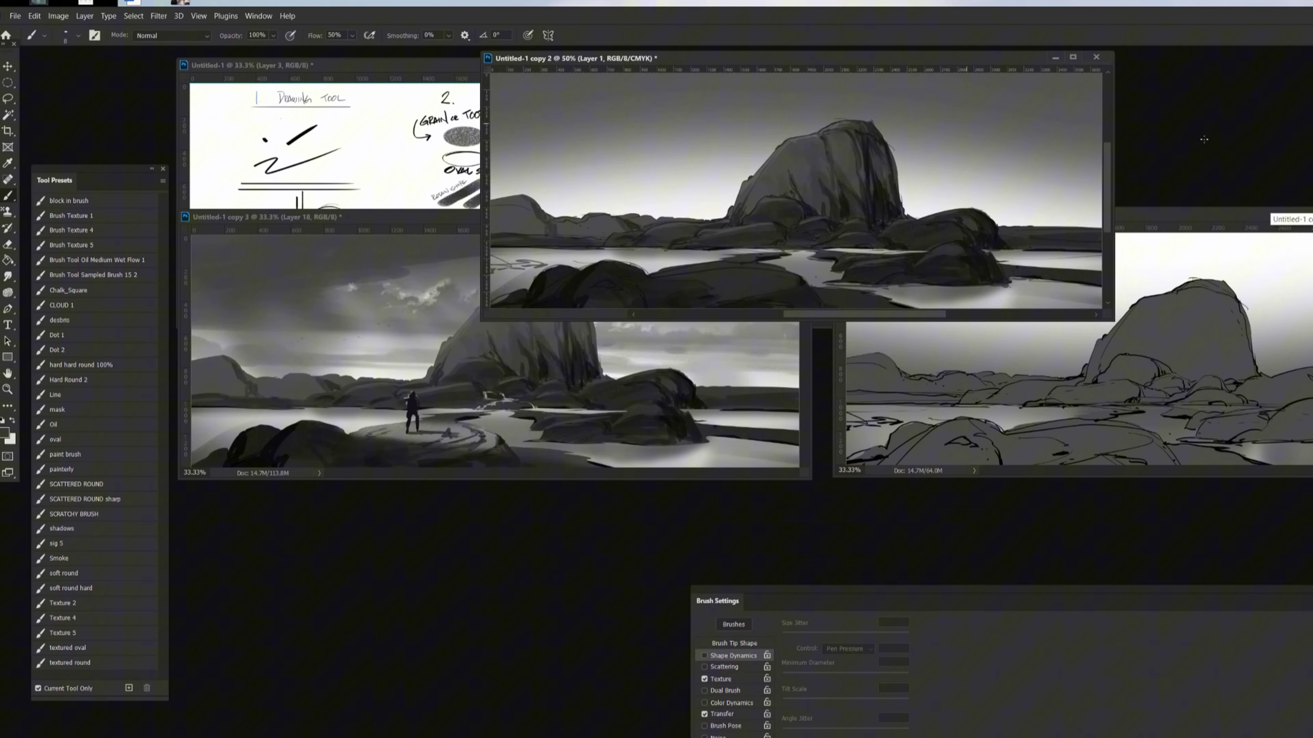
{"action": "left_click_drag", "start_coordinate": [837, 49], "coordinate": [900, 373]}
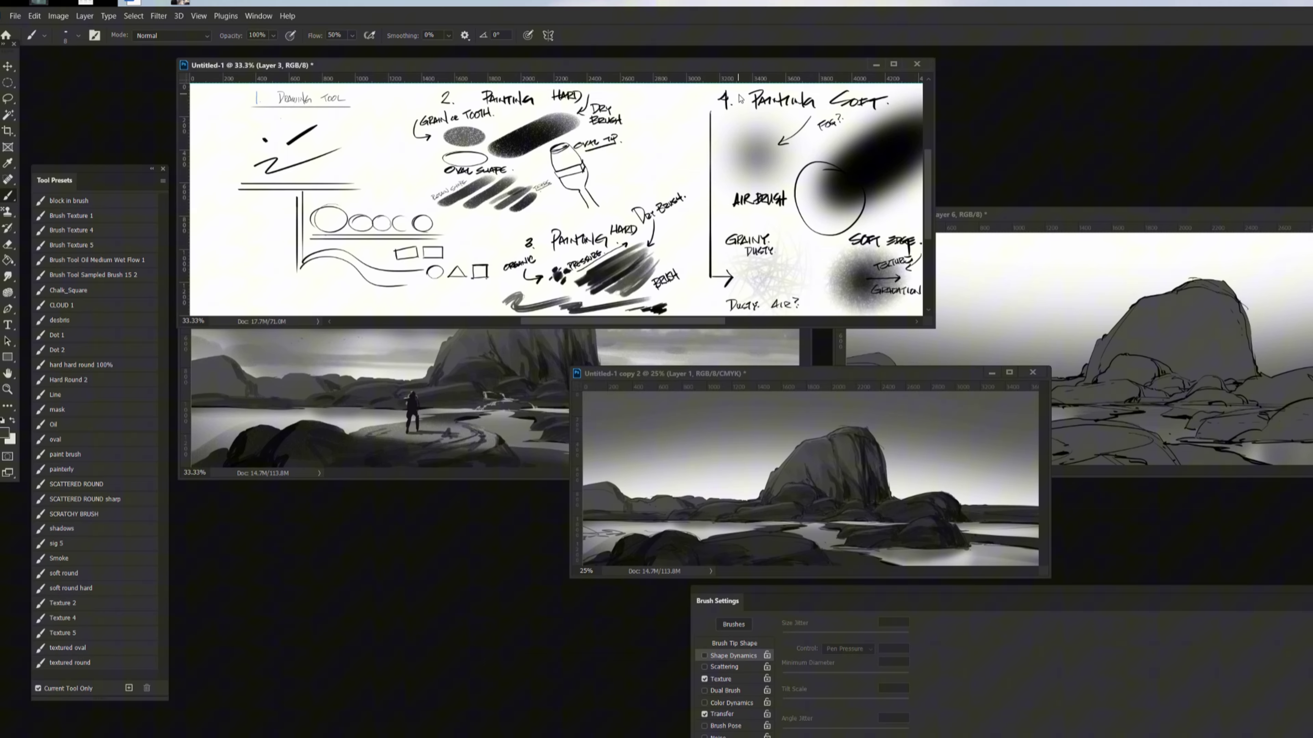